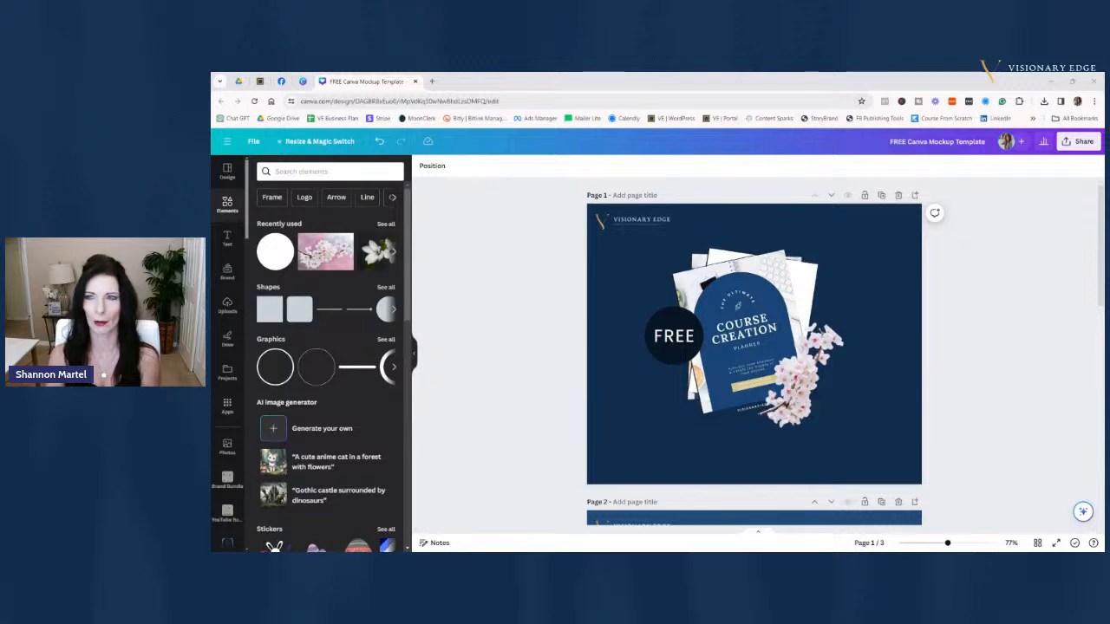
Look at the free Course Creation Planner post in the Facebook group, and return to the Canva mockup template
click(281, 81)
scroll(655, 358, down, 10)
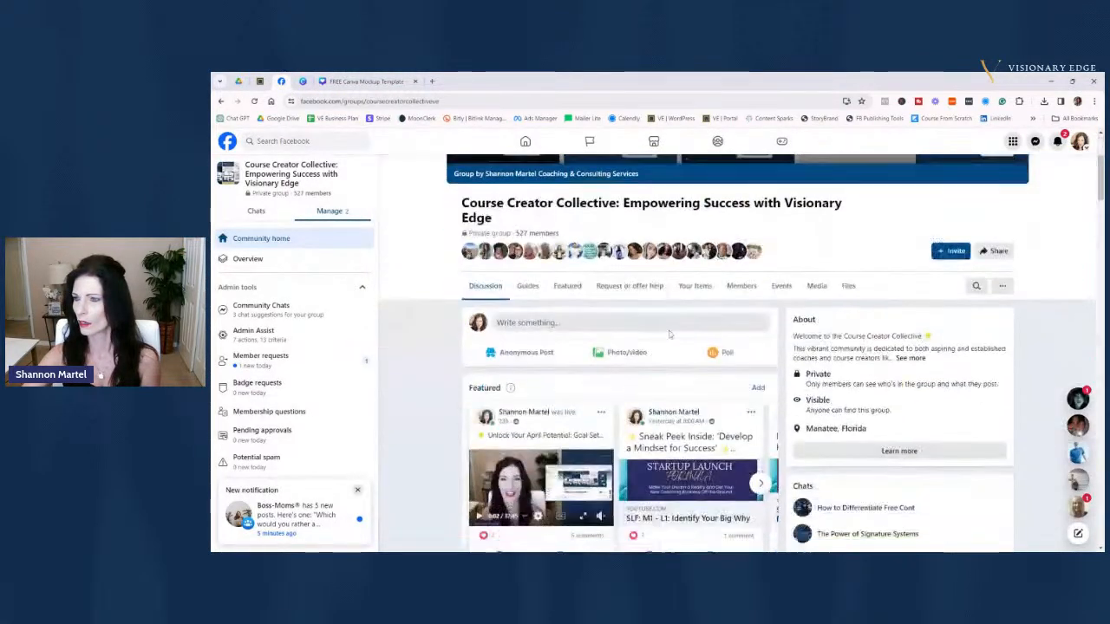
scroll(654, 357, down, 1)
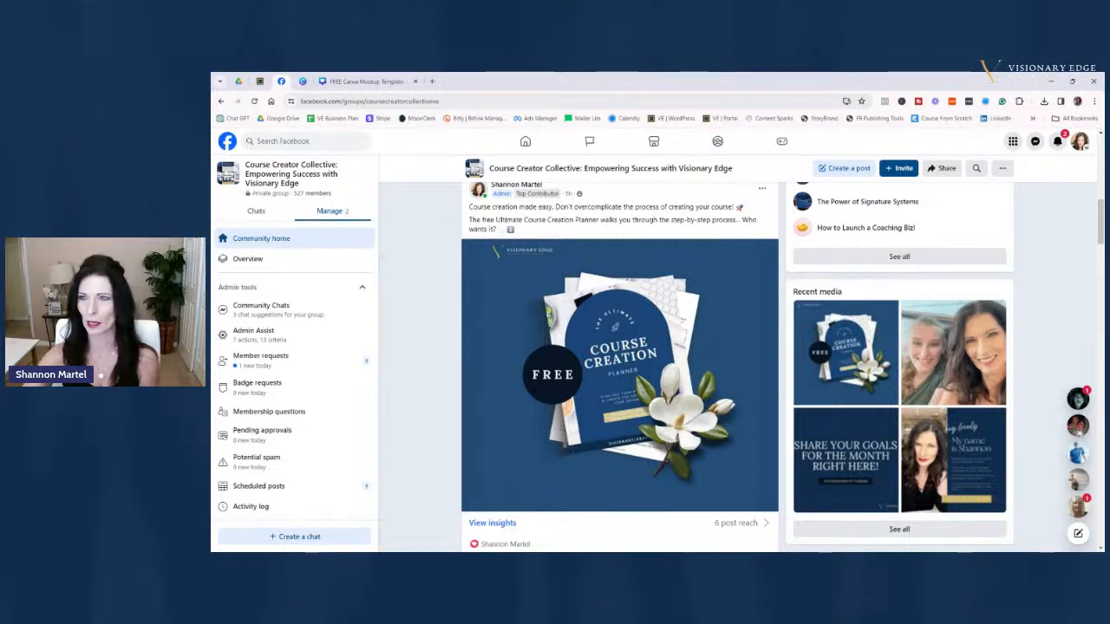
click(379, 84)
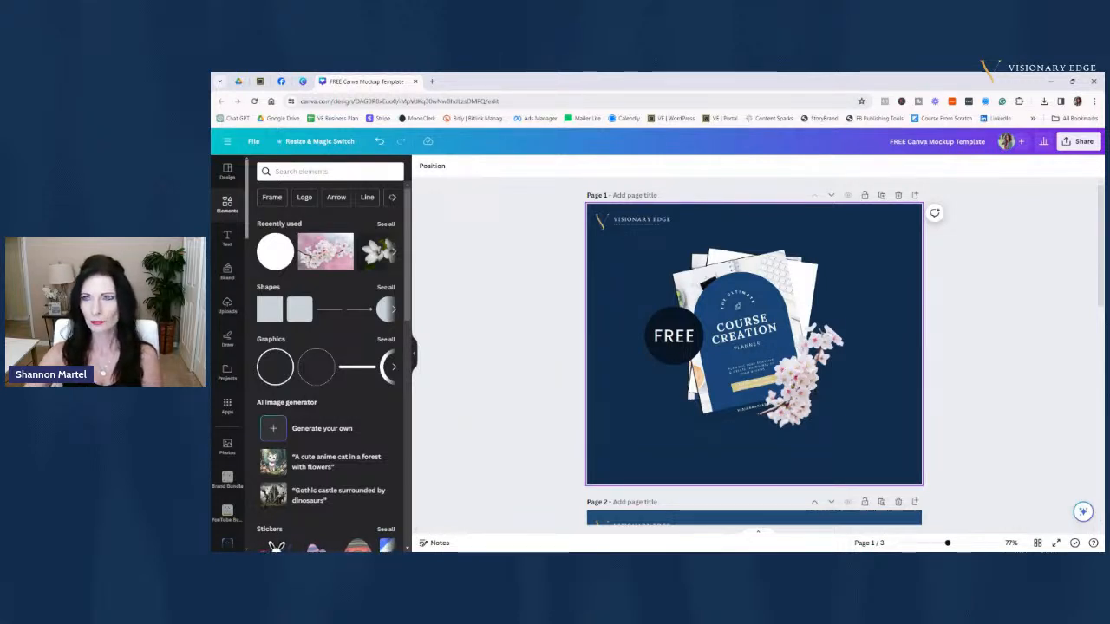
View the Signature Course Launch System membership on the Visionary Edge website, and return to the Canva mockup template
click(259, 81)
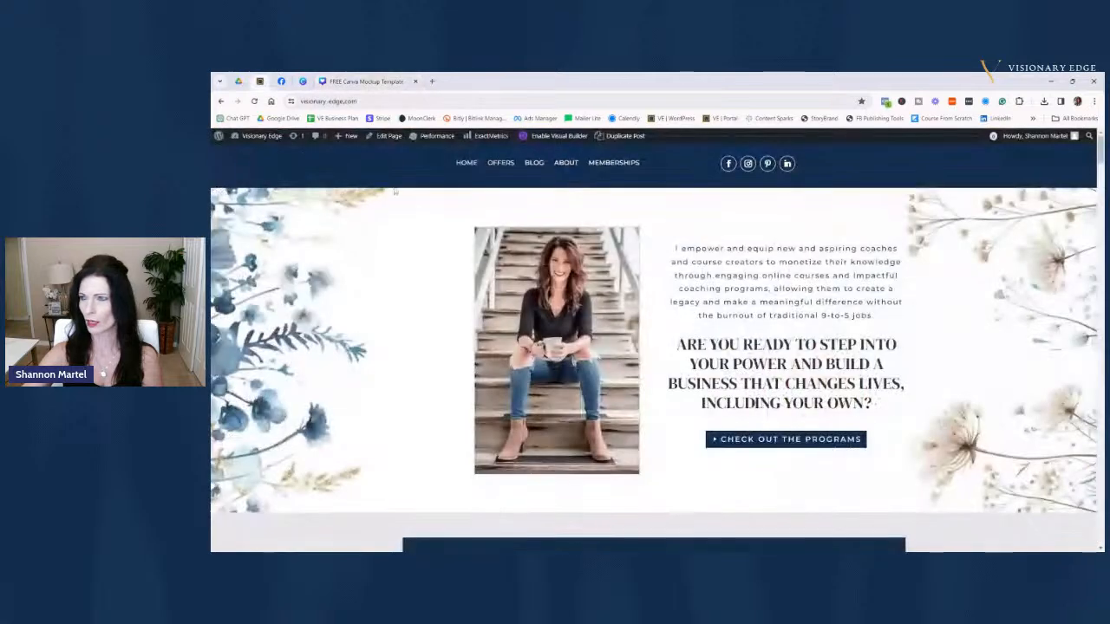
click(607, 164)
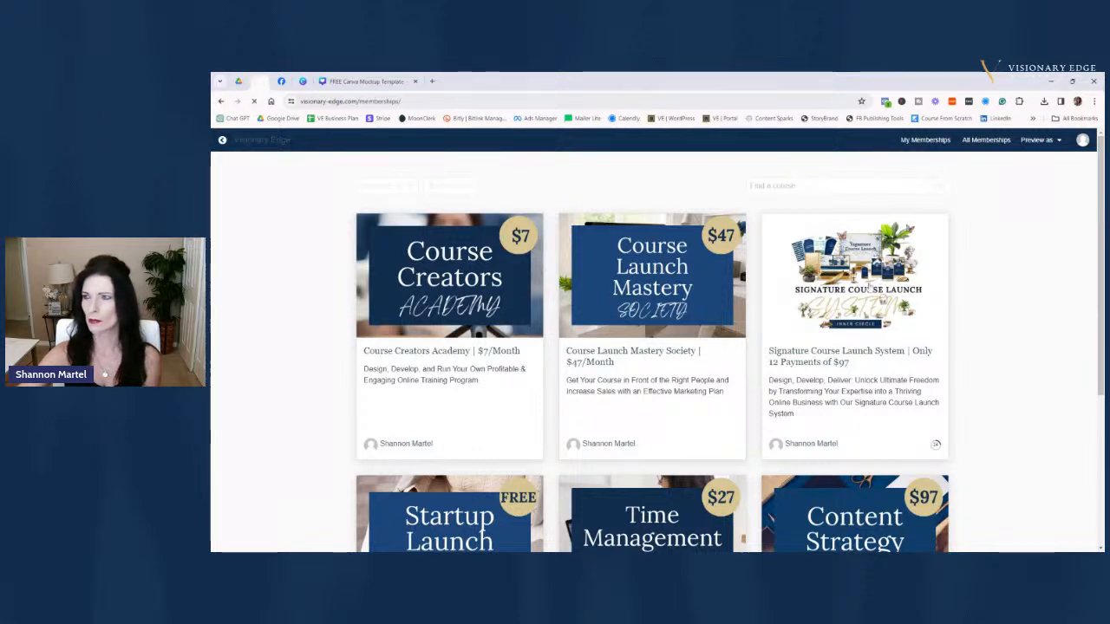
click(824, 309)
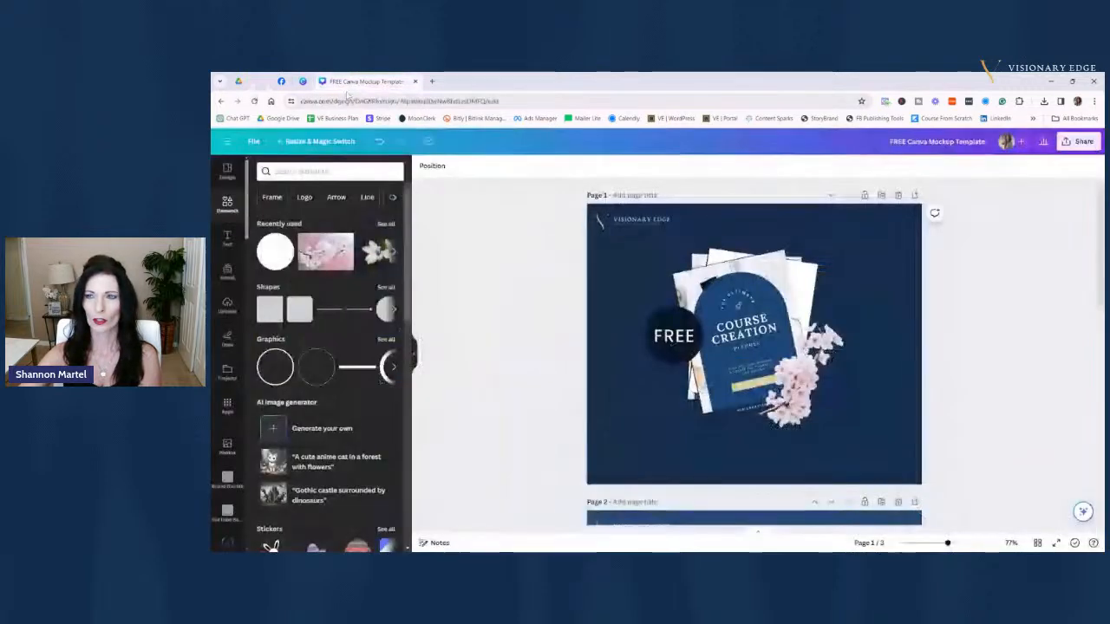
click(364, 80)
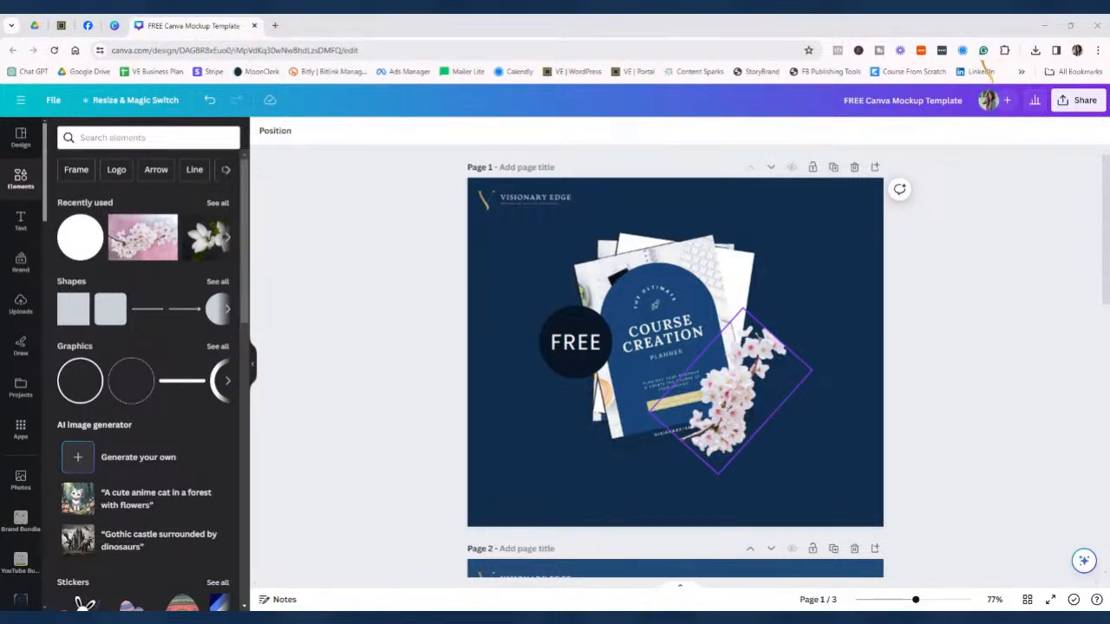
Review the planner mockups on pages 1 and 2 of the FREE Canva Mockup Template
scroll(546, 468, down, 3)
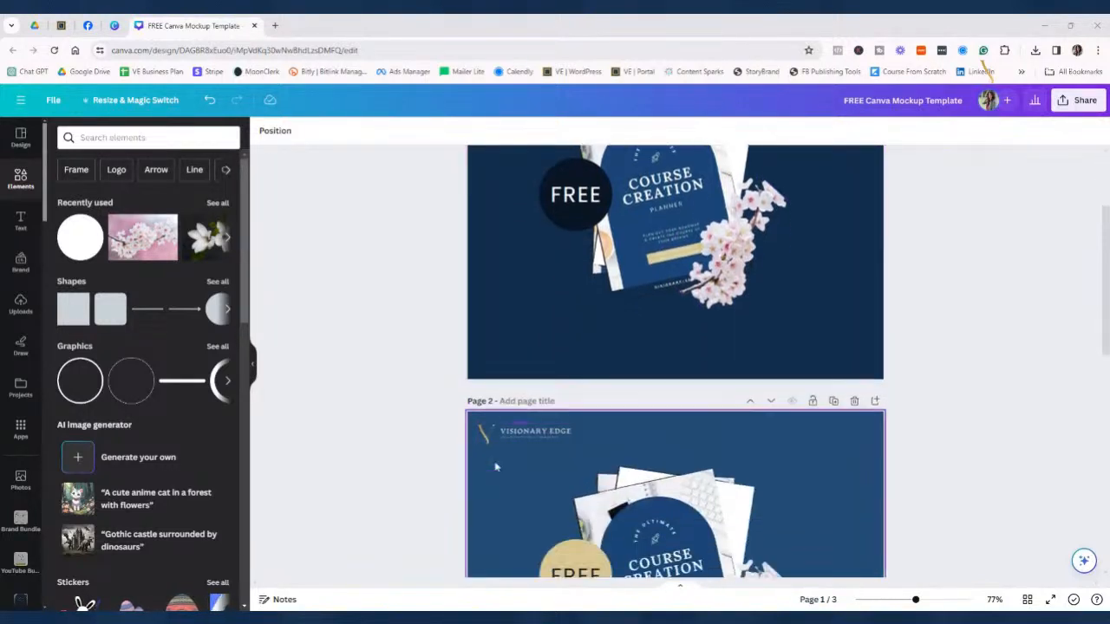
scroll(432, 475, down, 2)
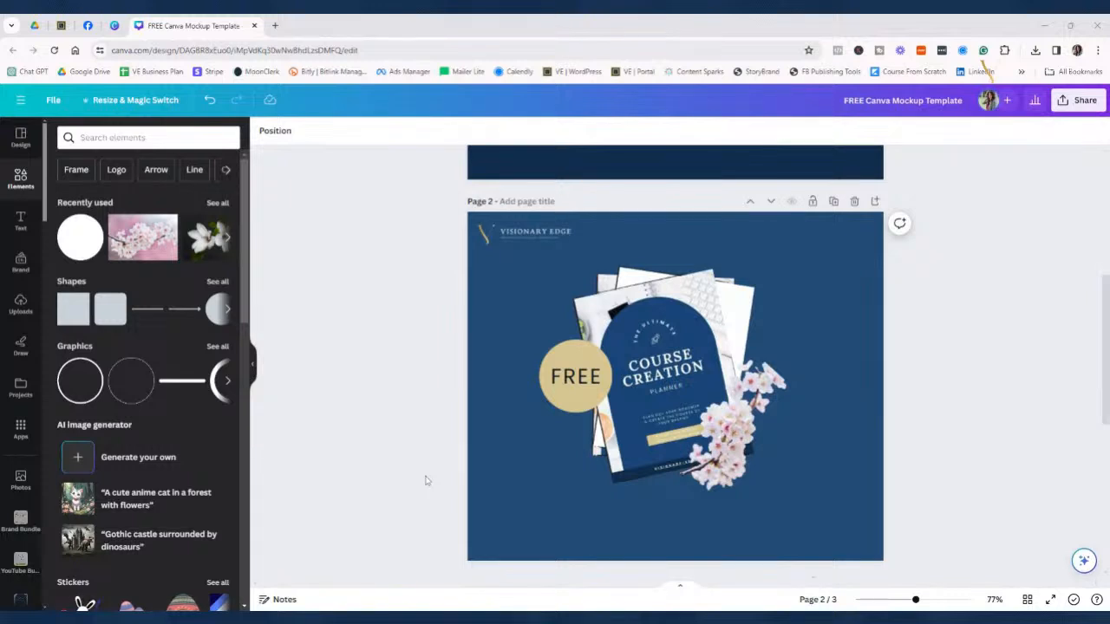
scroll(425, 480, up, 5)
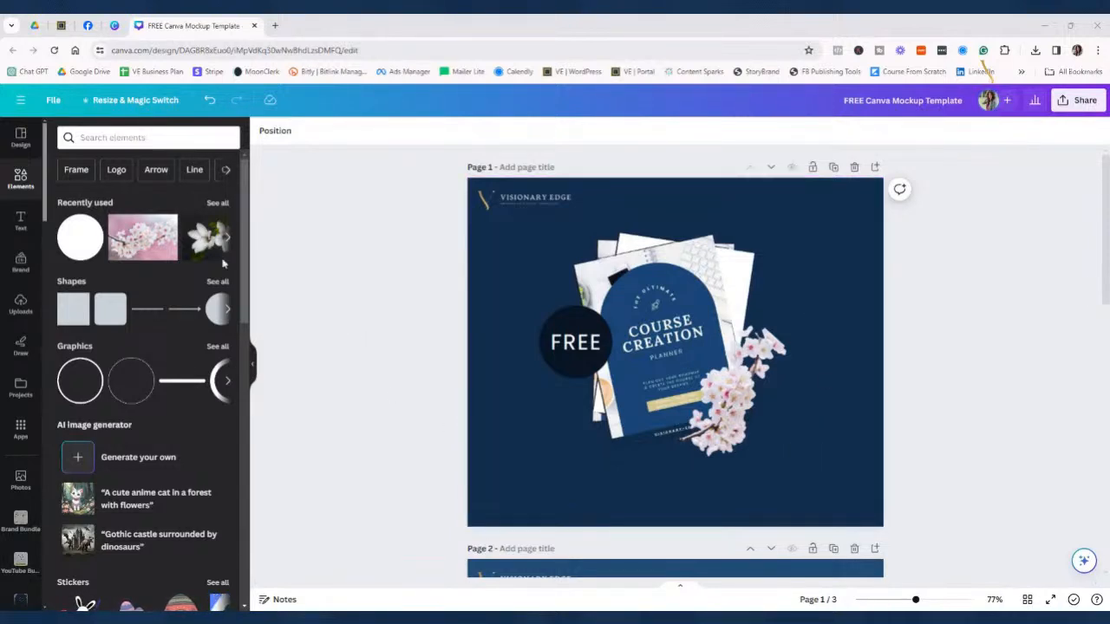
Create a new blank Facebook Post (Landscape) design, 940 × 788 px, from the Canva home page
click(115, 25)
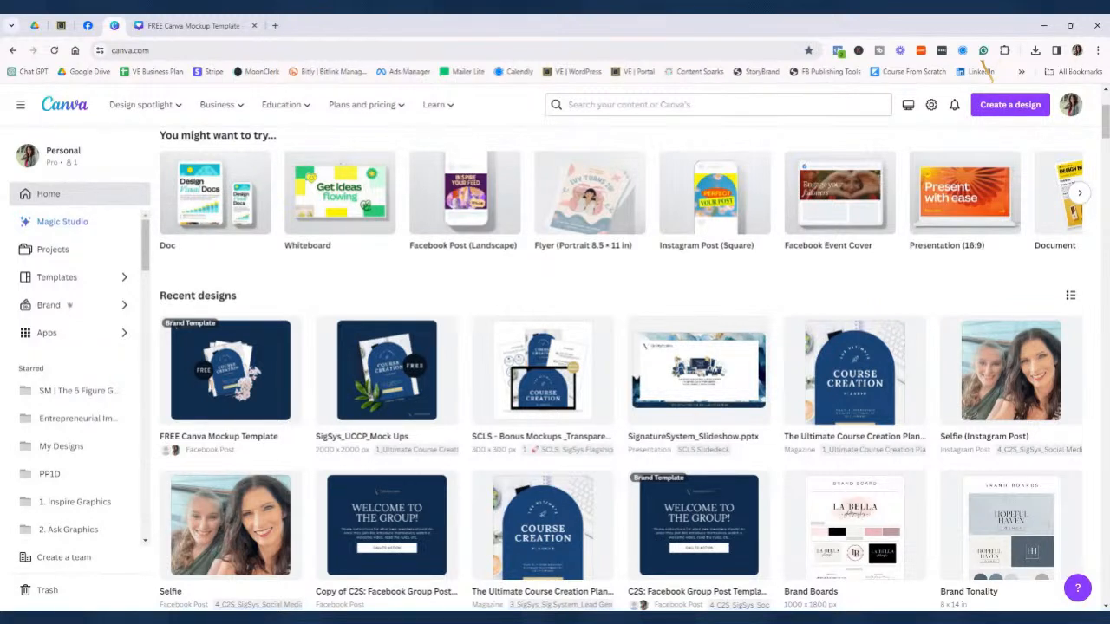
click(1010, 105)
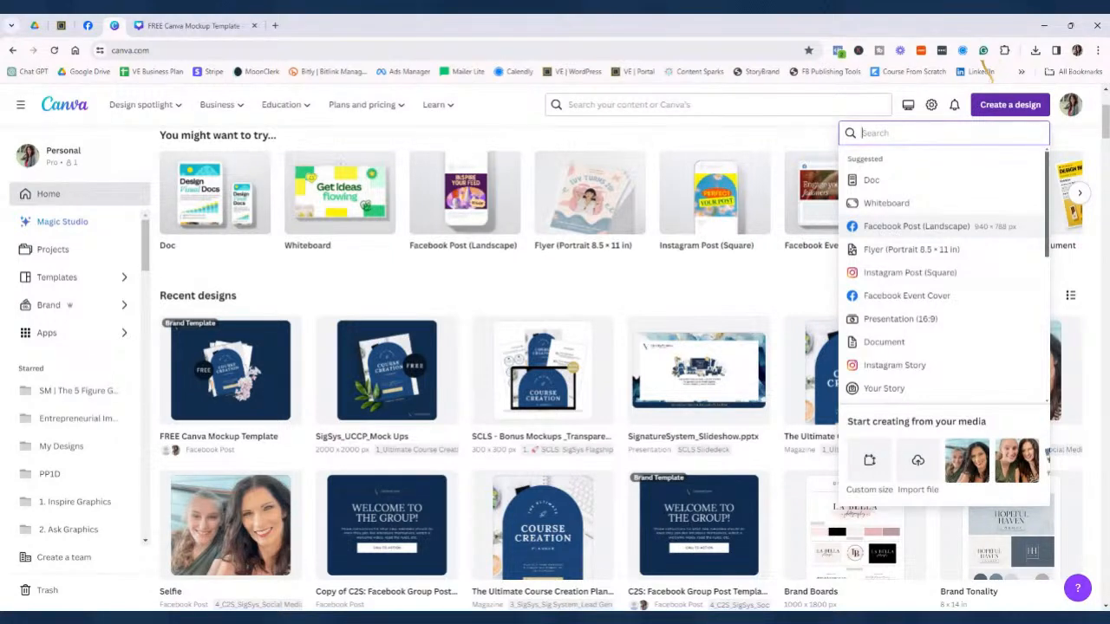
click(875, 227)
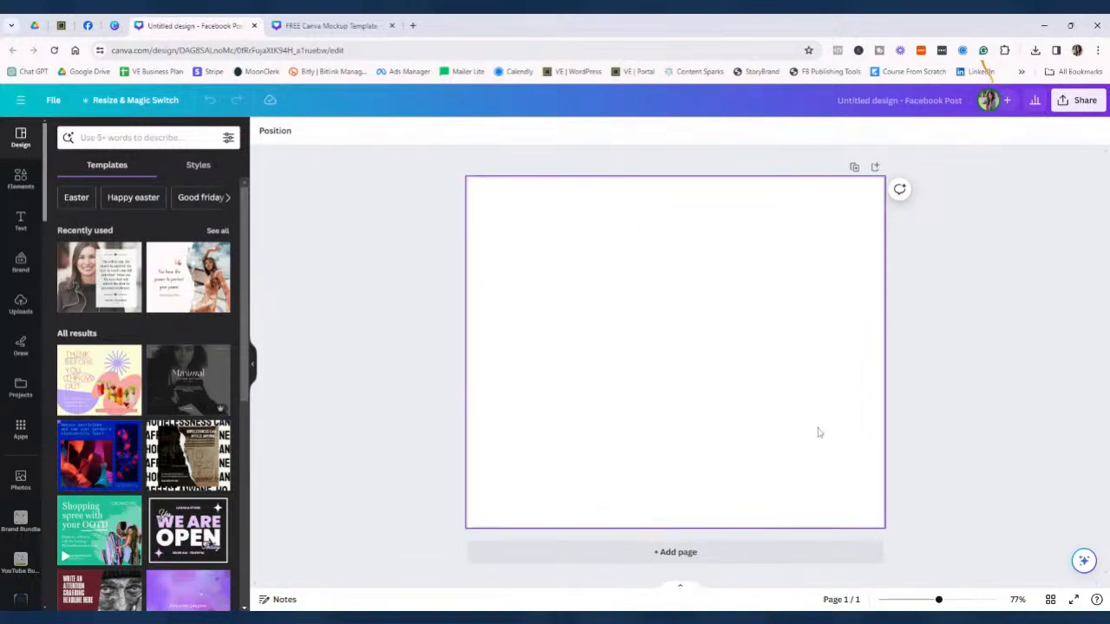
Set the blank page's background to the dark navy brand color #112d4e
click(582, 371)
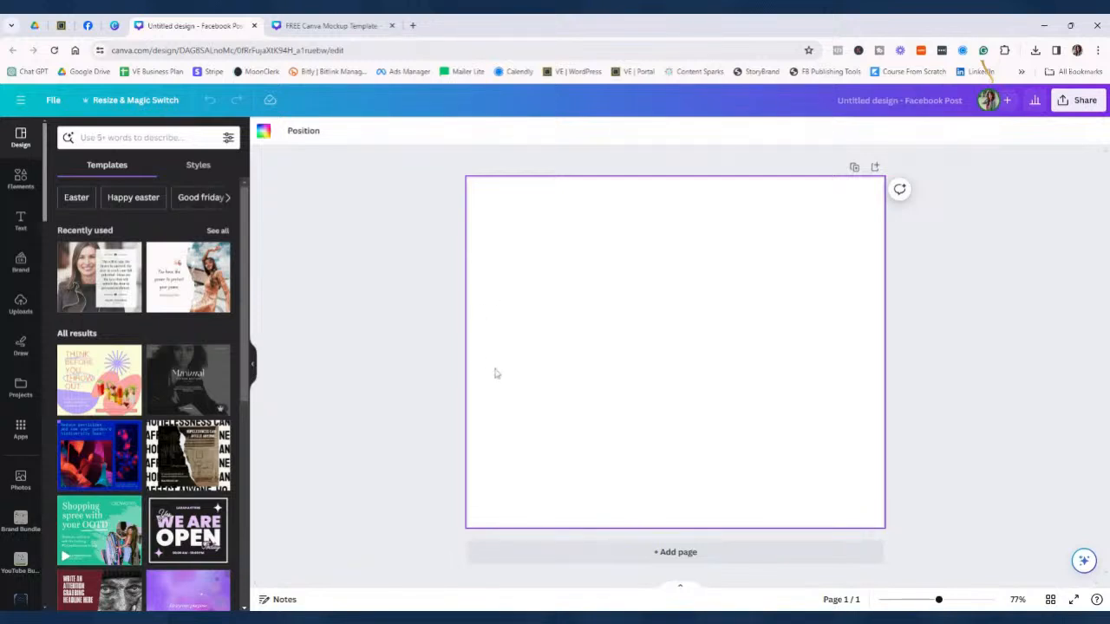
click(262, 131)
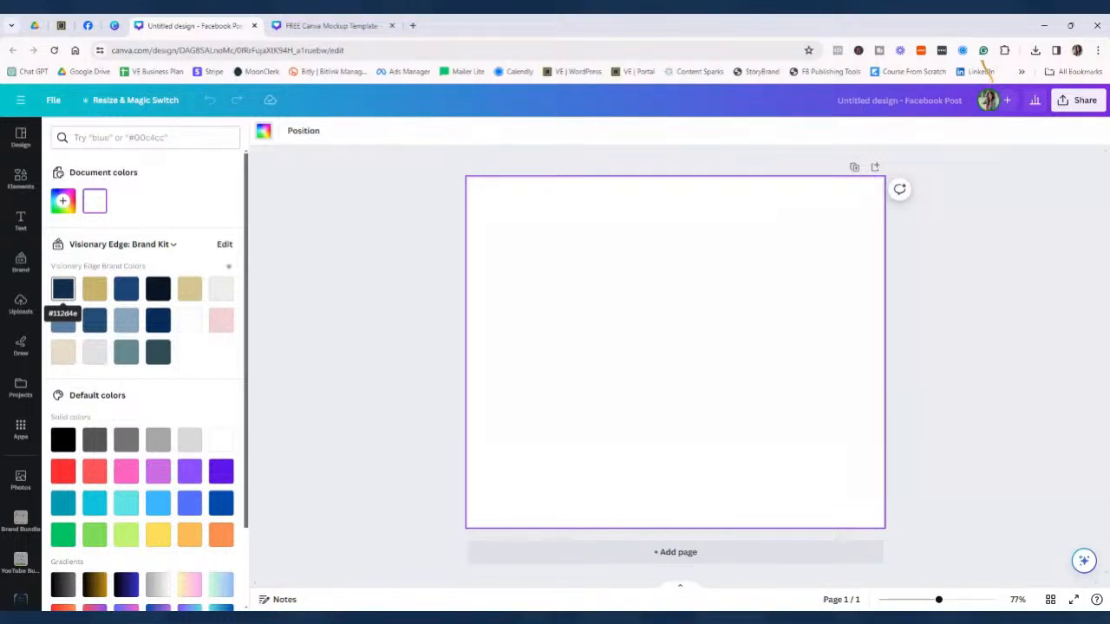
click(63, 290)
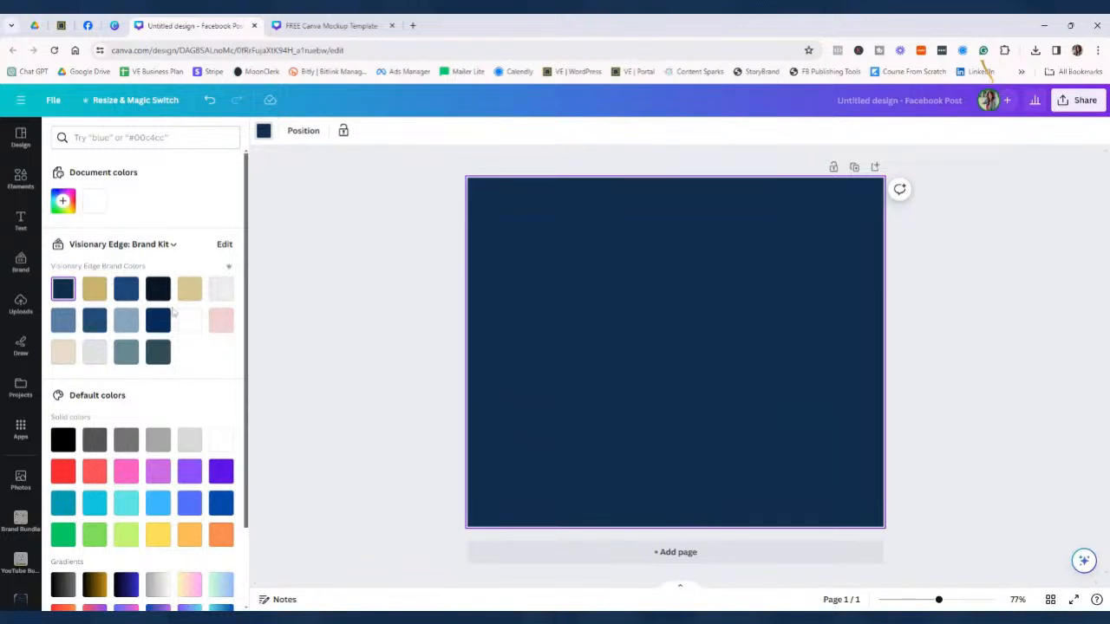
click(431, 330)
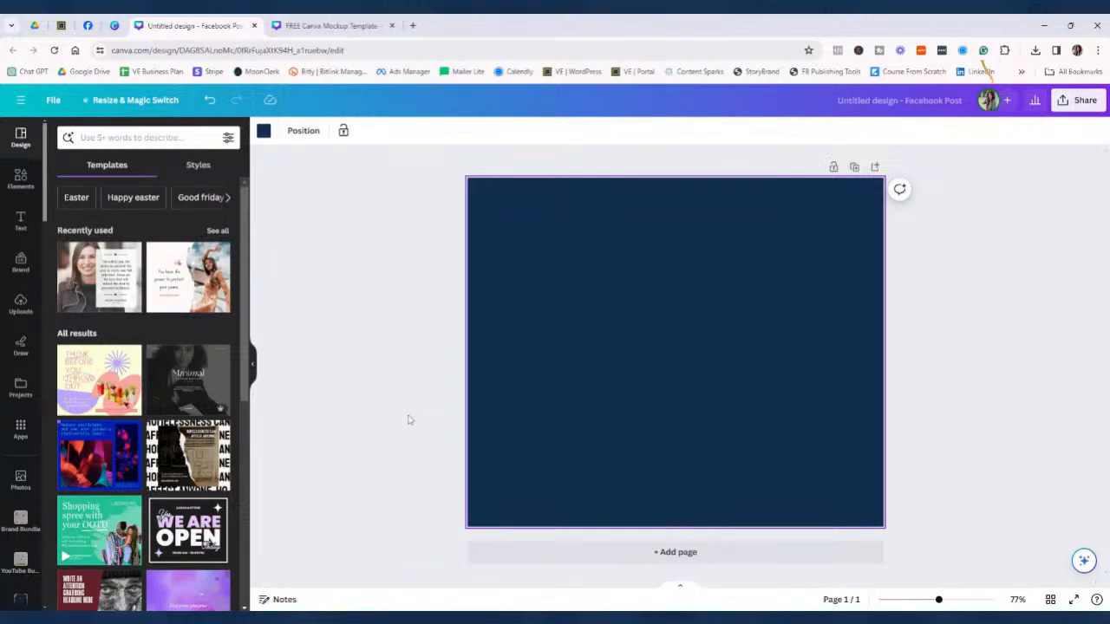
Check the planner mockup in the Facebook post and in the FREE Canva Mockup Template, and return to the untitled design
click(89, 27)
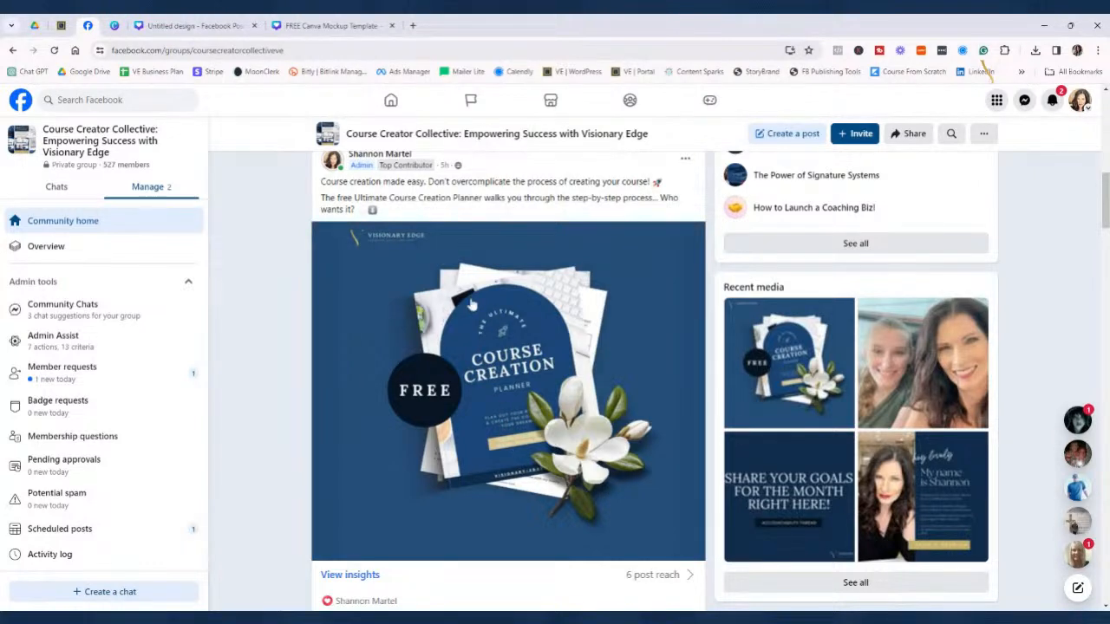
click(328, 25)
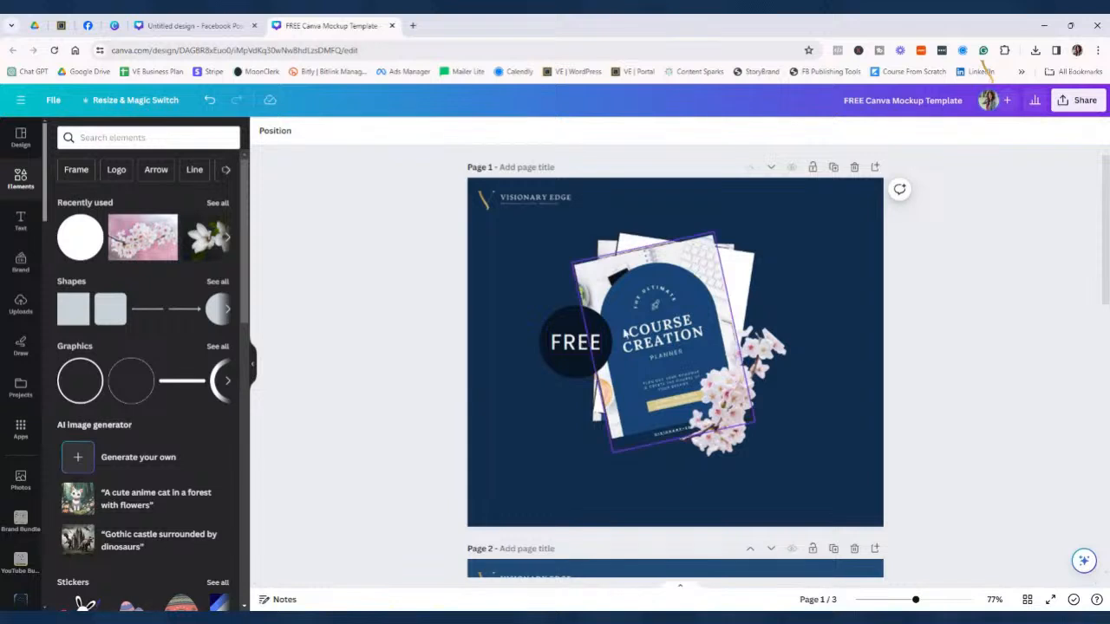
click(200, 26)
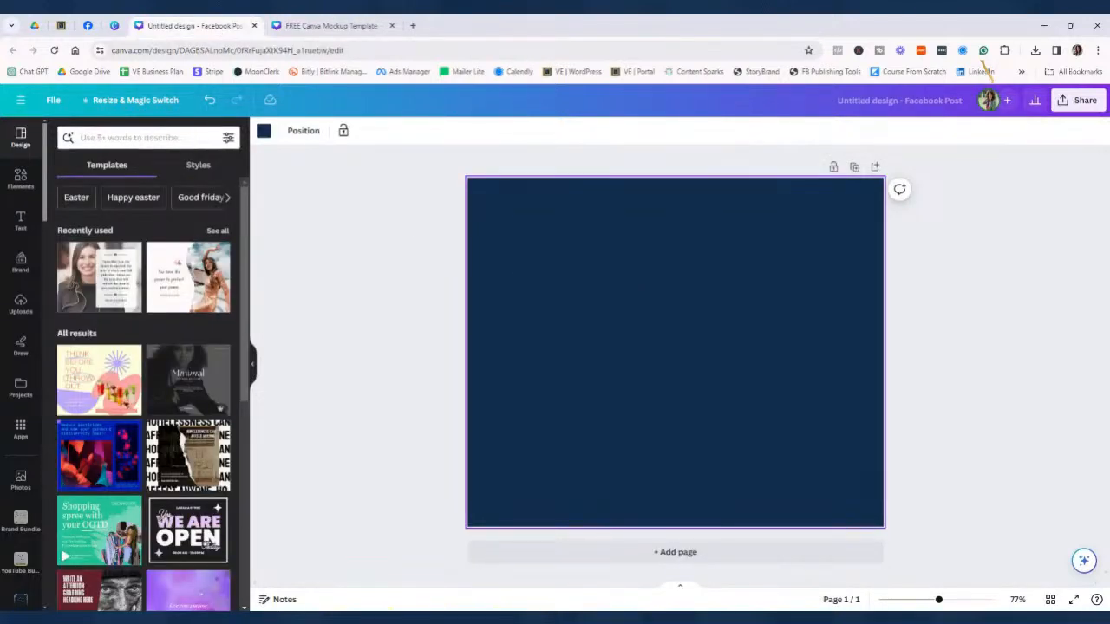
Search the elements for "block border" and show all matching frames
click(21, 178)
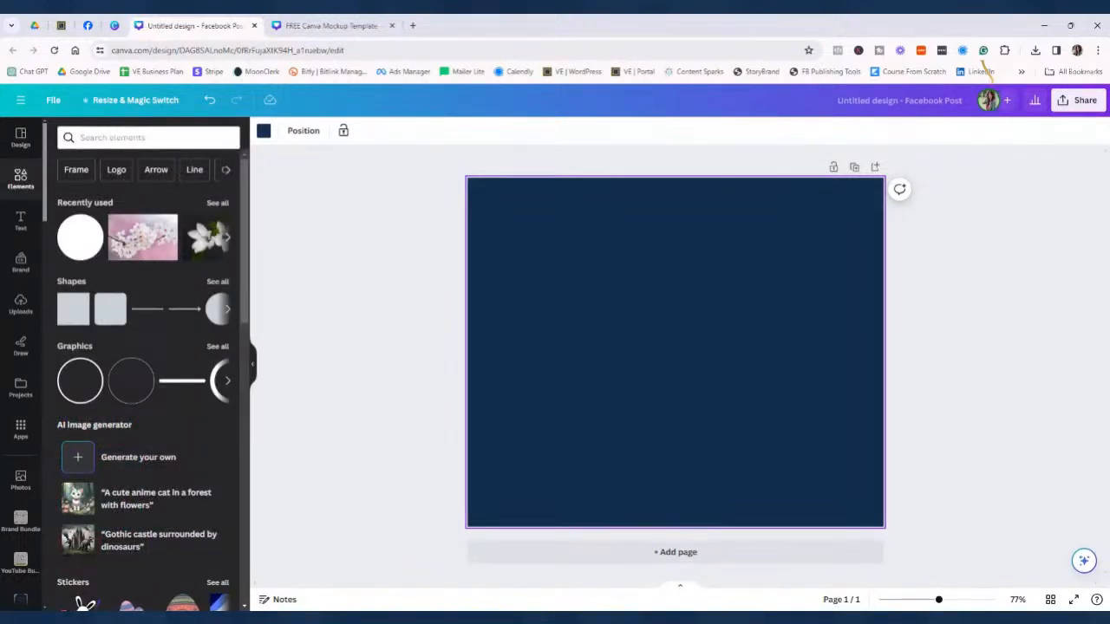
click(148, 137)
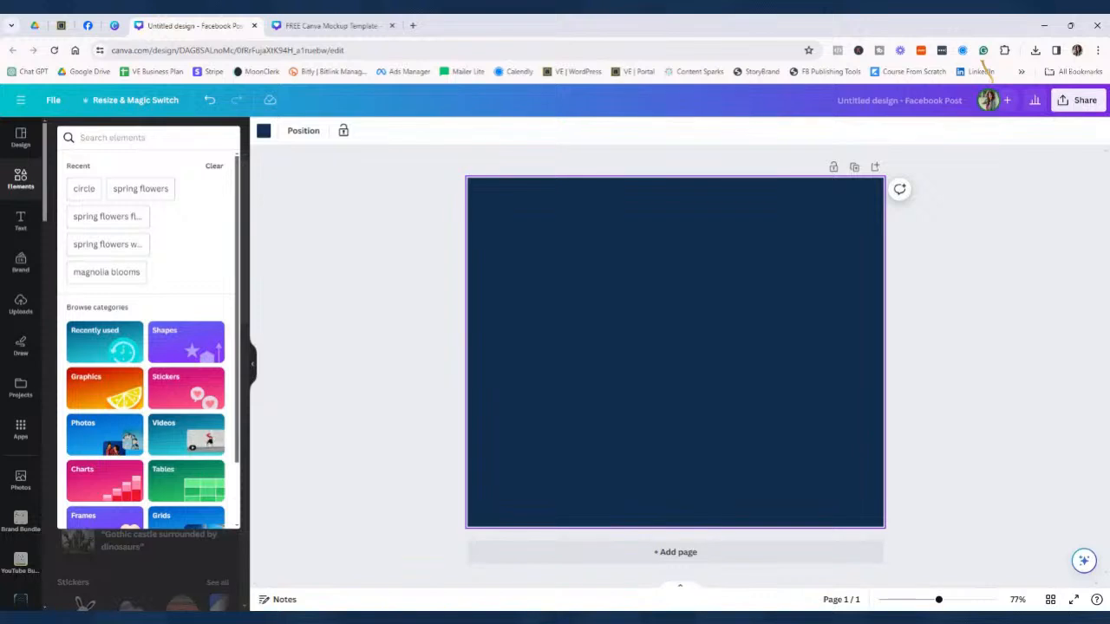
text(blo)
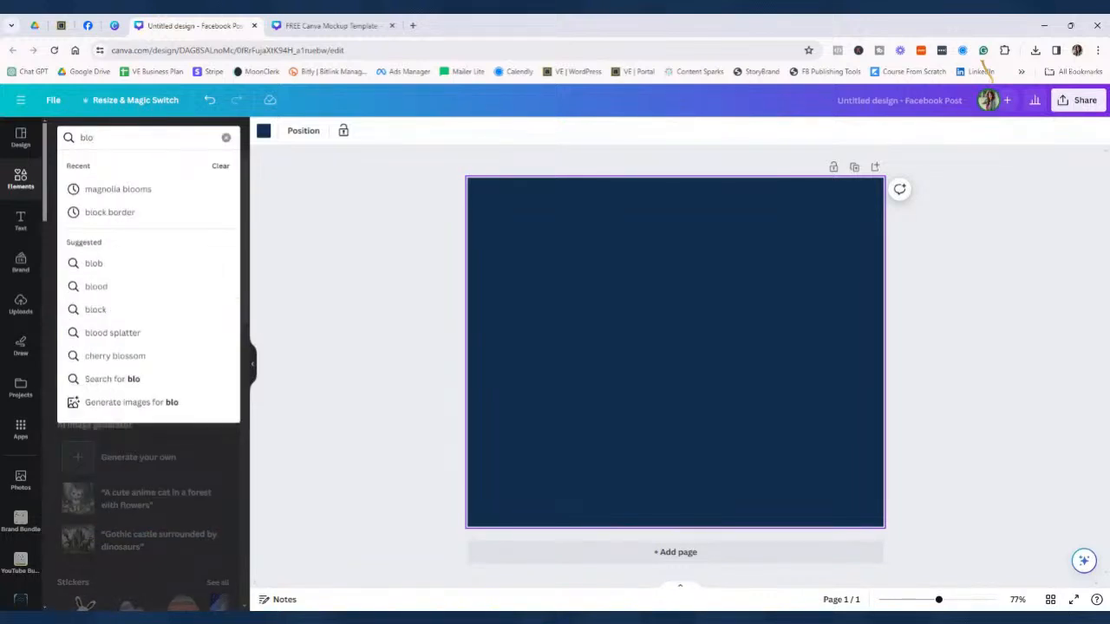
text(ck)
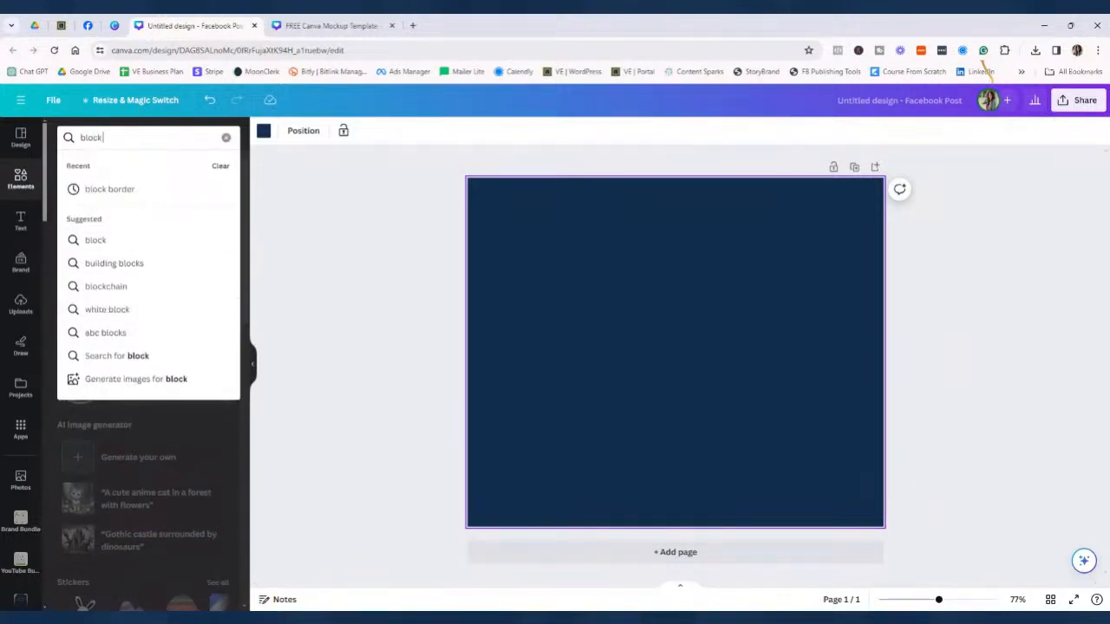
text( border)
key(Return)
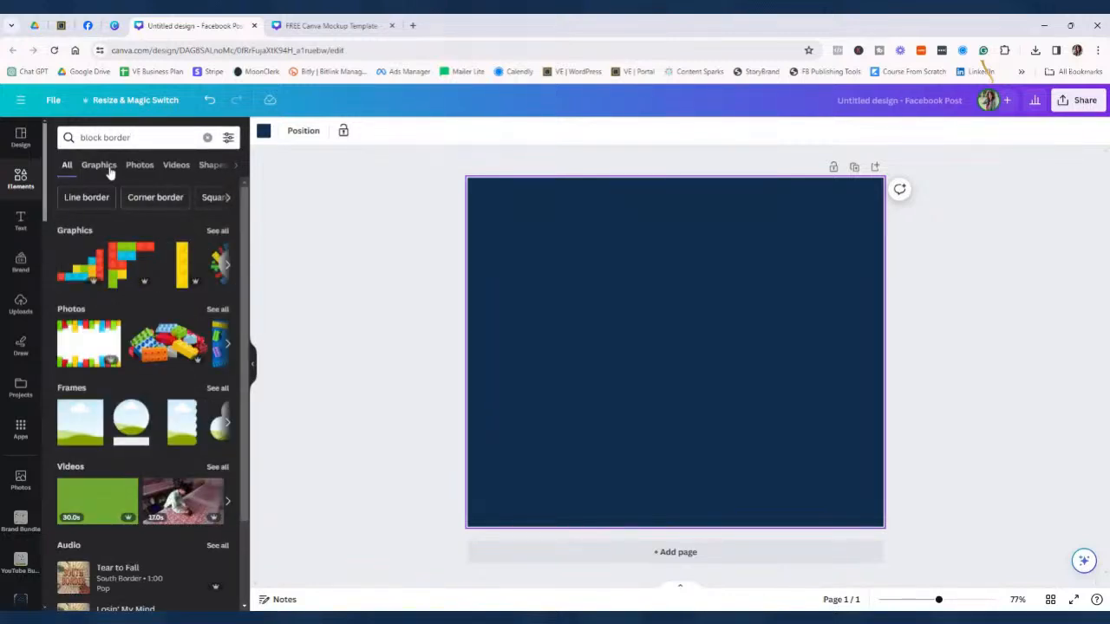
click(217, 389)
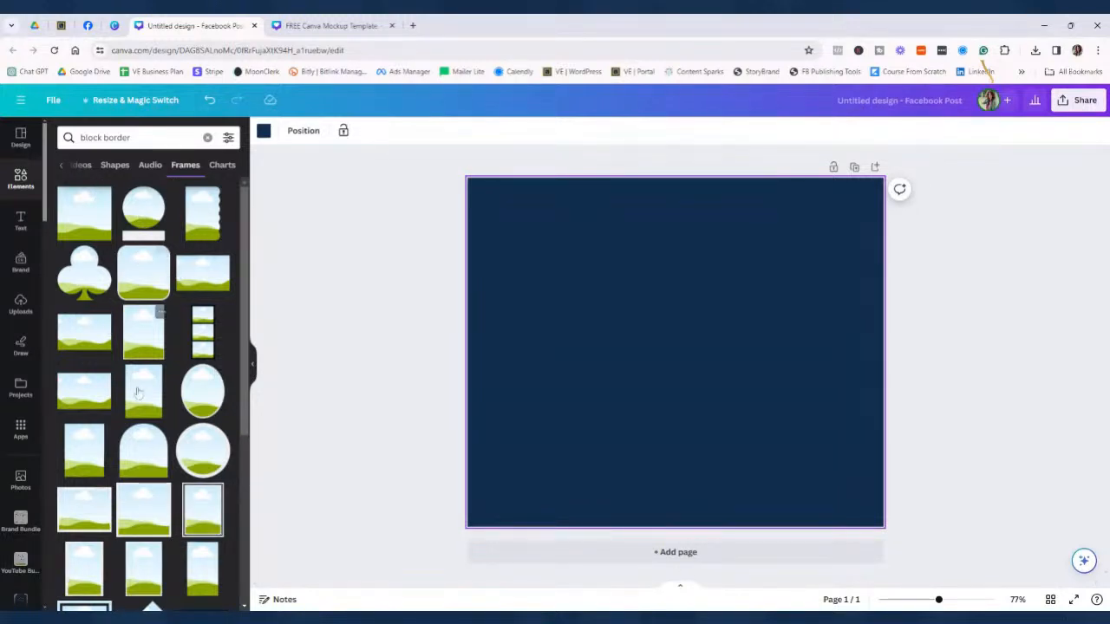
Add a plain portrait rectangular frame from the results to the navy page
scroll(103, 510, down, 2)
scroll(106, 503, down, 4)
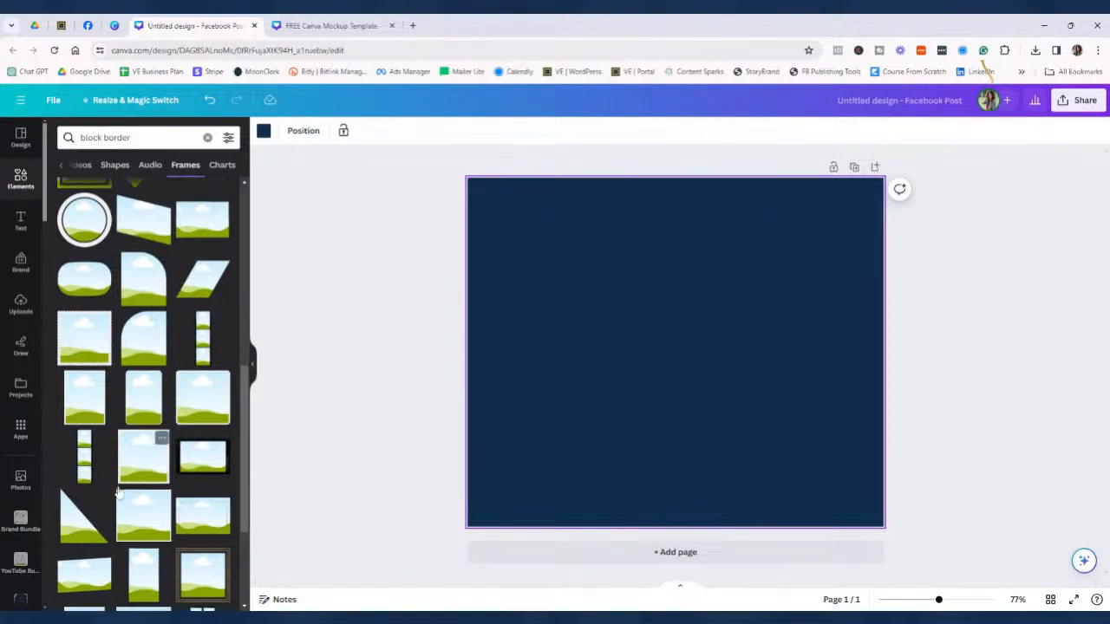
scroll(120, 493, down, 2)
scroll(121, 488, up, 6)
scroll(122, 488, up, 2)
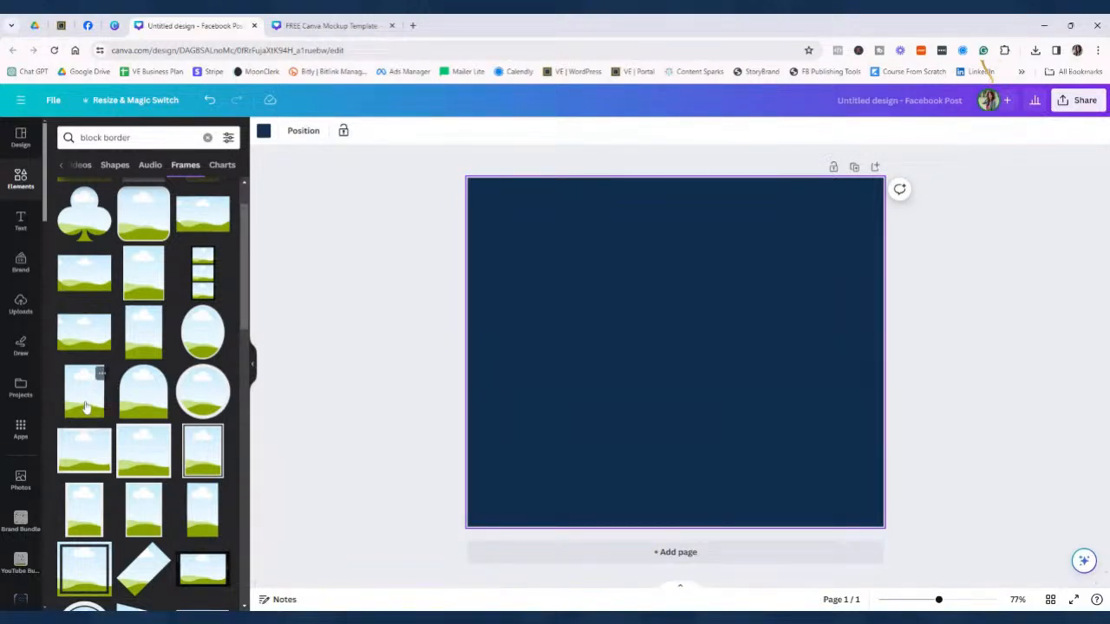
click(85, 392)
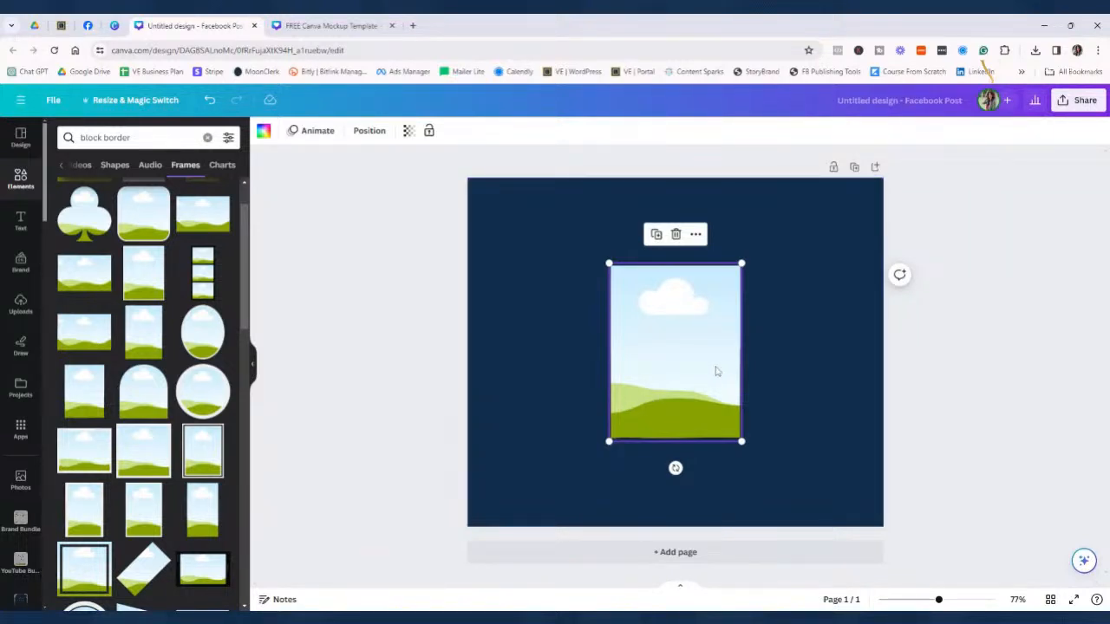
click(557, 390)
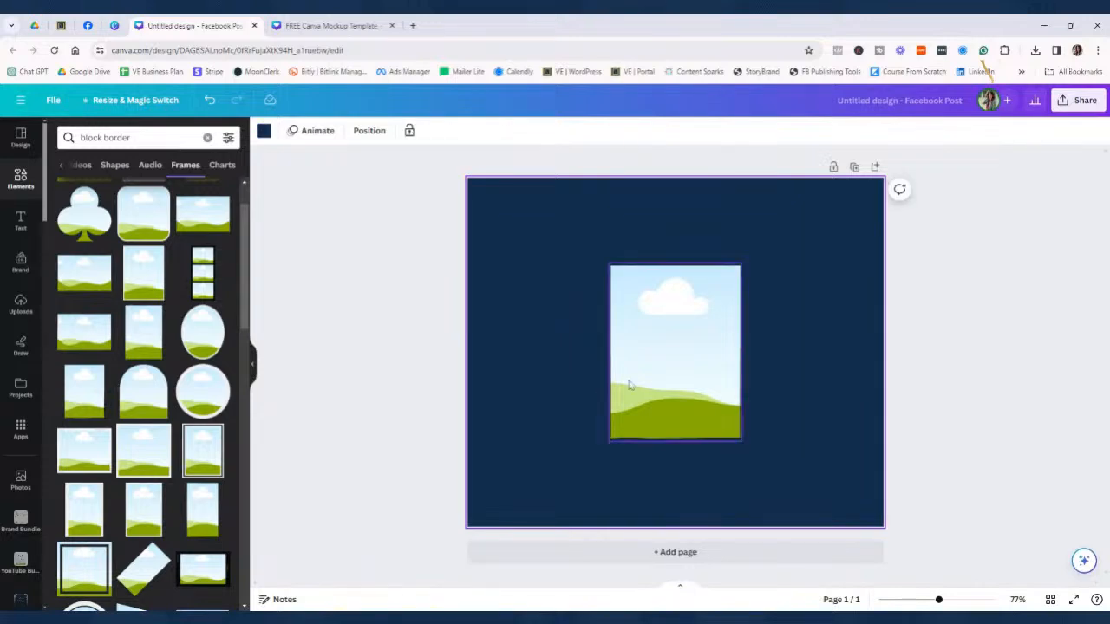
Check the stacked pages in the Facebook post's mockup, and align the portrait frame to the center of the navy page
click(88, 27)
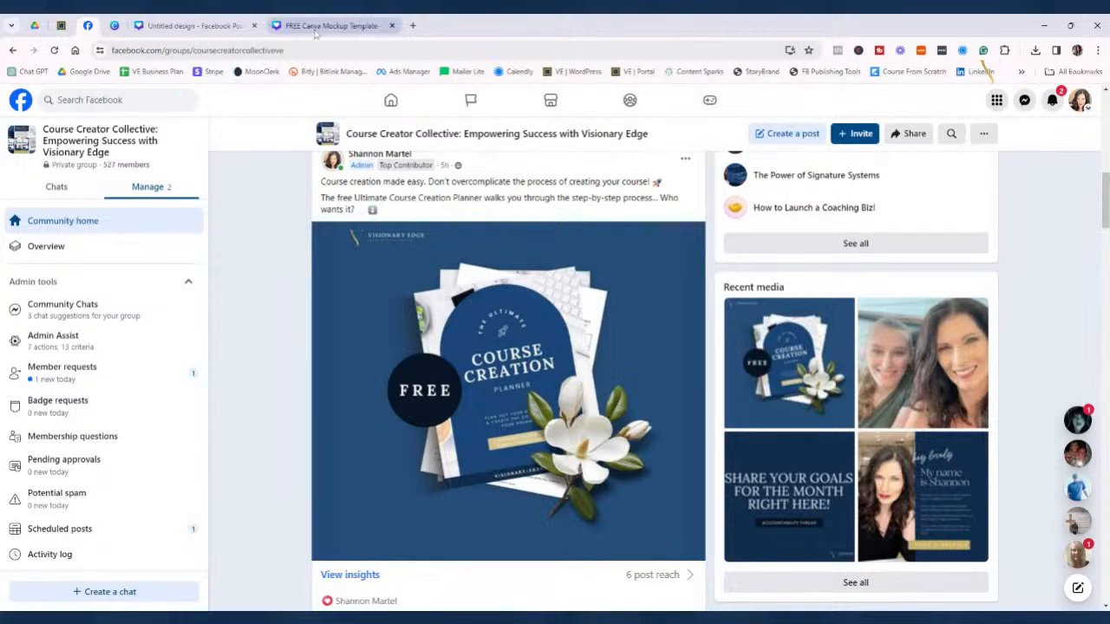
click(210, 27)
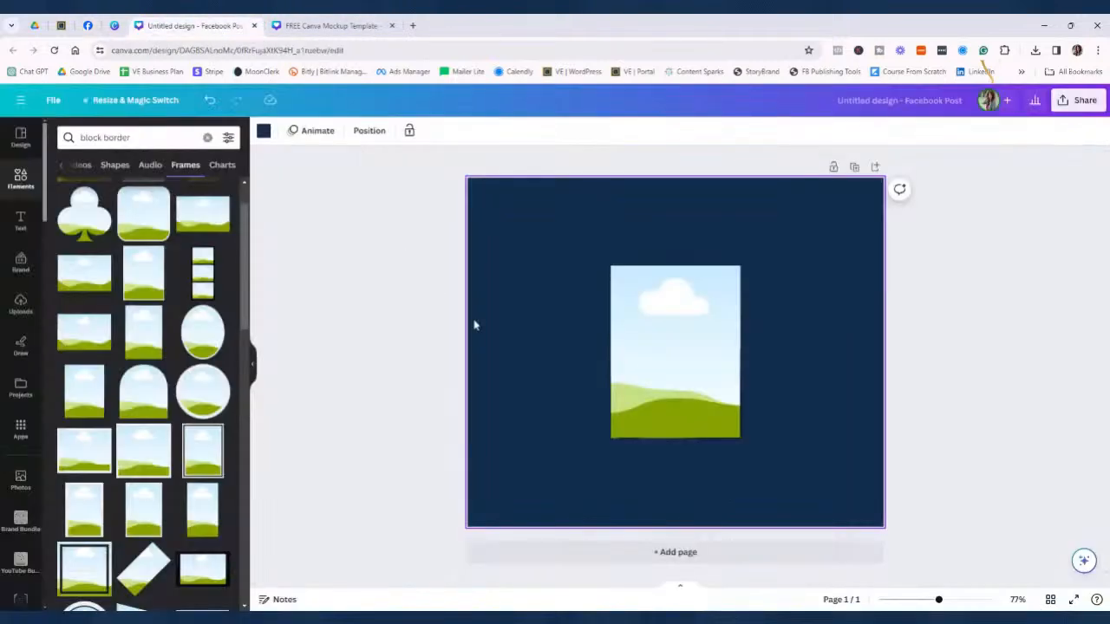
click(662, 340)
drag(665, 340, 665, 335)
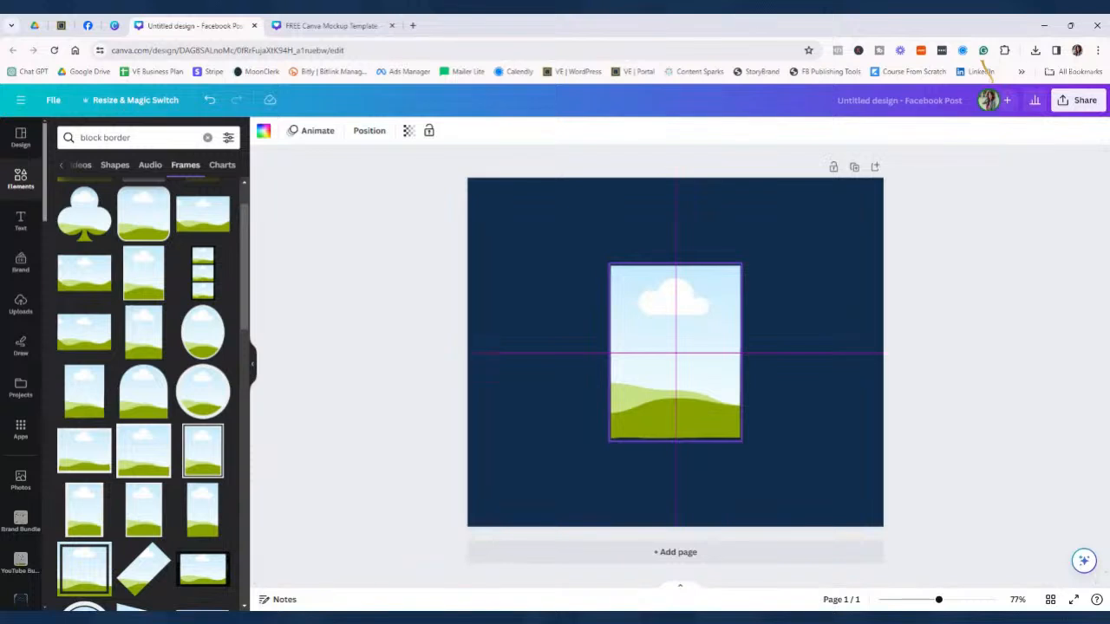
drag(662, 336, 677, 335)
drag(650, 335, 651, 335)
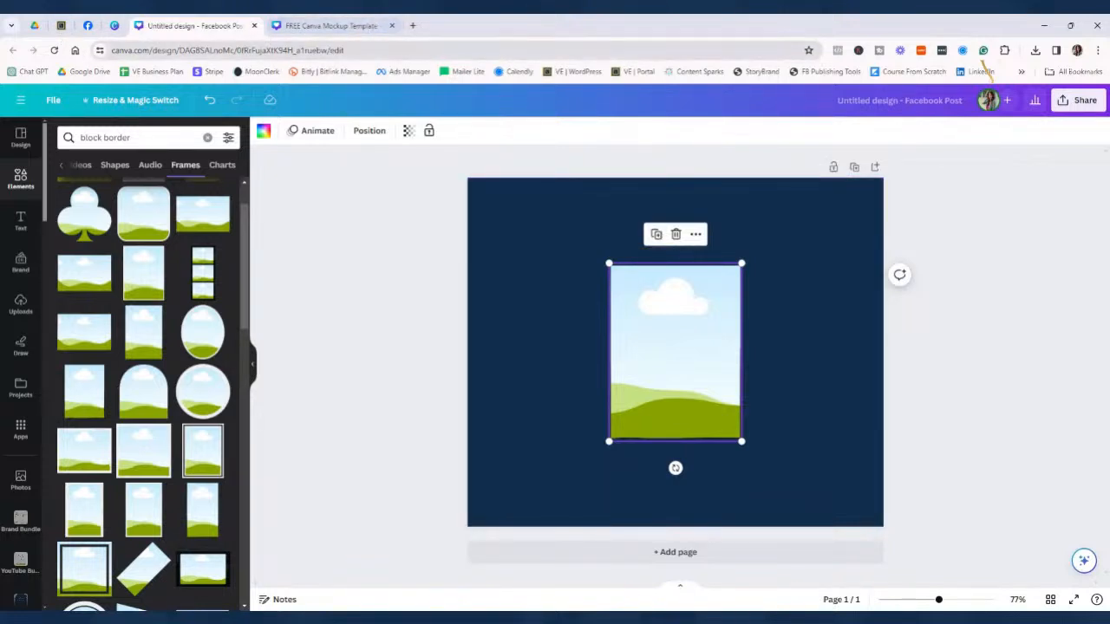
Check the page stack in the FREE Canva Mockup Template, duplicate the portrait frame and tilt the copy clockwise
click(330, 25)
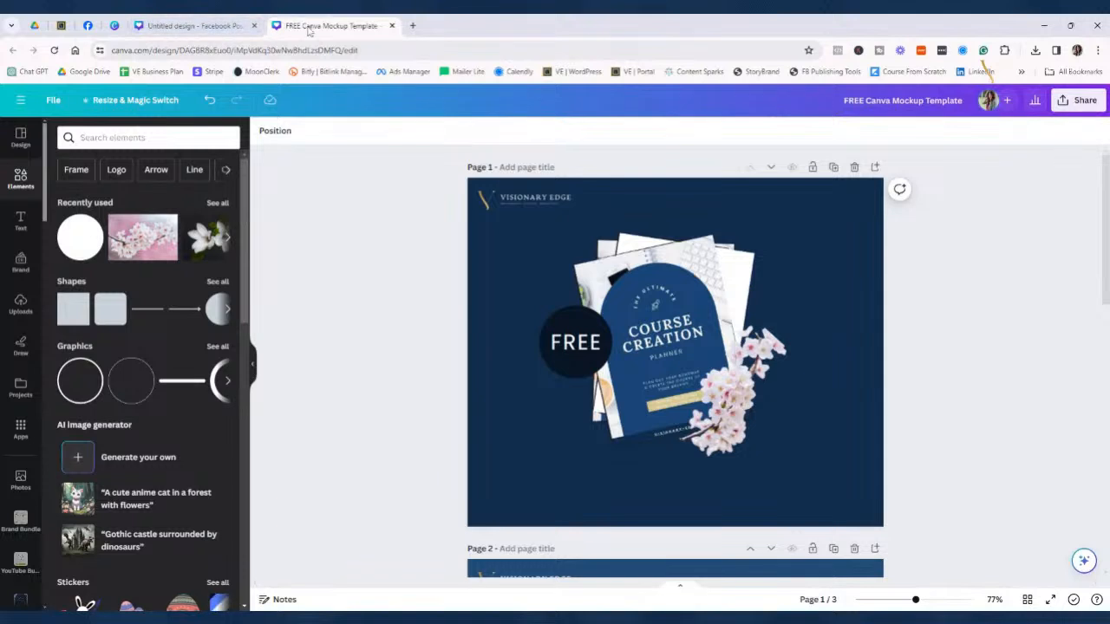
click(194, 26)
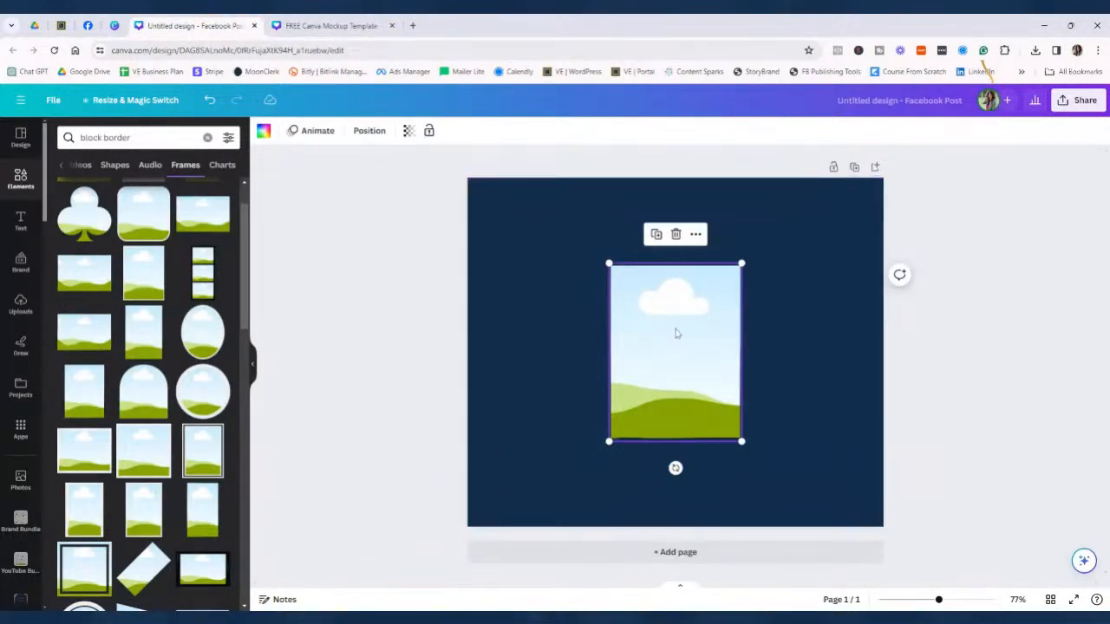
click(655, 236)
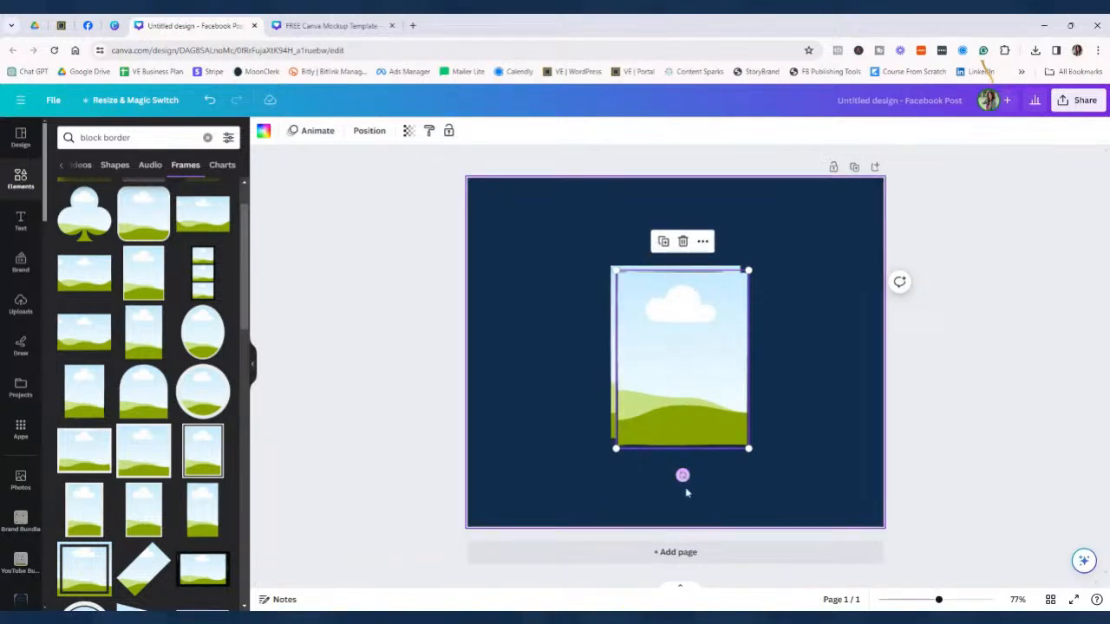
mouse_move(682, 476)
mouse_down()
mouse_move(702, 502)
mouse_move(689, 492)
mouse_up()
Compare with the template, duplicate the tilted frame, and rotate and place the copy counterclockwise on top of the stack
click(329, 25)
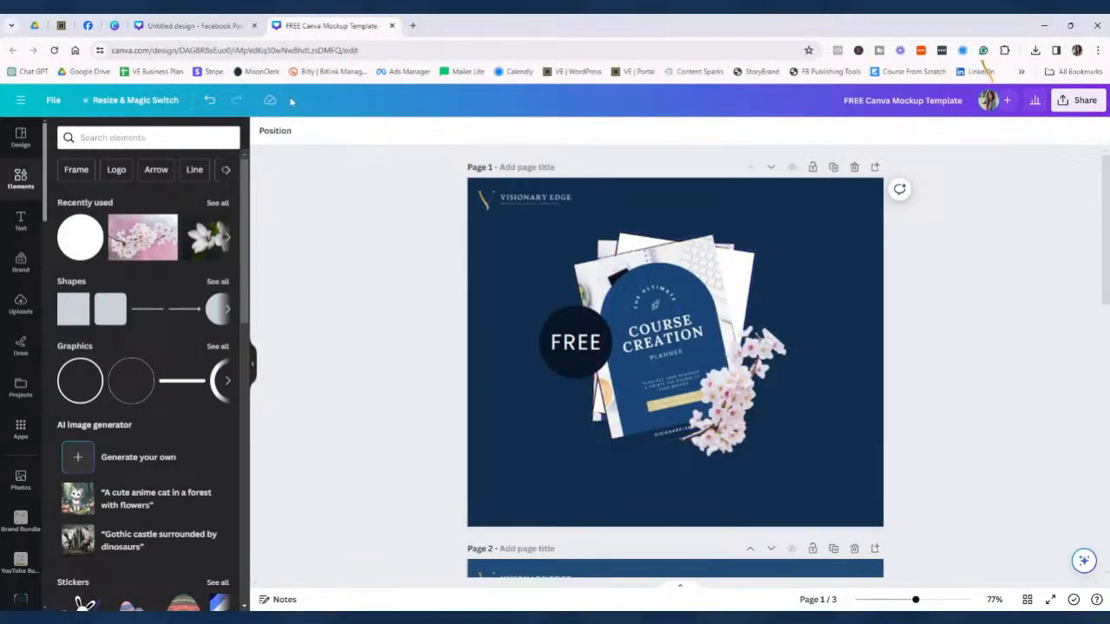
click(186, 23)
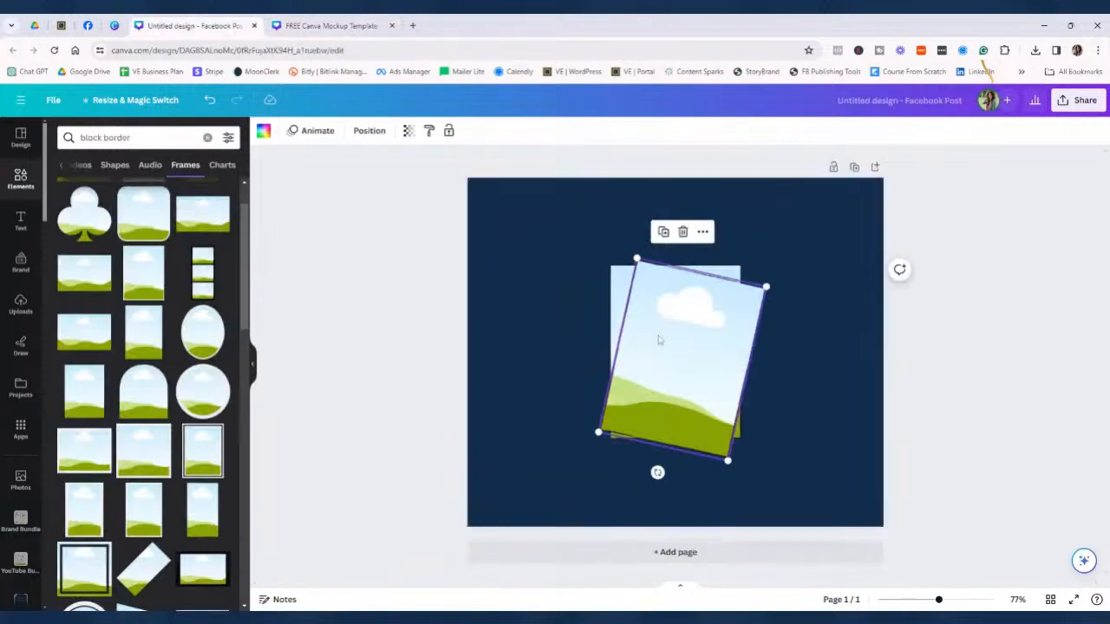
click(662, 233)
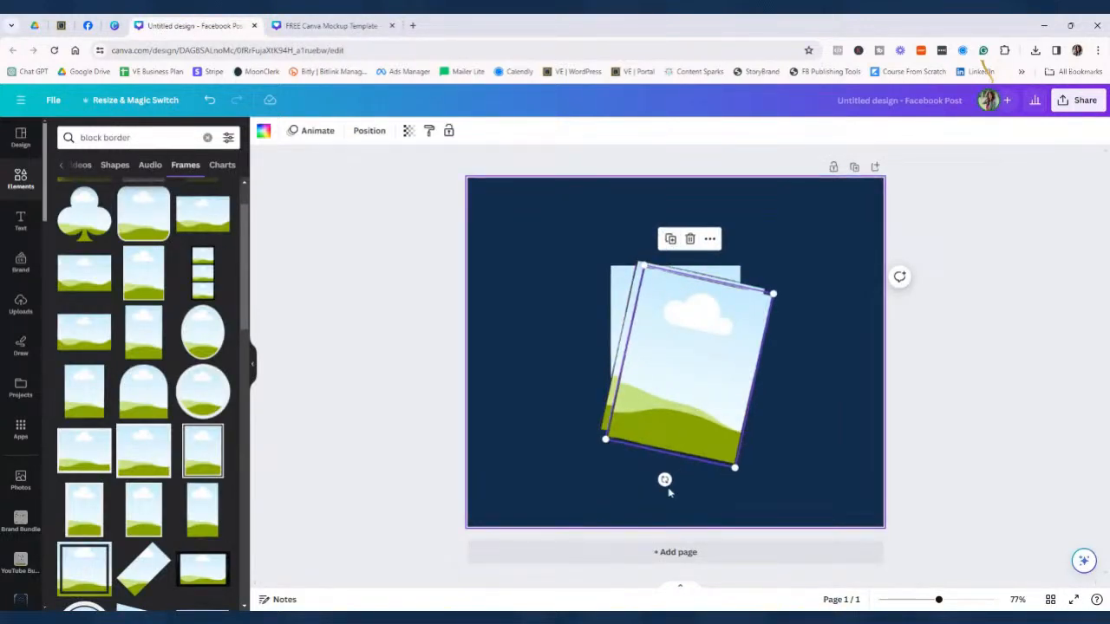
drag(665, 480, 727, 479)
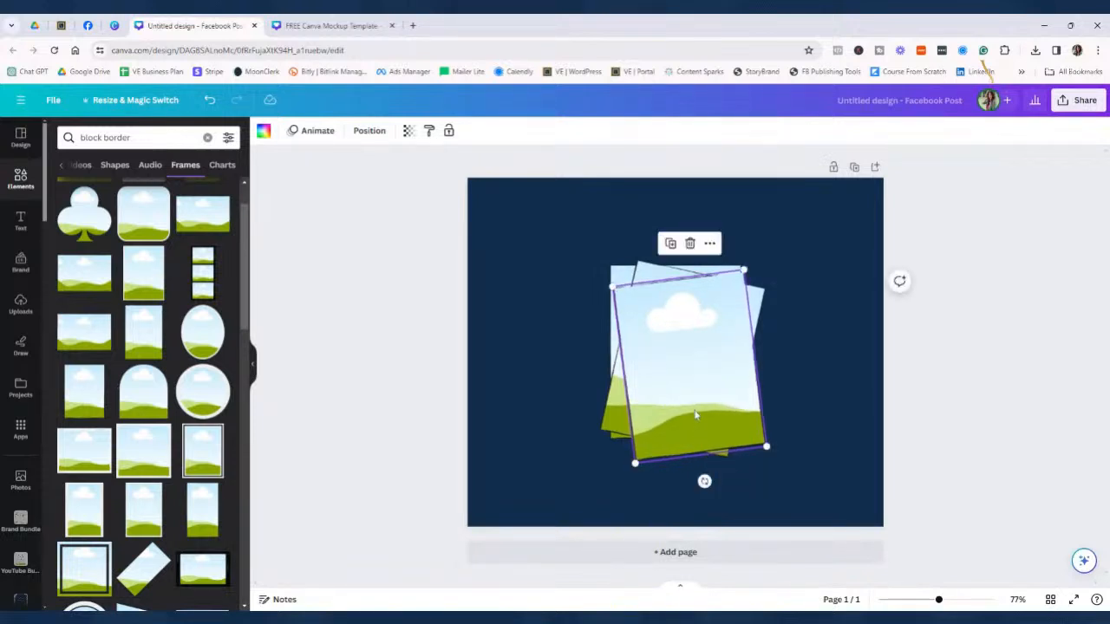
drag(694, 402, 700, 345)
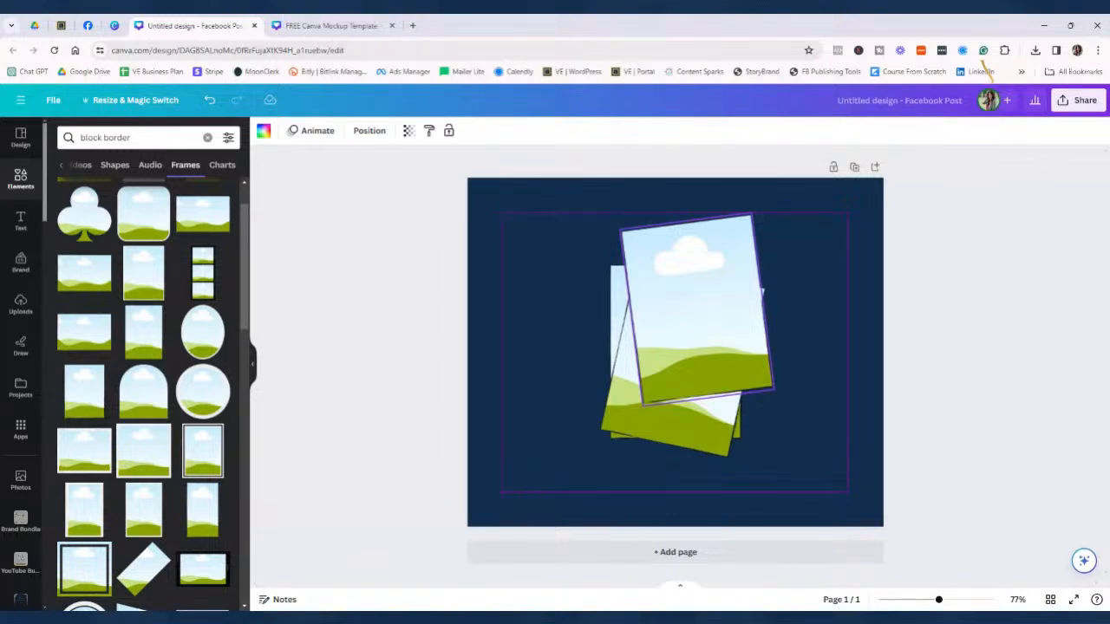
drag(696, 350, 696, 393)
Nudge the front frame into place on the stack, comparing the arrangement with the FREE Canva Mockup Template
click(327, 26)
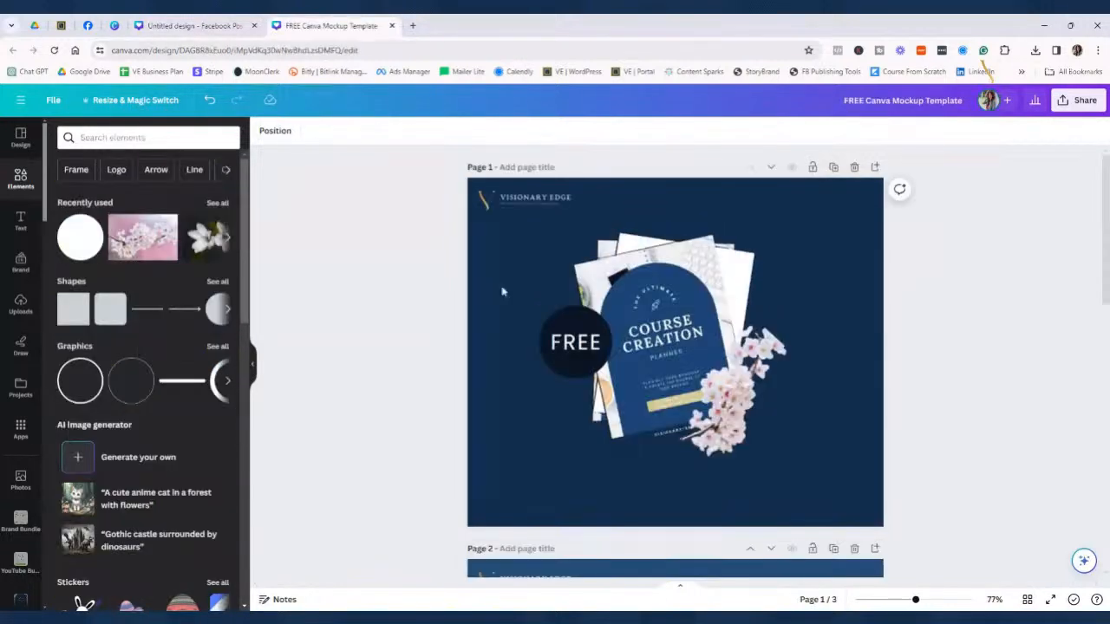
click(195, 25)
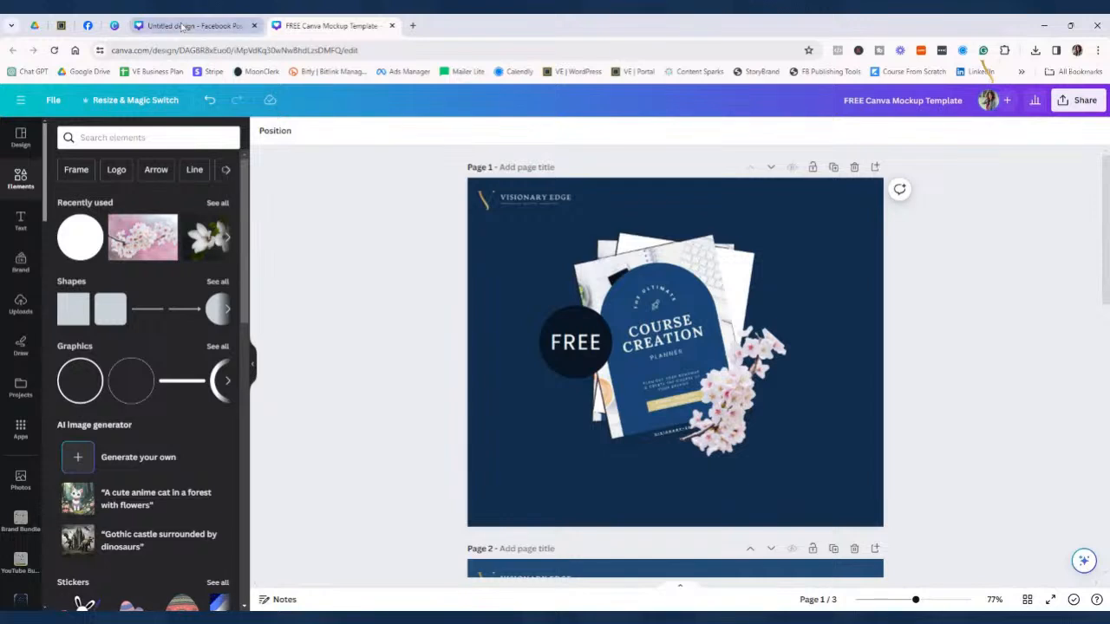
drag(688, 352, 685, 359)
click(530, 361)
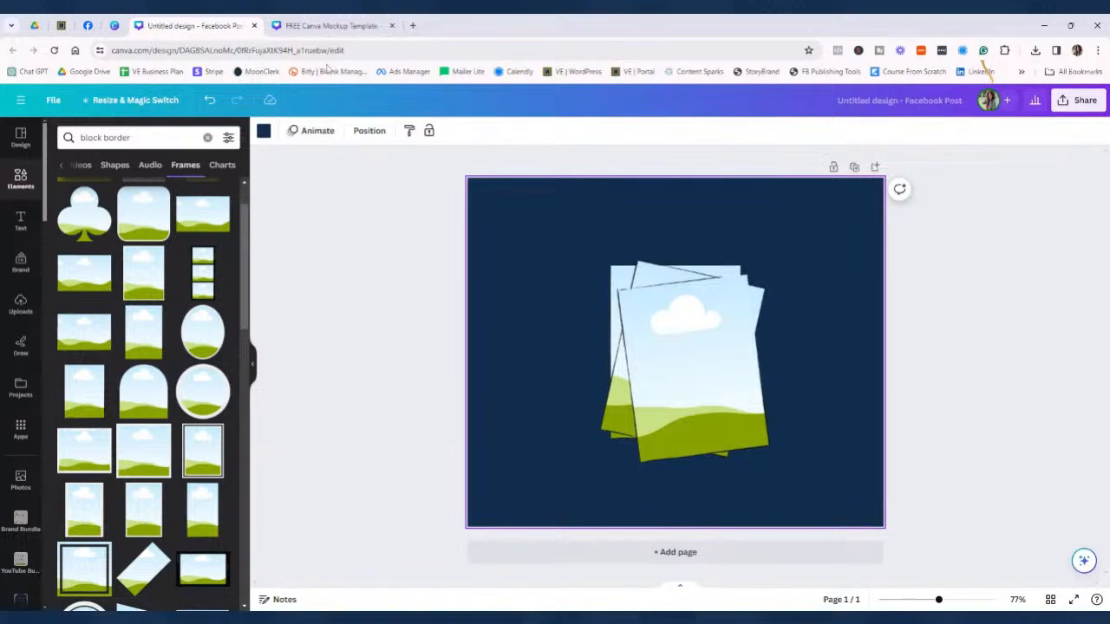
click(330, 25)
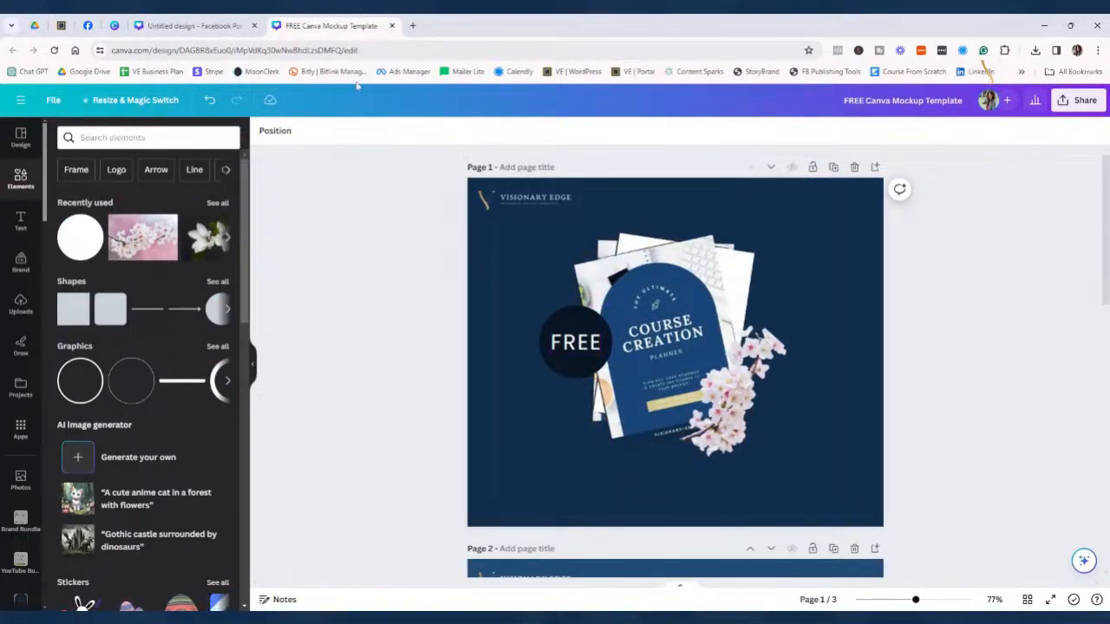
click(221, 28)
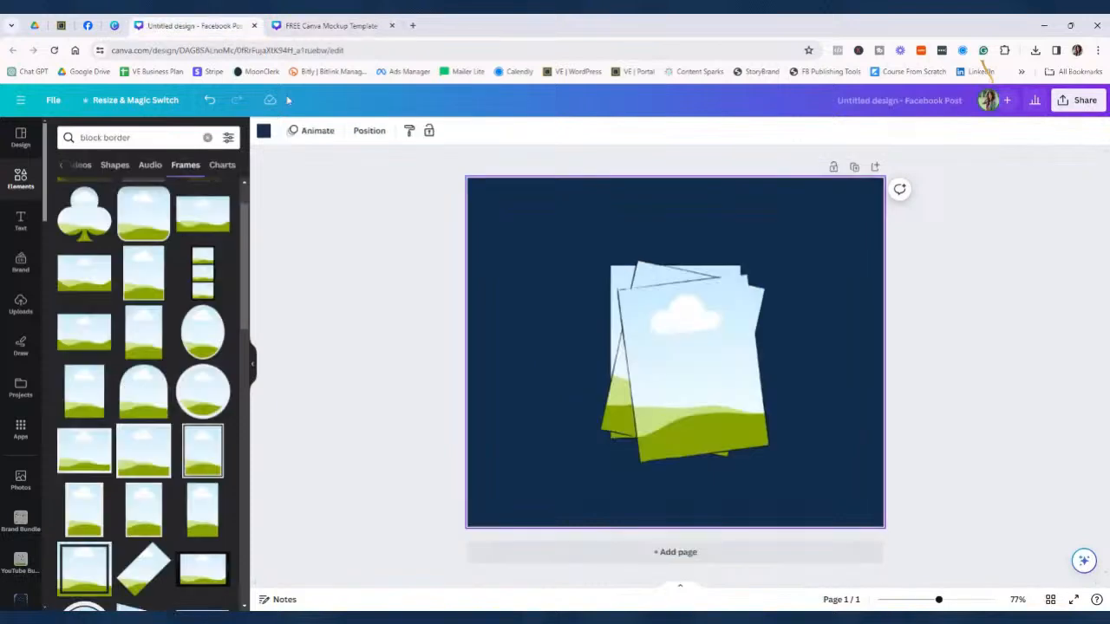
Search the elements for "circle" and add the solid white circle graphic to the page
click(38, 178)
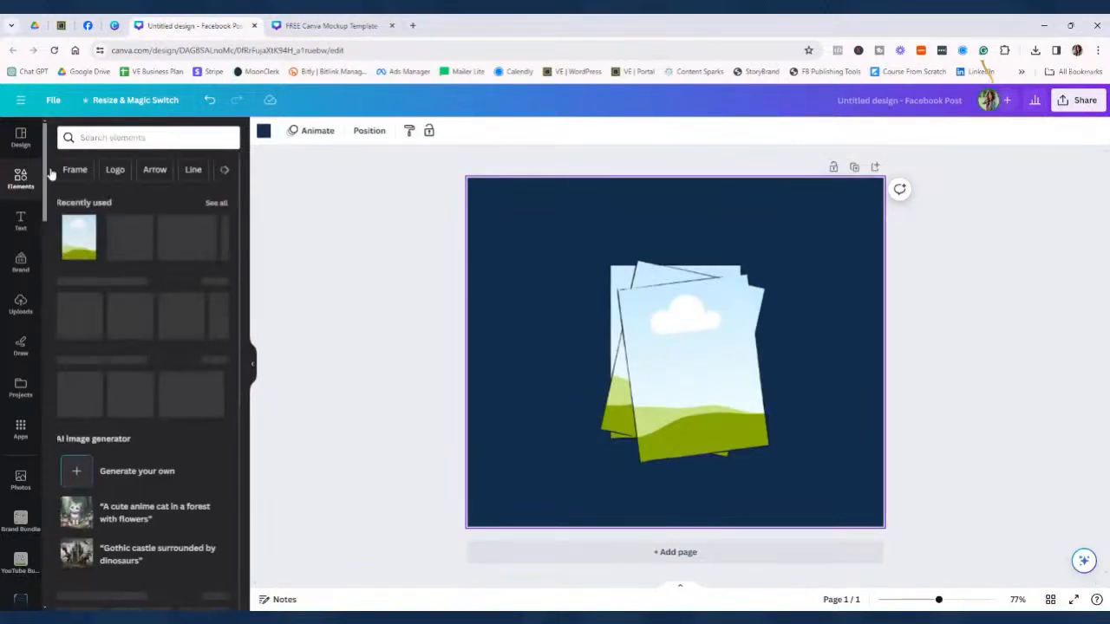
click(114, 137)
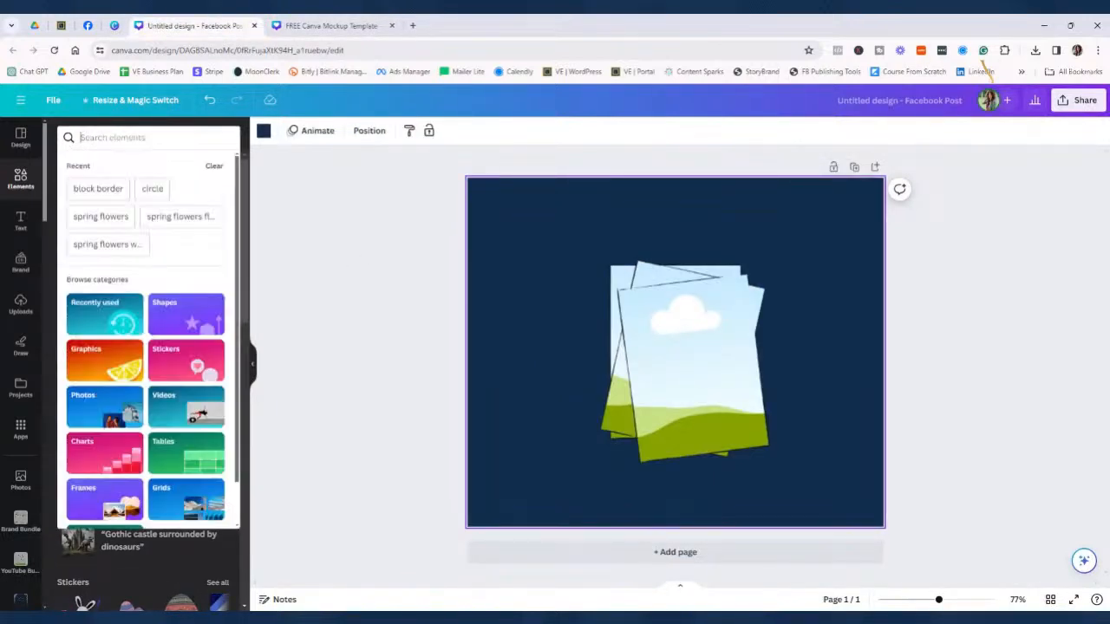
text(cir)
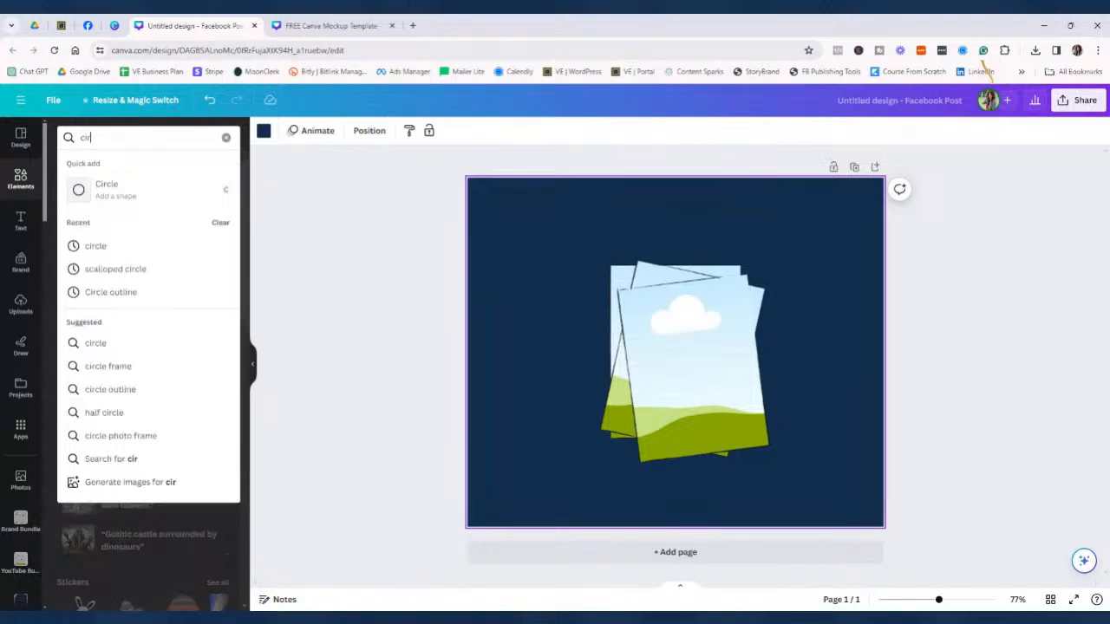
text(cle)
key(Return)
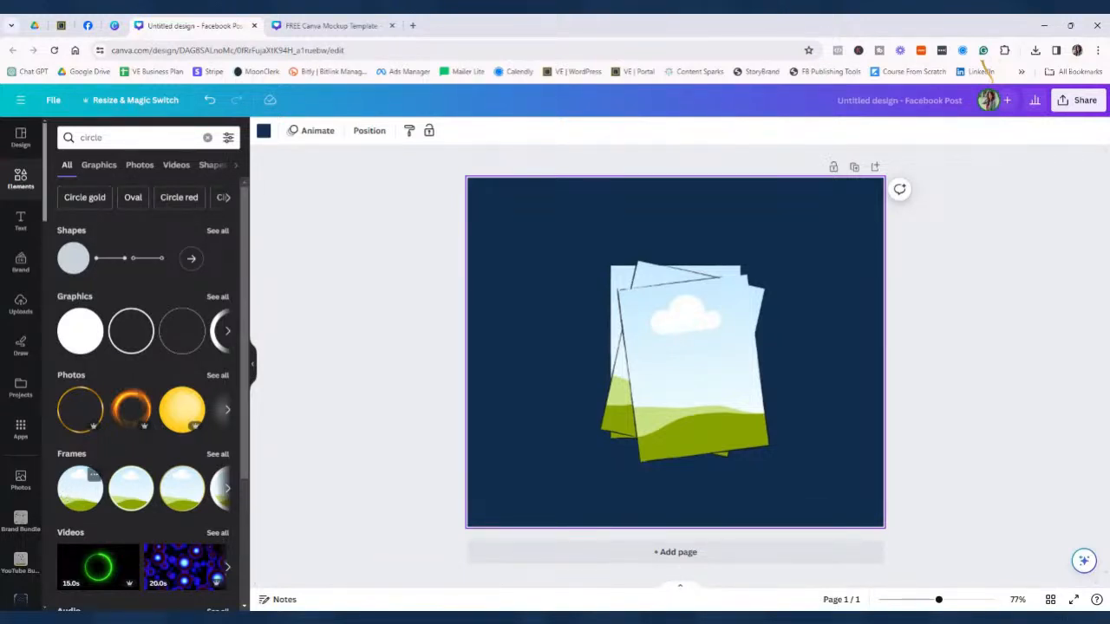
click(76, 333)
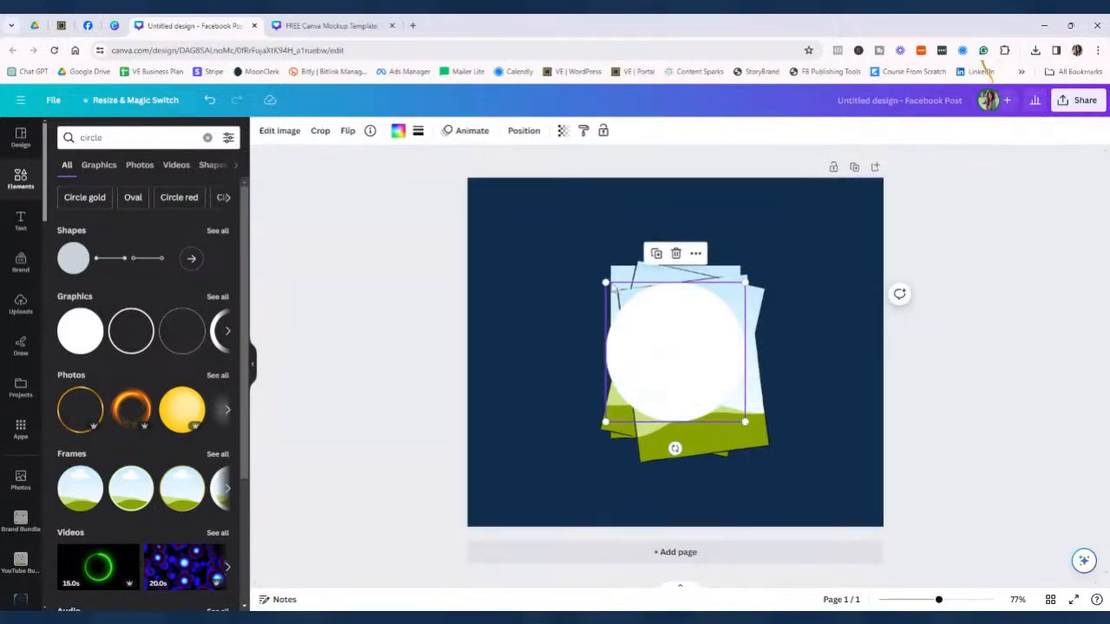
Shrink the white circle and place it over the frame stack's left edge, vertically centered on the page
drag(668, 339, 595, 346)
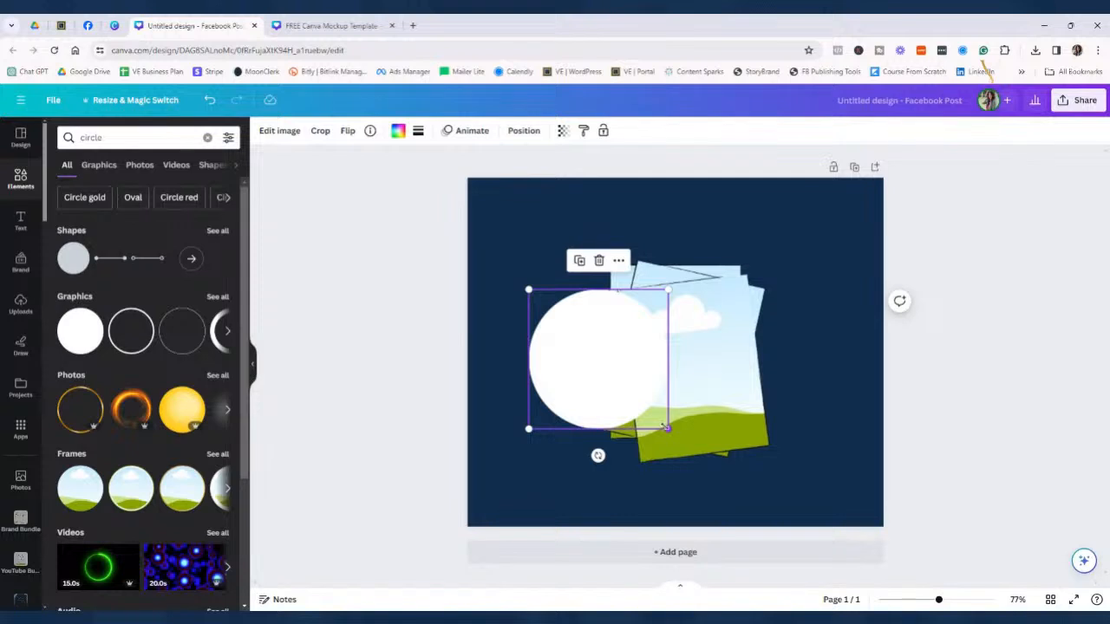
drag(664, 425, 591, 371)
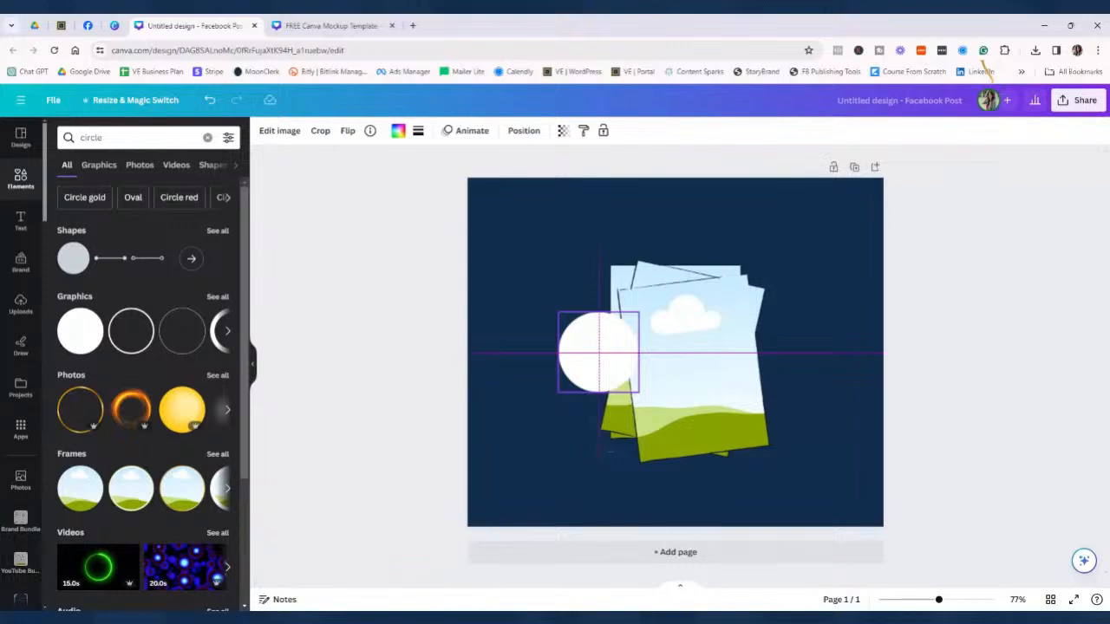
drag(590, 372, 590, 372)
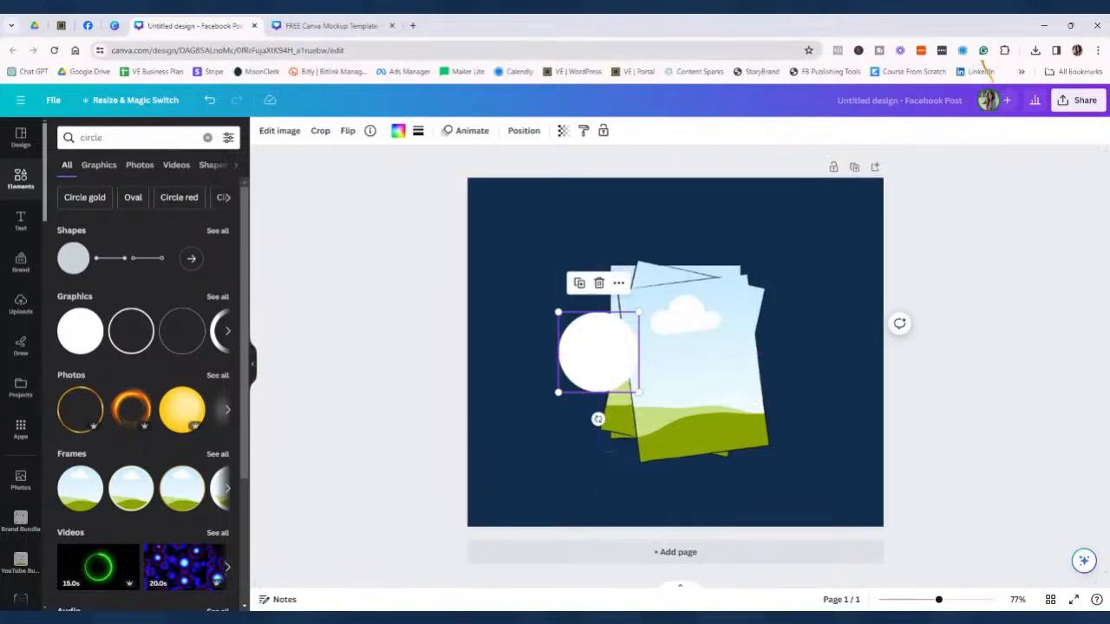
Check the template's FREE badge and recolor the white circle with the near-black navy brand color
click(296, 26)
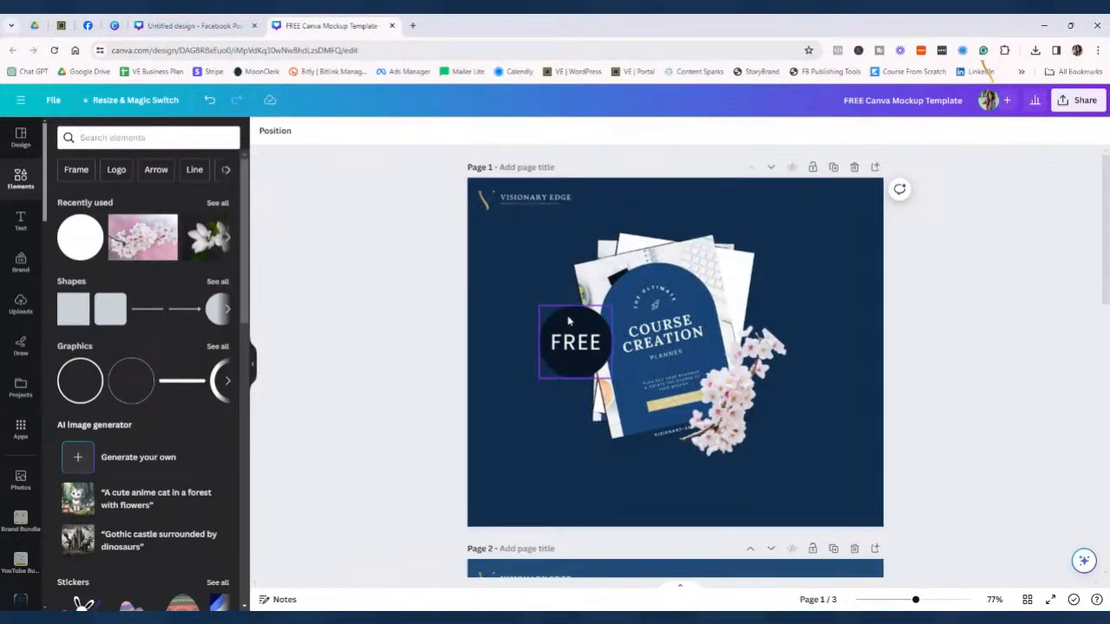
click(193, 25)
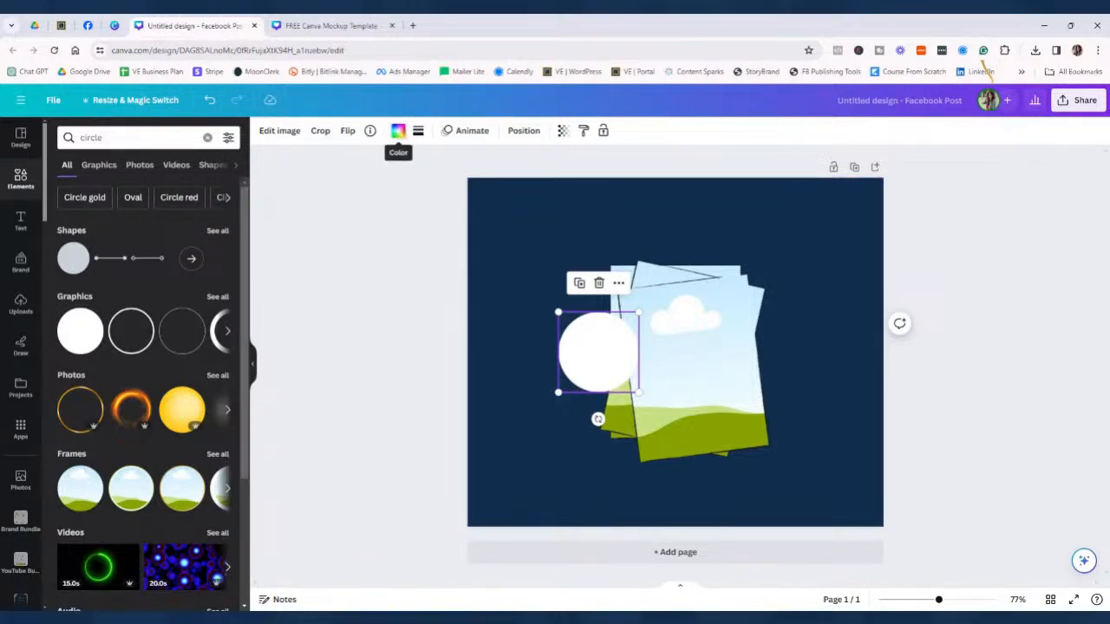
click(397, 131)
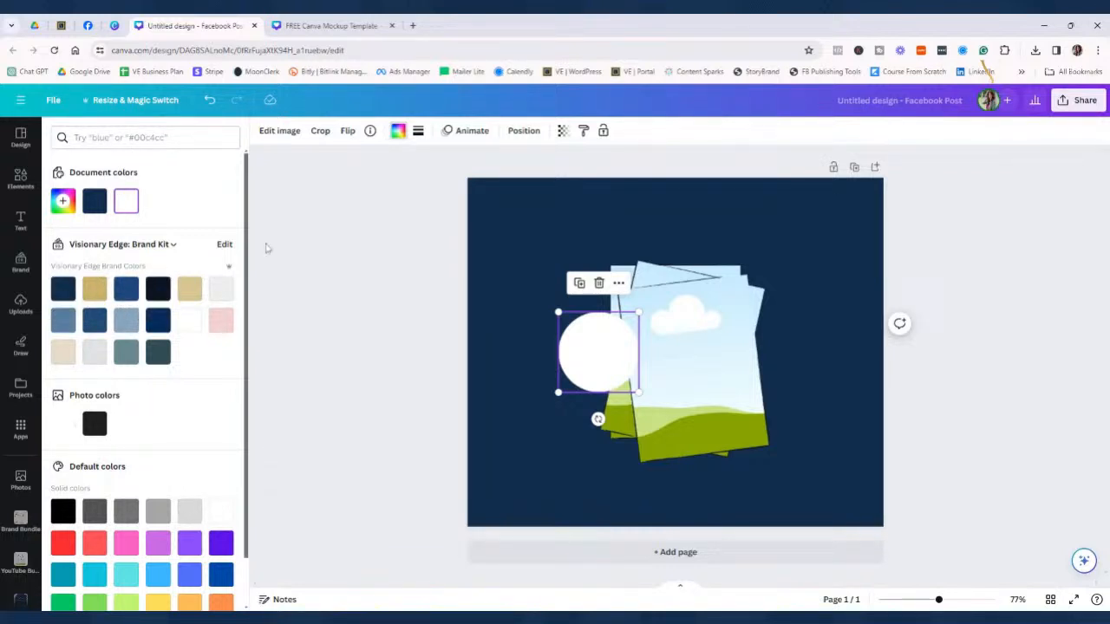
click(158, 289)
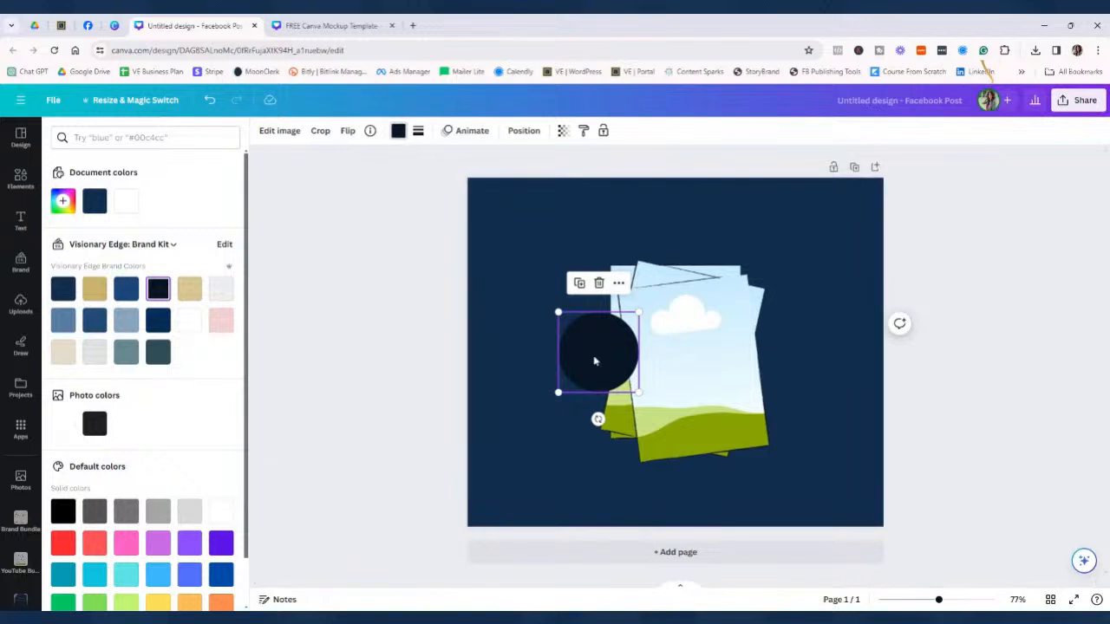
click(369, 374)
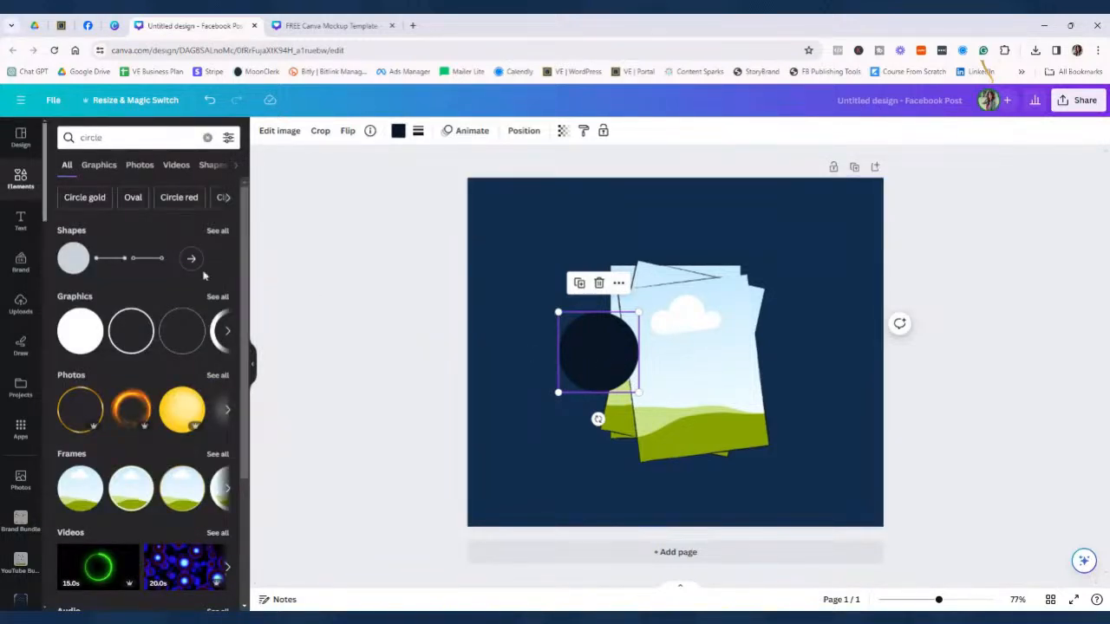
Check the text on the template's FREE badge and add a brand kit subheading to the untitled design
click(316, 25)
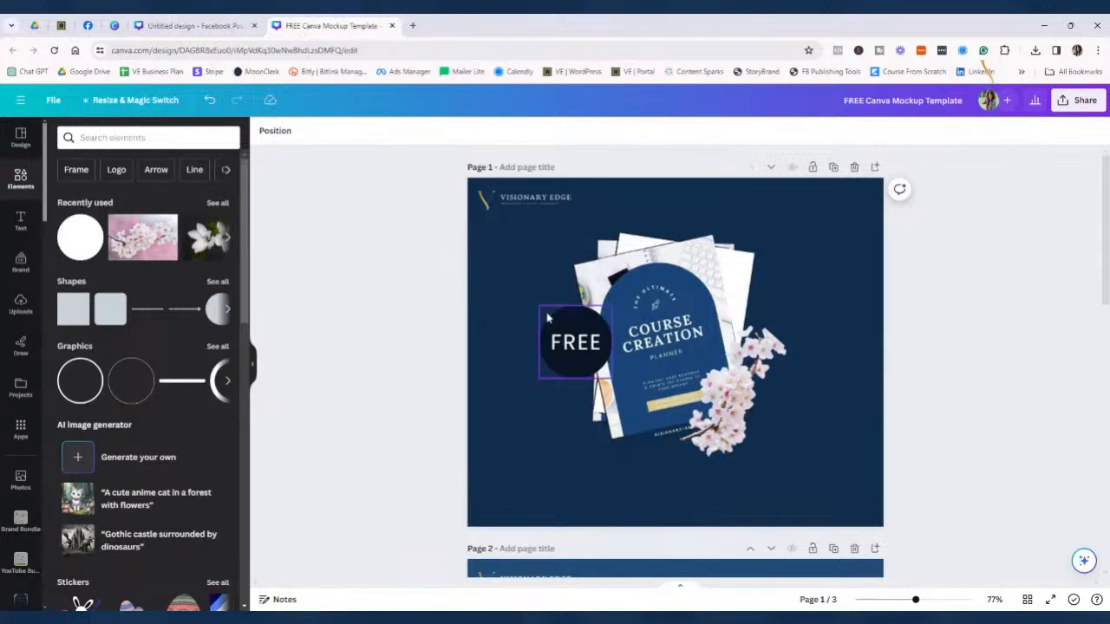
click(196, 25)
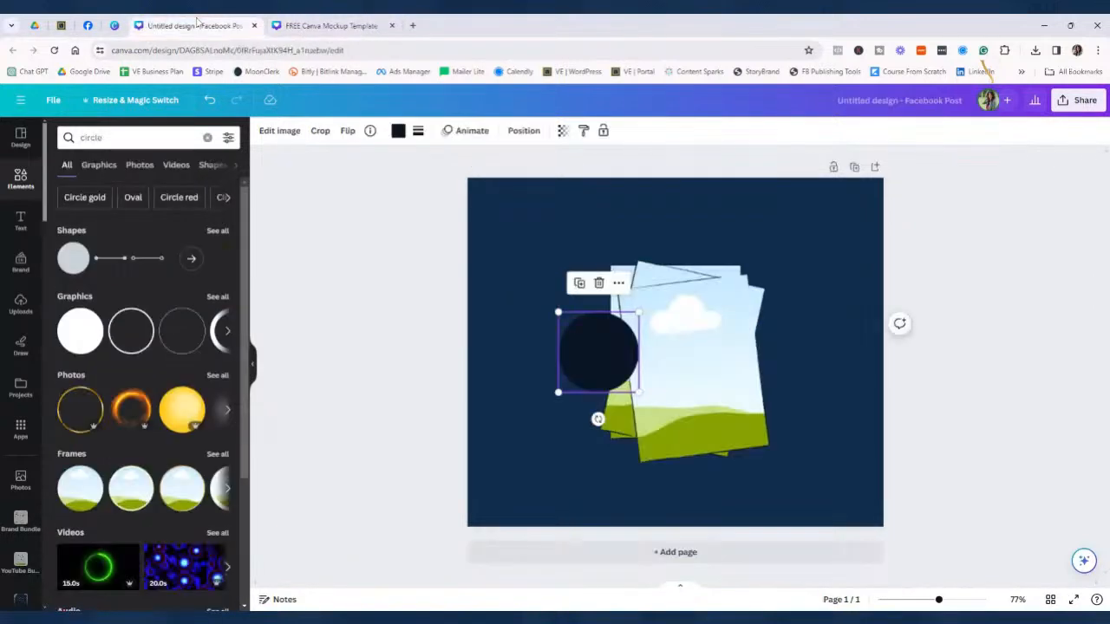
click(20, 221)
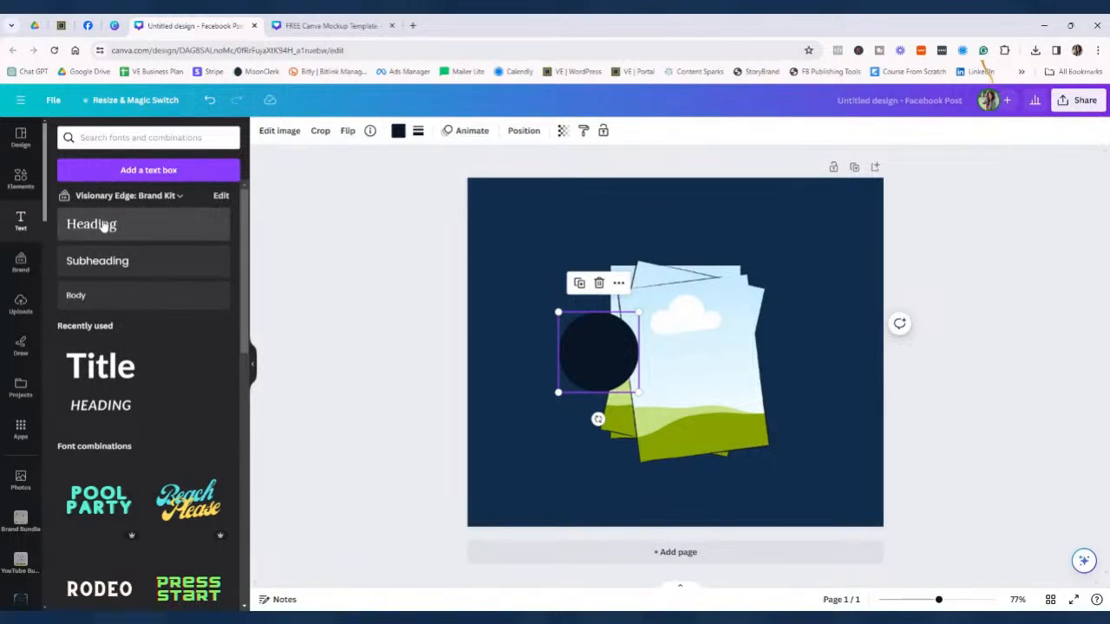
click(91, 265)
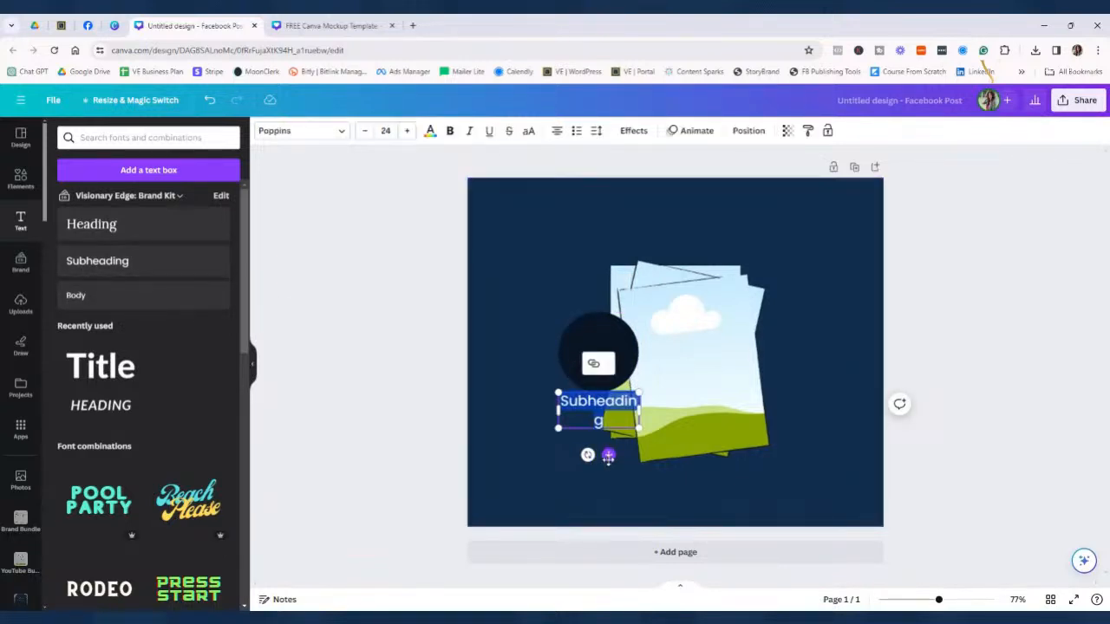
Center the subheading on the dark circle at font size 17.4 and replace its text with "FrEE"
drag(608, 456, 615, 368)
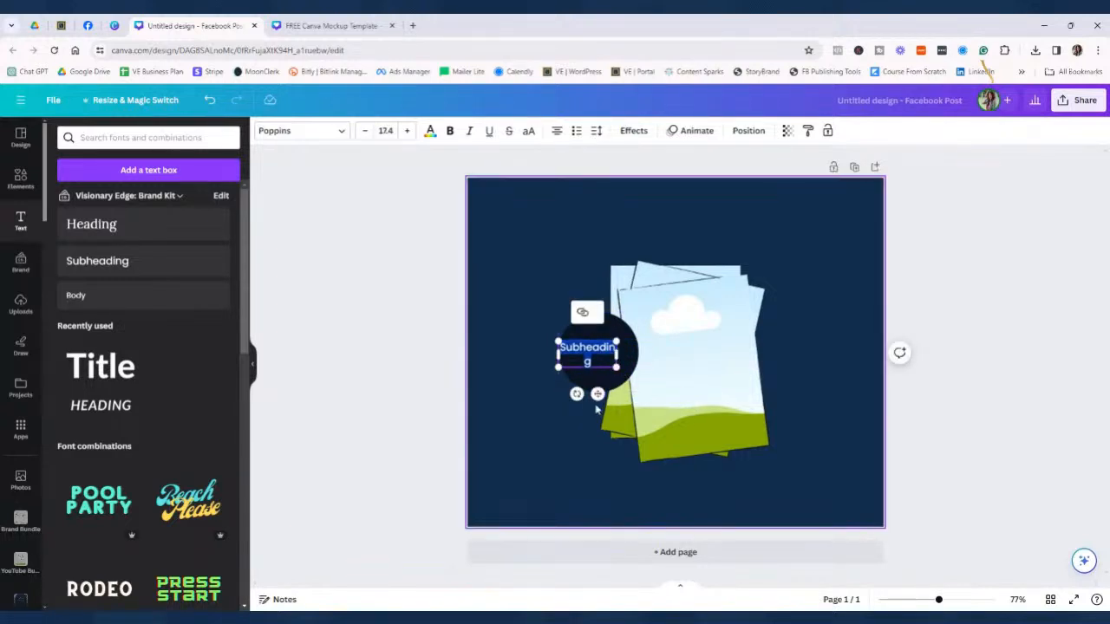
drag(598, 396, 604, 397)
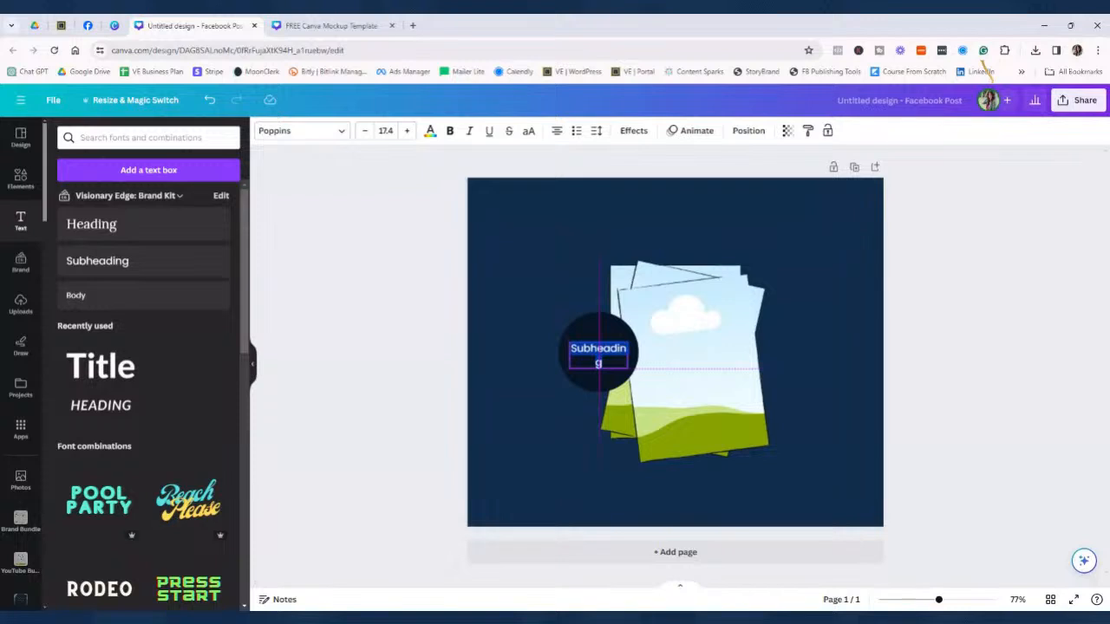
drag(605, 398, 608, 395)
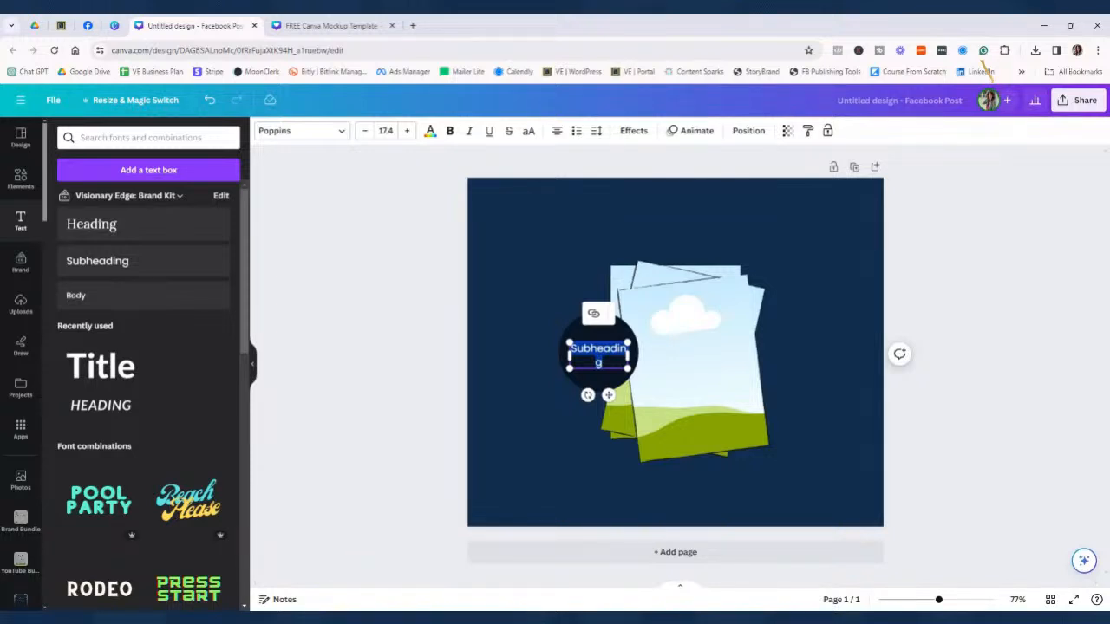
key(BackSpace)
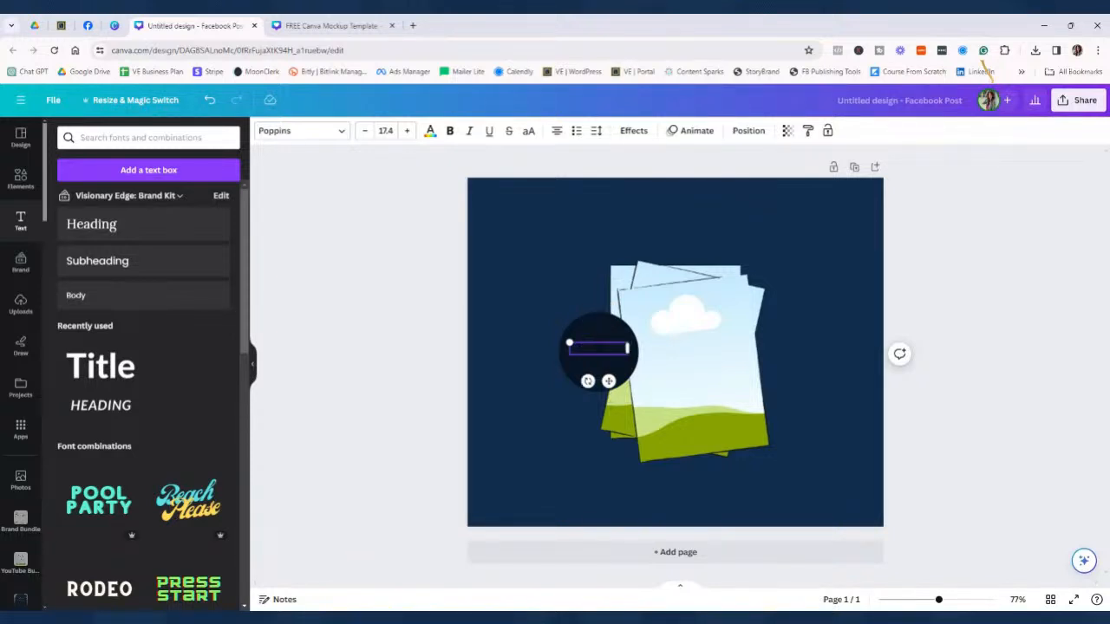
click(368, 392)
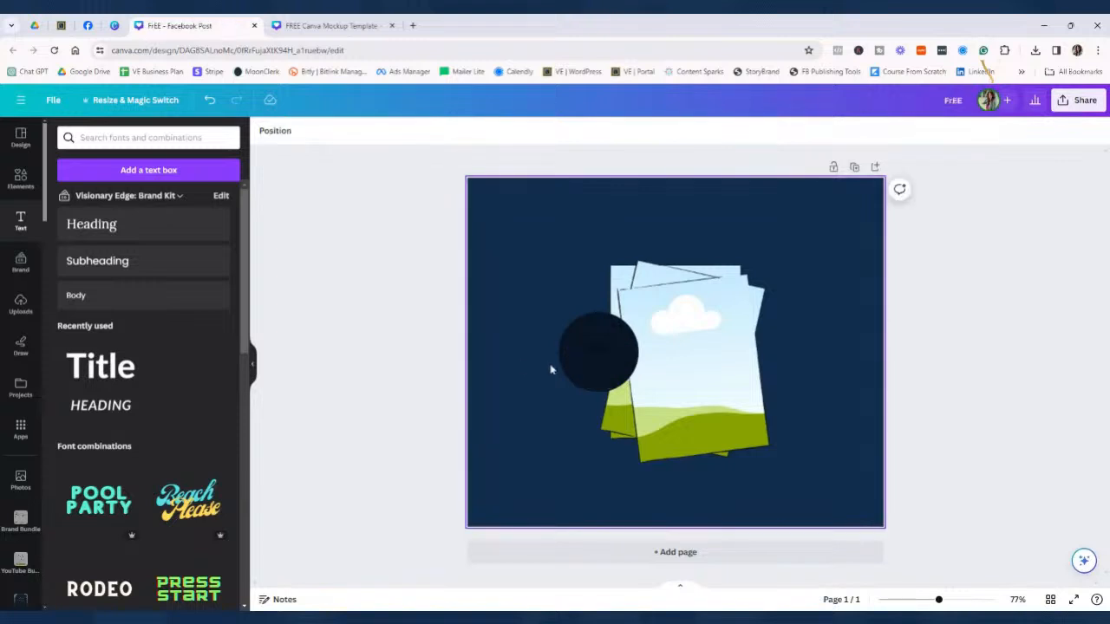
Recolor the "FrEE" text on the dark circle with the white brand color
click(610, 352)
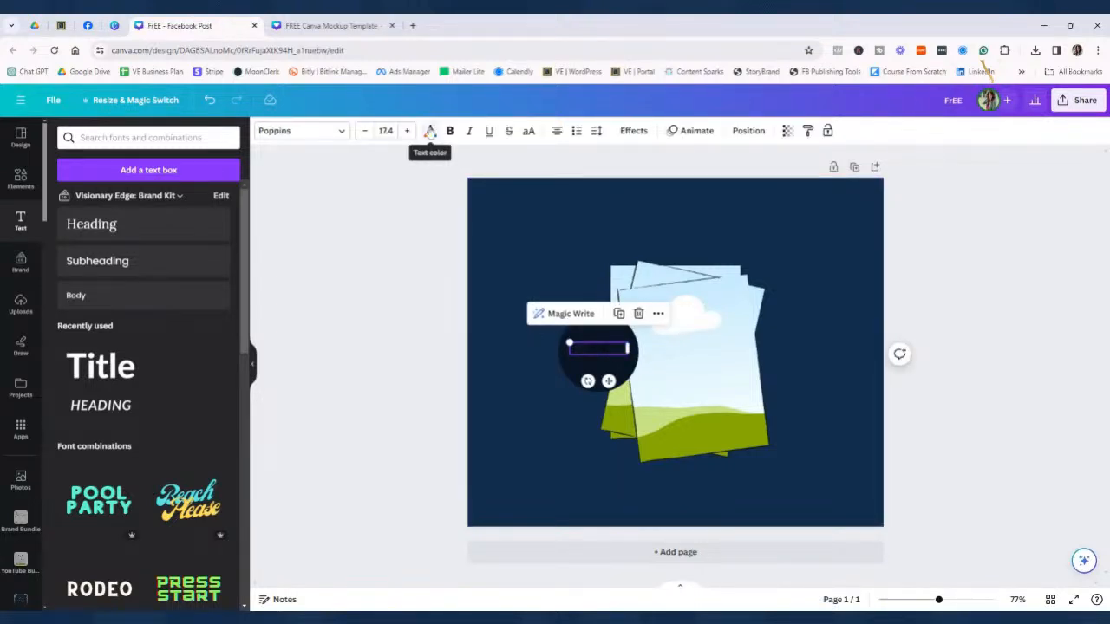
click(430, 131)
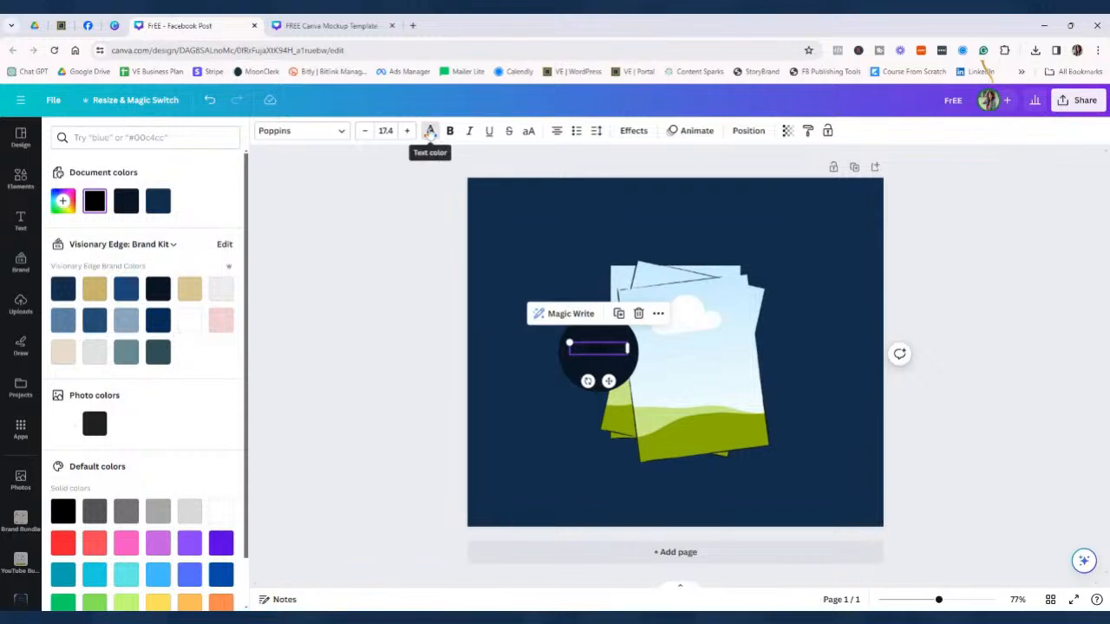
click(189, 320)
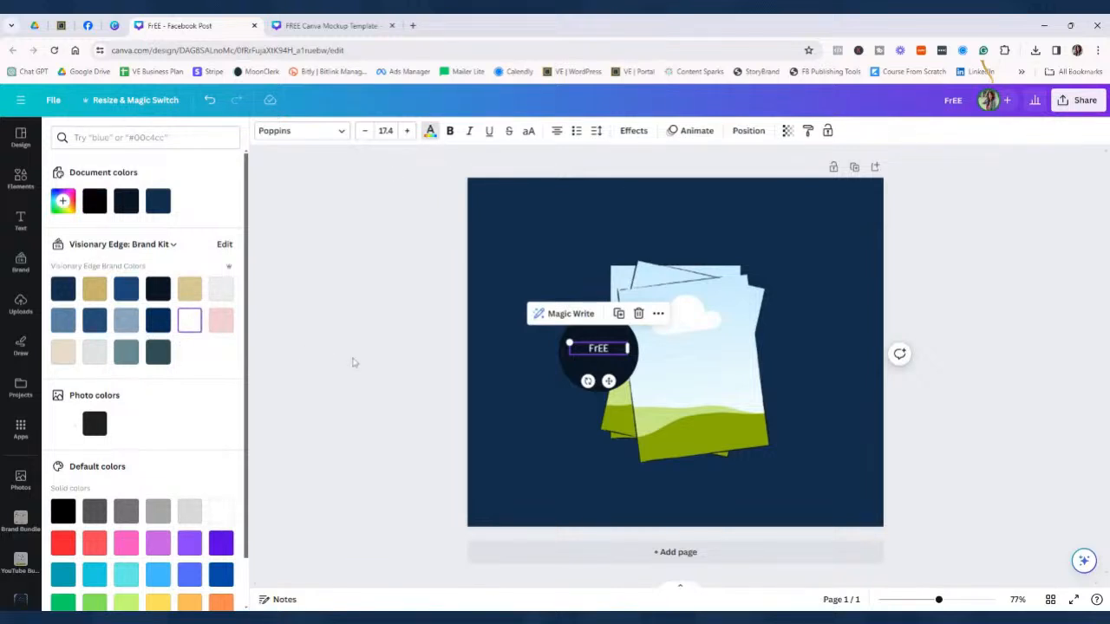
Try to retype the badge text as "free" and undo the stray square added over the frames
double_click(570, 346)
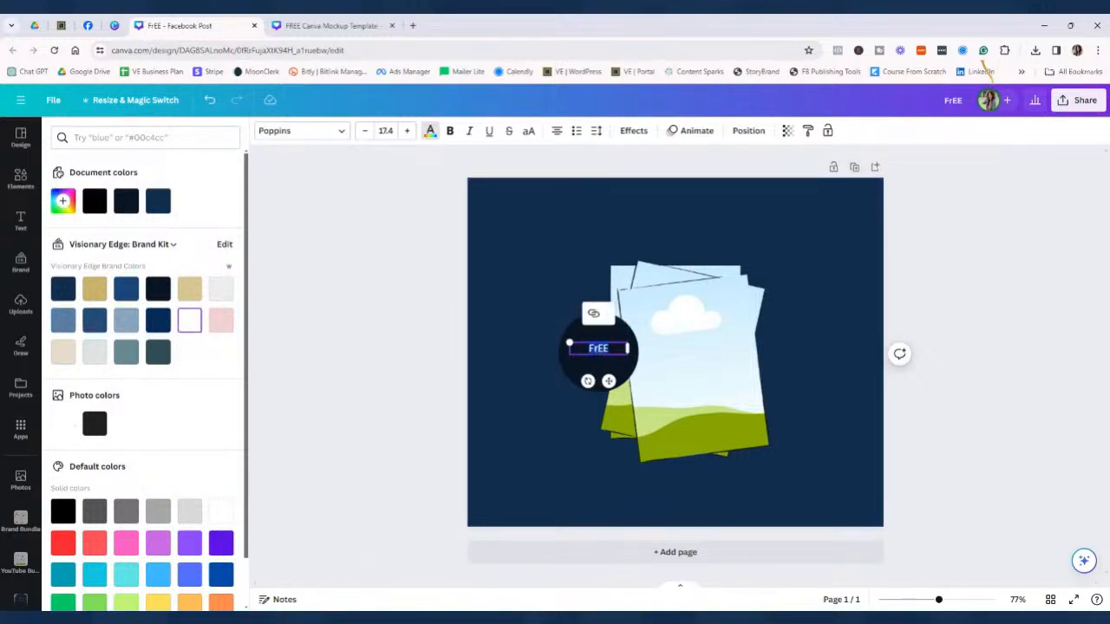
text(free)
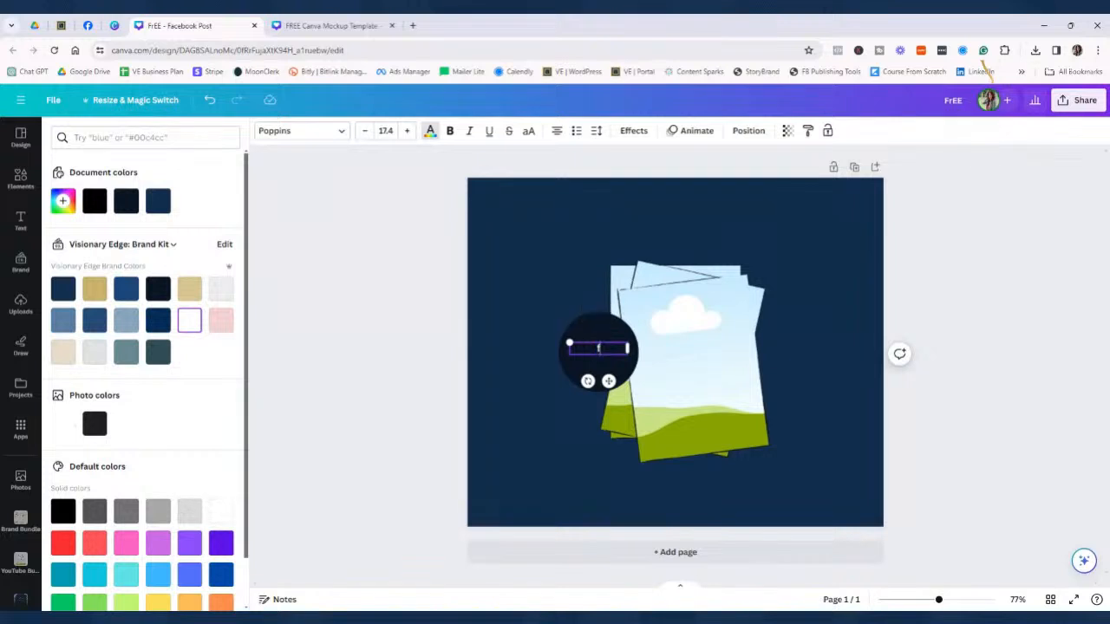
key(BackSpace)
key(BackSpace)
click(615, 308)
text(re)
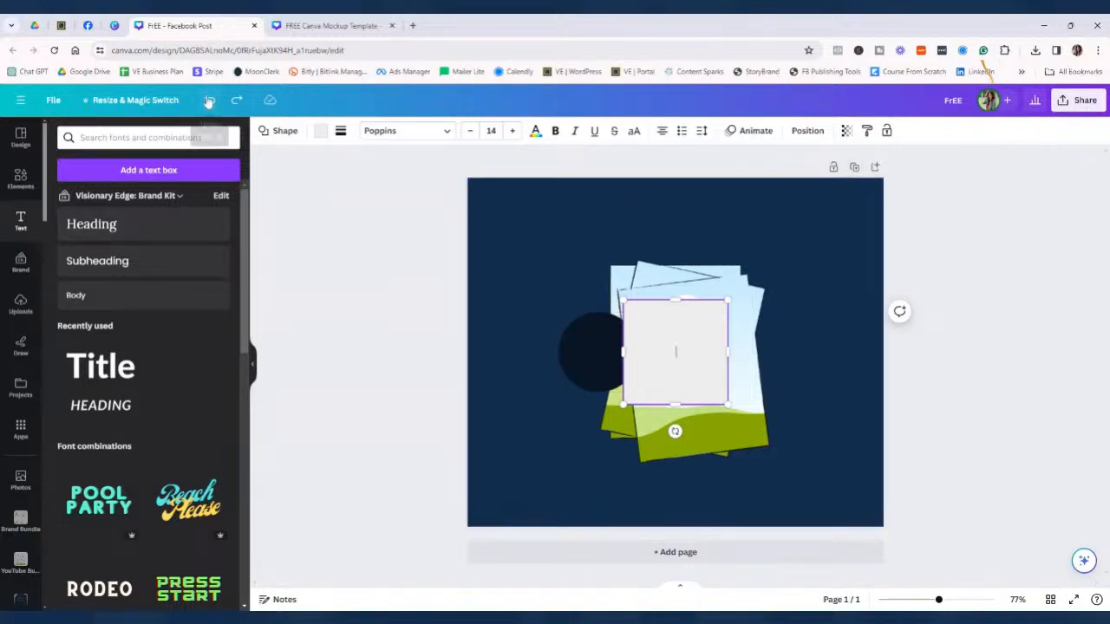
click(209, 100)
Add a new brand kit subheading over the dark circle and replace its text with "free"
click(604, 369)
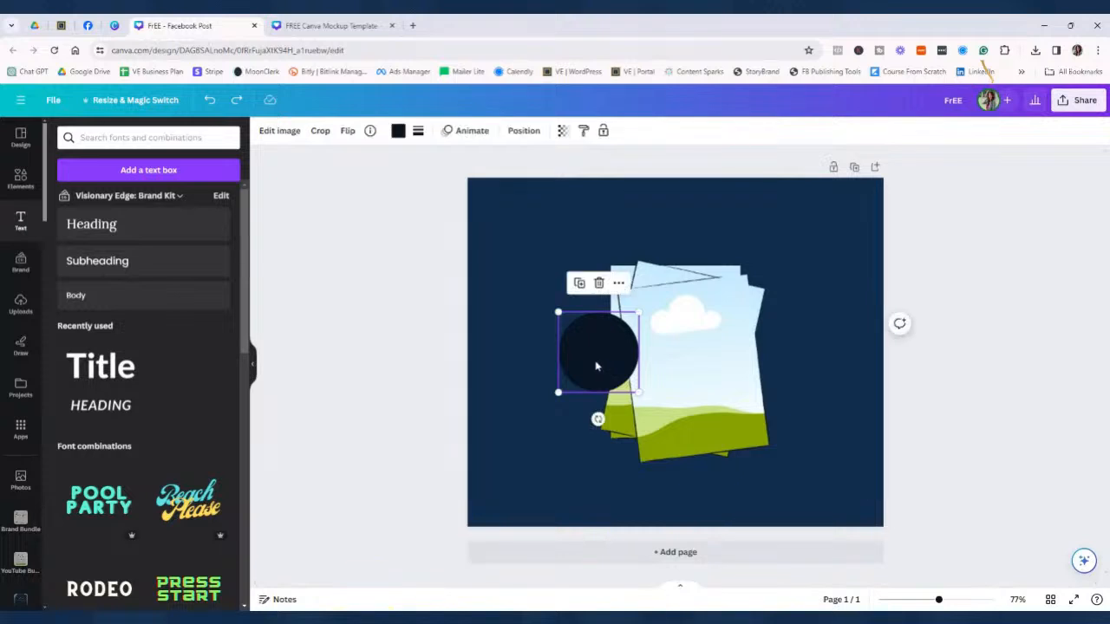
click(130, 263)
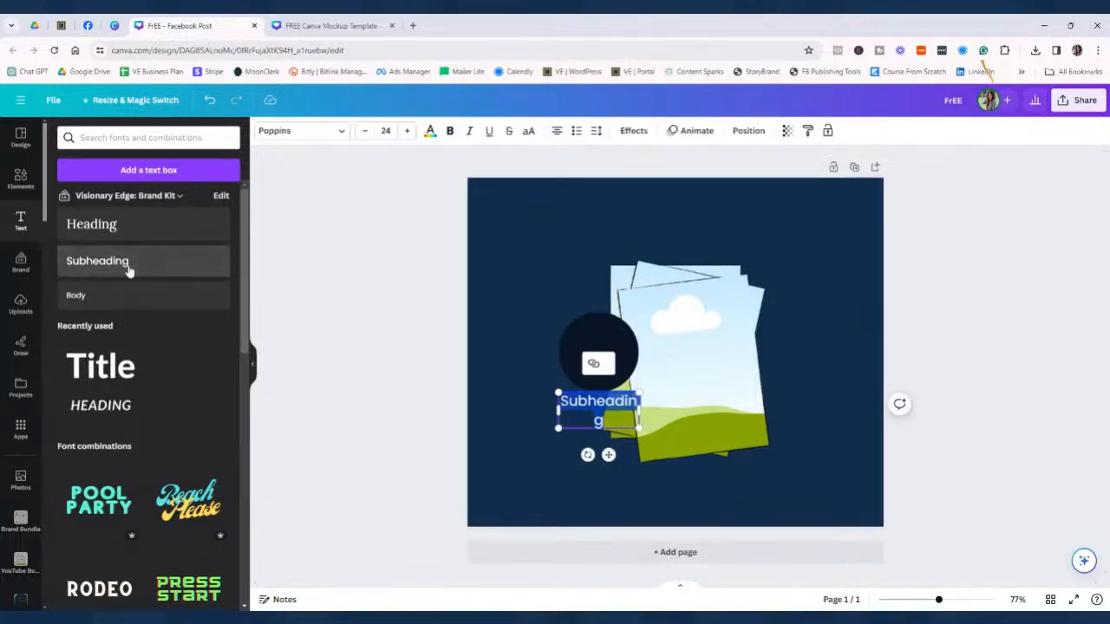
drag(608, 454, 614, 399)
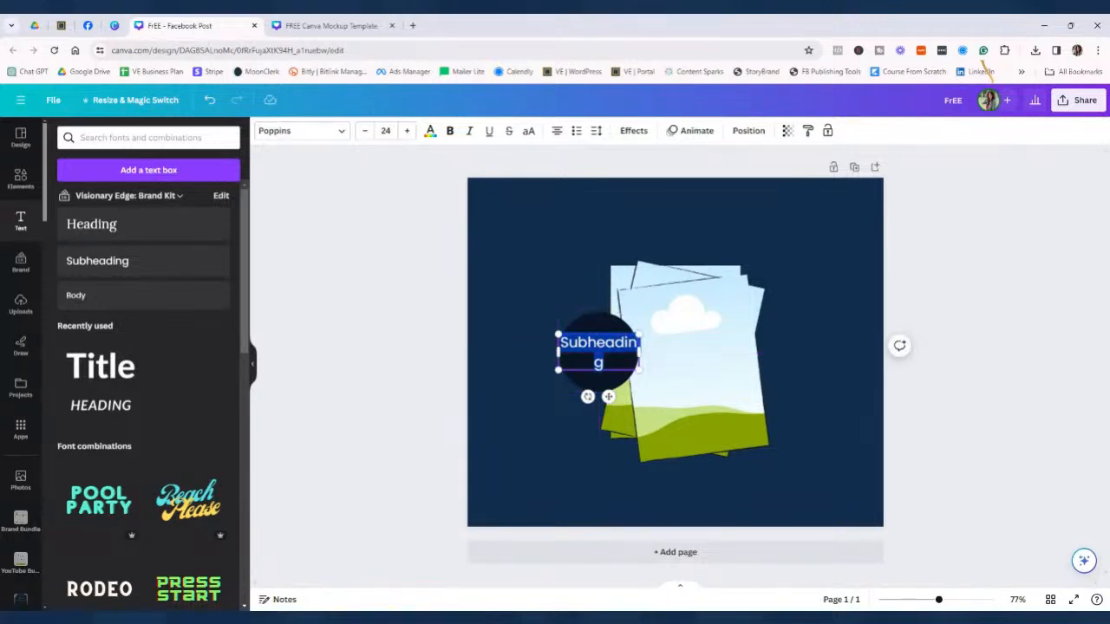
key(BackSpace)
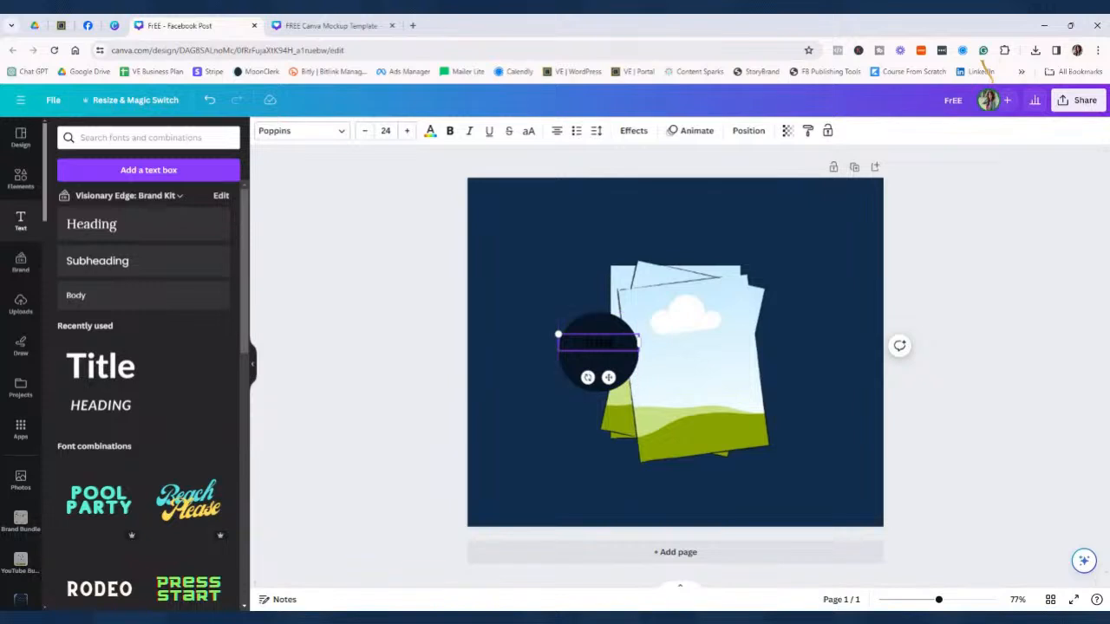
Recolor the new badge text with the white brand color
click(382, 440)
click(597, 350)
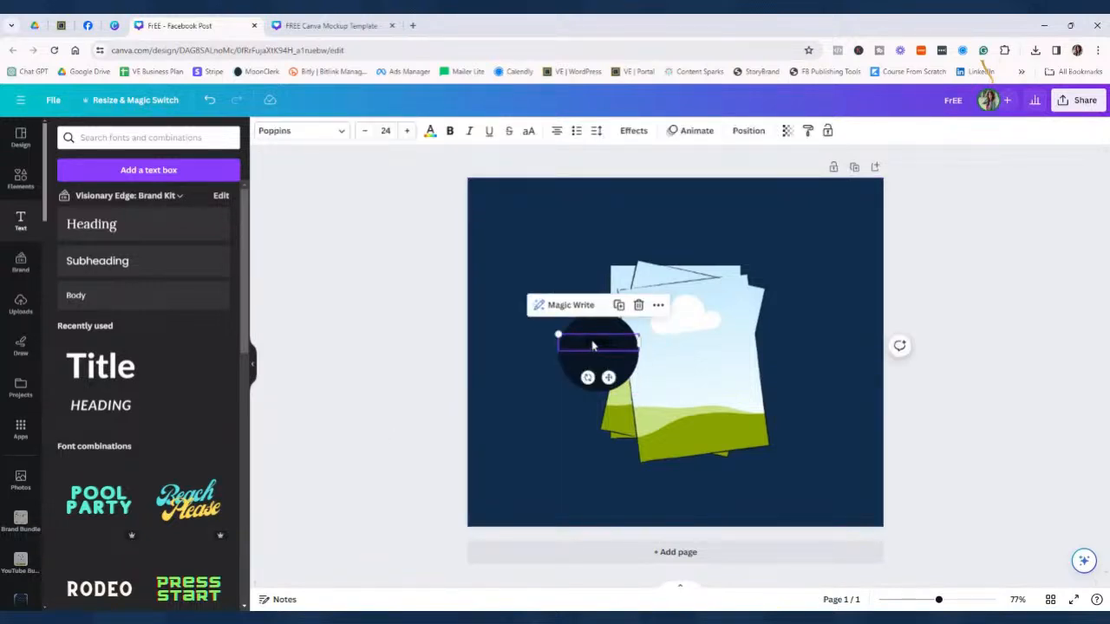
click(430, 131)
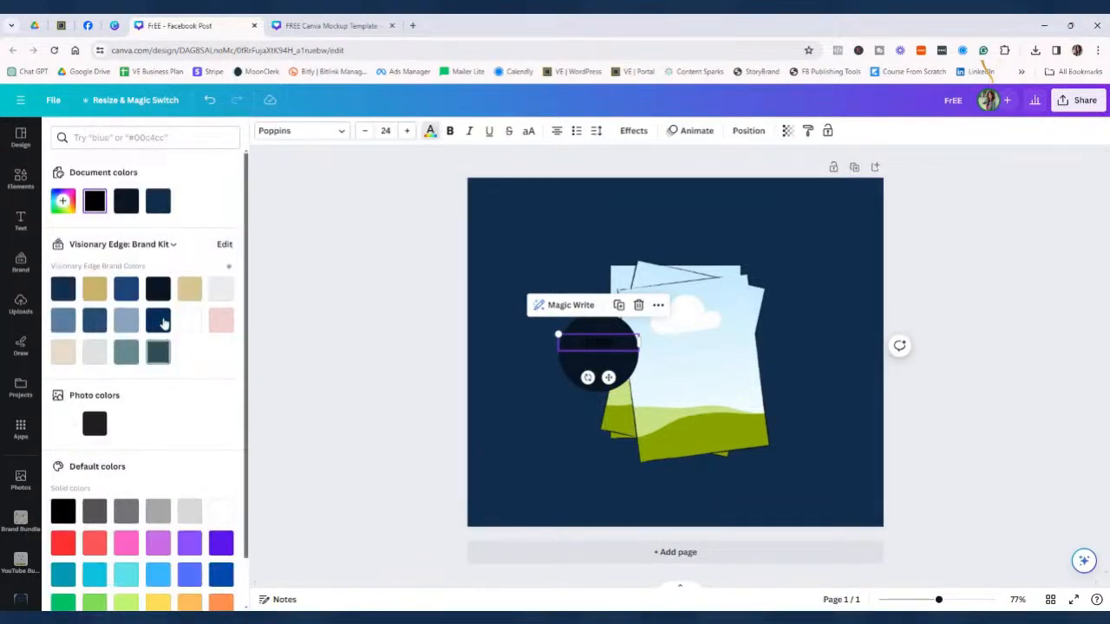
click(189, 320)
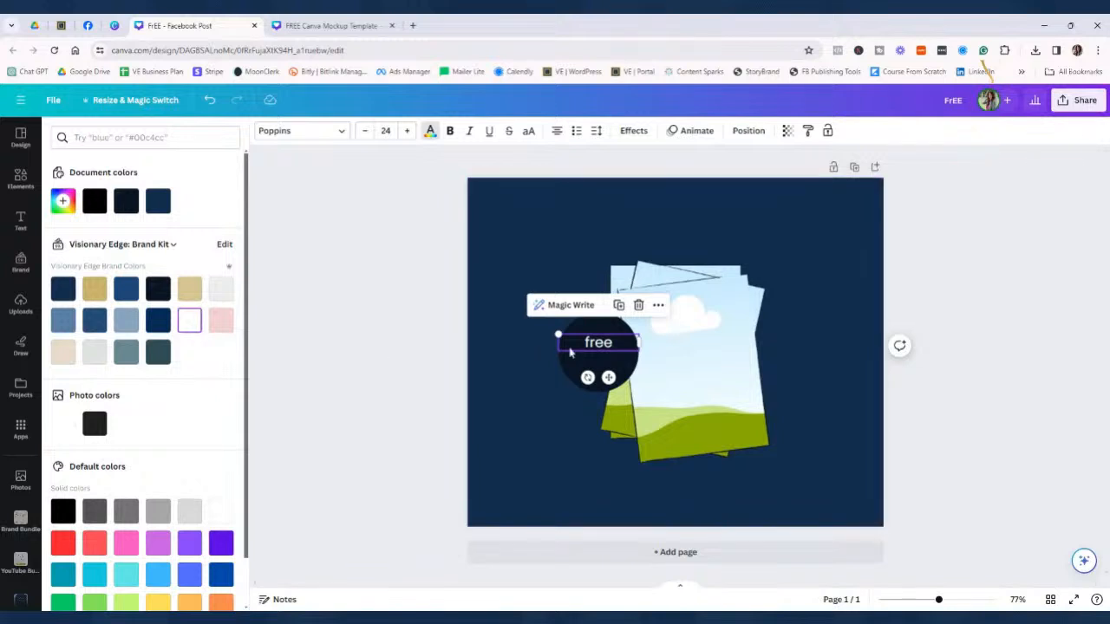
Retype the badge text in capitals as "FREE" and center it vertically on the dark circle
double_click(607, 345)
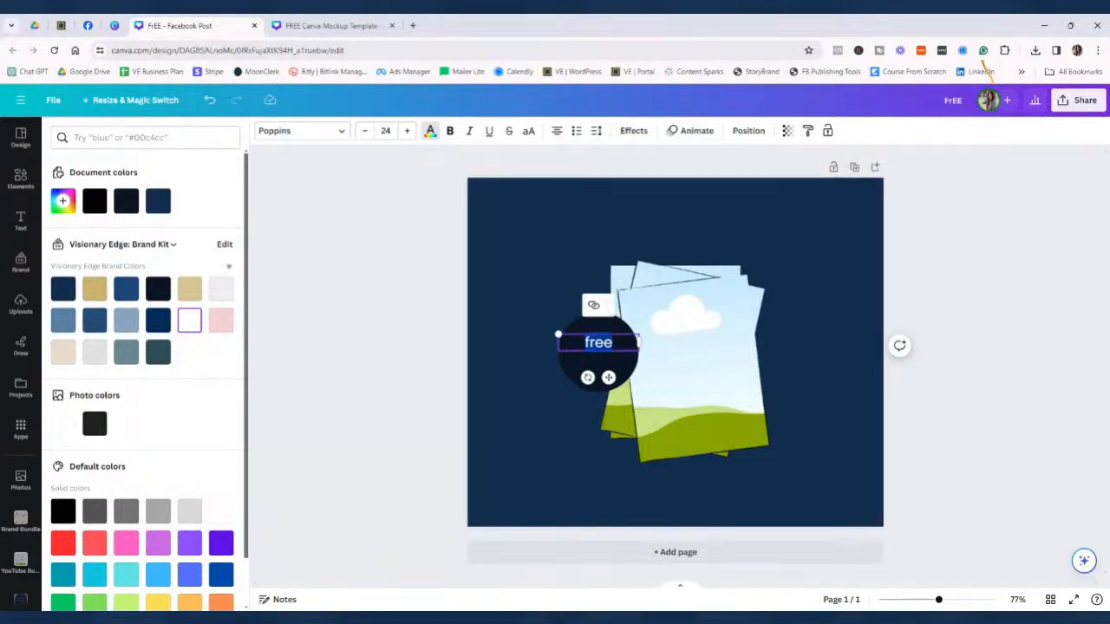
text(FREE)
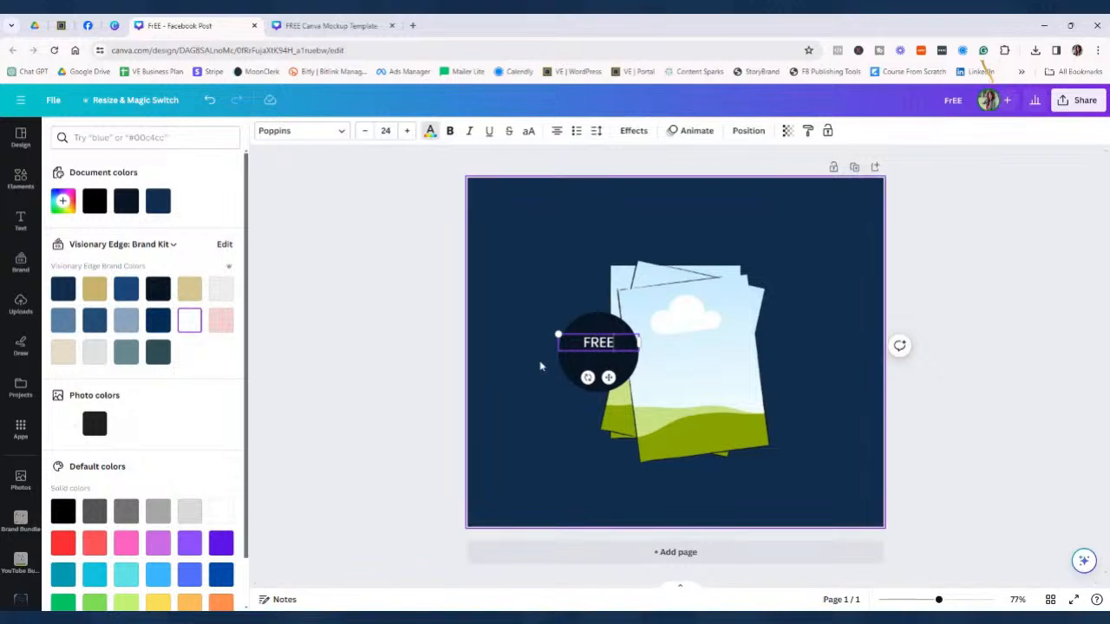
click(368, 433)
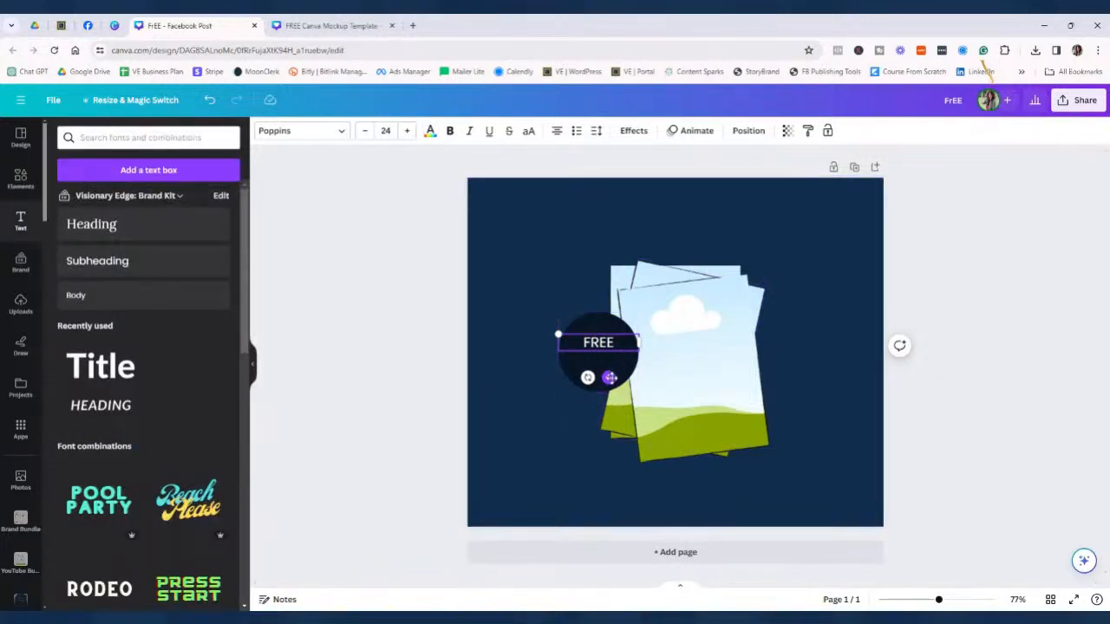
drag(610, 378, 608, 387)
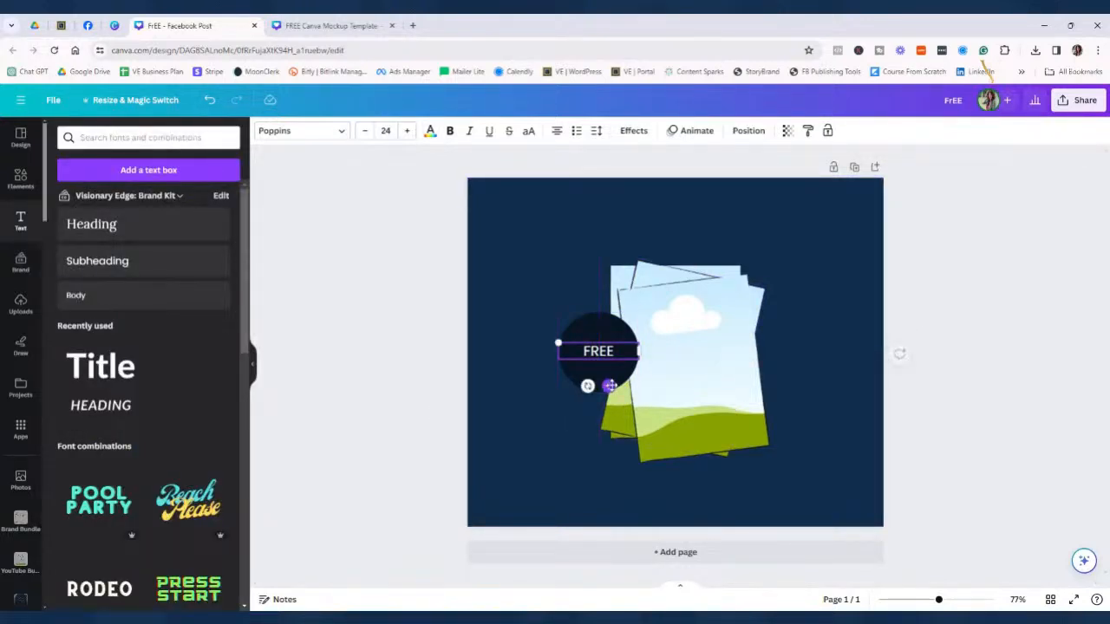
click(520, 372)
Left-align the FREE text, enlarging it to font size 28.4 with its text box narrowed to fit the word
click(579, 361)
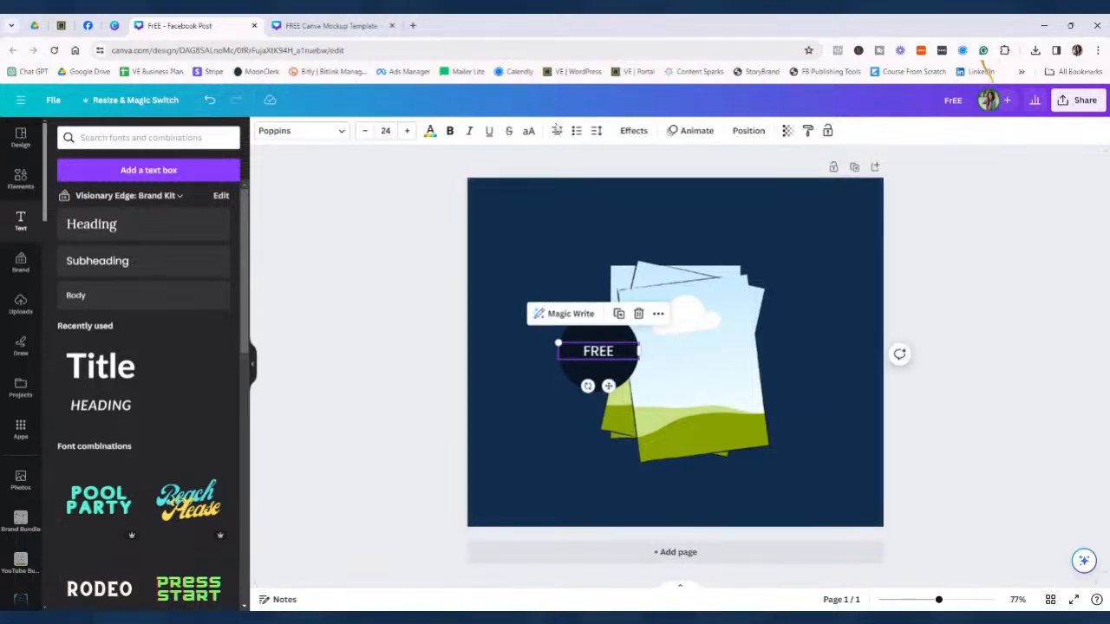
click(555, 135)
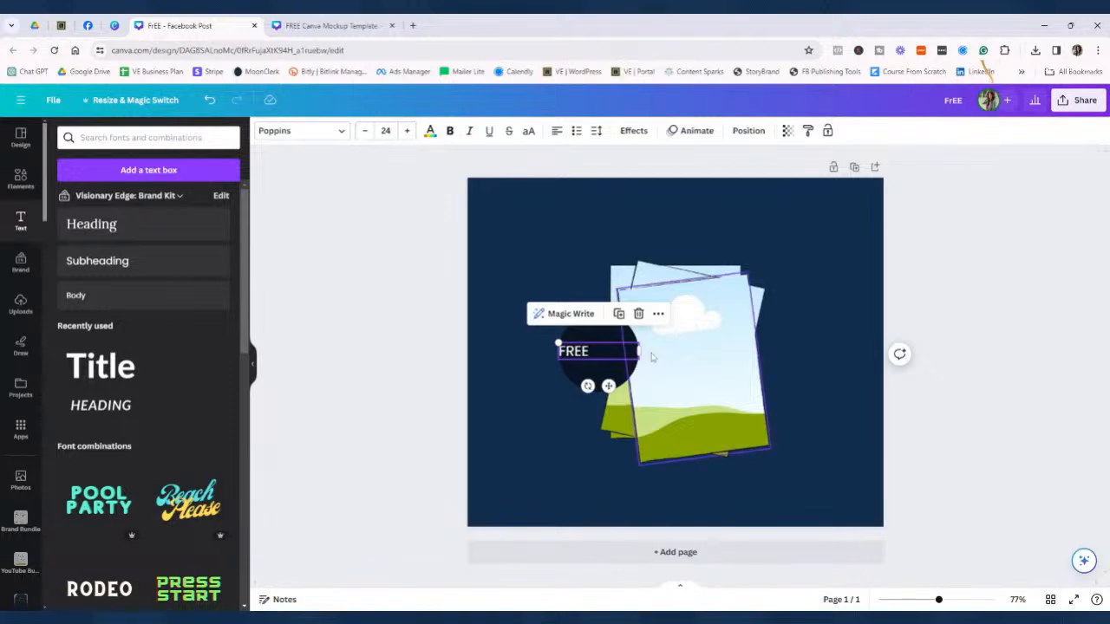
drag(640, 352, 609, 386)
drag(576, 342, 570, 338)
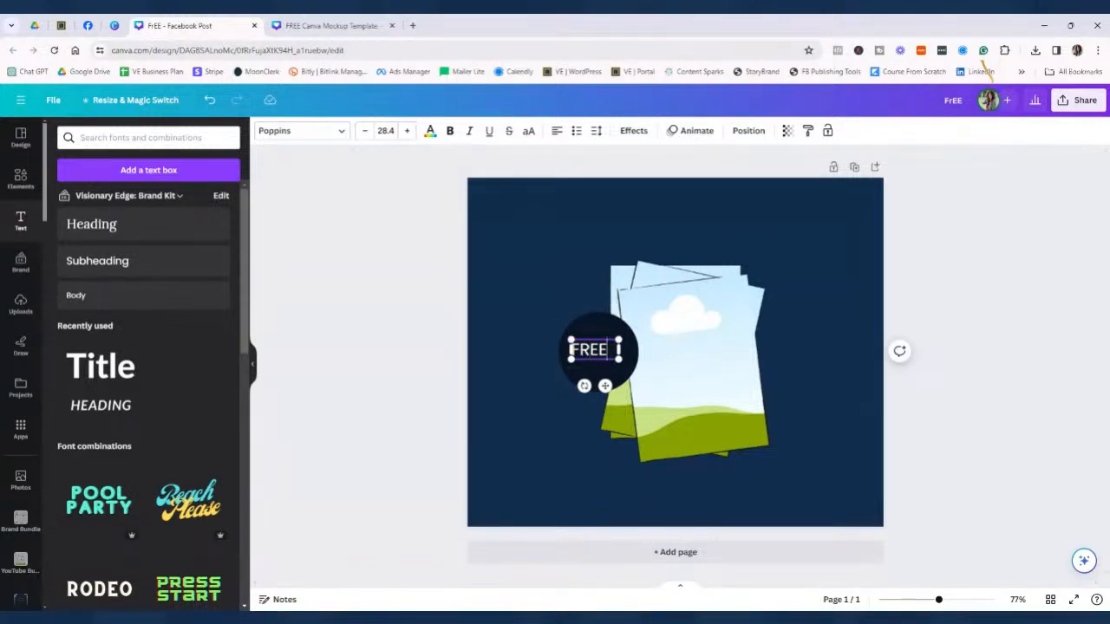
drag(618, 349, 612, 348)
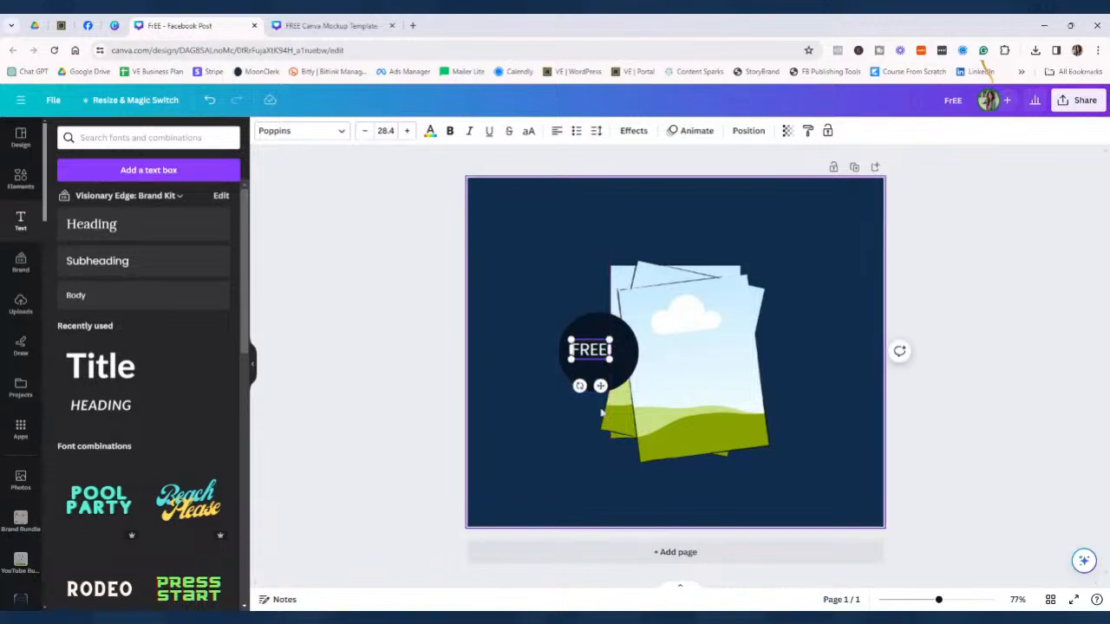
Enlarge the FREE text to font size 38.9 and center it within the dark circle
drag(598, 385, 607, 385)
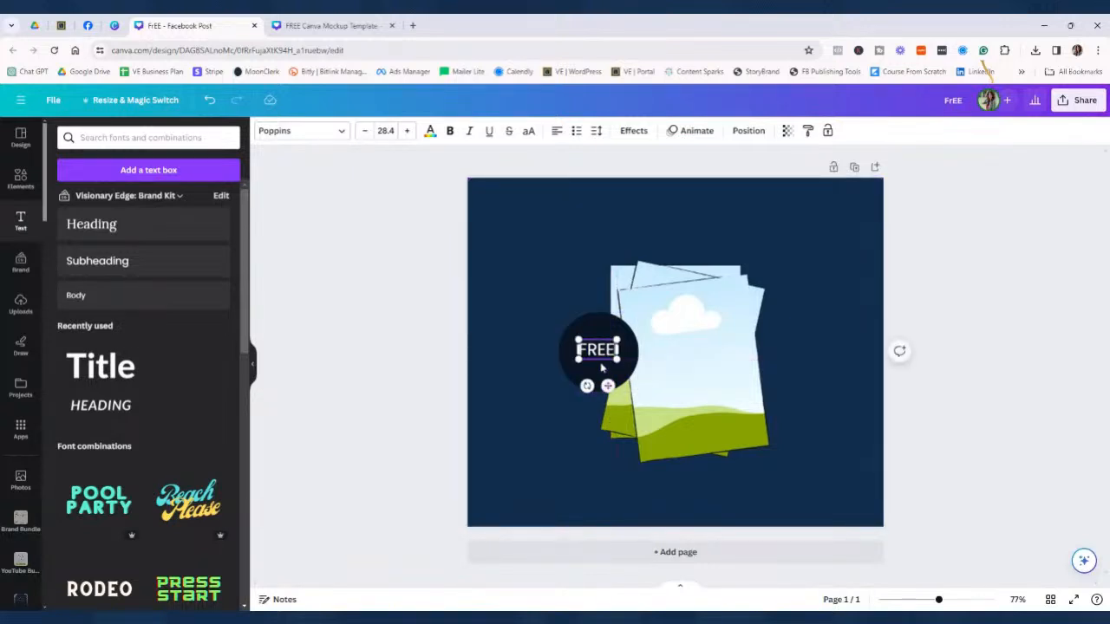
drag(579, 340, 623, 363)
click(415, 384)
click(599, 350)
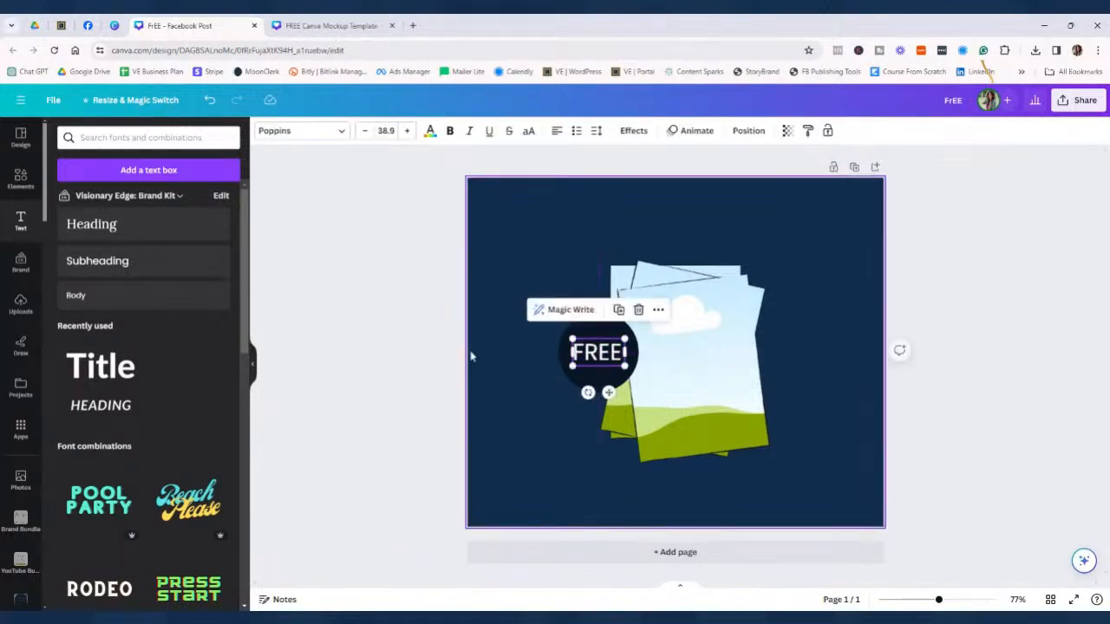
click(392, 371)
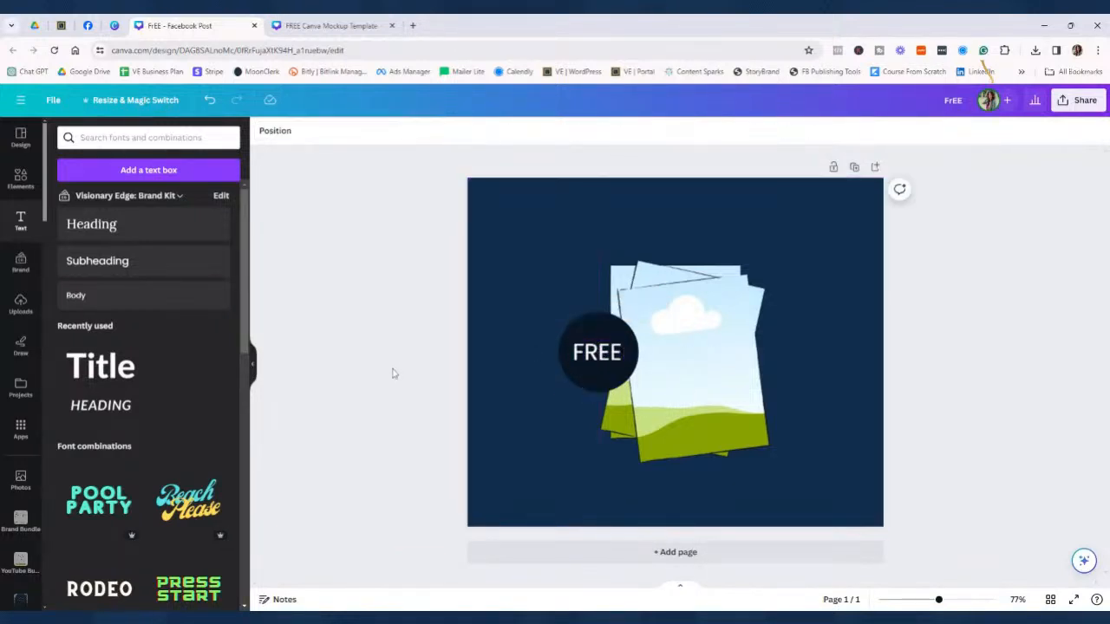
Check the flower decoration in the FREE Canva Mockup Template and search the Facebook post's elements for "spring flower"
click(337, 26)
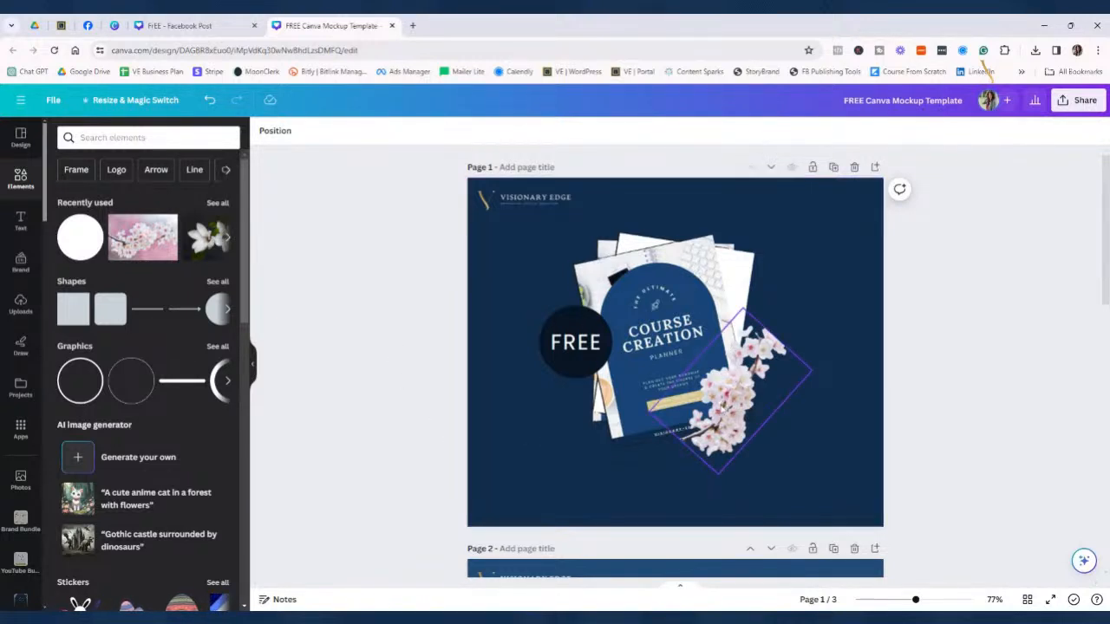
click(201, 27)
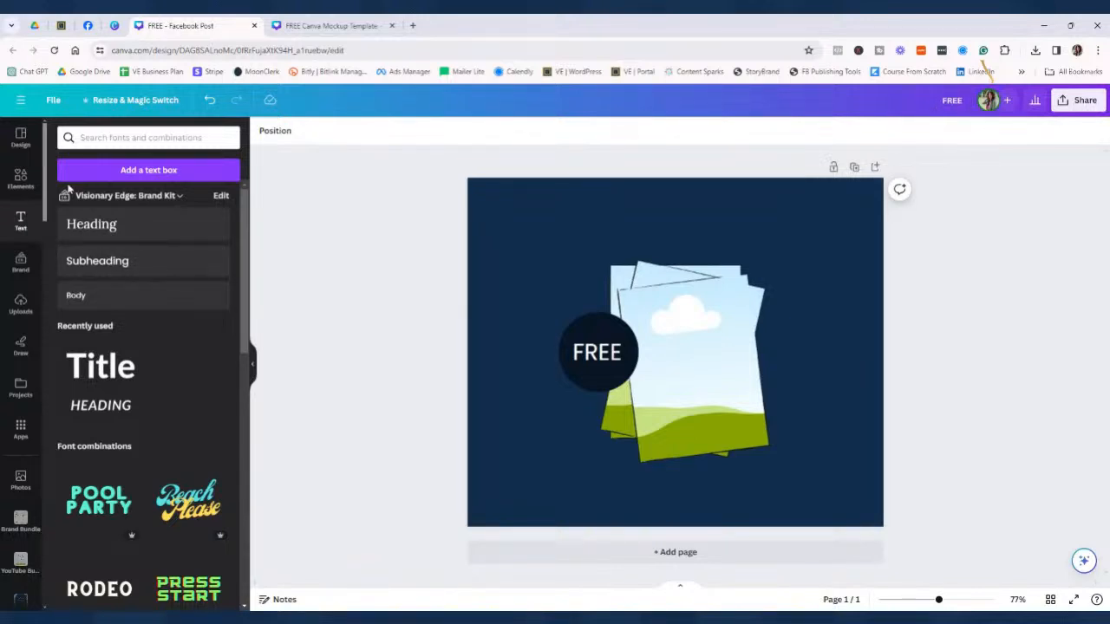
click(21, 178)
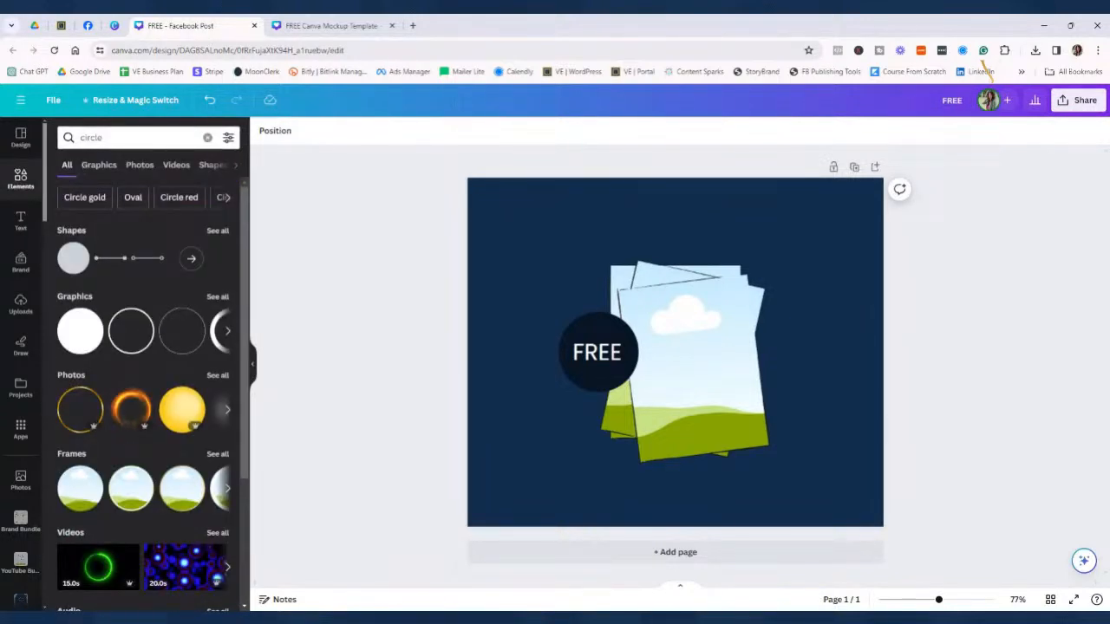
drag(102, 137, 90, 137)
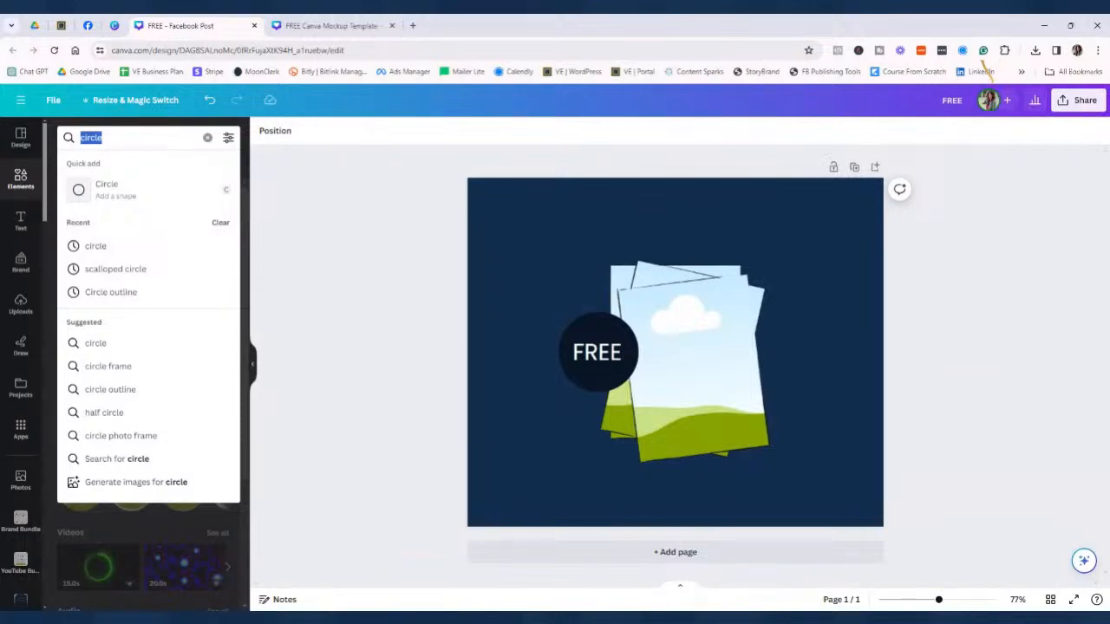
text(spring)
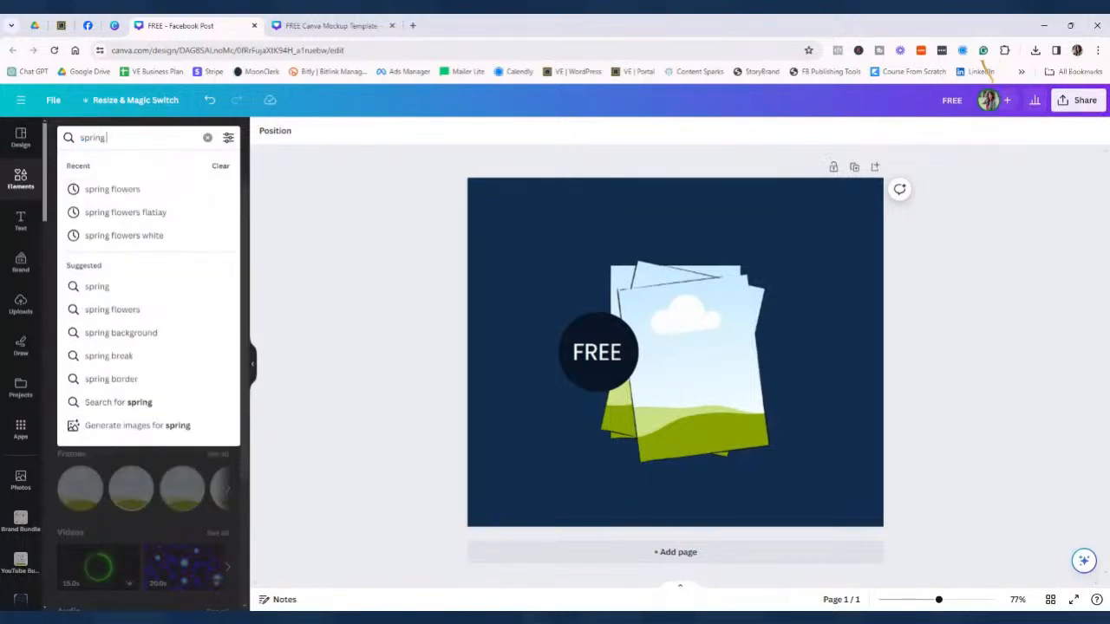
text( flower)
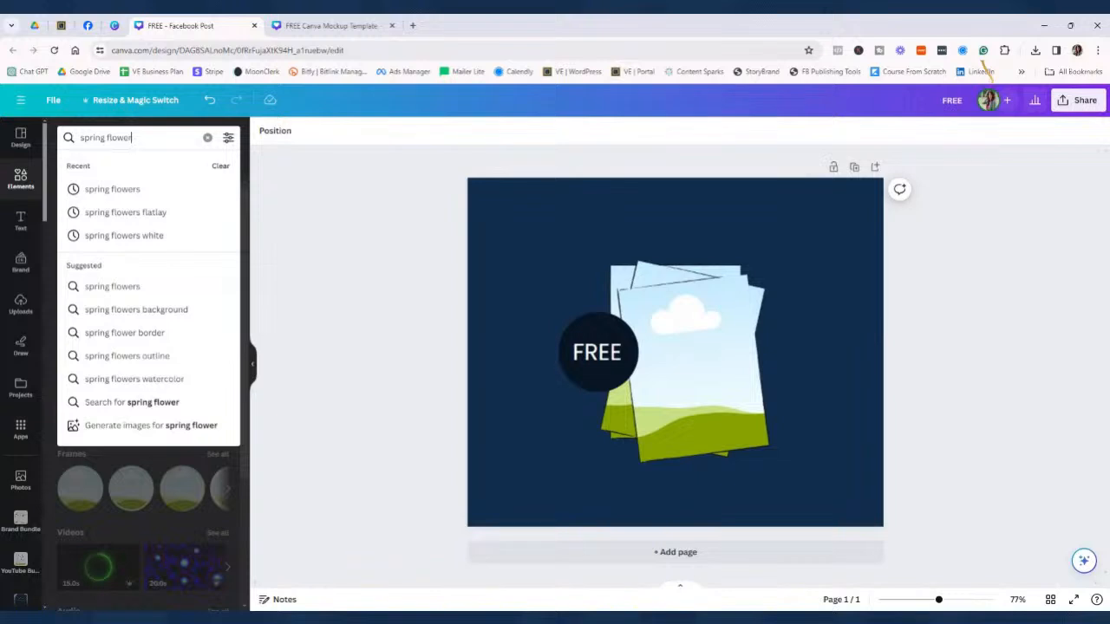
key(Return)
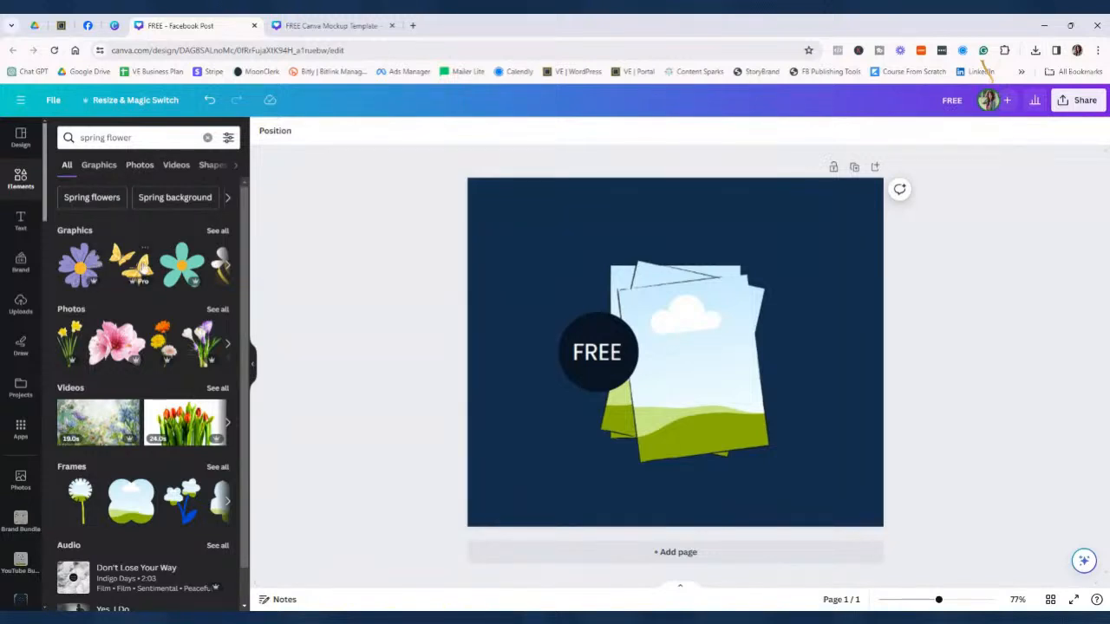
Look through the photo results for "spring flower" for a blossom image suited to decorating the stacked frames
click(141, 168)
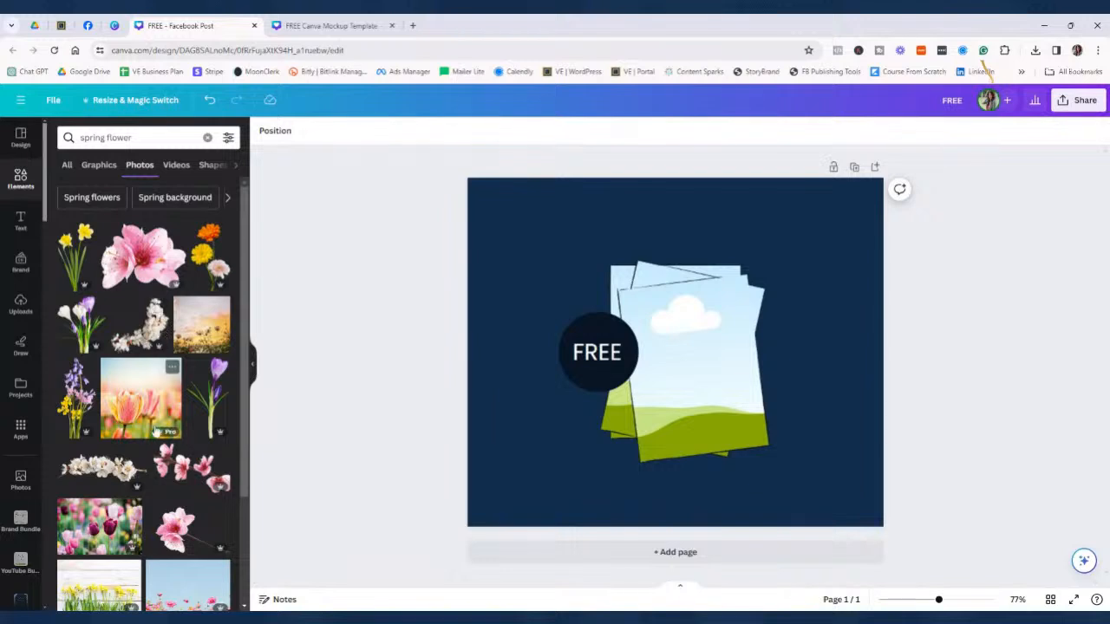
scroll(119, 286, down, 3)
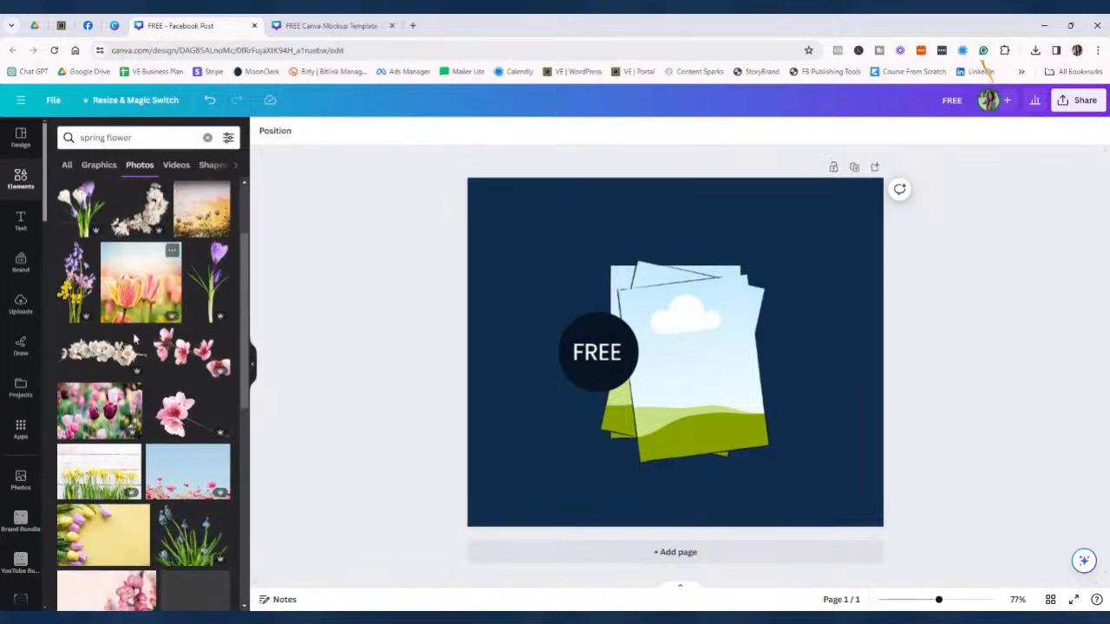
scroll(143, 369, down, 3)
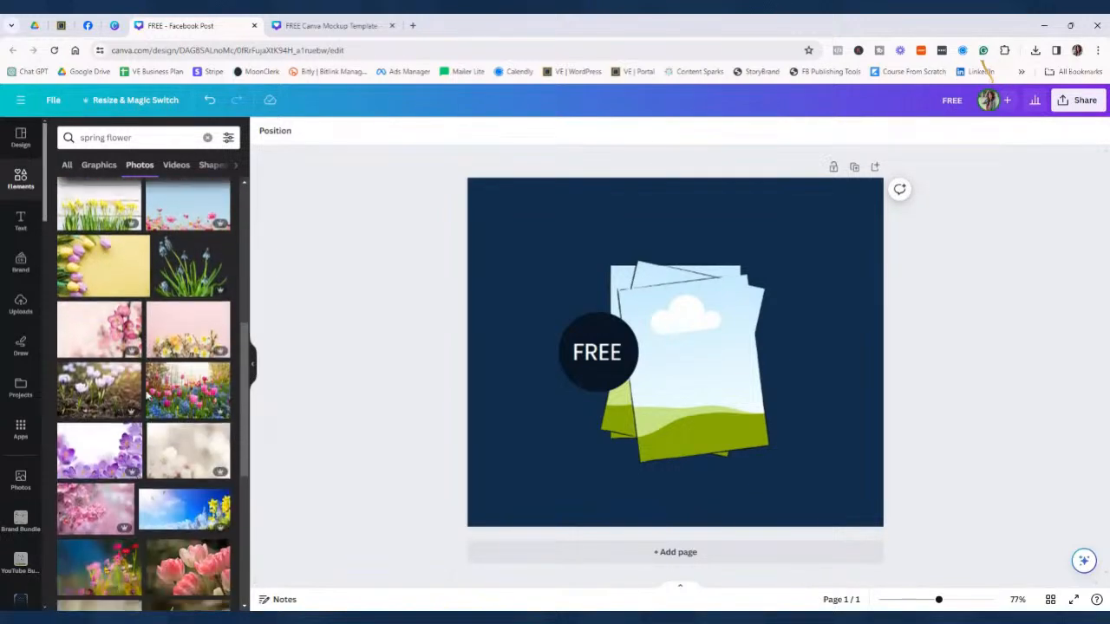
scroll(139, 390, down, 4)
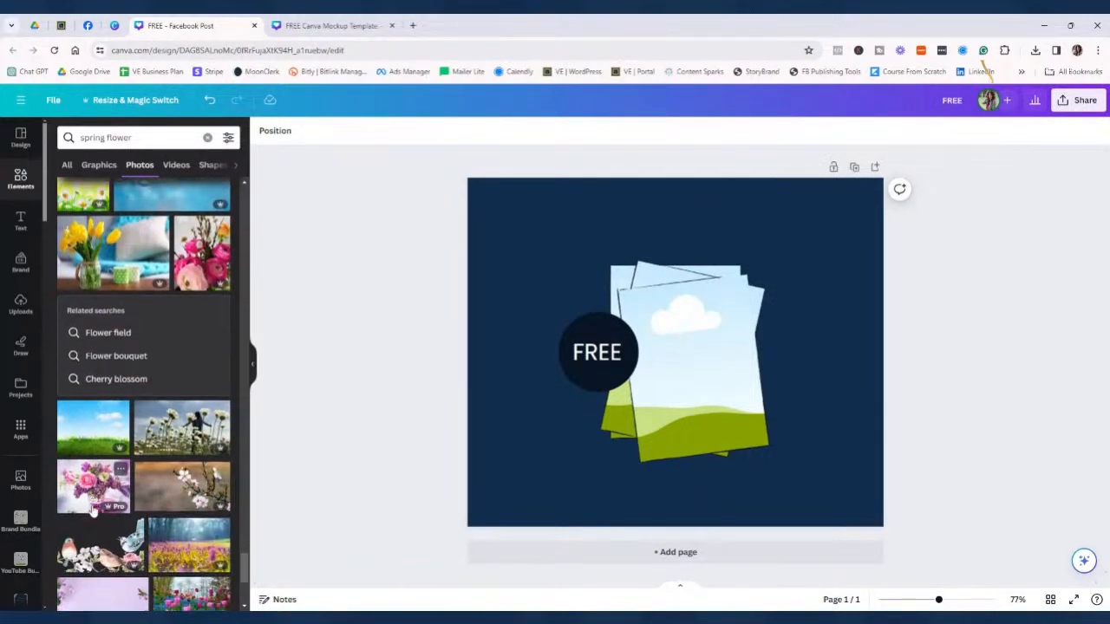
scroll(98, 518, down, 1)
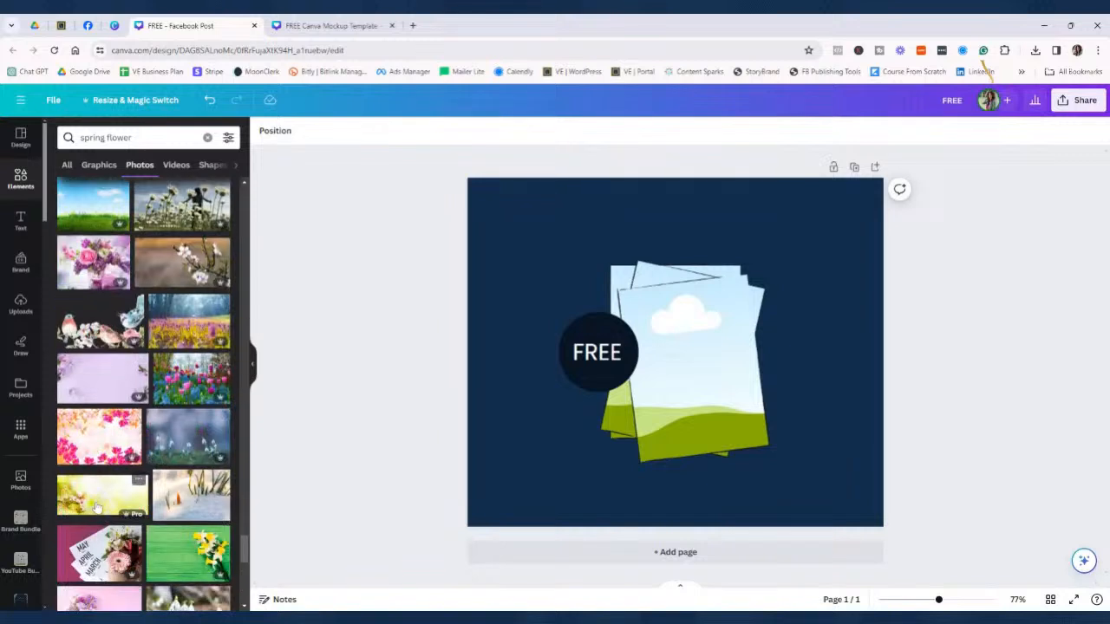
scroll(101, 488, down, 1)
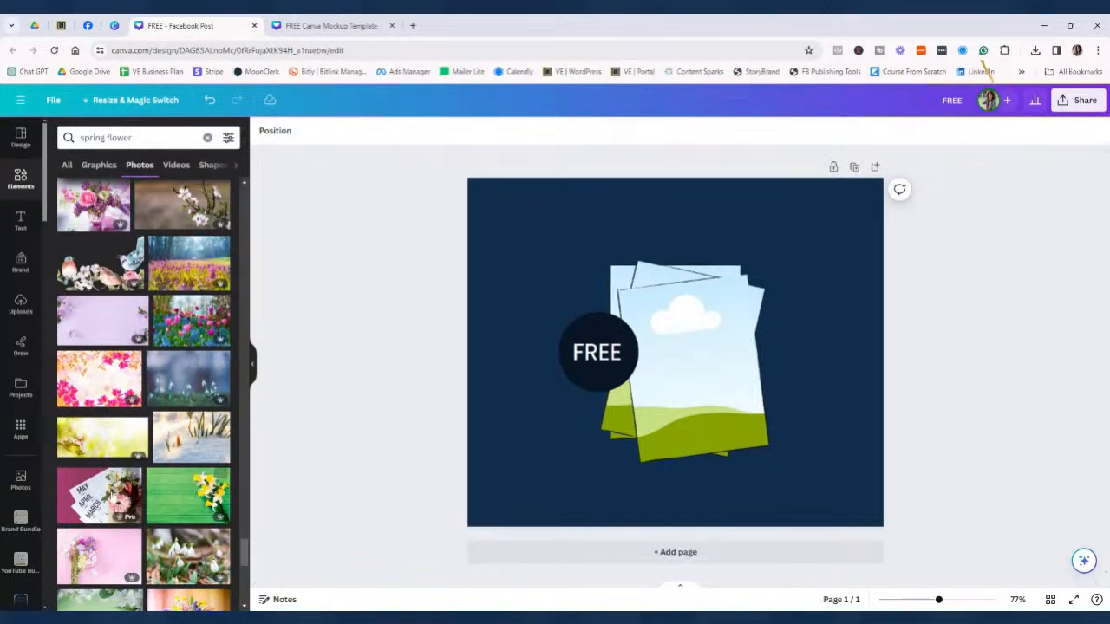
scroll(137, 505, down, 3)
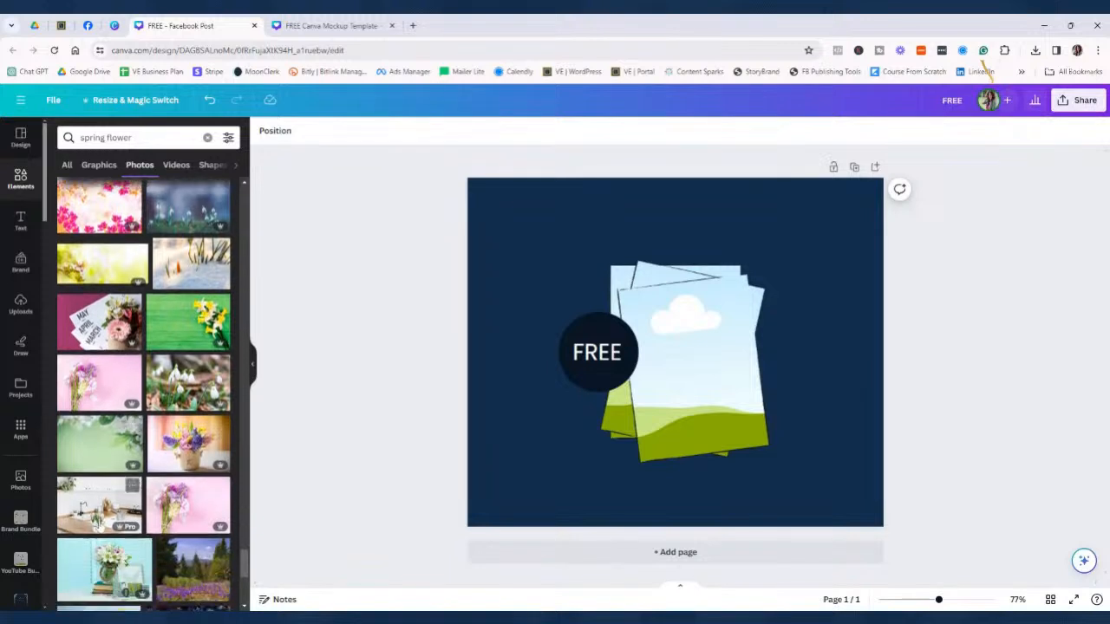
scroll(97, 525, down, 3)
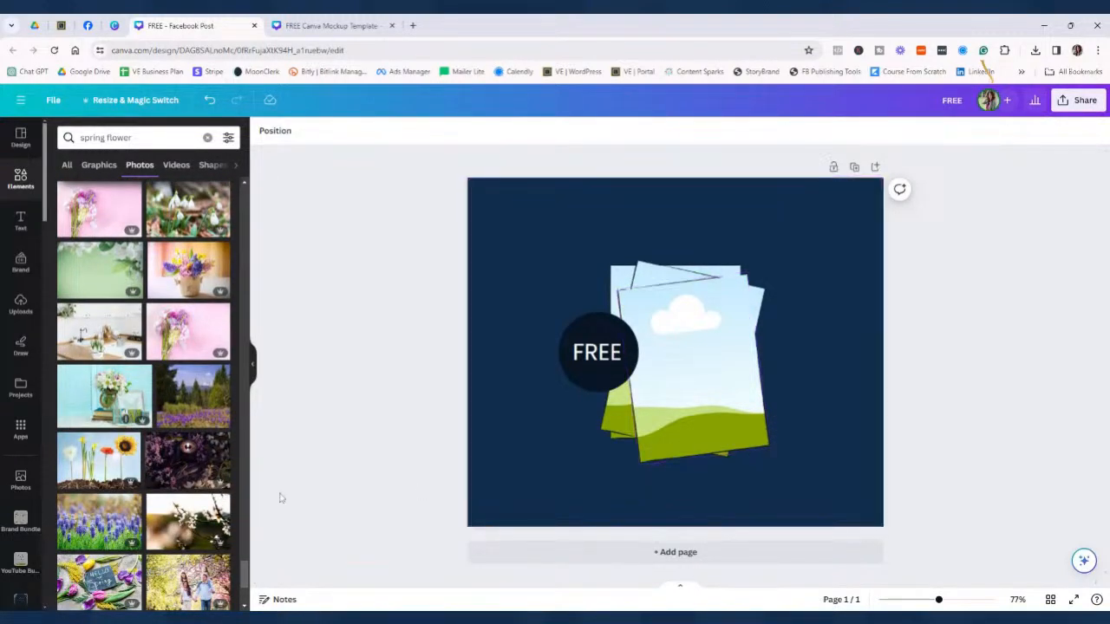
scroll(151, 505, down, 3)
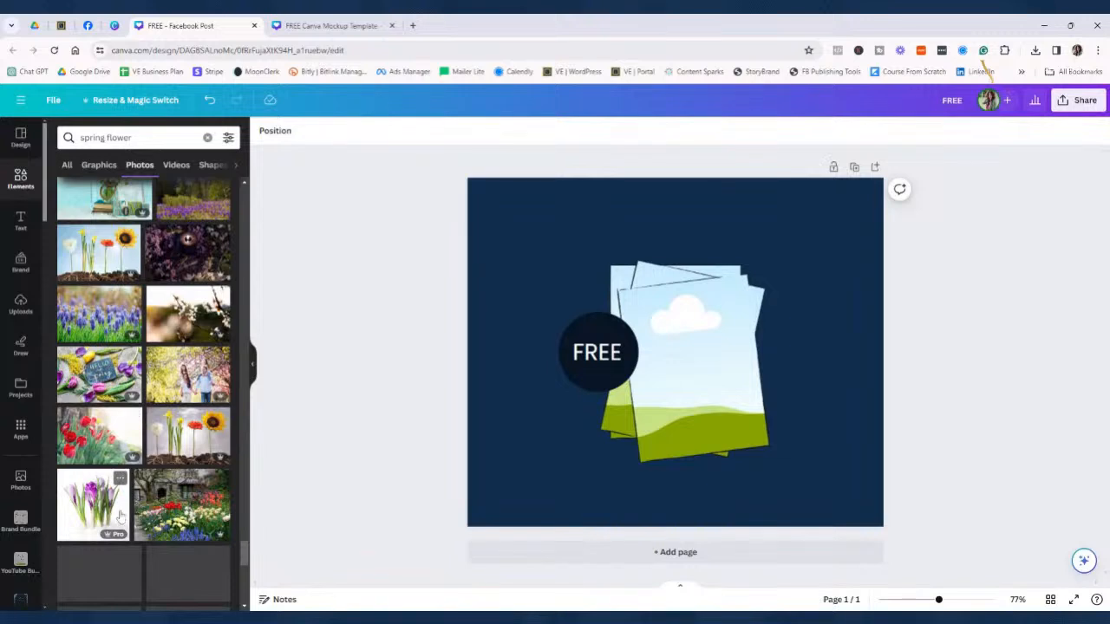
scroll(101, 502, down, 3)
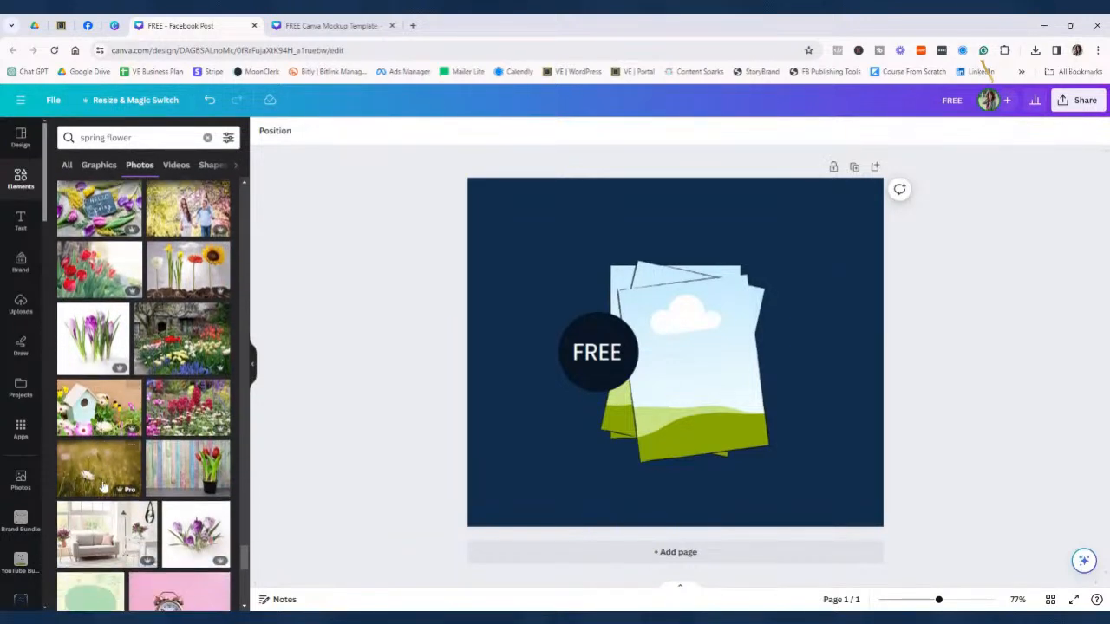
scroll(130, 533, down, 3)
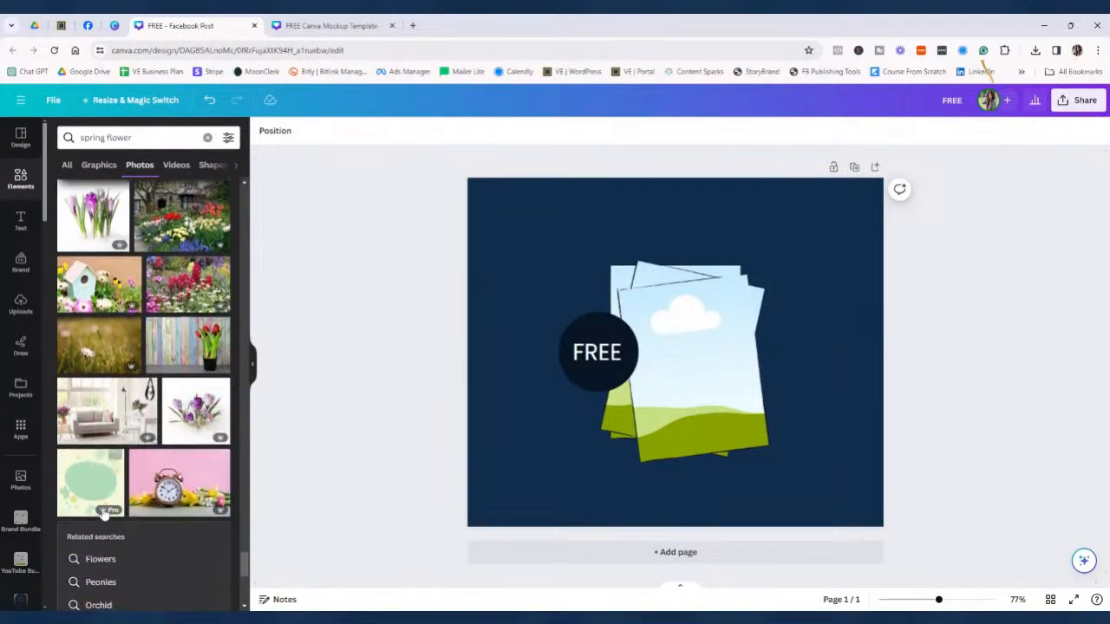
scroll(104, 528, down, 3)
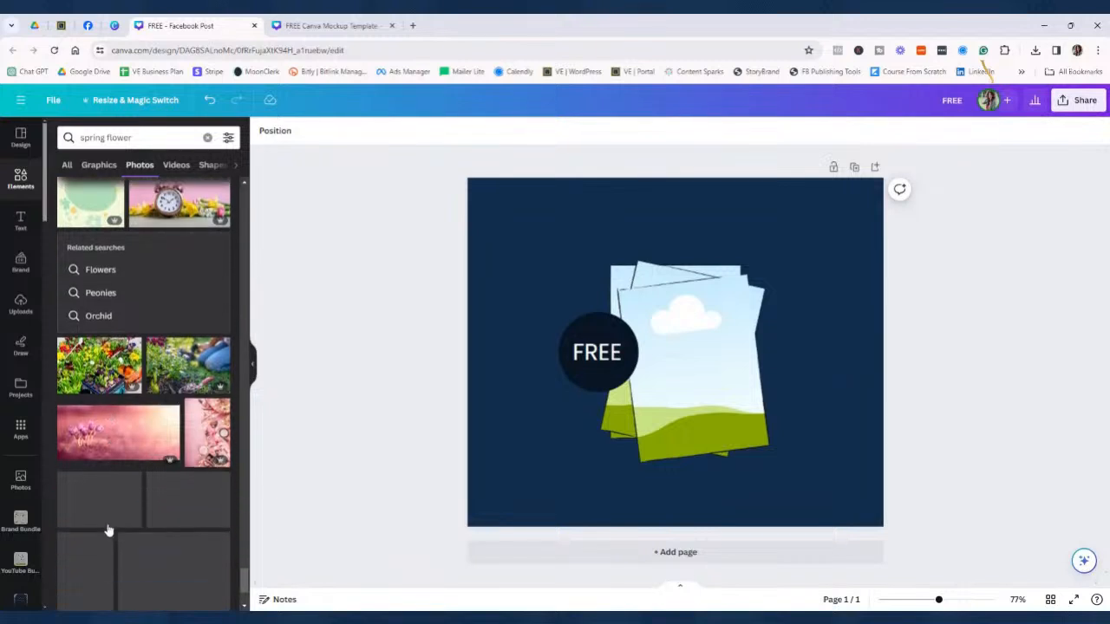
scroll(110, 511, down, 3)
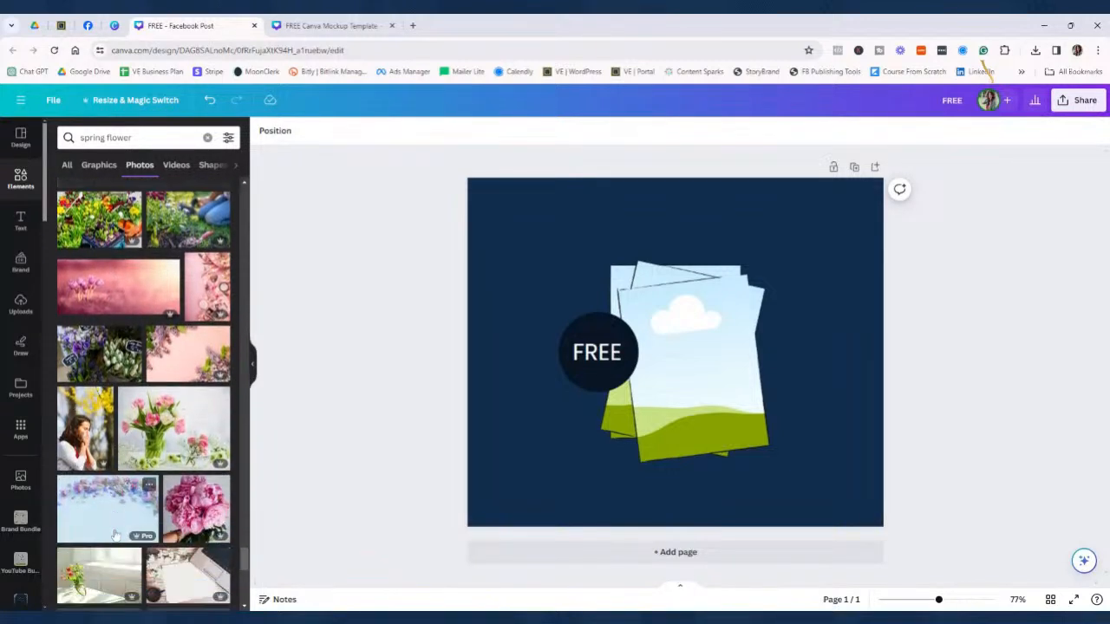
scroll(106, 495, down, 3)
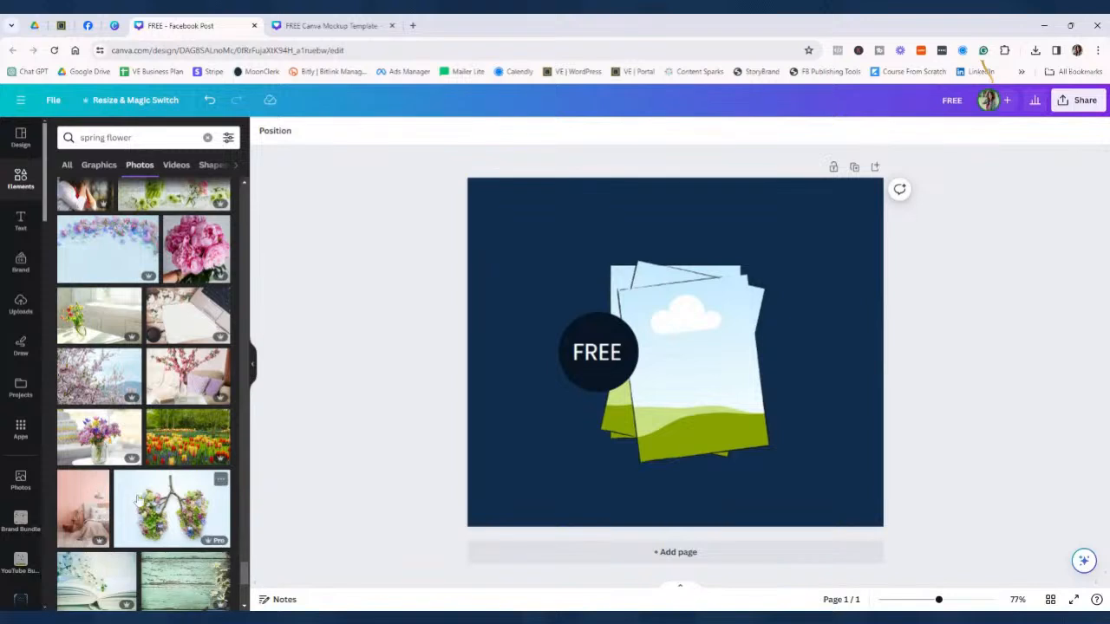
scroll(108, 525, down, 3)
scroll(132, 517, down, 3)
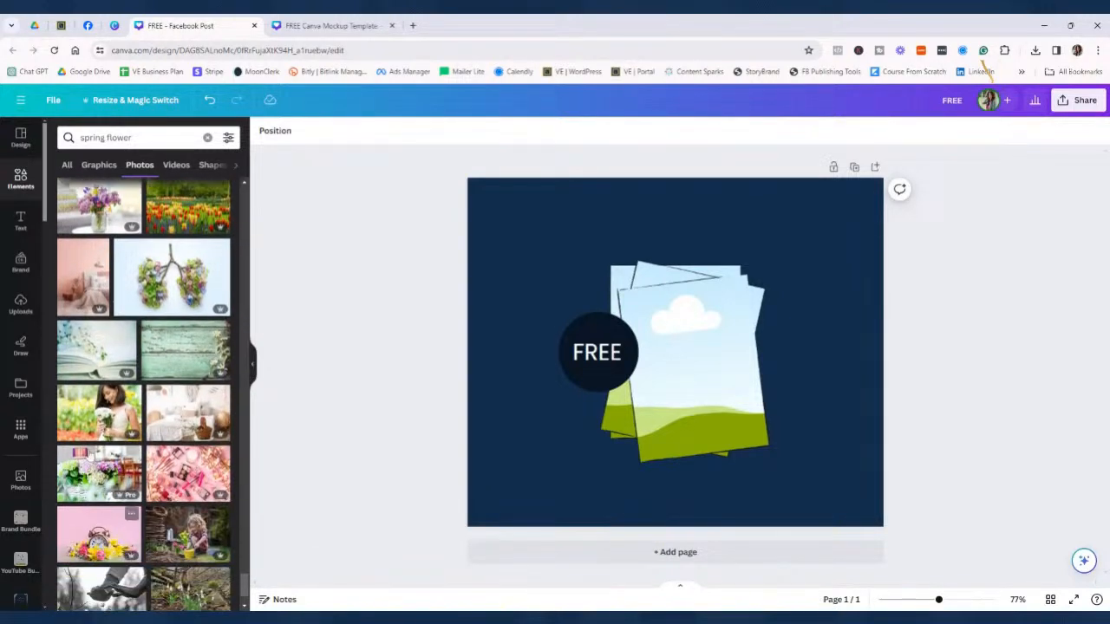
scroll(110, 491, down, 2)
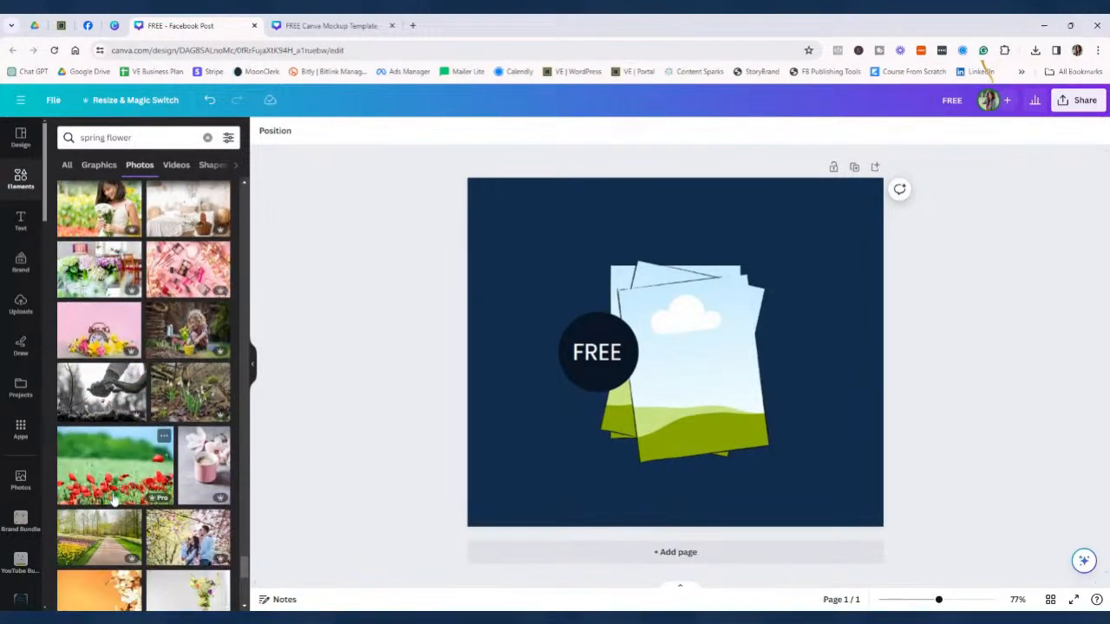
scroll(104, 494, down, 2)
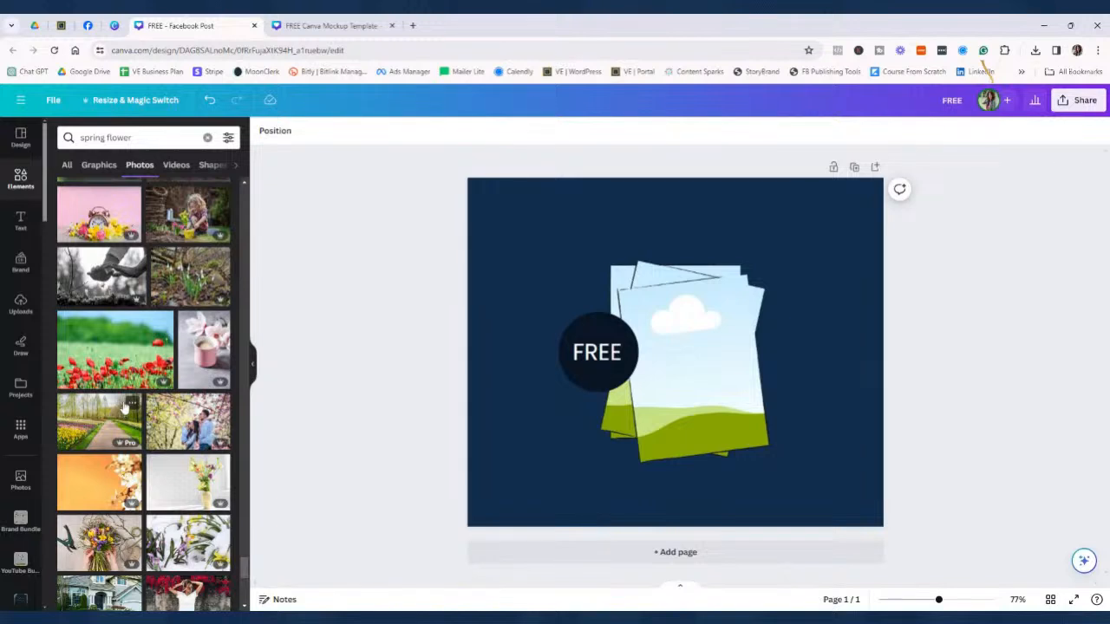
Add the orange photo with white blossoms, shrink it and place it over the lower-right corner of the stacked frames
click(88, 490)
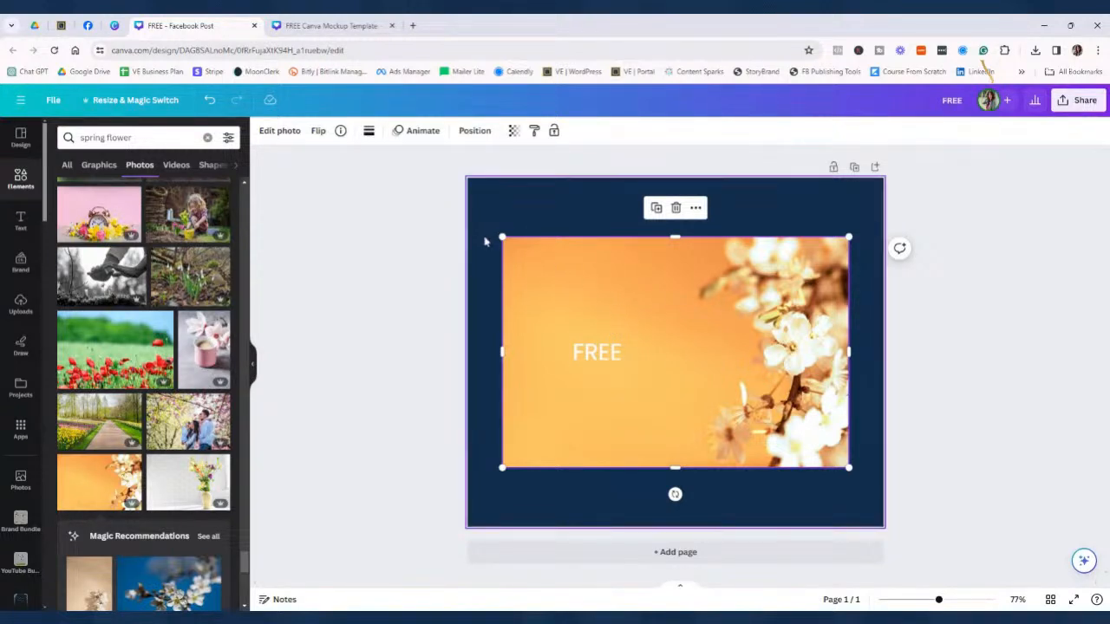
drag(502, 237, 704, 371)
drag(755, 407, 768, 431)
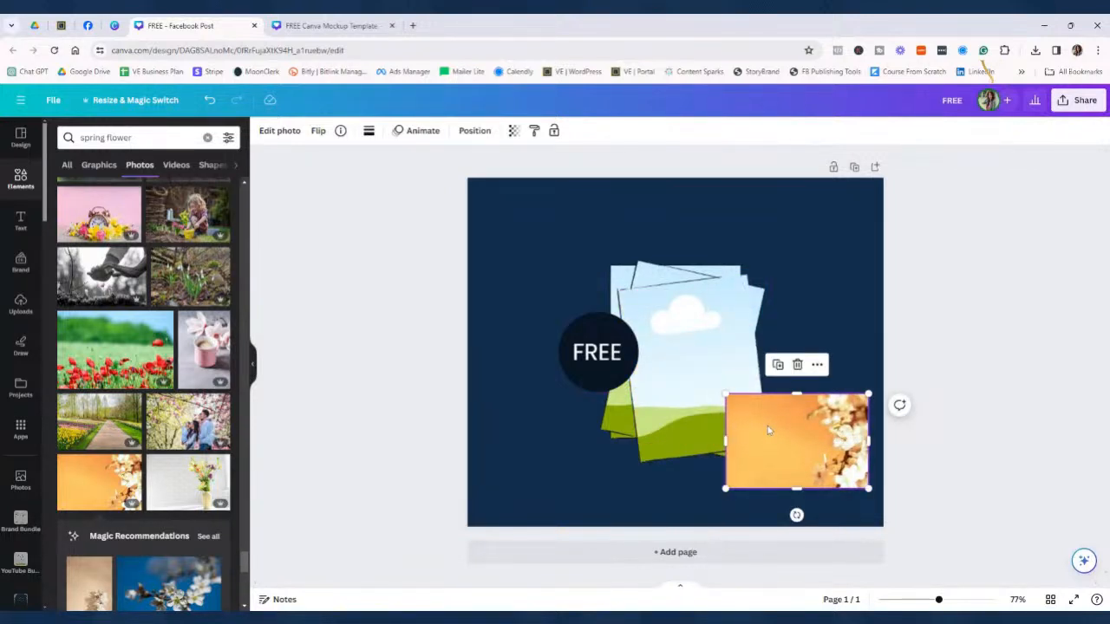
Remove the blossom photo's background, then move the cutout closer to the frames and enlarge it
click(279, 131)
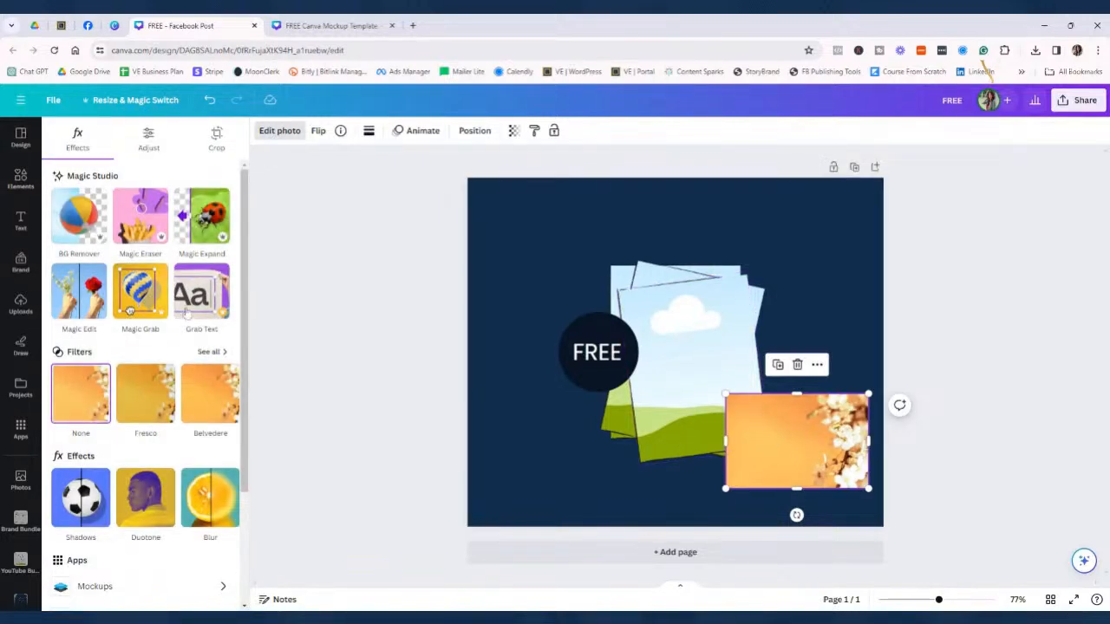
click(63, 222)
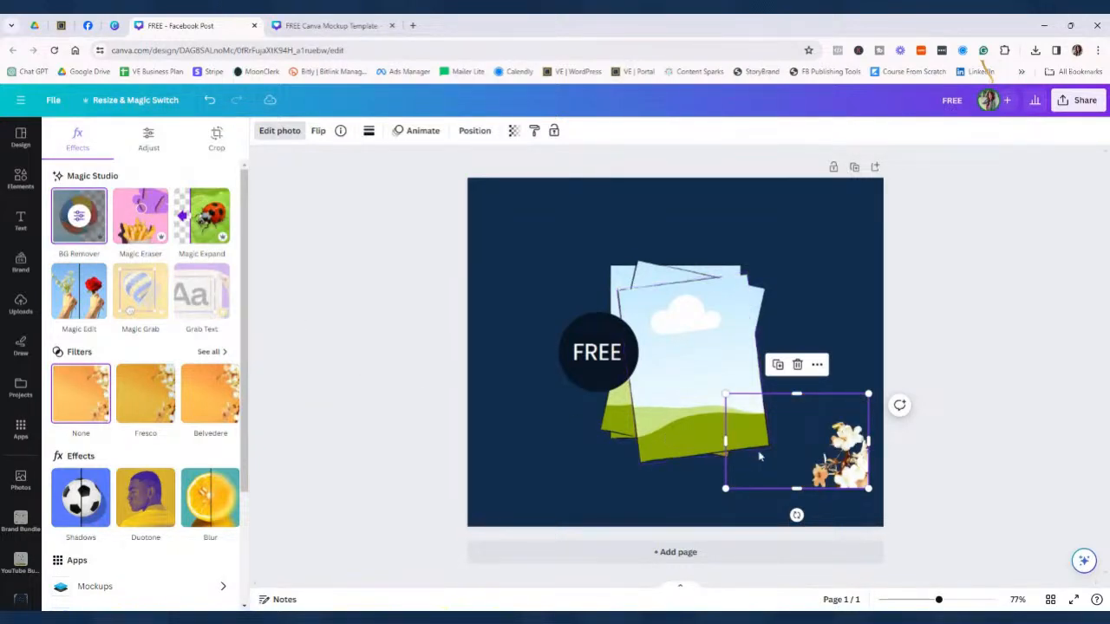
drag(789, 468, 753, 464)
drag(689, 389, 644, 359)
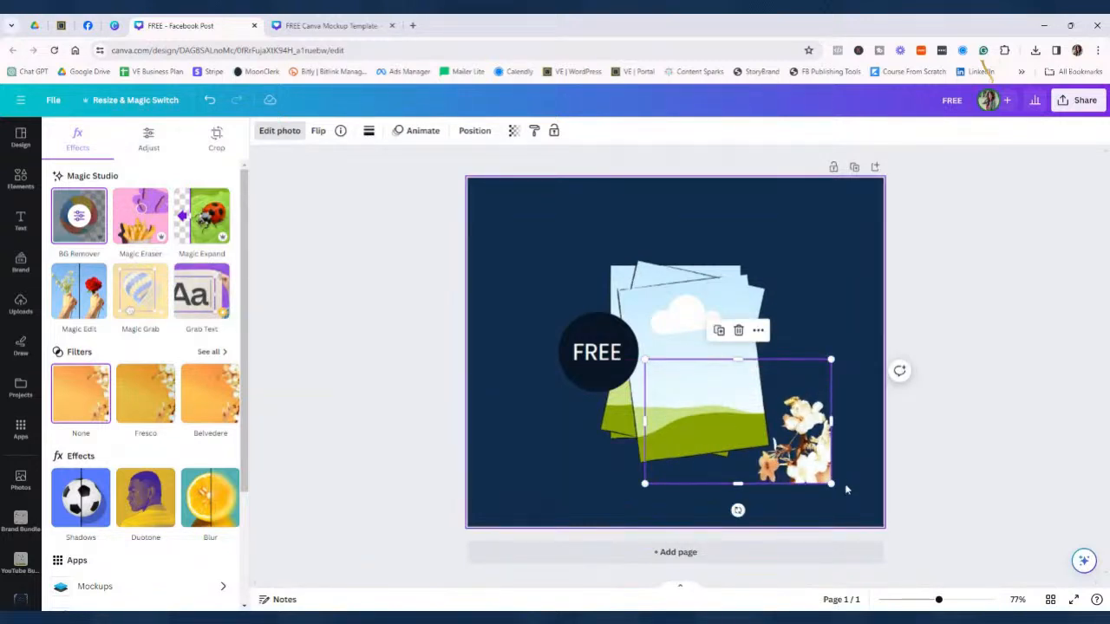
double_click(763, 457)
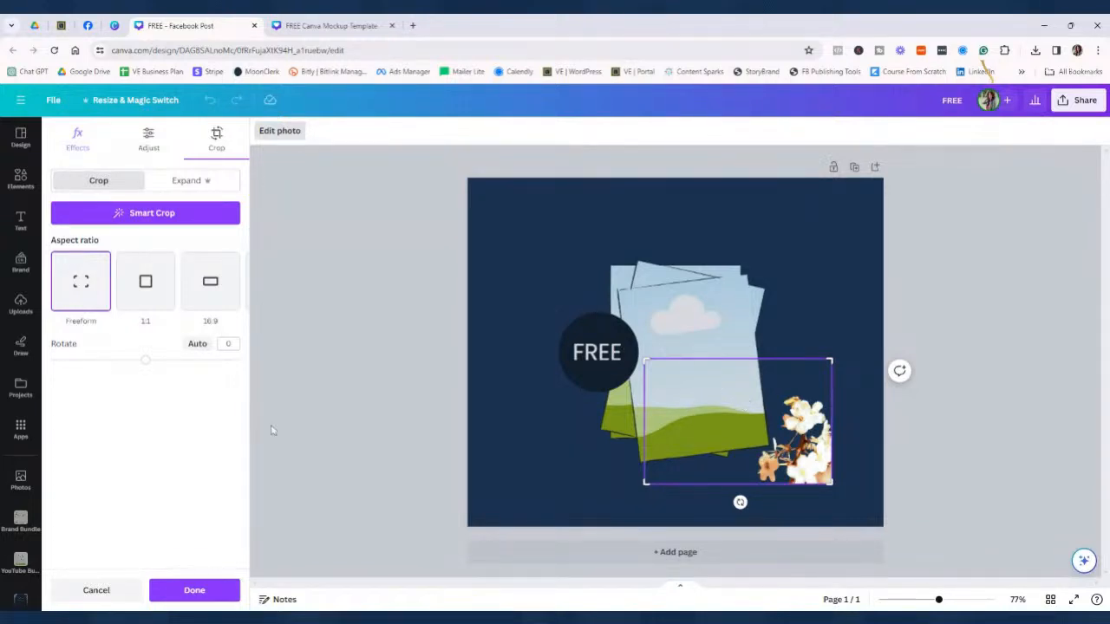
click(213, 590)
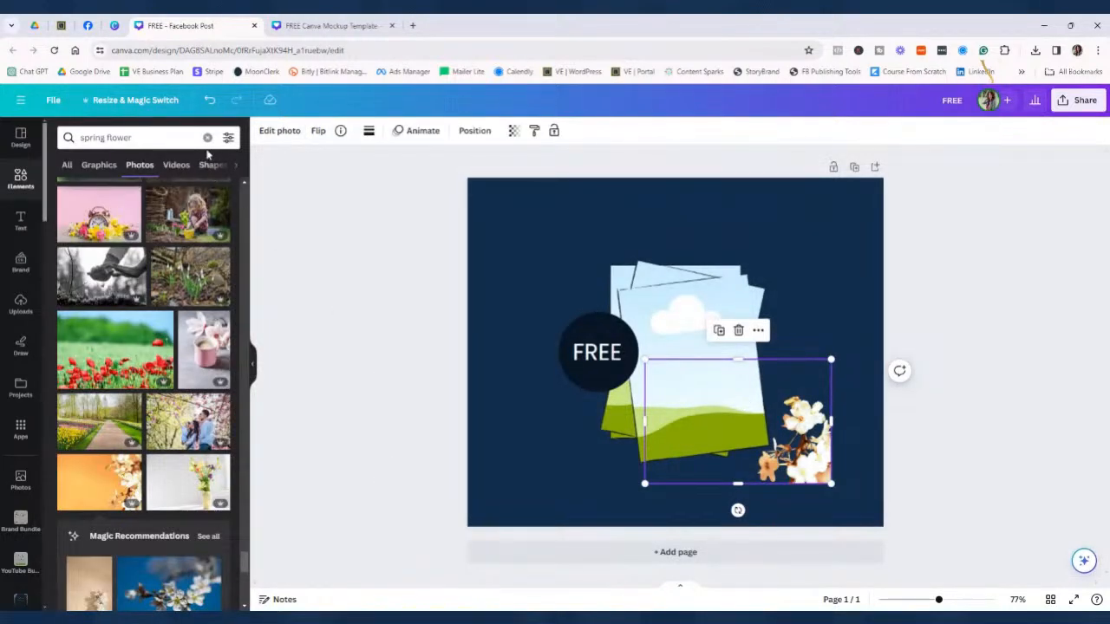
Undo the blossom cutout's enlargement and move, and delete it from the design
click(207, 101)
click(207, 102)
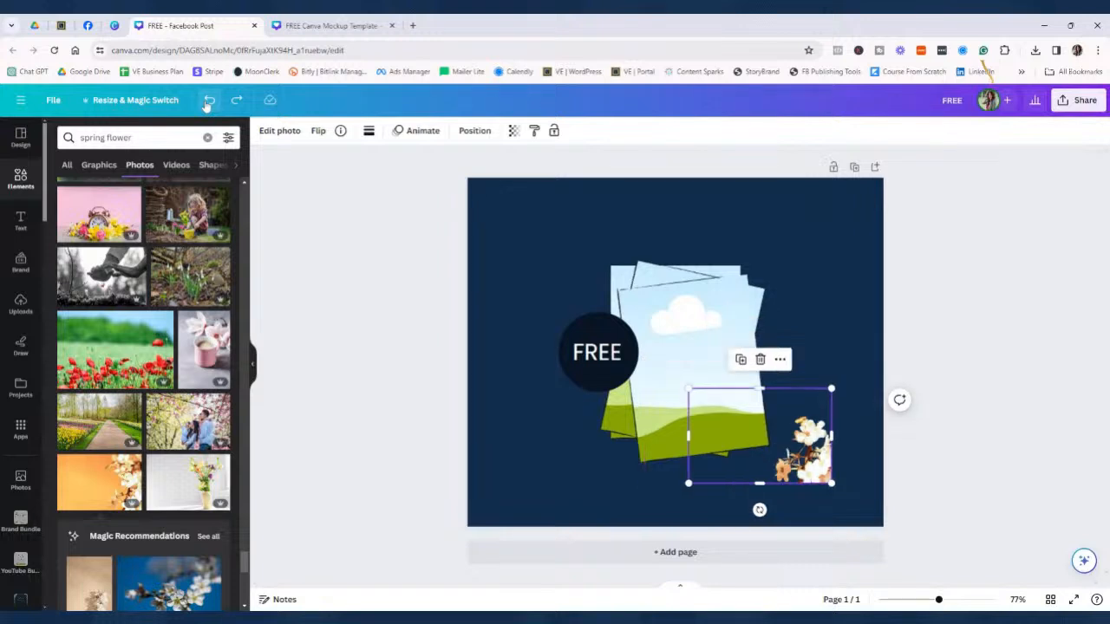
click(207, 102)
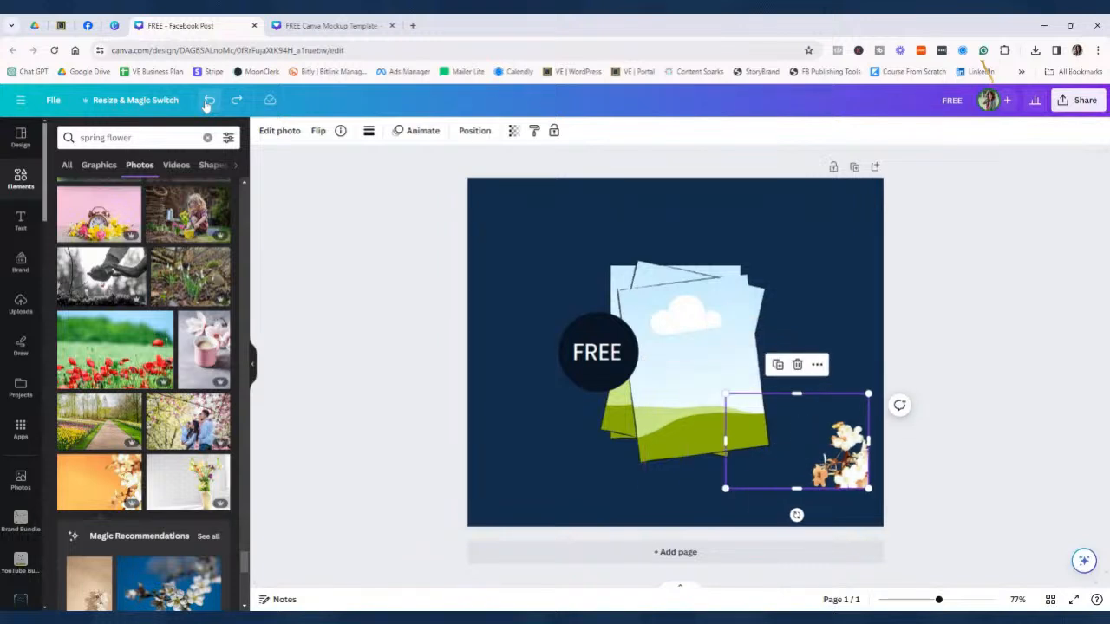
click(796, 365)
Look further through the "spring flower" photo results for another flower image suited to decorating the stacked frames
scroll(165, 355, down, 2)
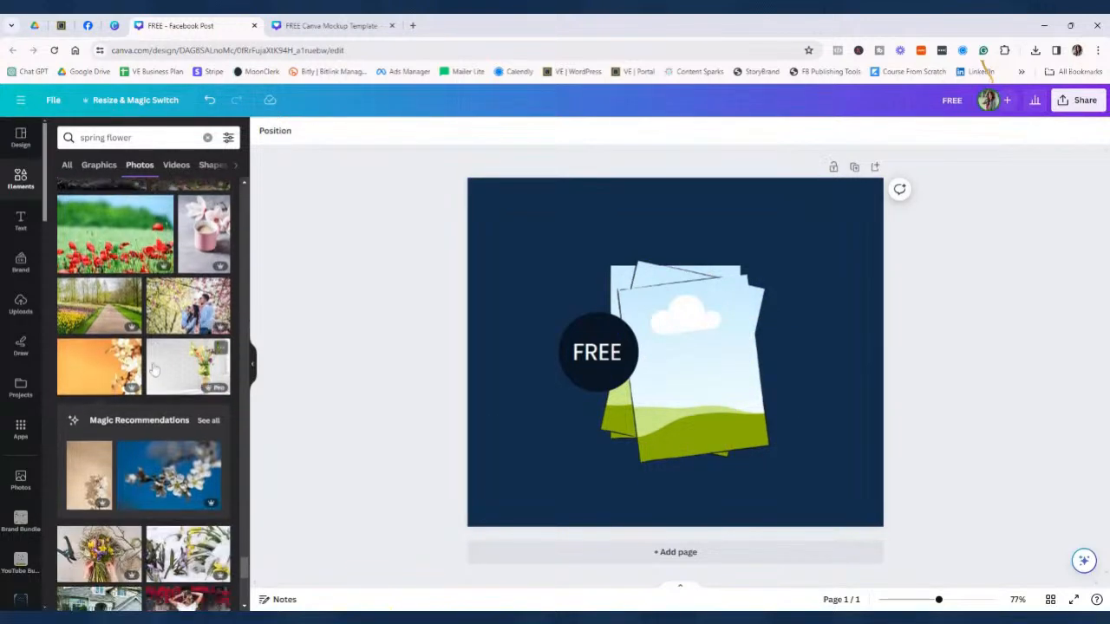
scroll(154, 369, down, 3)
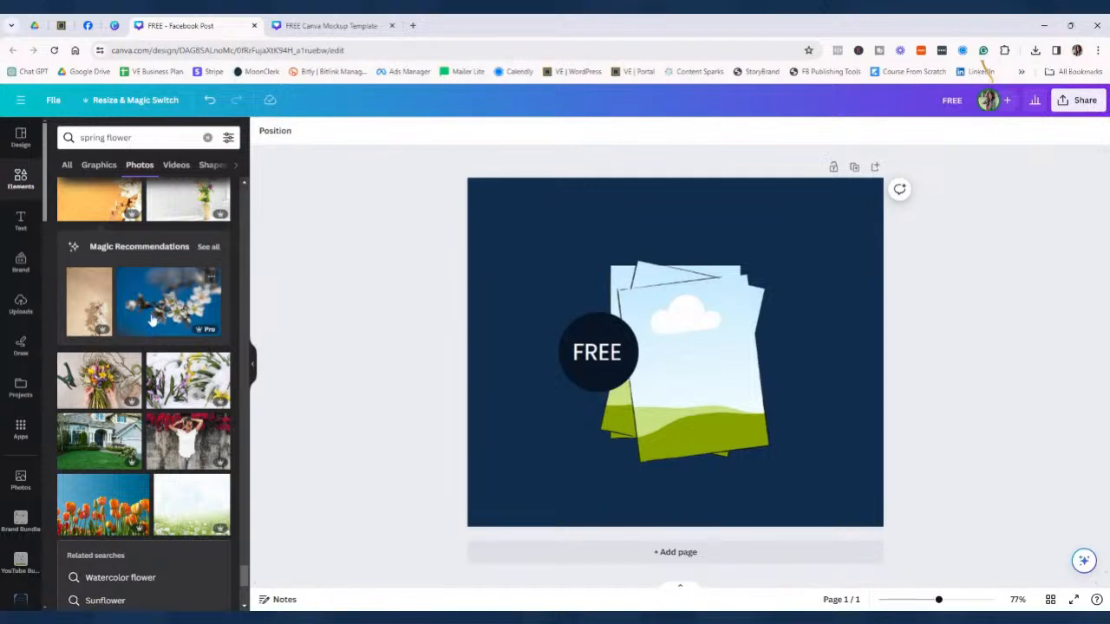
scroll(151, 321, down, 5)
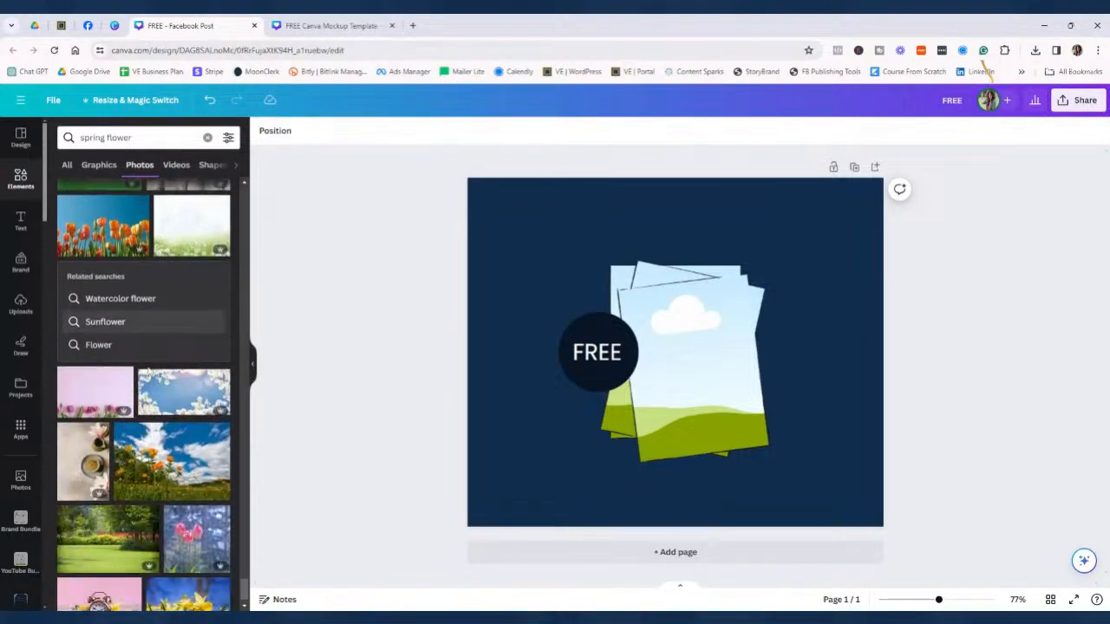
scroll(119, 398, down, 5)
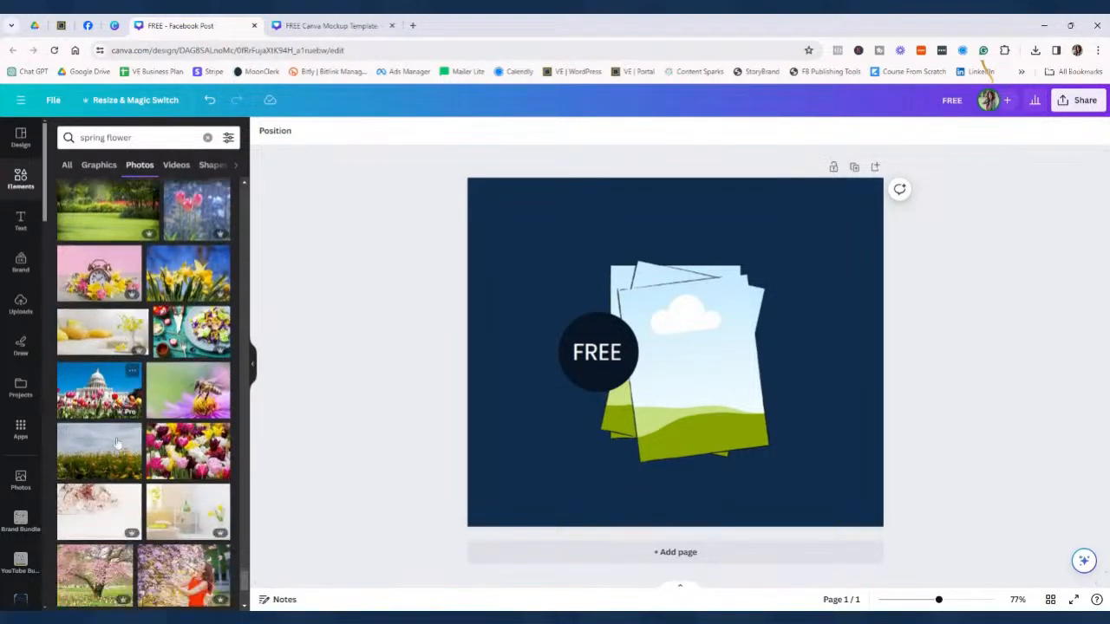
scroll(95, 451, down, 3)
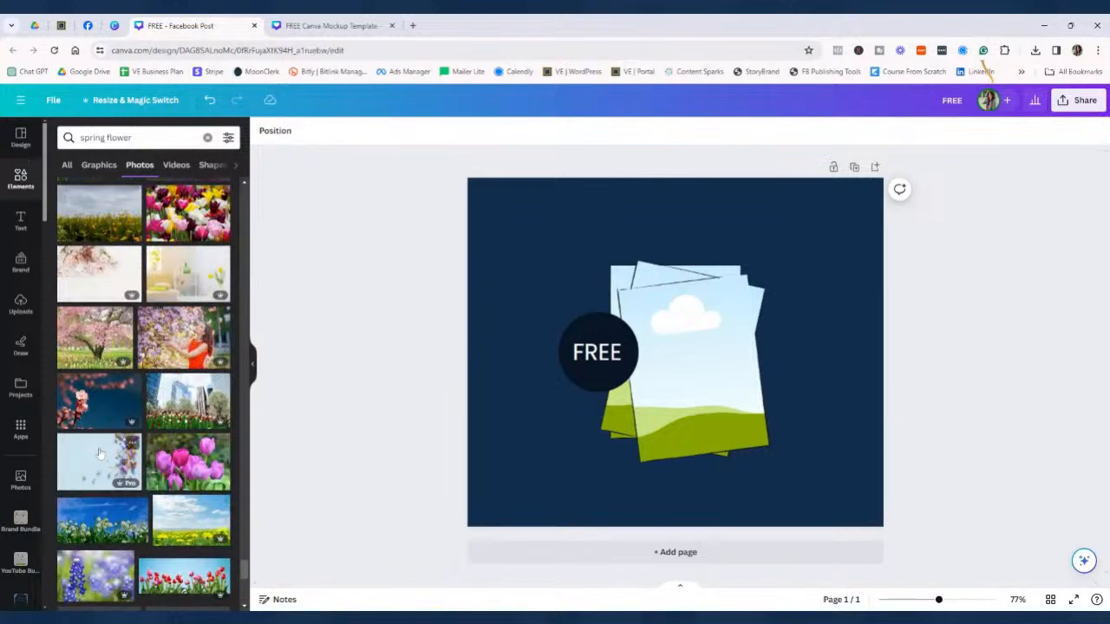
scroll(99, 489, down, 3)
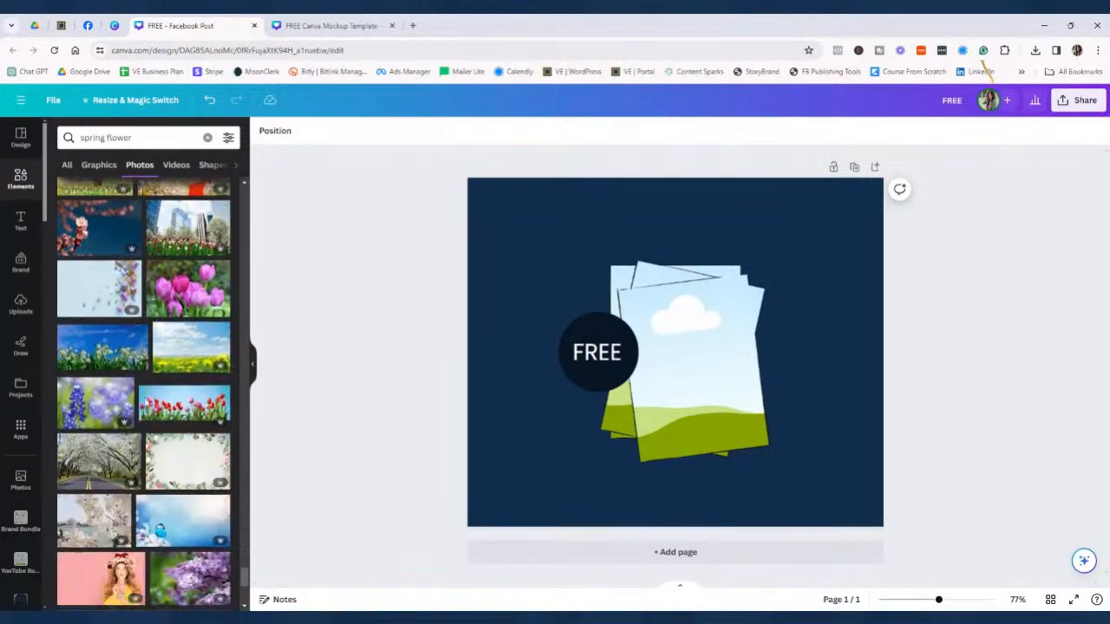
scroll(111, 490, down, 5)
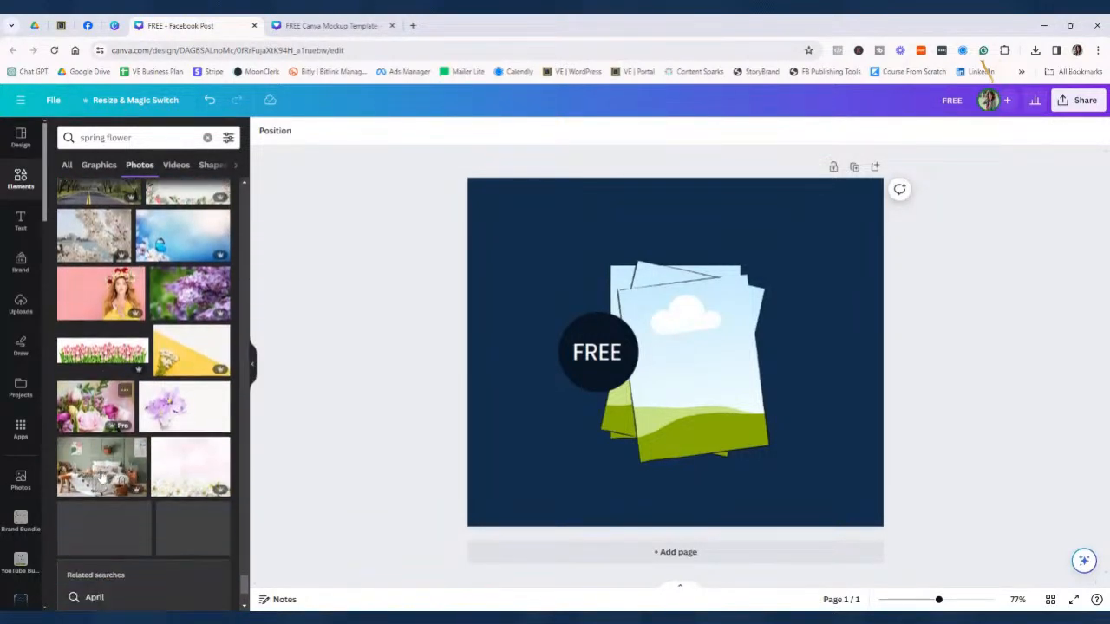
scroll(144, 456, down, 2)
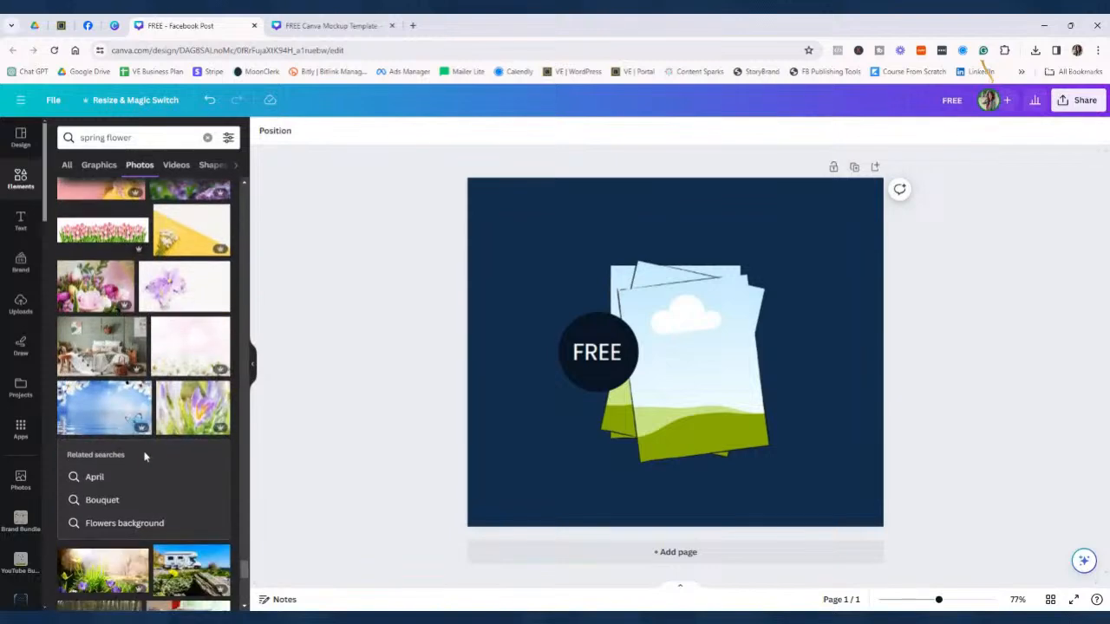
scroll(122, 482, down, 2)
scroll(122, 483, down, 1)
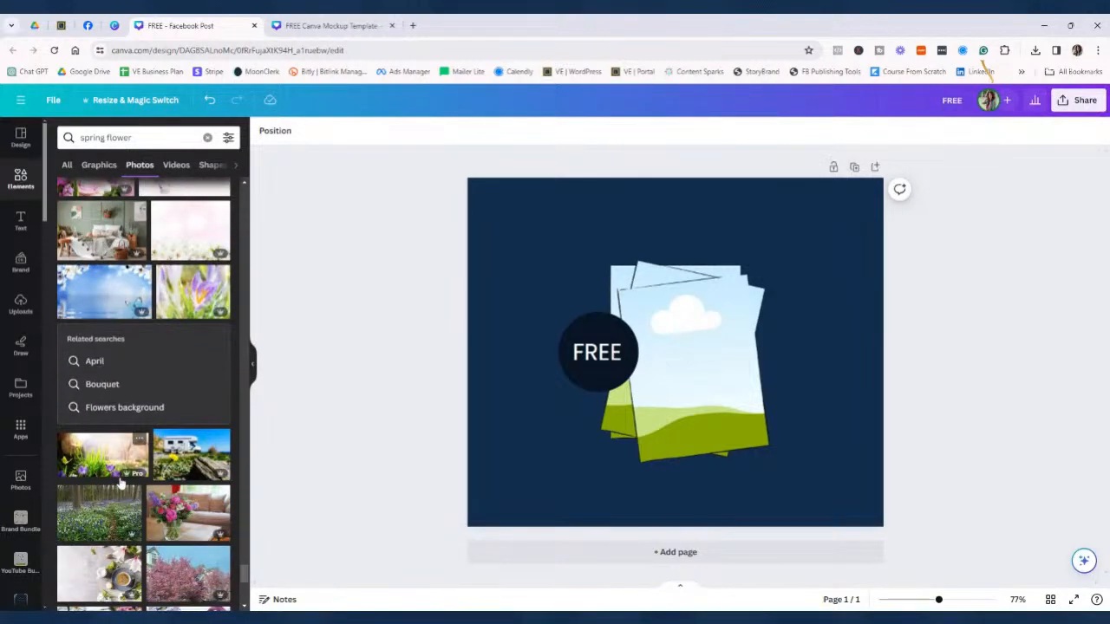
scroll(120, 478, down, 10)
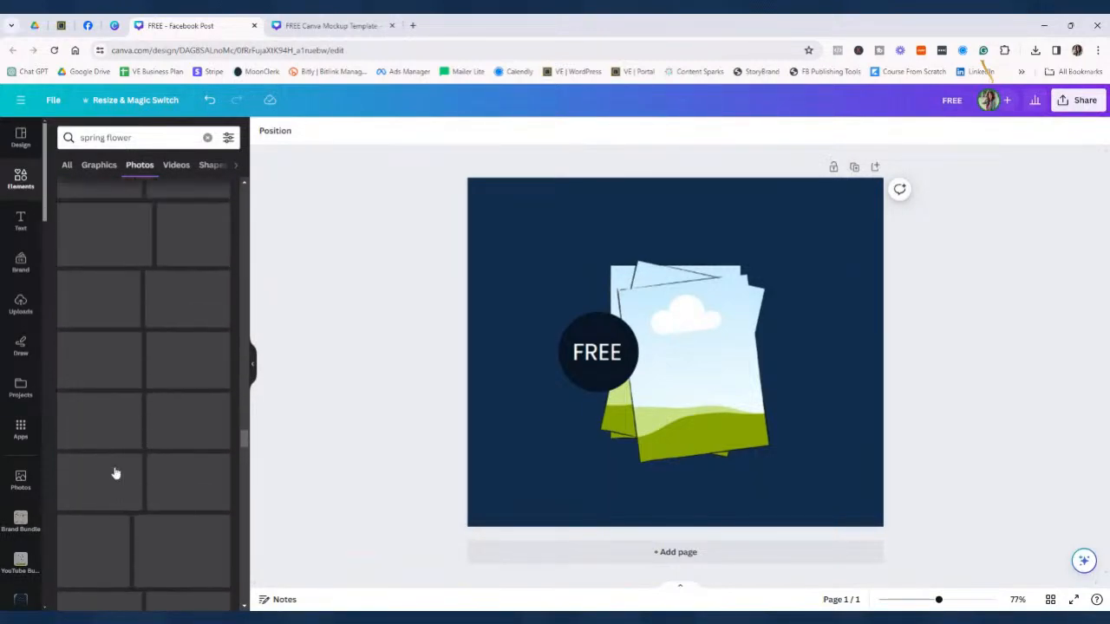
Filter the "spring flower" photo results to show only free images
click(228, 139)
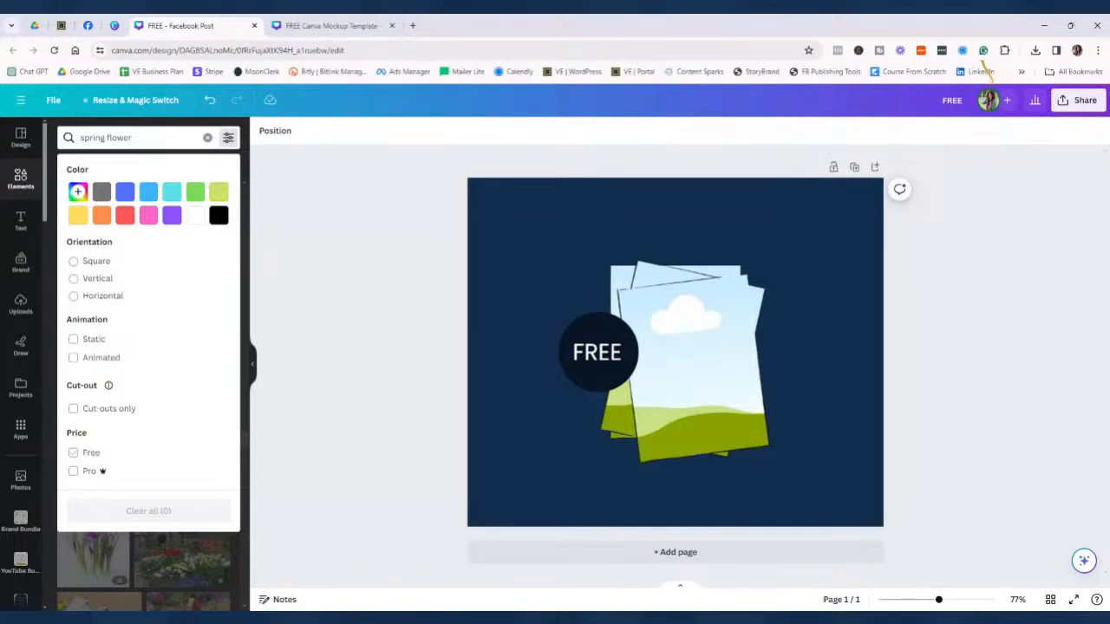
click(73, 452)
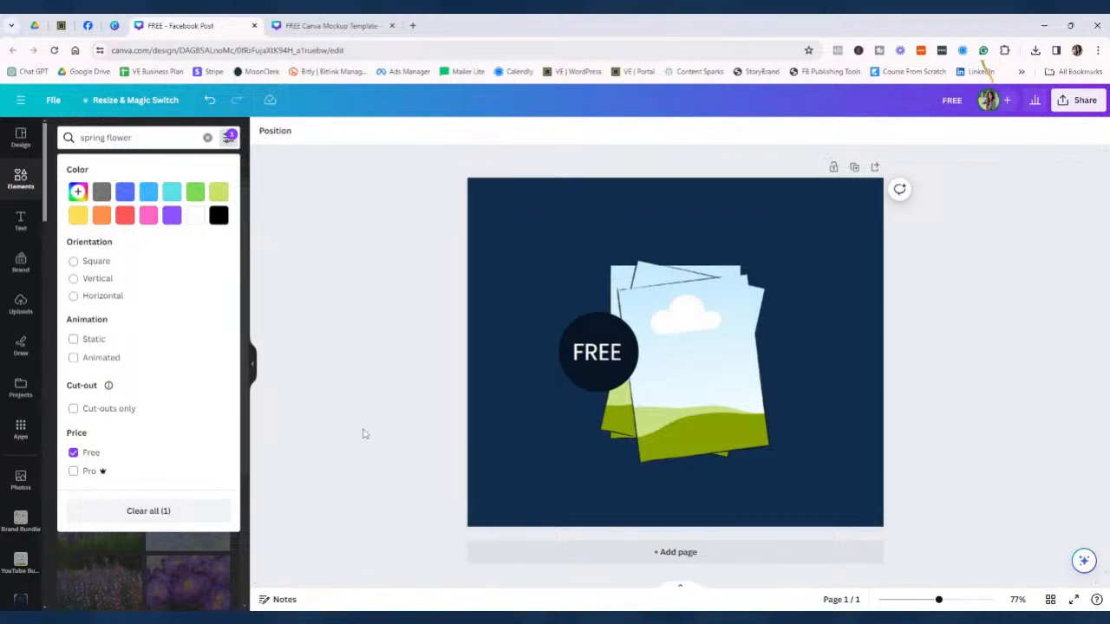
click(368, 436)
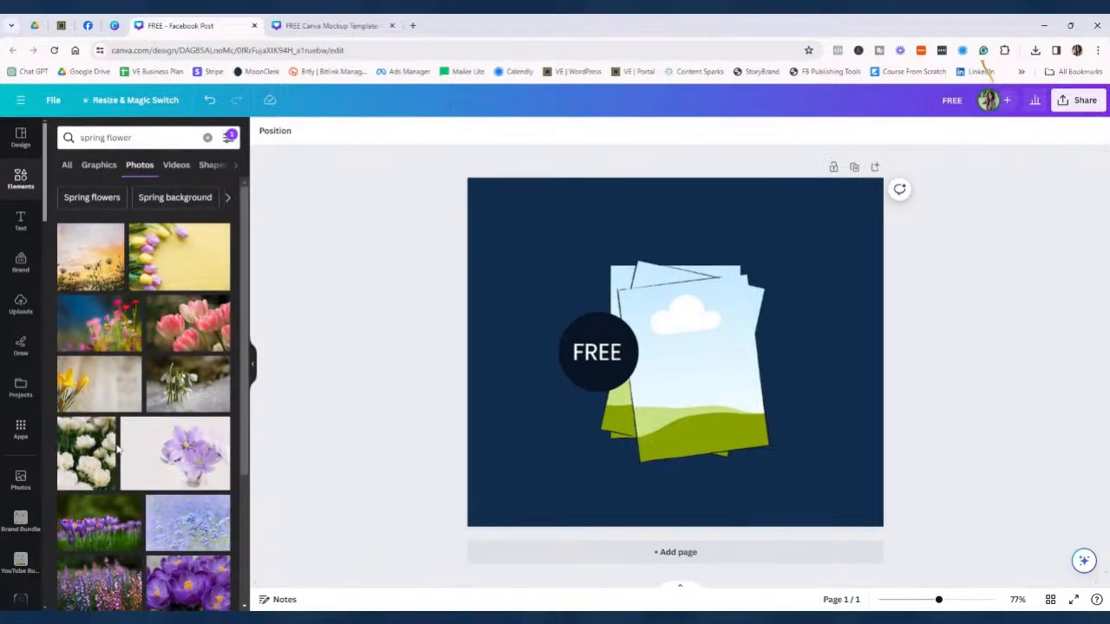
Find the photo of pink tulips on a white background among the free results and add it to the design
scroll(141, 443, down, 1)
scroll(140, 442, up, 1)
scroll(141, 442, down, 3)
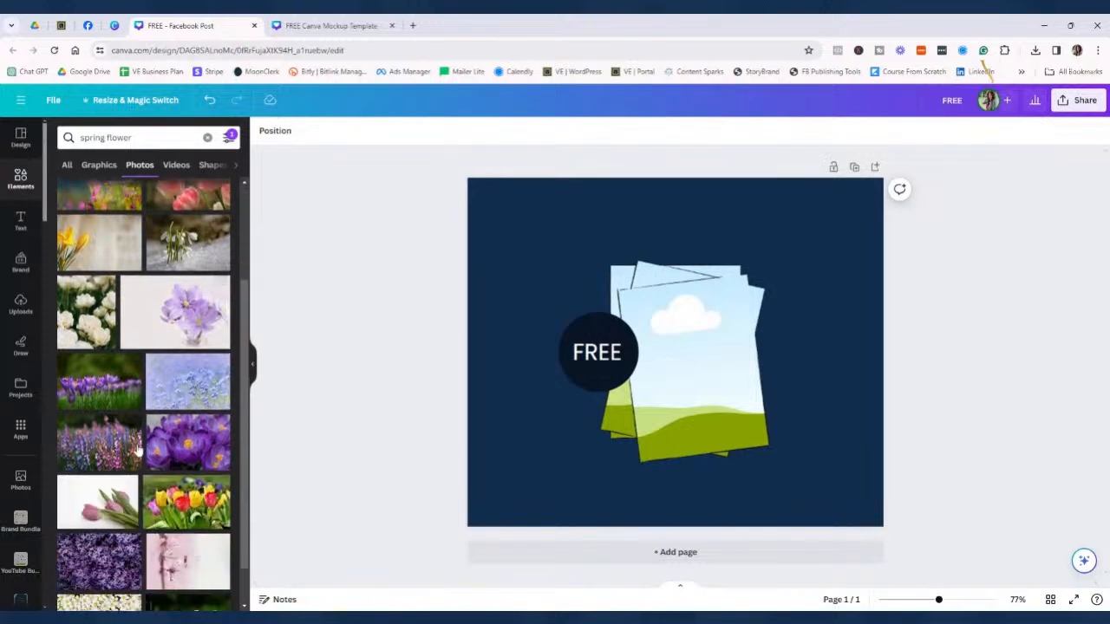
scroll(126, 453, down, 1)
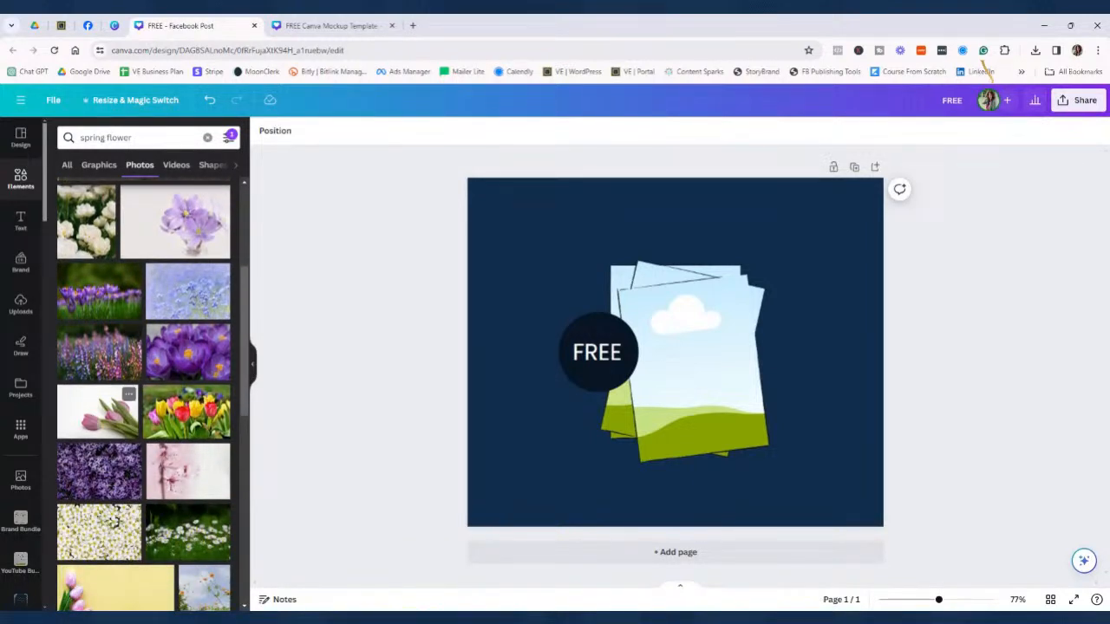
click(91, 418)
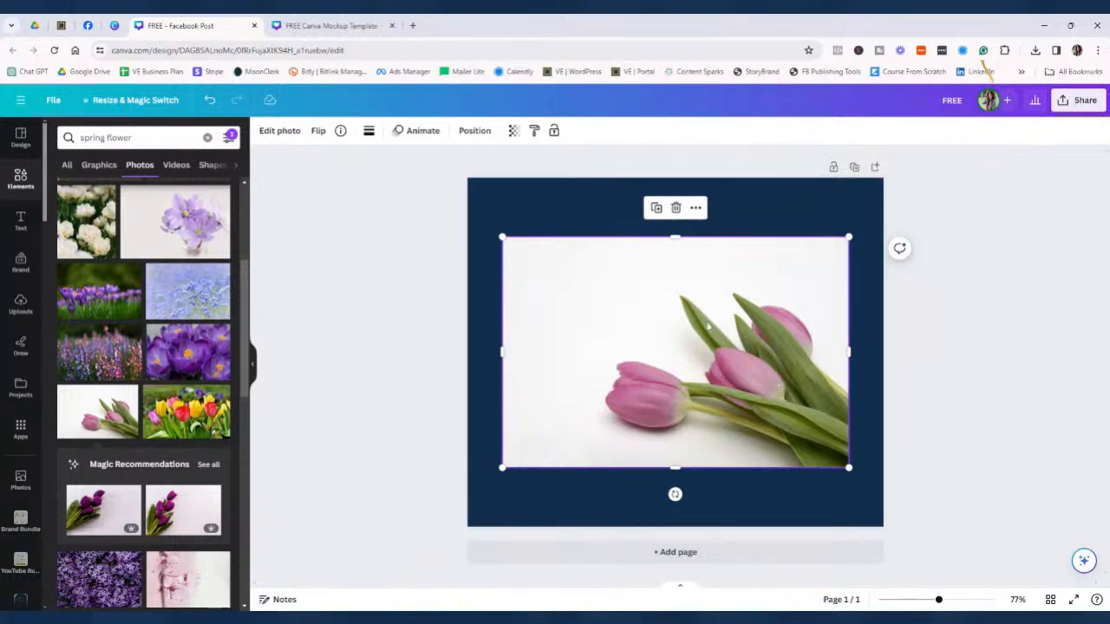
Remove the tulip photo's background and shrink the cutout toward the lower-right corner of the stacked frames
click(267, 131)
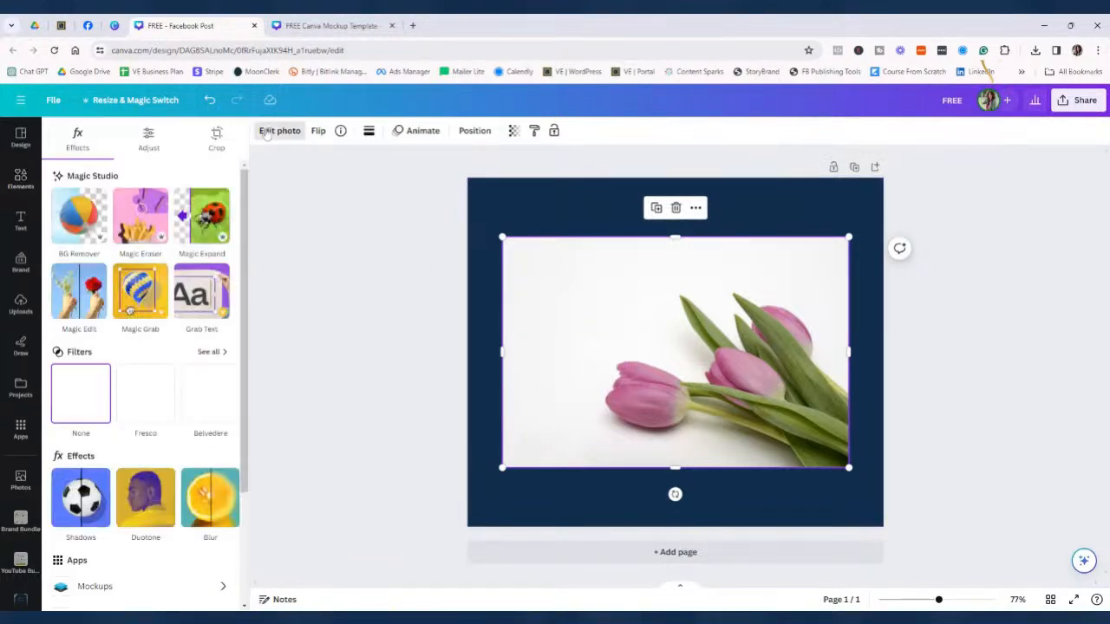
click(79, 219)
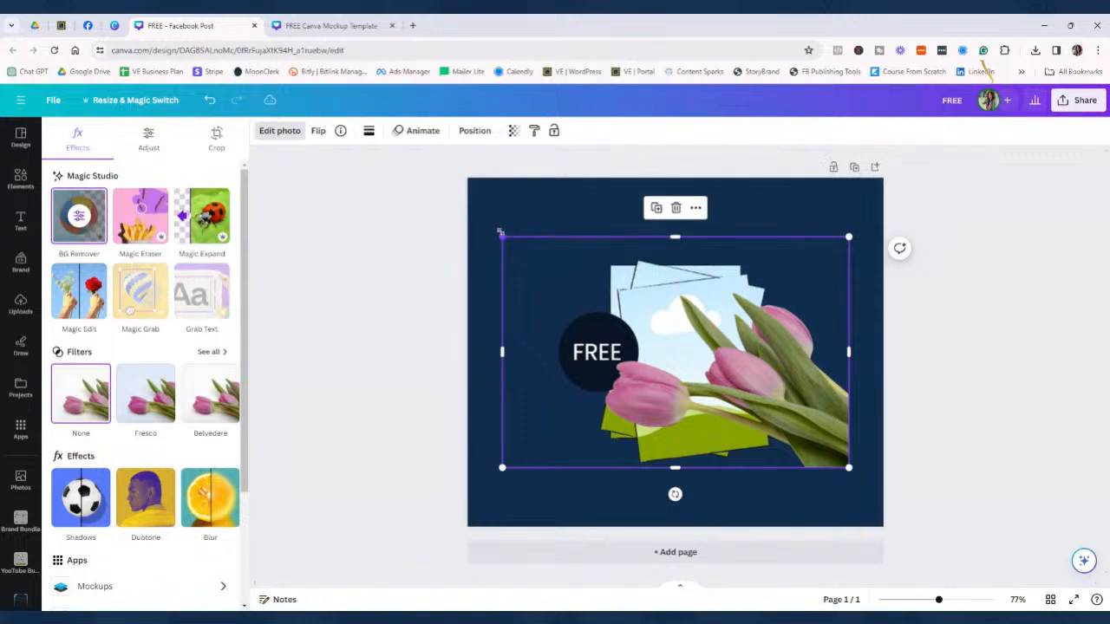
drag(510, 241, 714, 361)
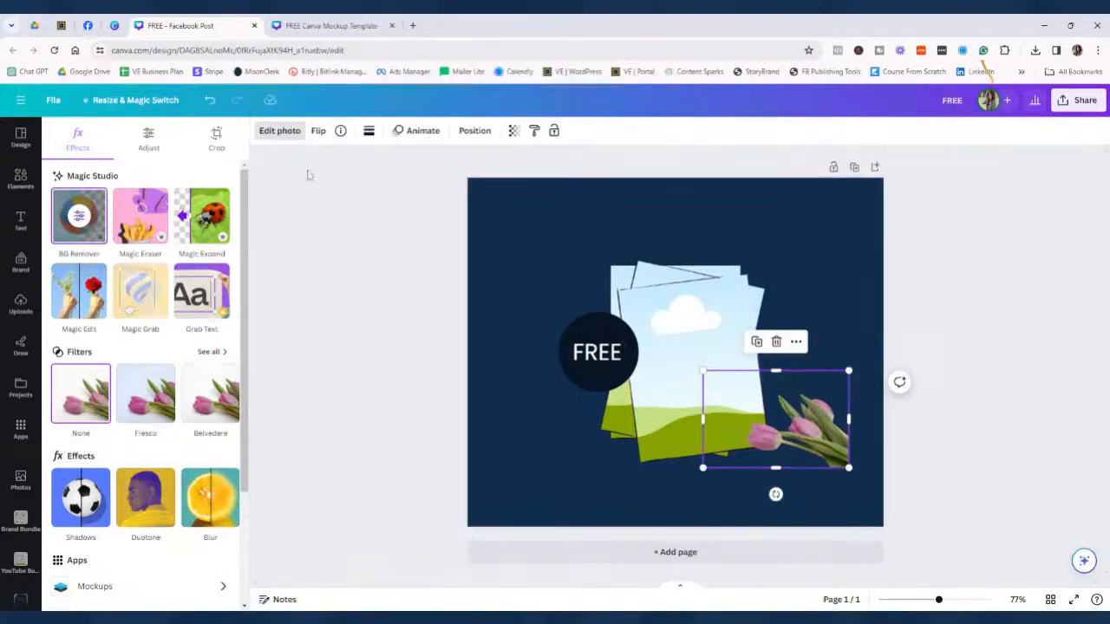
Check the flower placement in the FREE Canva Mockup Template design and try flipping the tulip cutout horizontally and vertically
click(329, 25)
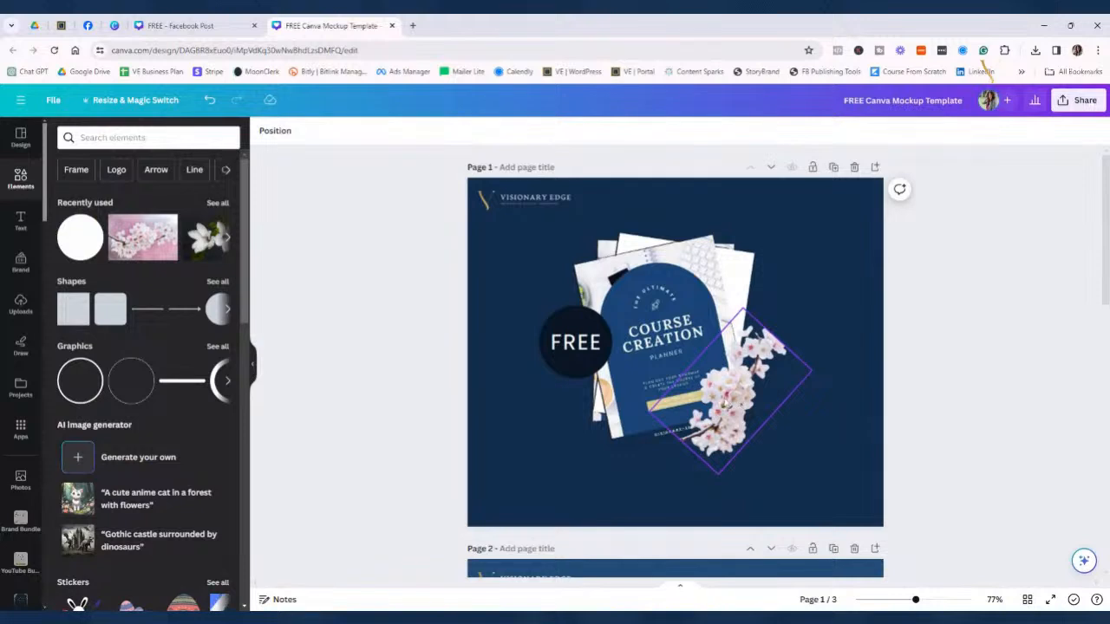
click(203, 29)
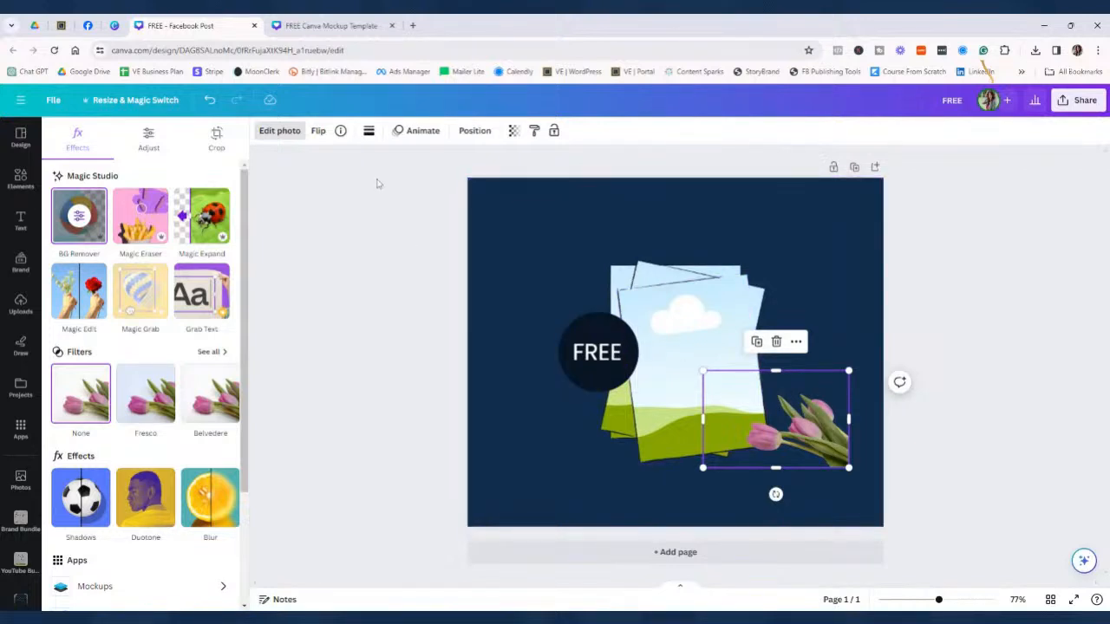
click(319, 132)
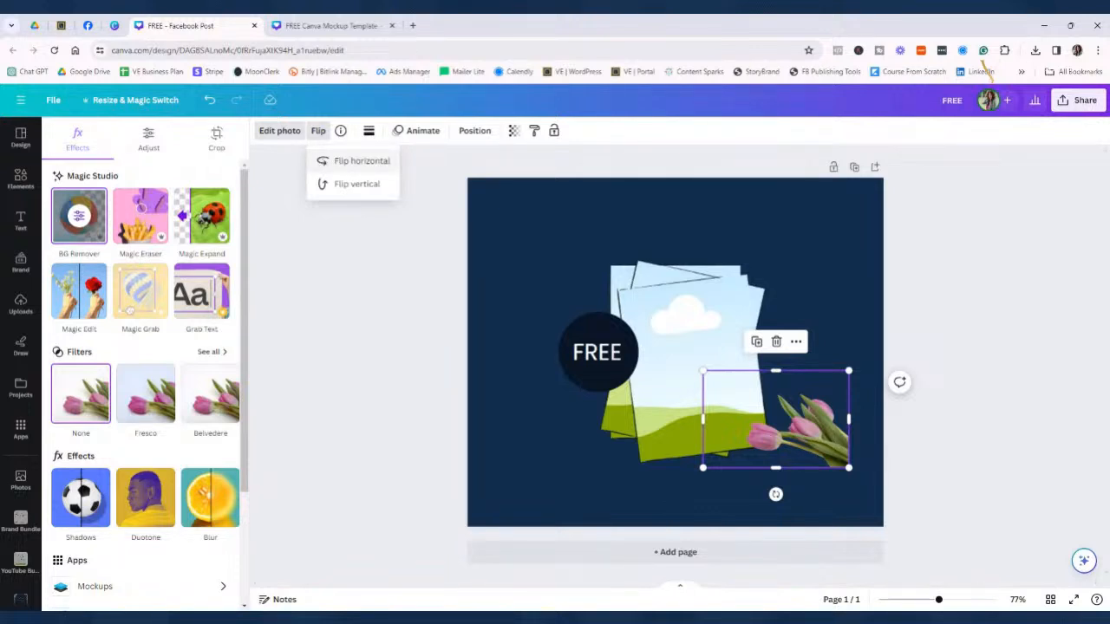
click(346, 167)
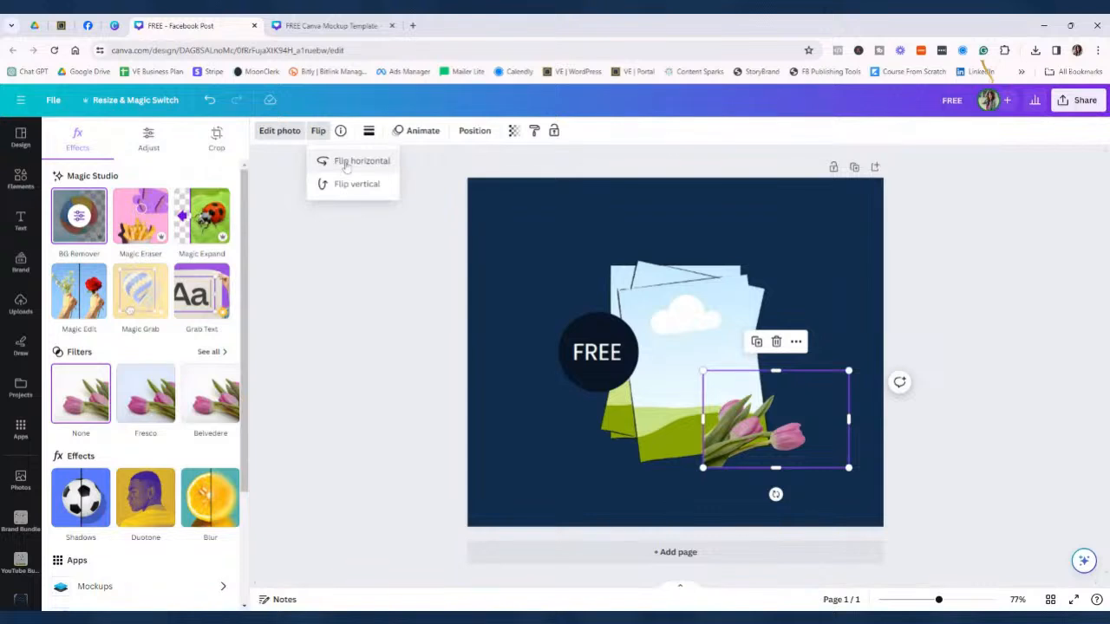
click(346, 164)
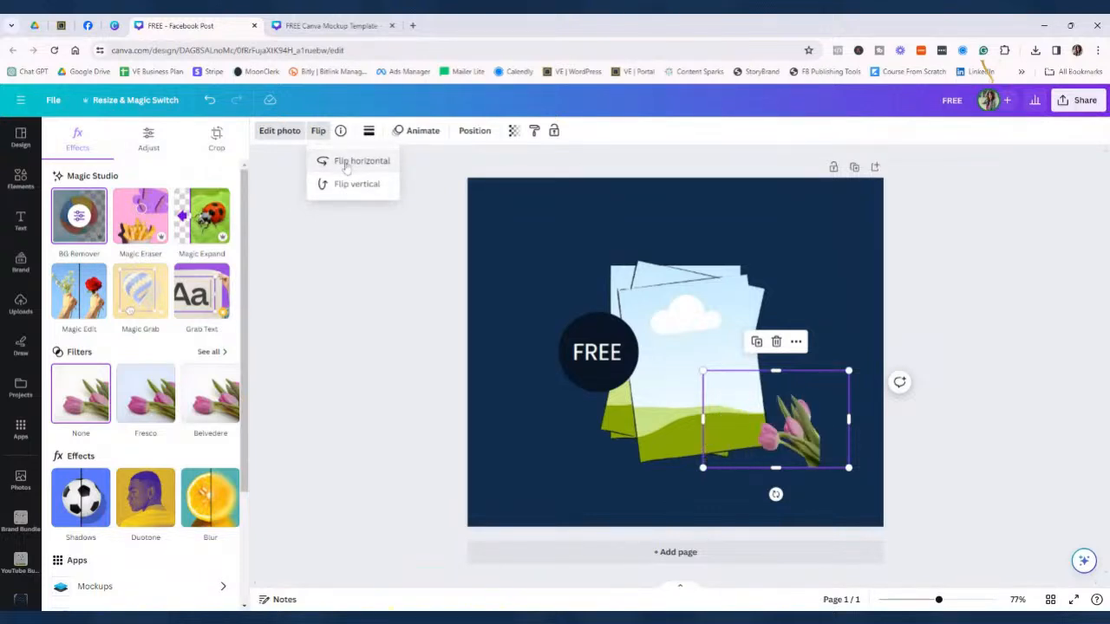
click(345, 184)
click(345, 185)
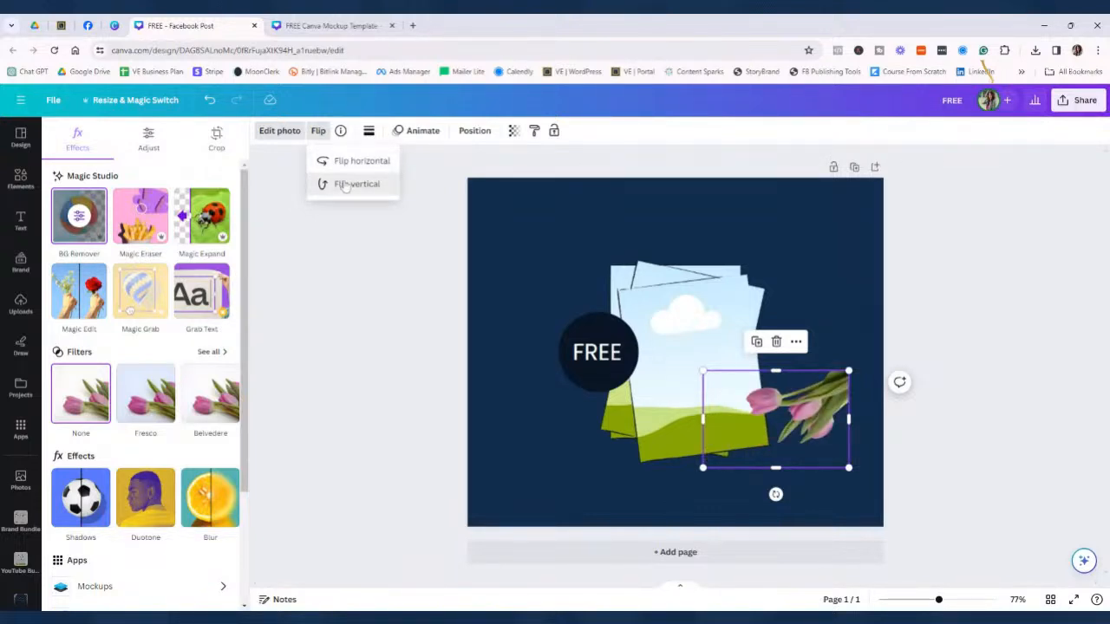
click(345, 185)
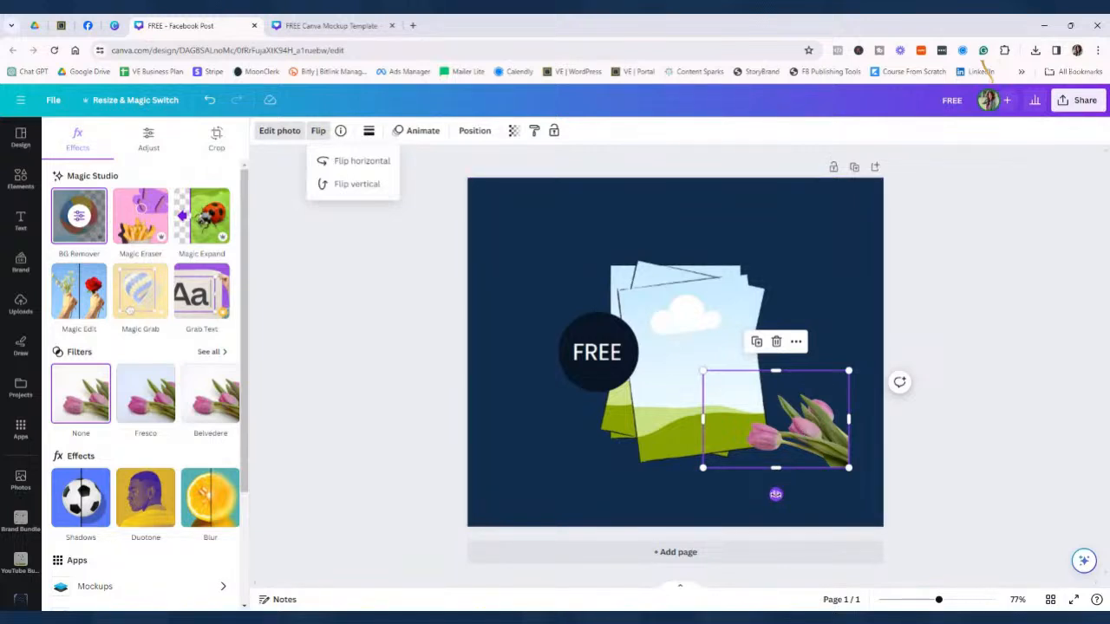
Rotate the tulip cutout 90° clockwise and move it over the lower-right corner of the stacked frames
drag(774, 494, 669, 423)
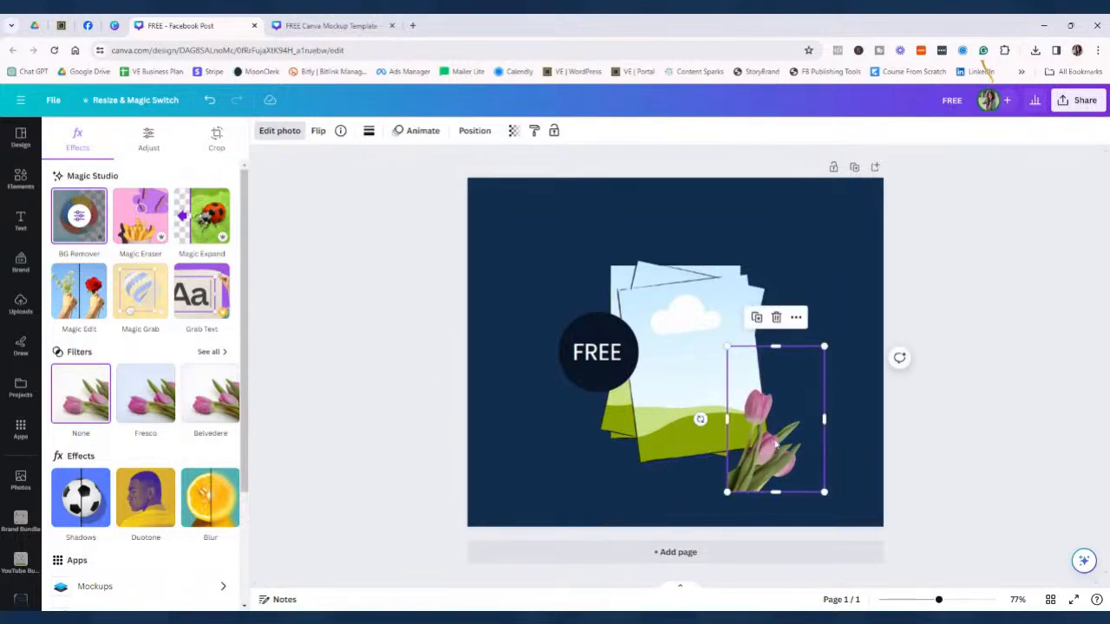
mouse_move(789, 445)
mouse_down()
mouse_move(783, 410)
mouse_move(789, 442)
mouse_up()
click(984, 431)
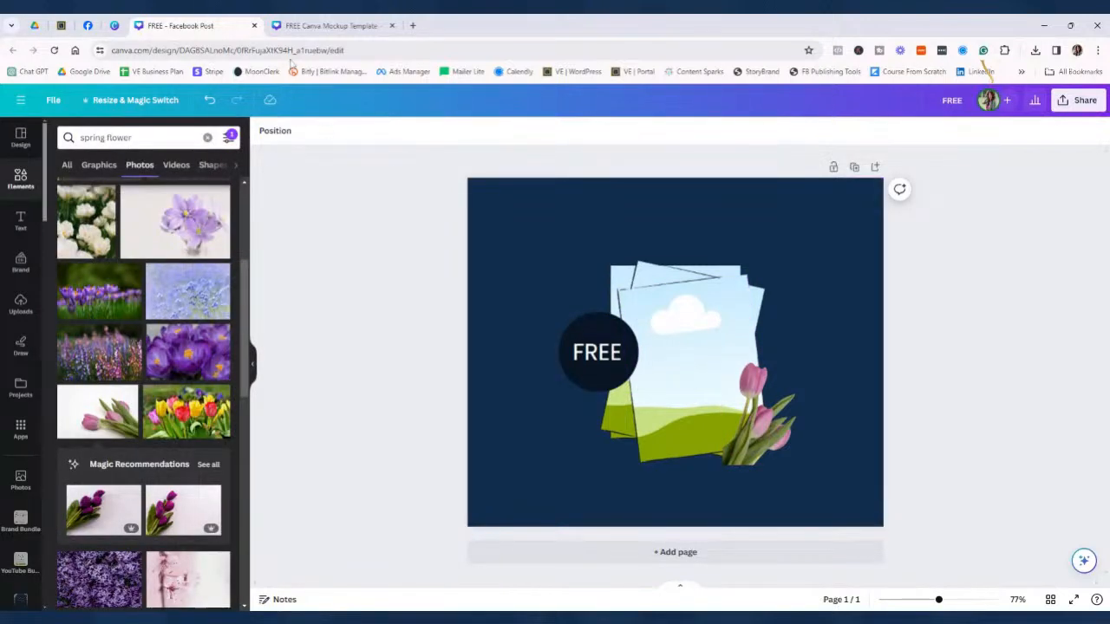
Check the logo placement in the FREE Canva Mockup Template design and add the color Visionary Edge logo without background to the mockup
click(305, 27)
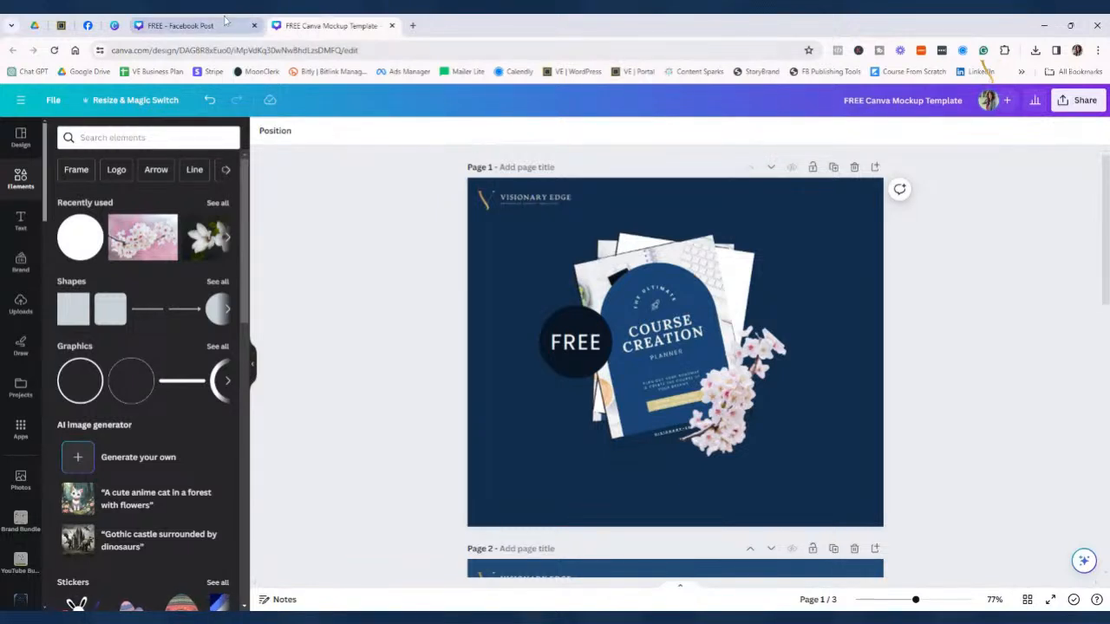
click(196, 27)
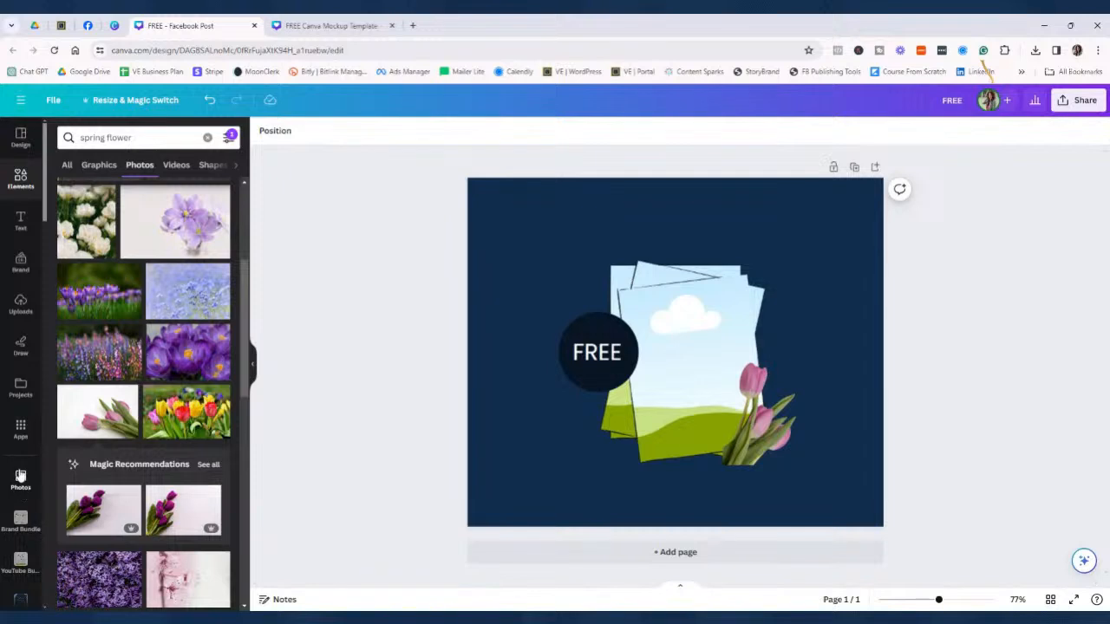
click(21, 262)
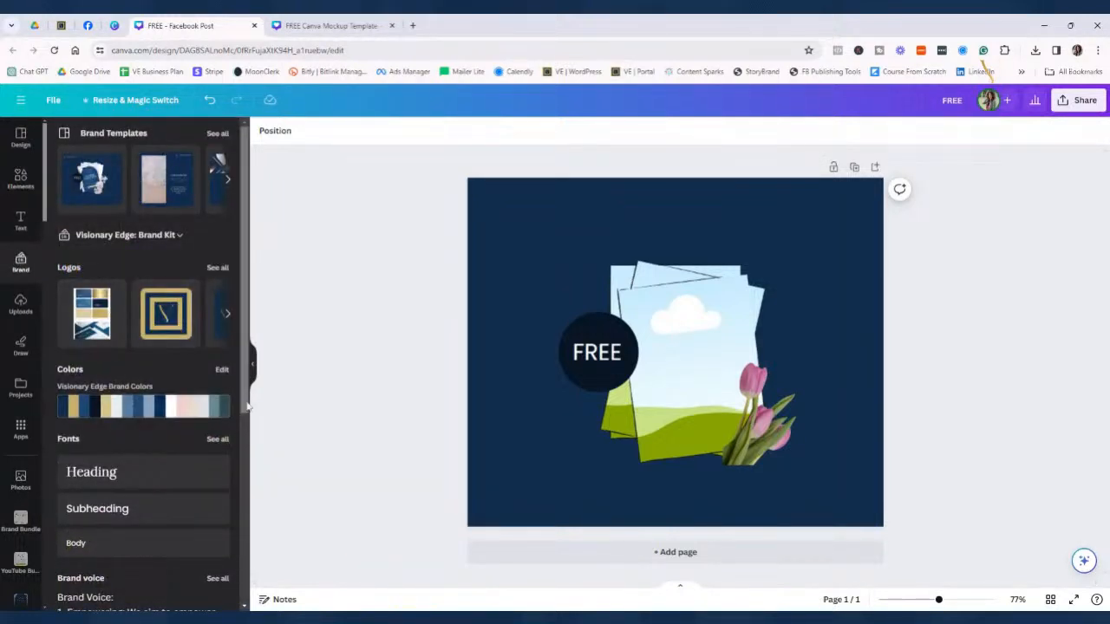
click(217, 269)
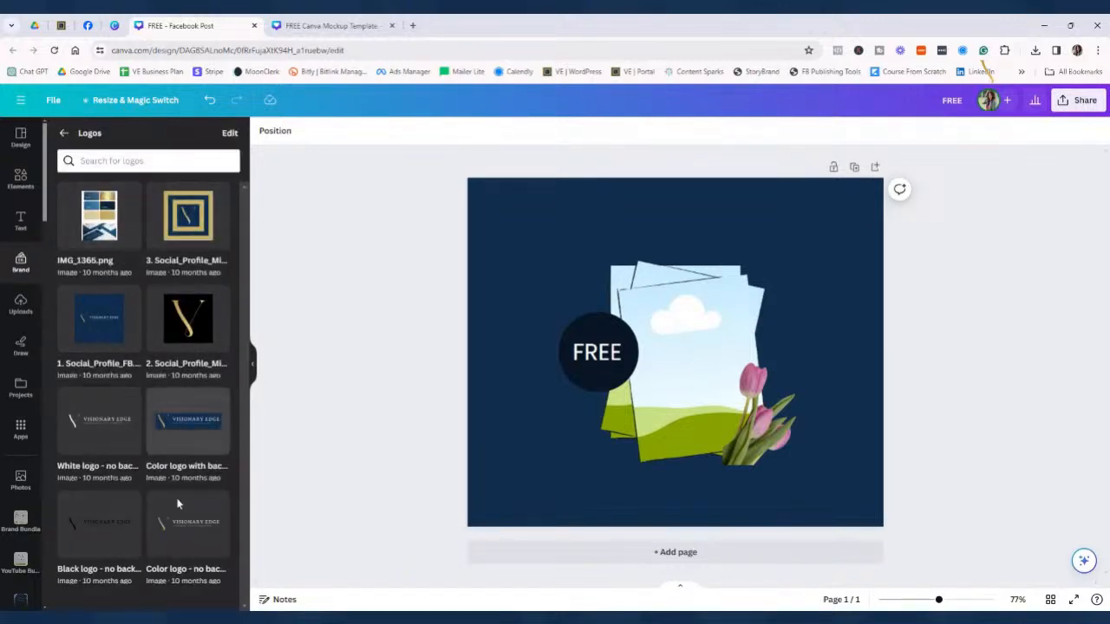
click(189, 543)
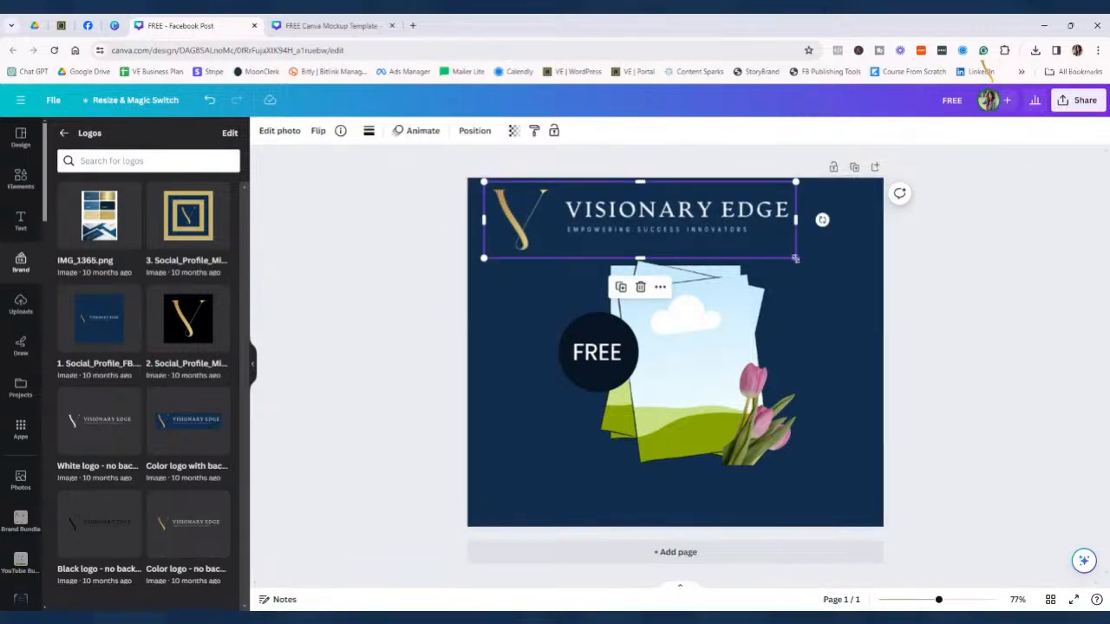
Shrink the Visionary Edge logo to about a quarter of the page width and place it in the page's upper-left corner
drag(795, 258, 666, 238)
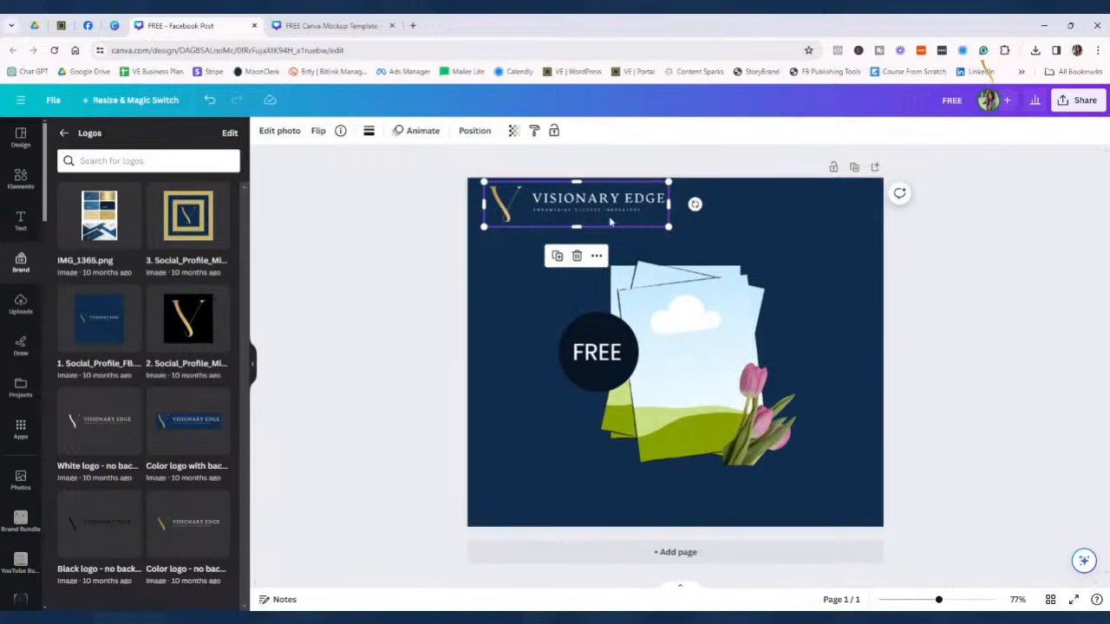
drag(602, 219, 592, 223)
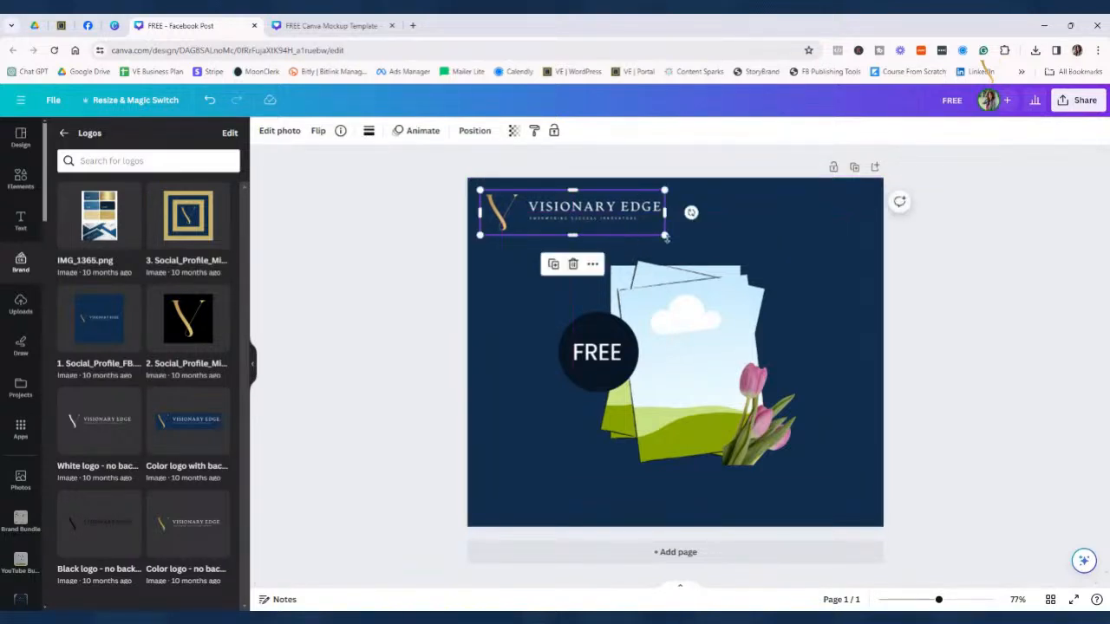
drag(665, 235, 599, 205)
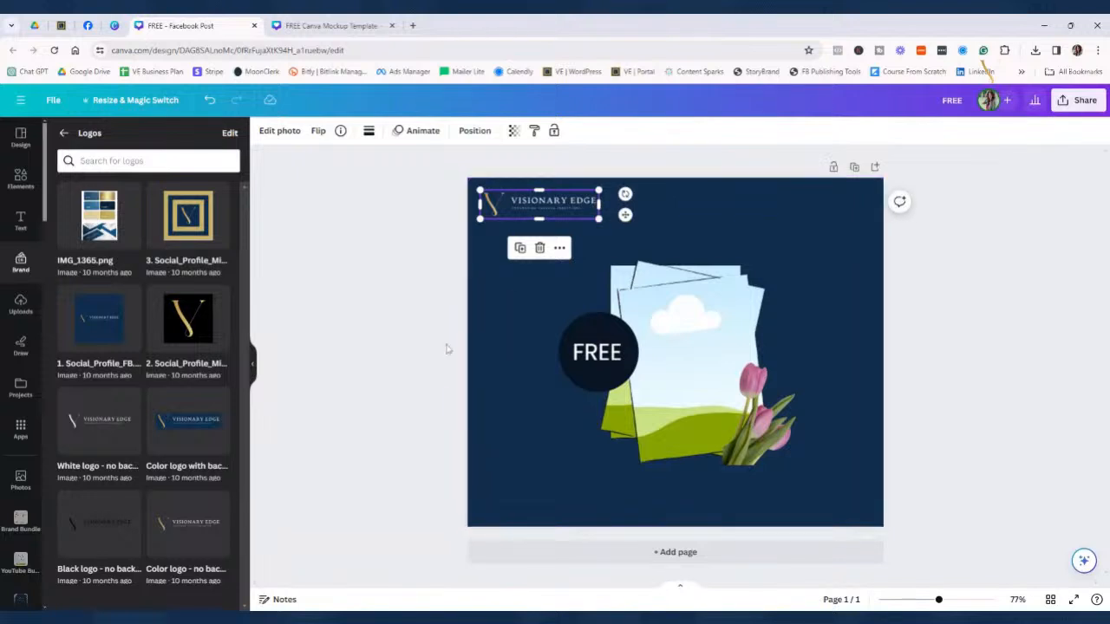
click(418, 362)
Select the front frame and look through the uploaded images for the planner pages
click(700, 339)
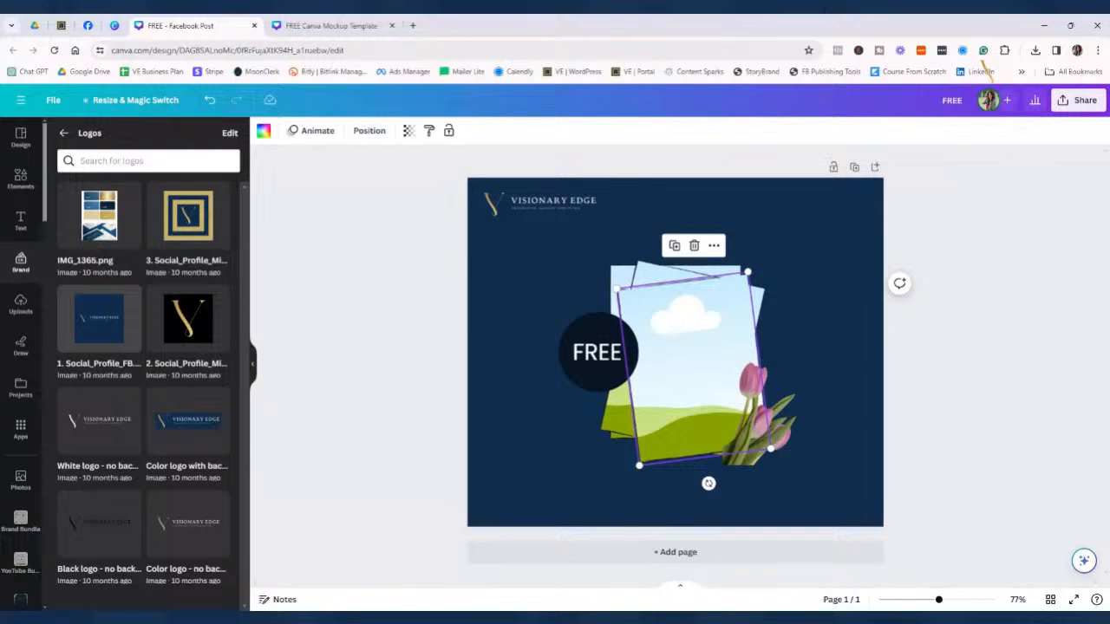
click(21, 303)
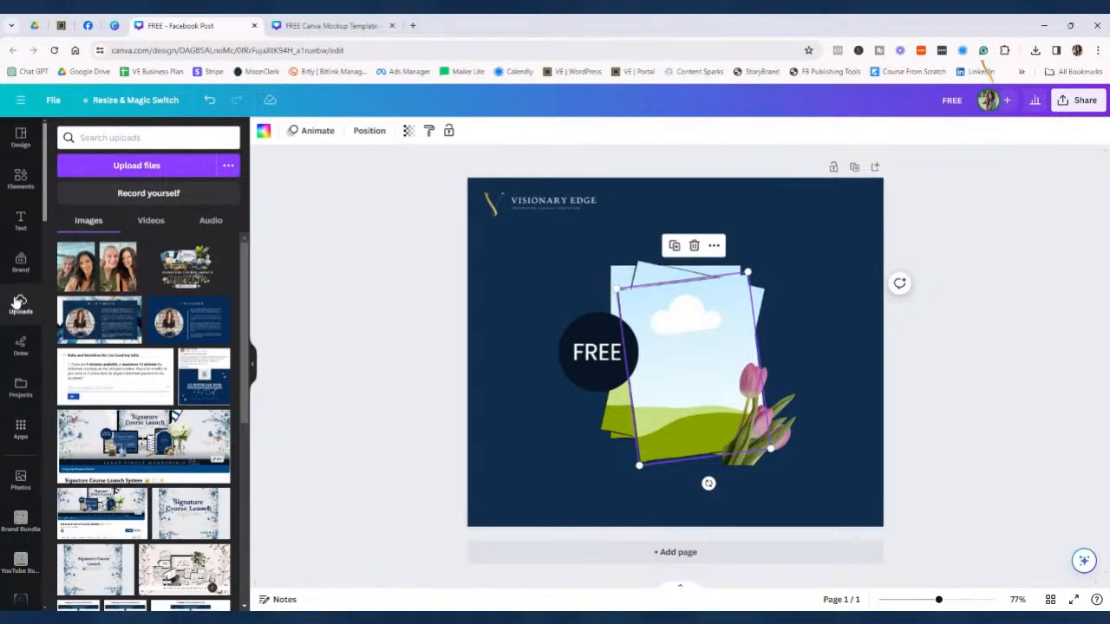
scroll(157, 500, down, 10)
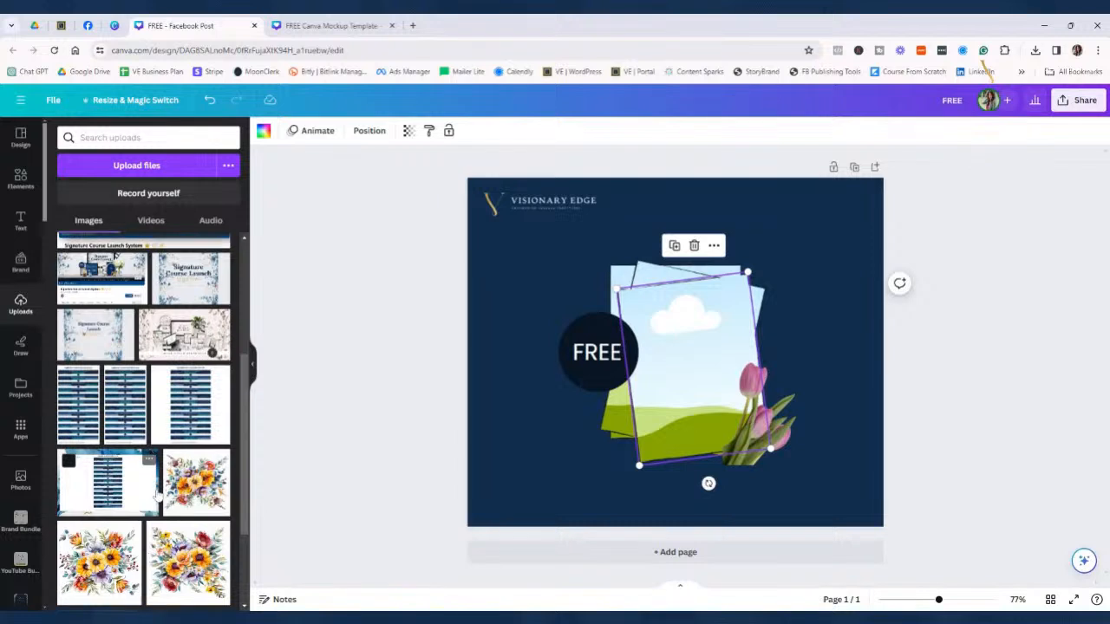
scroll(157, 499, down, 1)
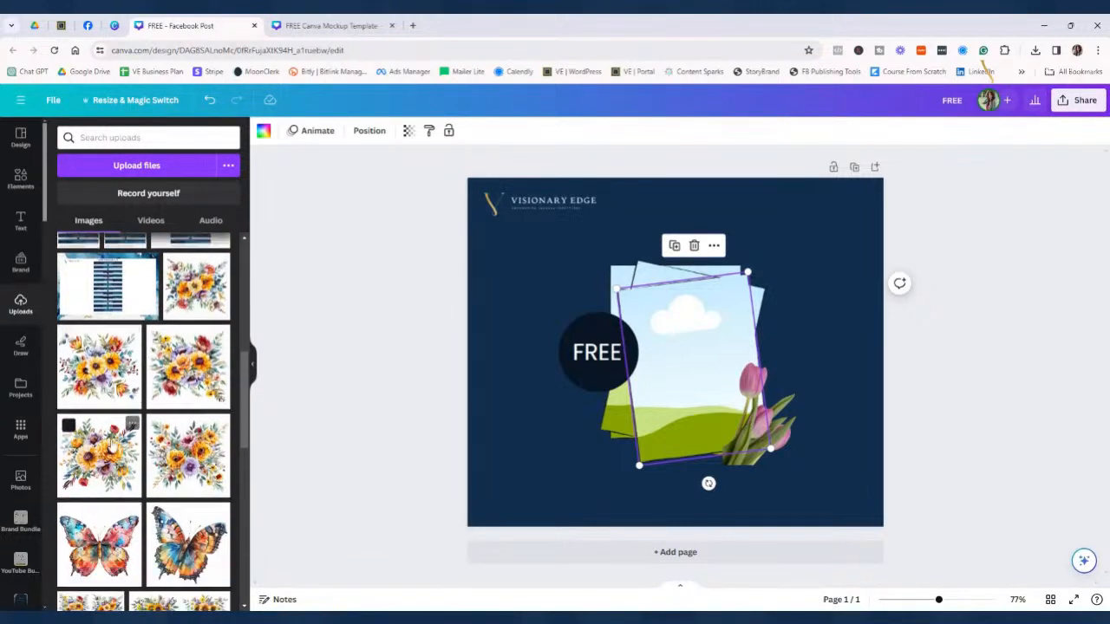
scroll(139, 416, down, 2)
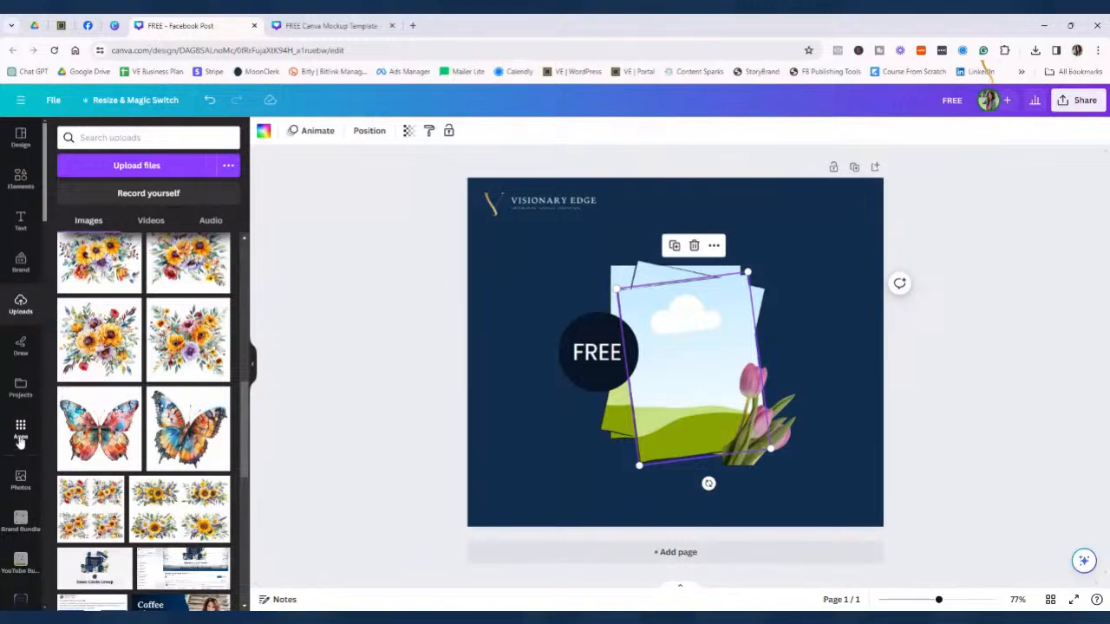
Open the project folder 1_Ultimate Course Creation Planner_Images inside the SCLS flagship program's 3_SigSys_Sig System_Lead Gen Materials folder
click(17, 388)
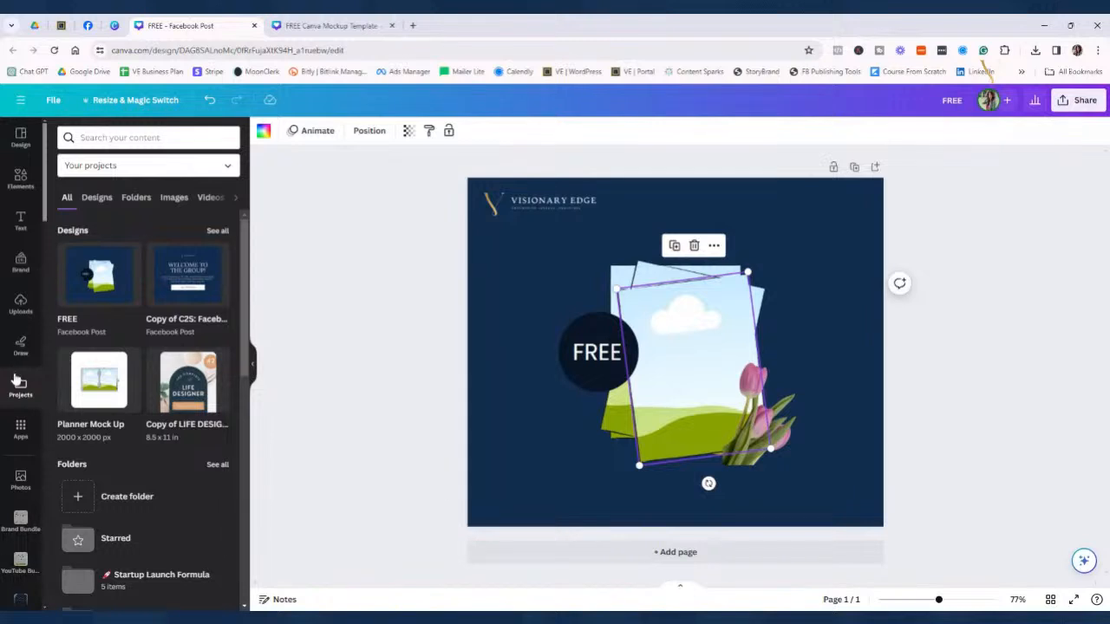
click(130, 198)
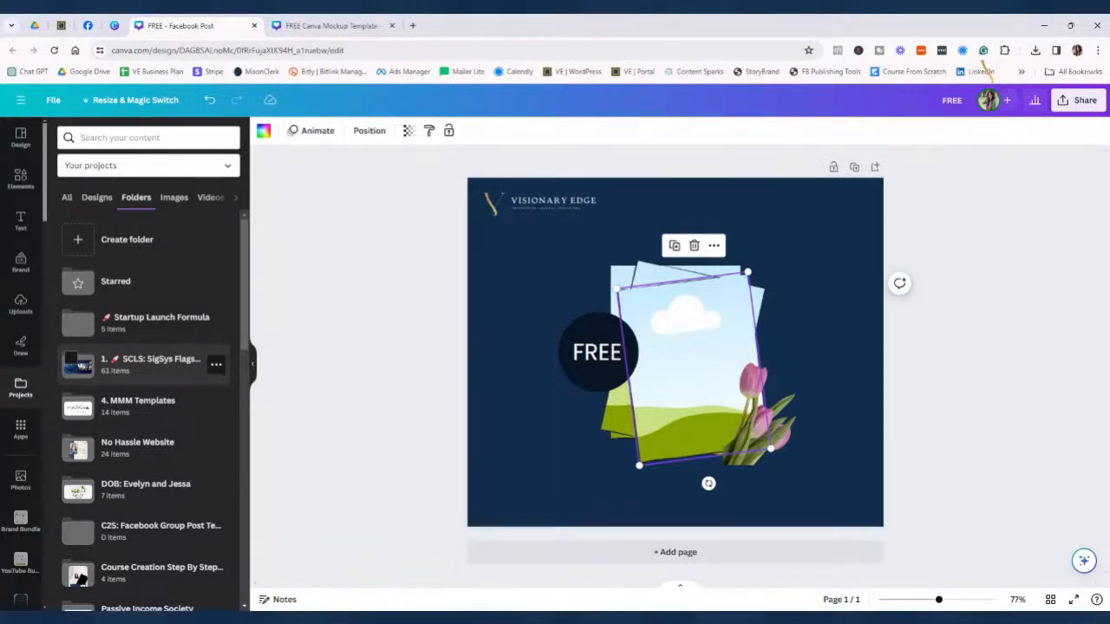
click(164, 364)
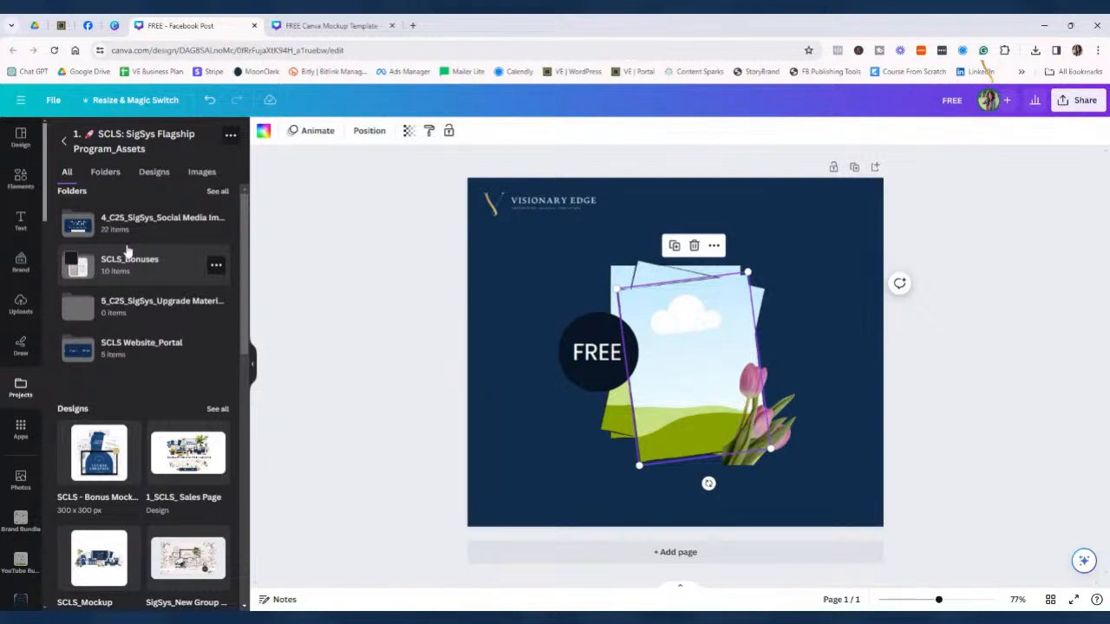
click(217, 191)
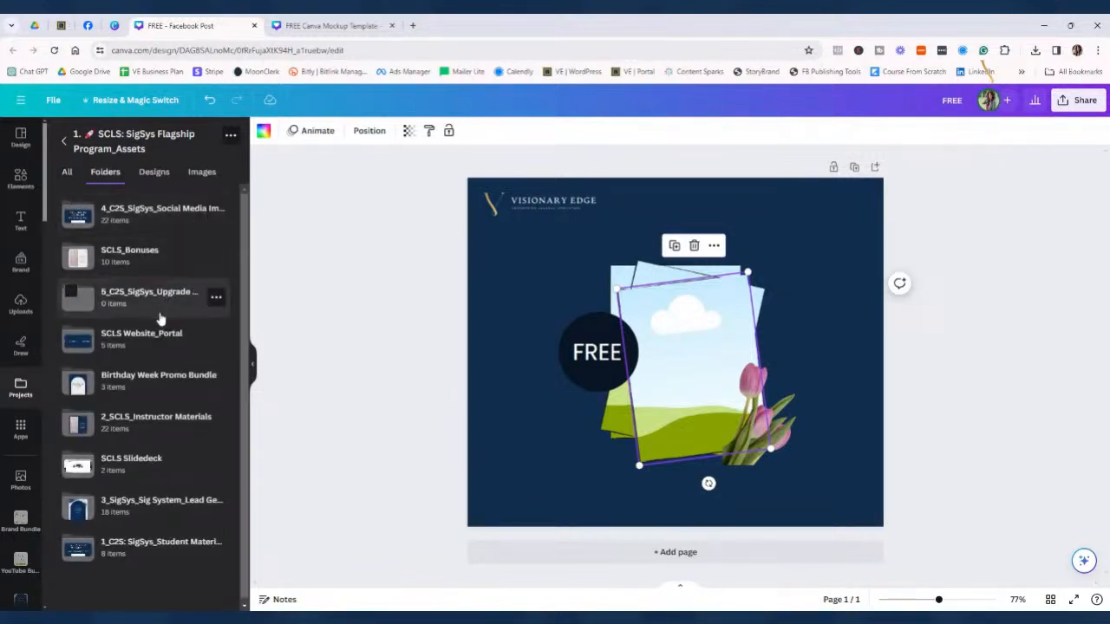
click(139, 506)
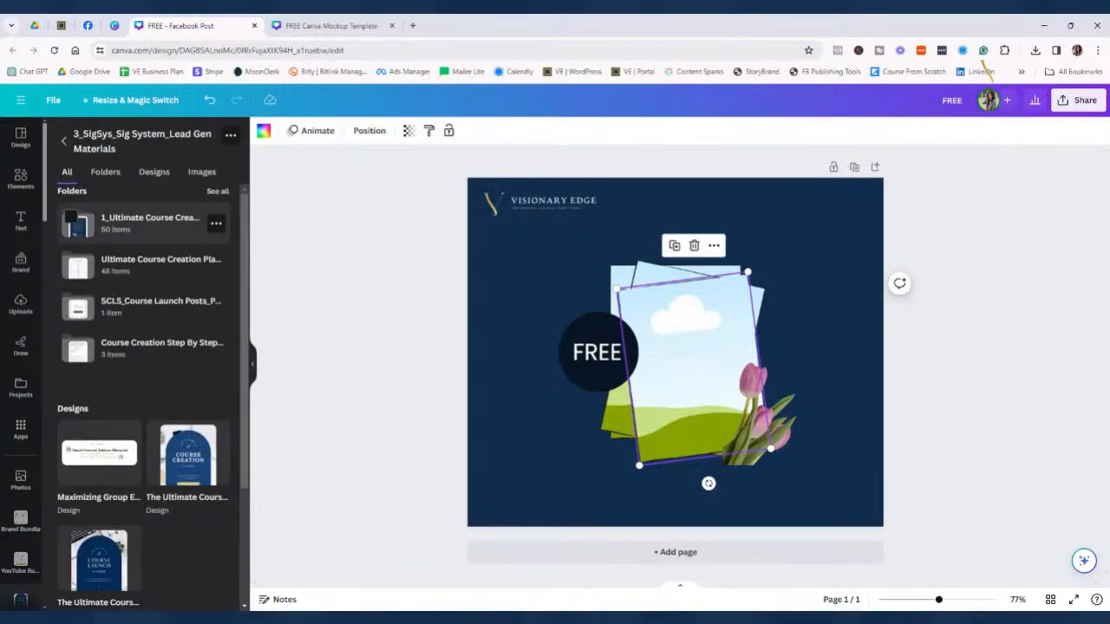
click(147, 222)
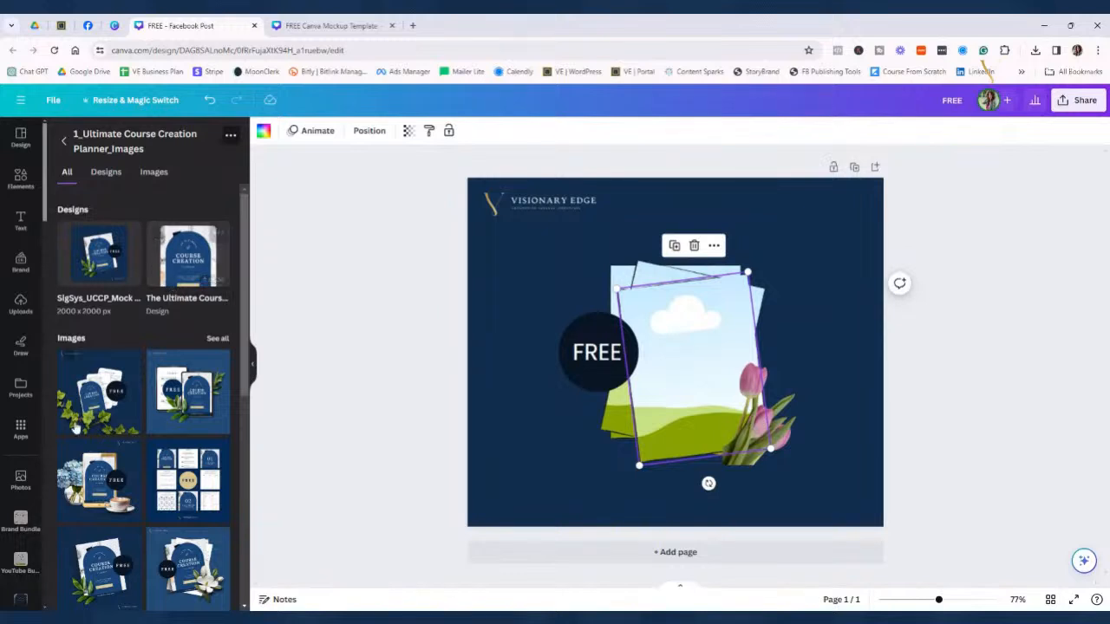
Find the Course Creation planner cover image in the folder and fill the front frame of the stack with it
scroll(122, 438, down, 1)
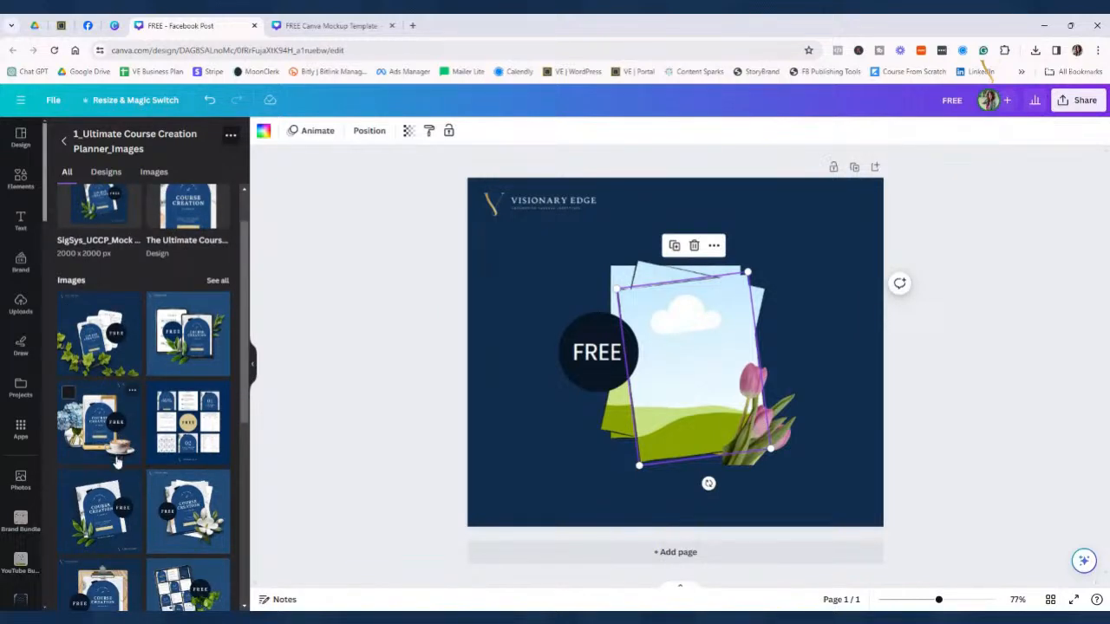
scroll(120, 446, down, 5)
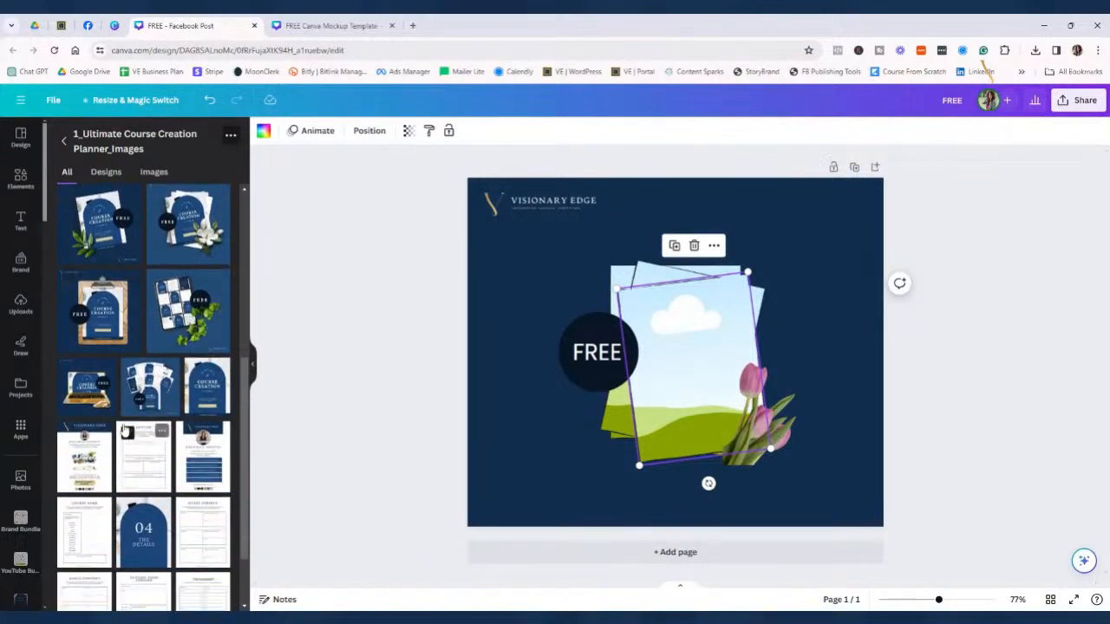
scroll(190, 373, down, 1)
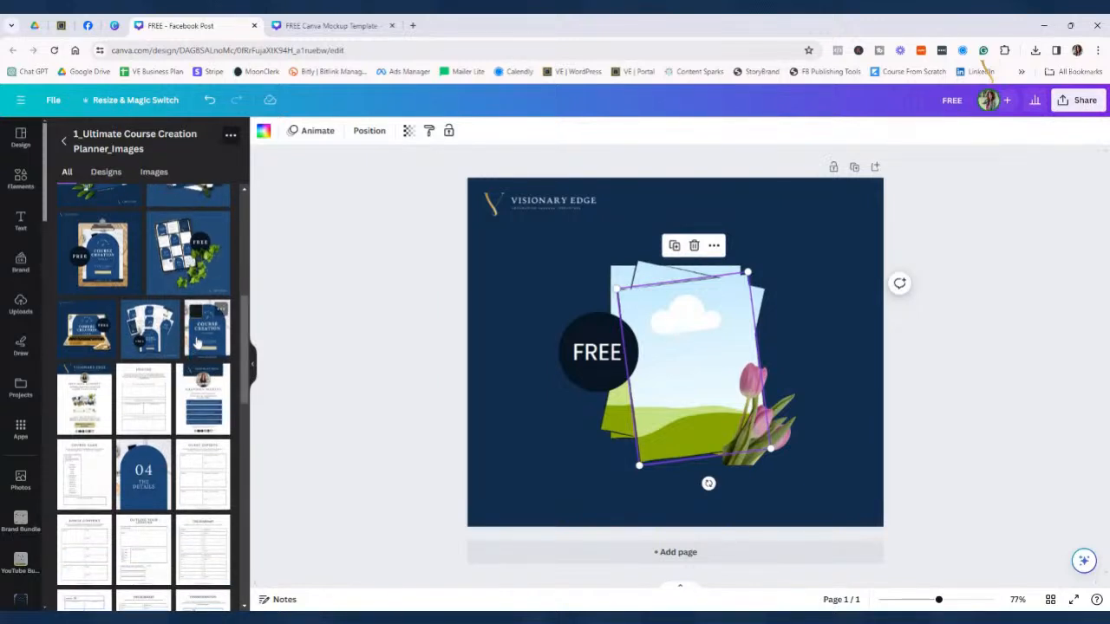
drag(197, 344, 665, 359)
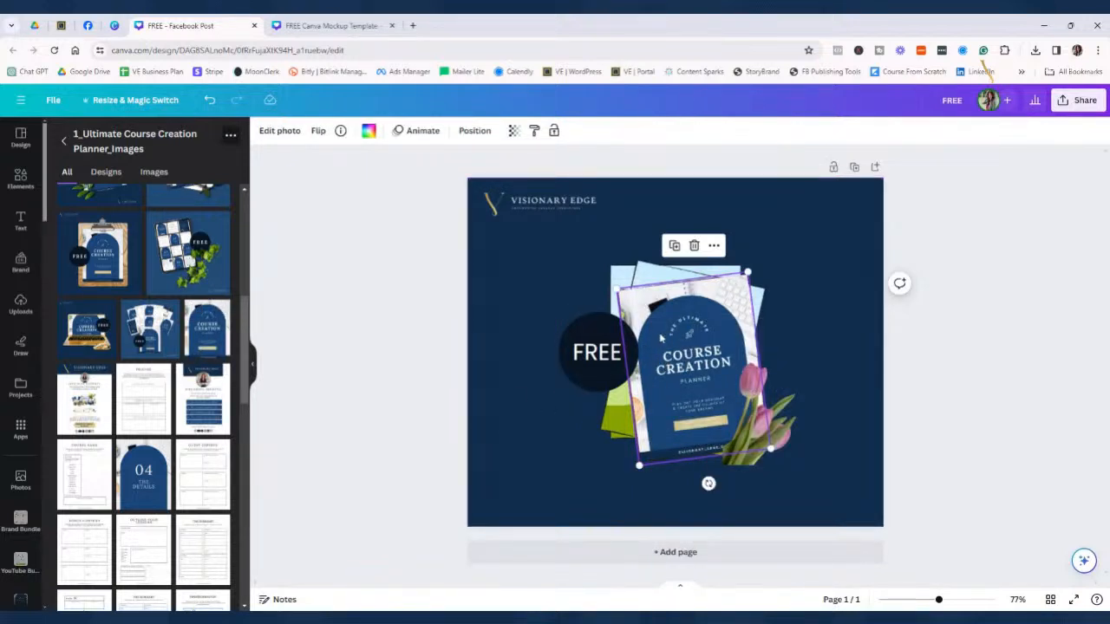
click(209, 100)
drag(311, 330, 734, 417)
click(321, 475)
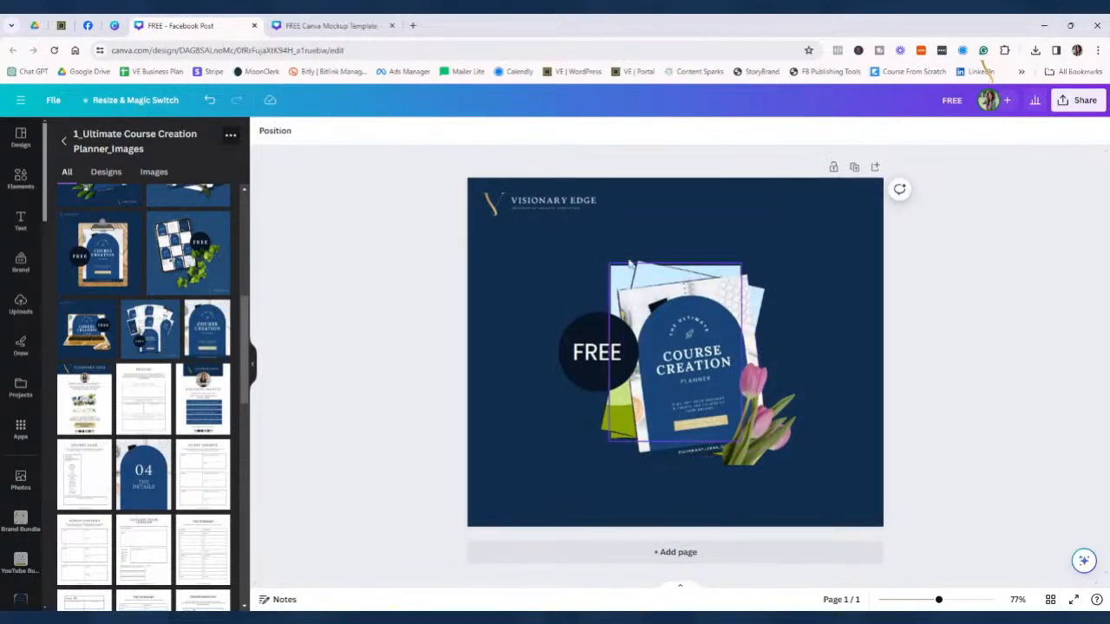
Fill the middle frame with a white planner page and the back frame with the worksheet page that has a navy circle
scroll(128, 526, down, 4)
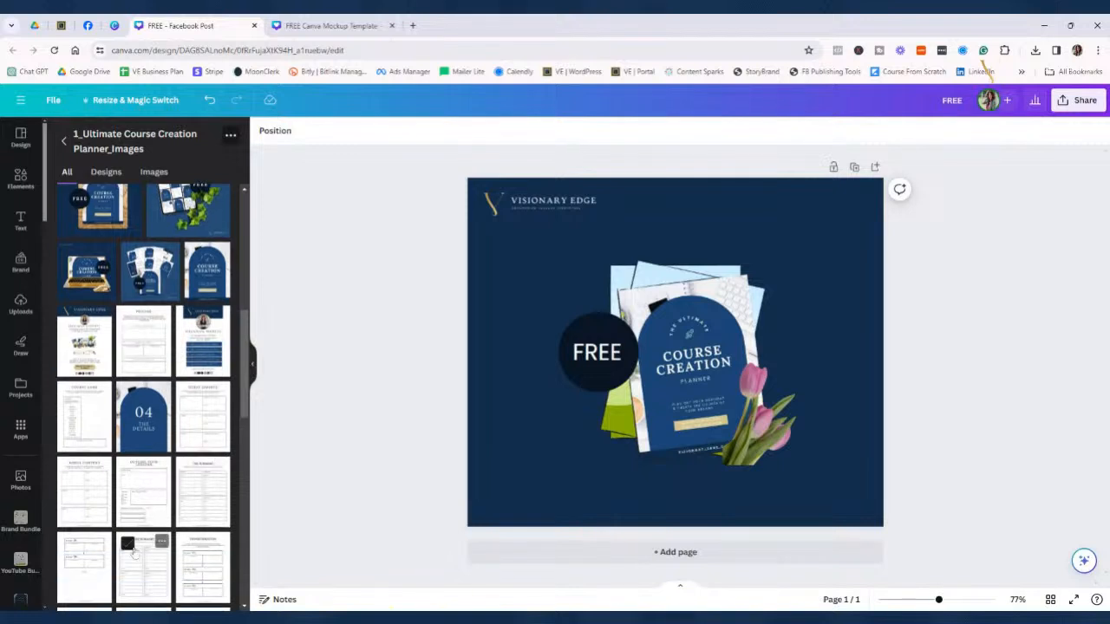
scroll(130, 529, down, 1)
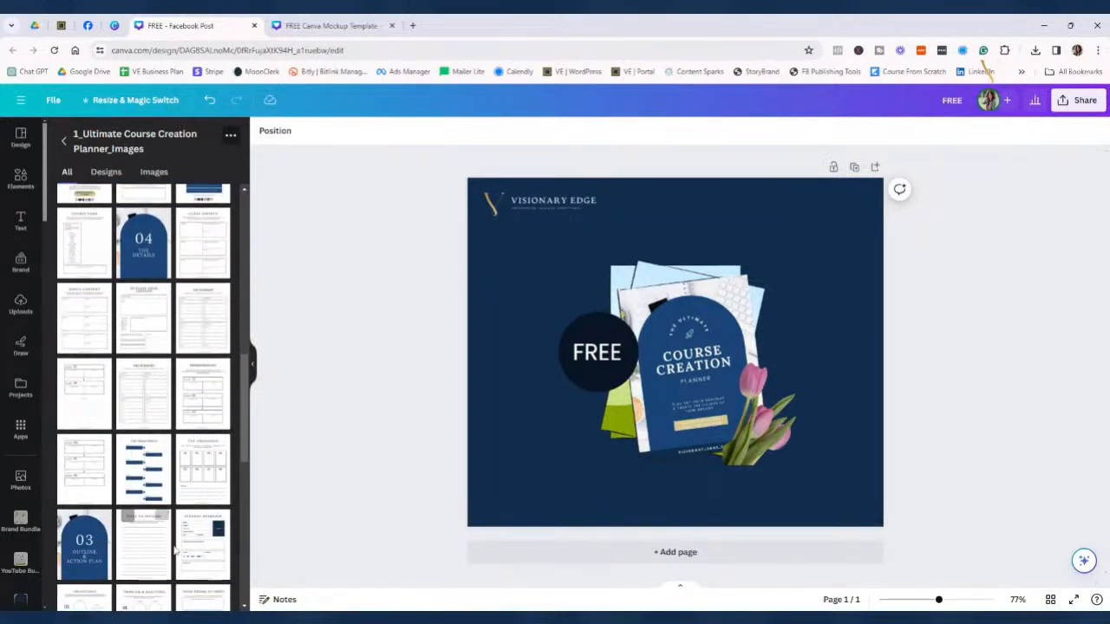
scroll(147, 537, down, 8)
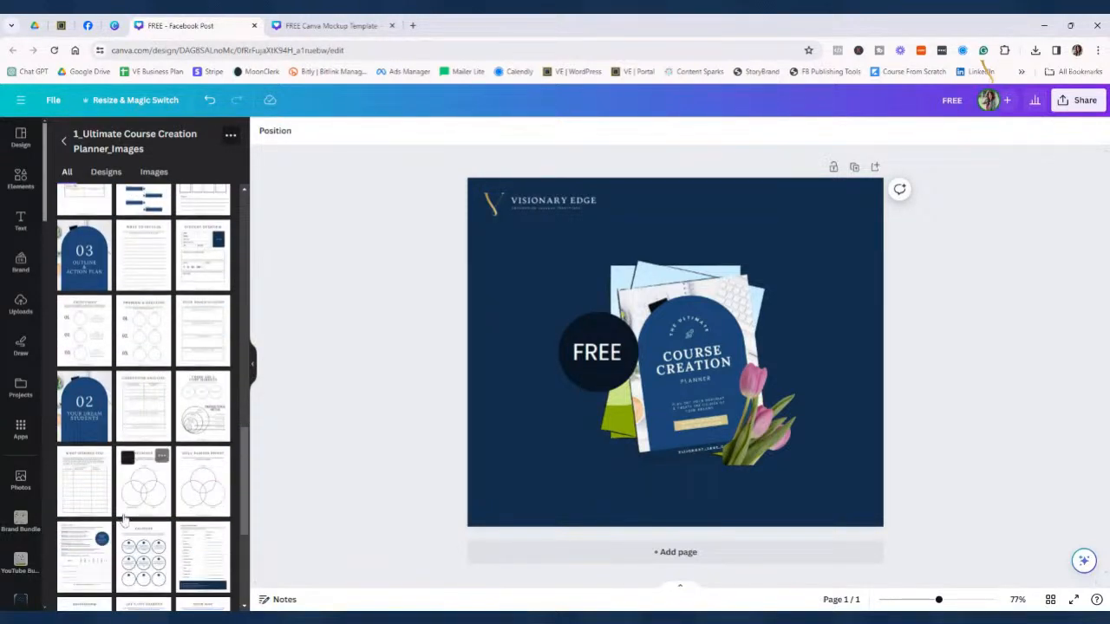
scroll(126, 518, down, 3)
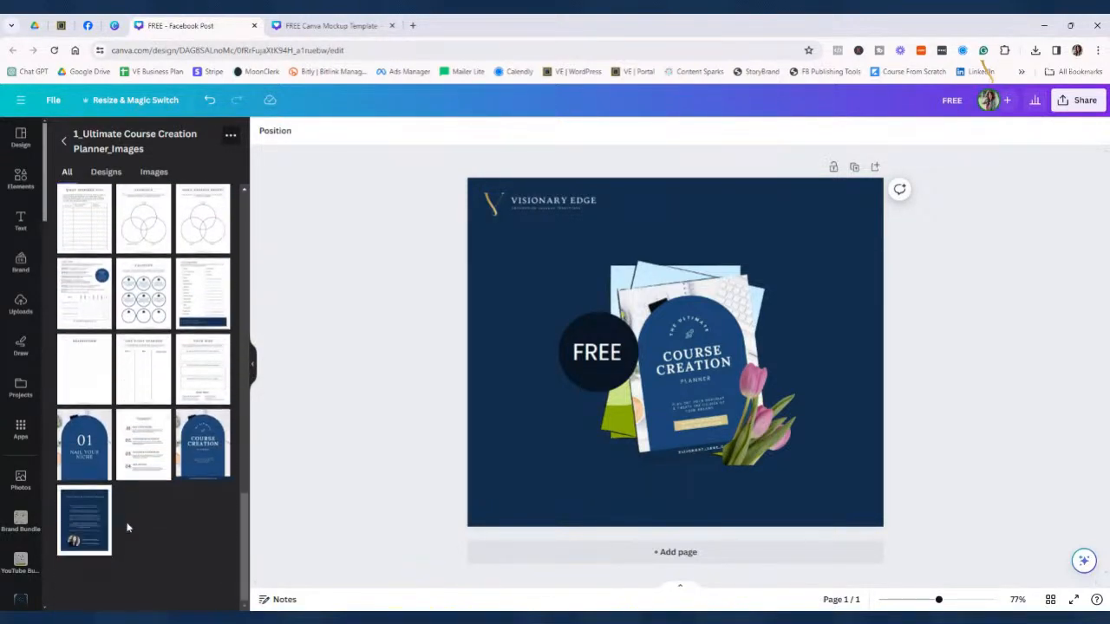
click(145, 470)
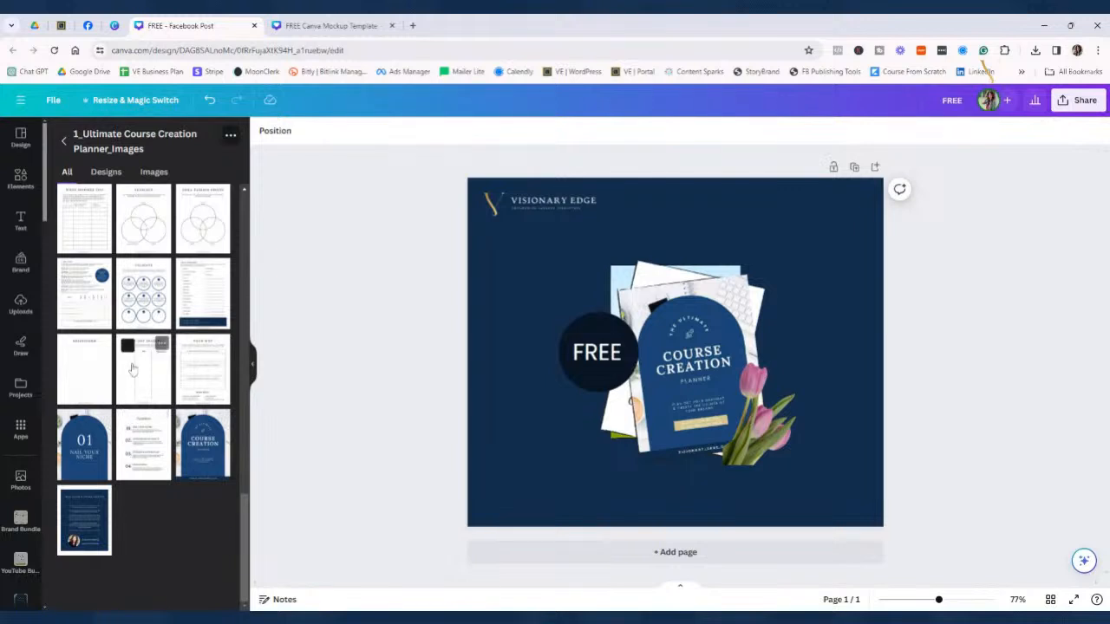
drag(96, 297, 809, 369)
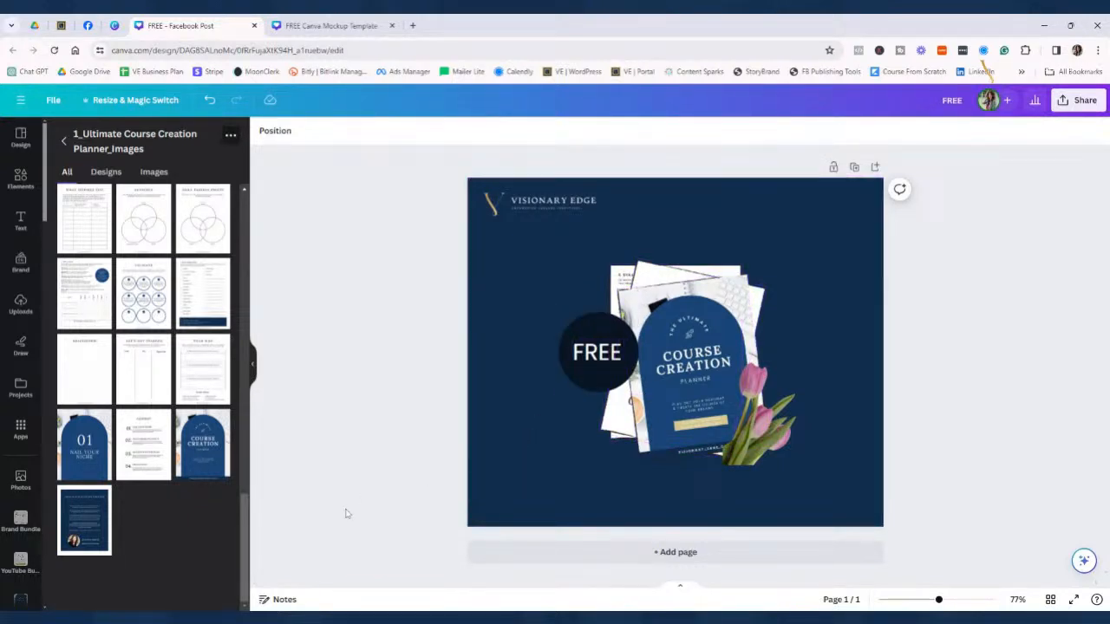
Enlarge the tulip cutout slightly over the lower-right corner of the stacked planner pages
double_click(769, 427)
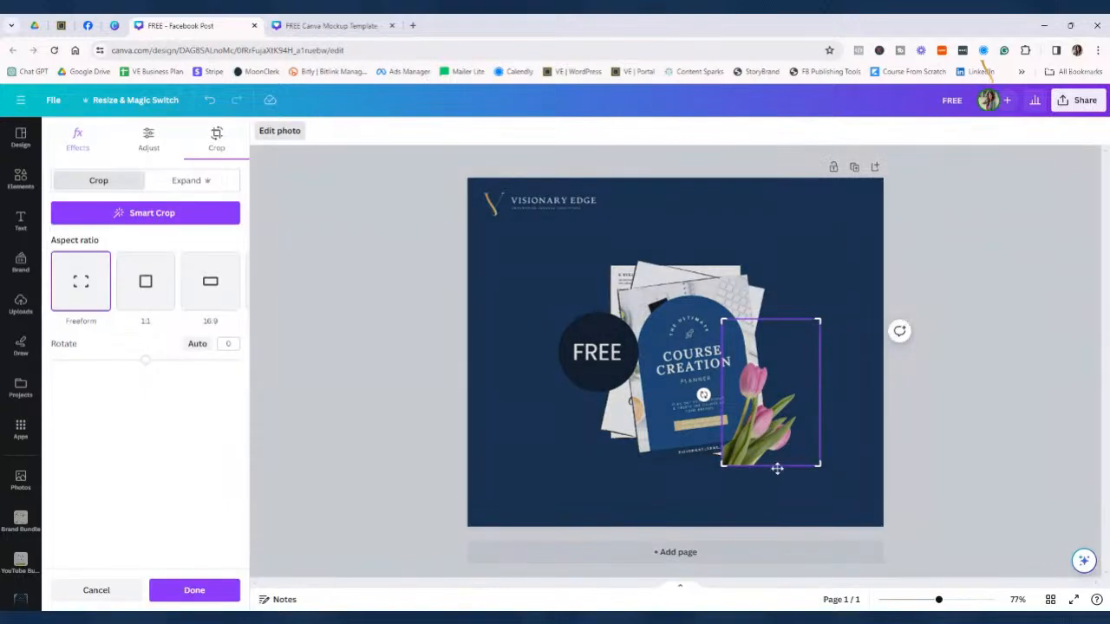
double_click(759, 441)
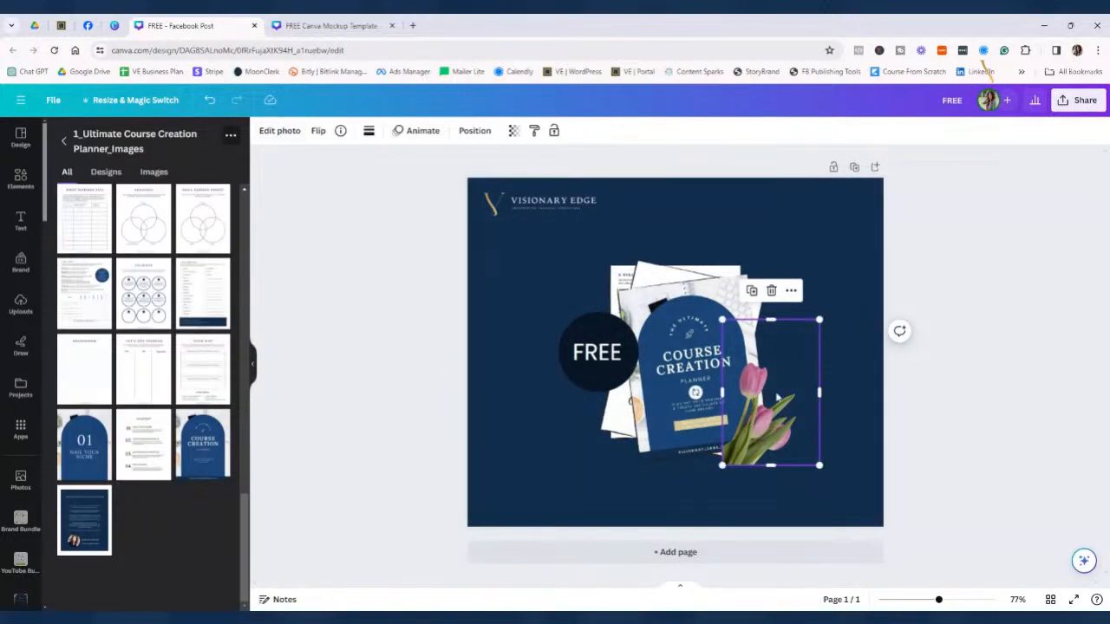
mouse_move(816, 321)
mouse_down()
mouse_move(807, 356)
mouse_move(825, 301)
mouse_up()
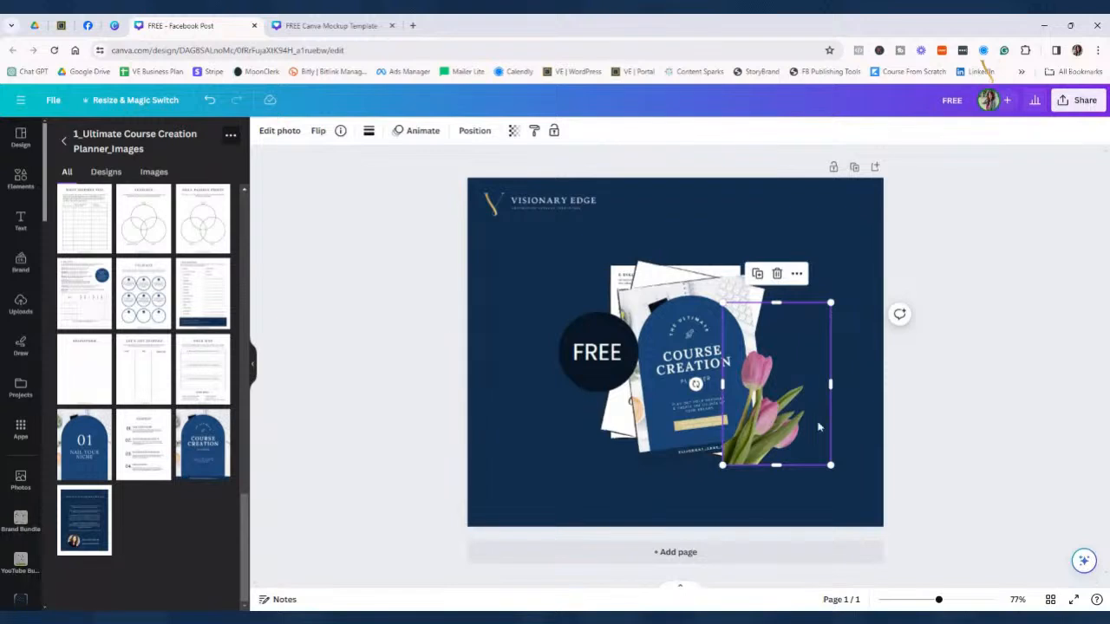
click(959, 420)
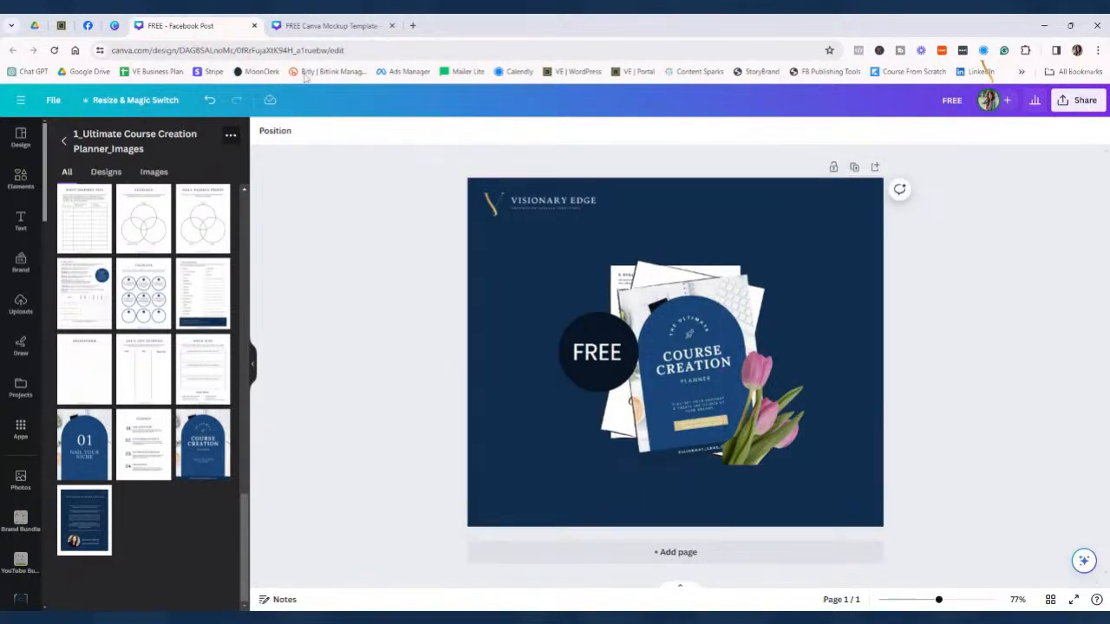
Compare the tulip mockup with the cherry-blossom template and the magnolia version posted in the Facebook group
click(330, 25)
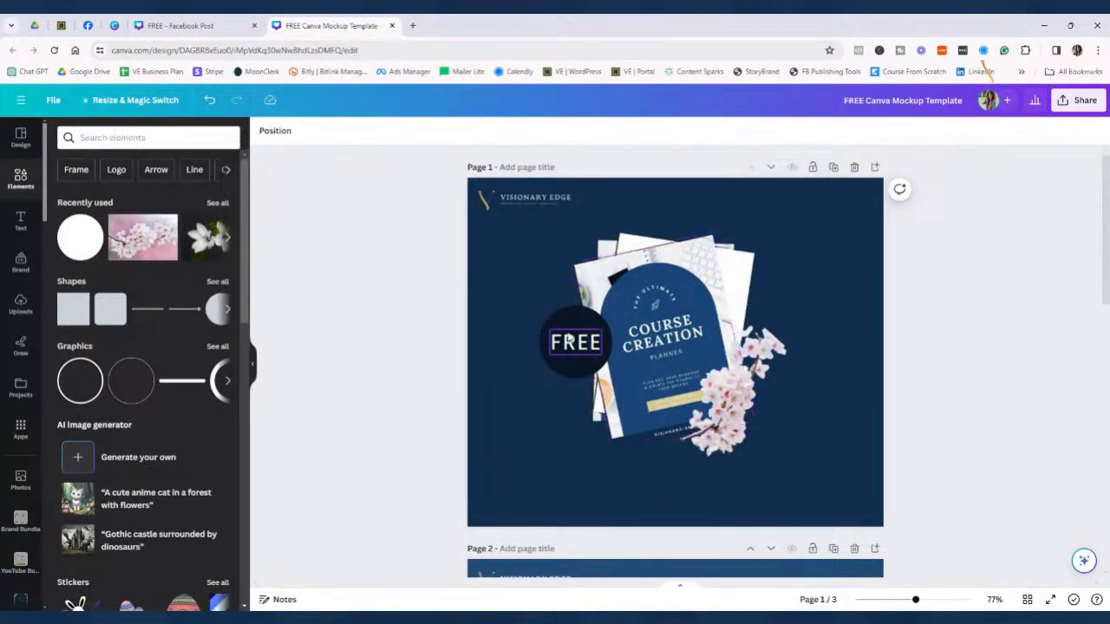
click(88, 25)
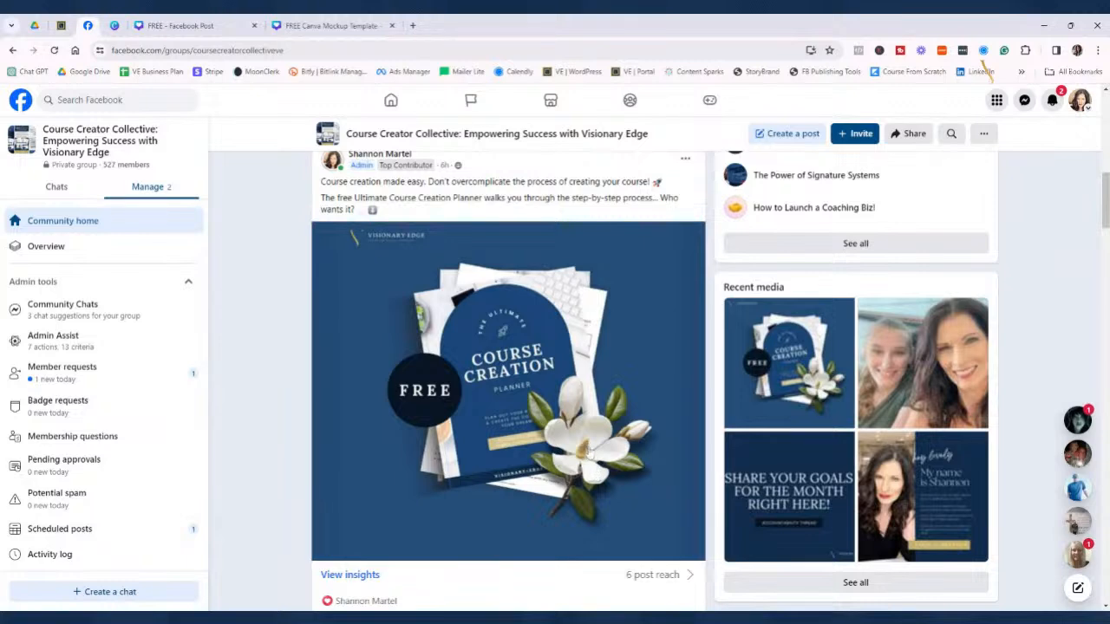
click(312, 26)
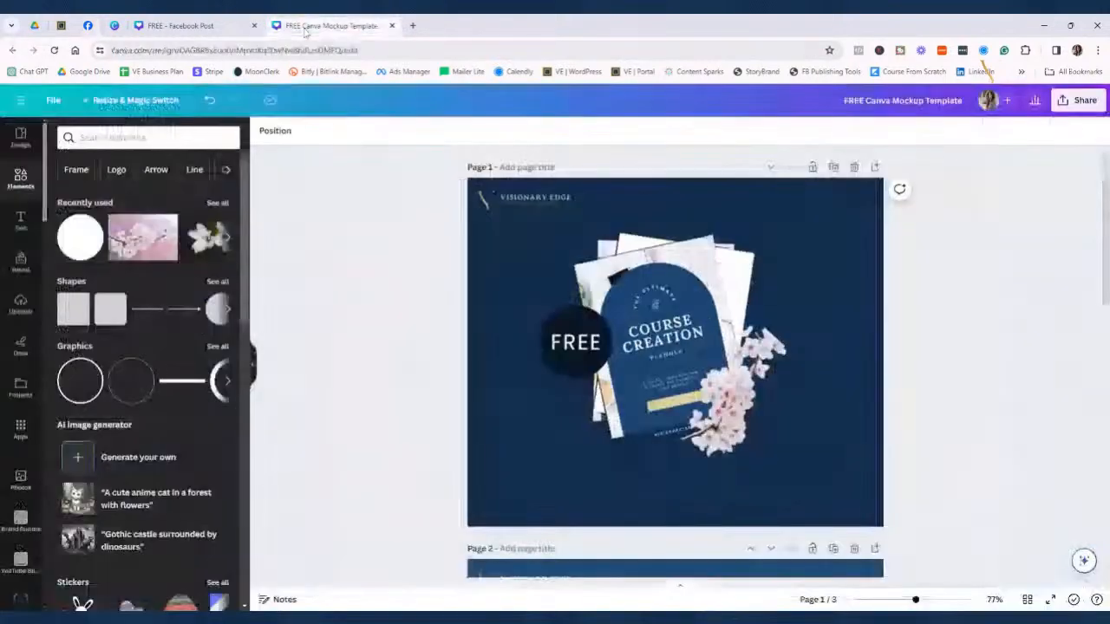
click(180, 25)
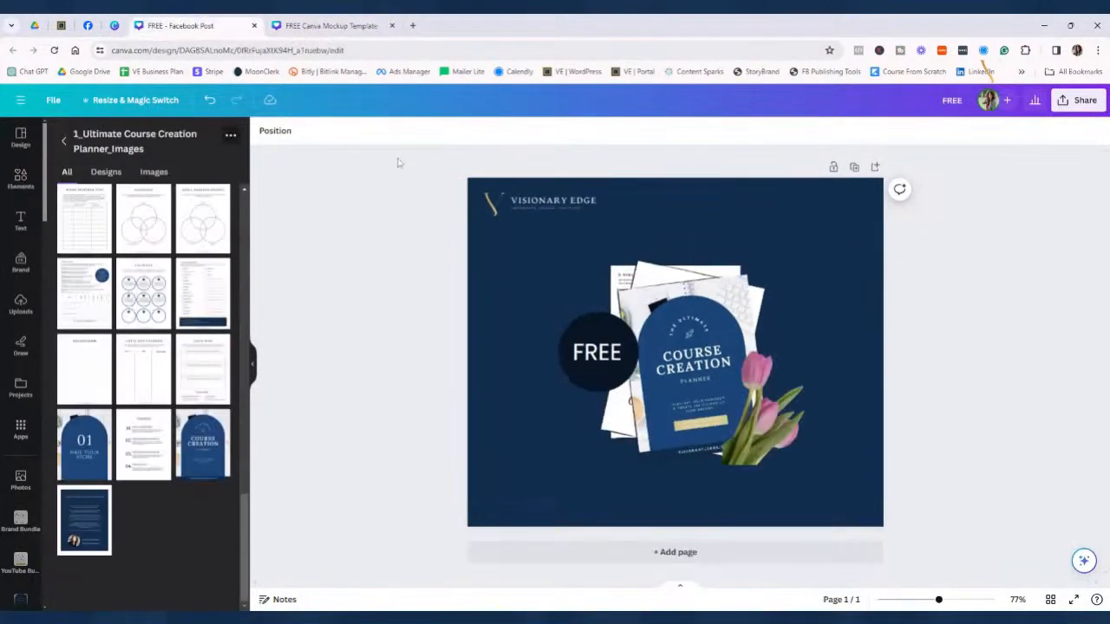
Rotate the tulip cutout slightly clockwise and shift it a little down over the planner cover's lower-right corner
click(780, 417)
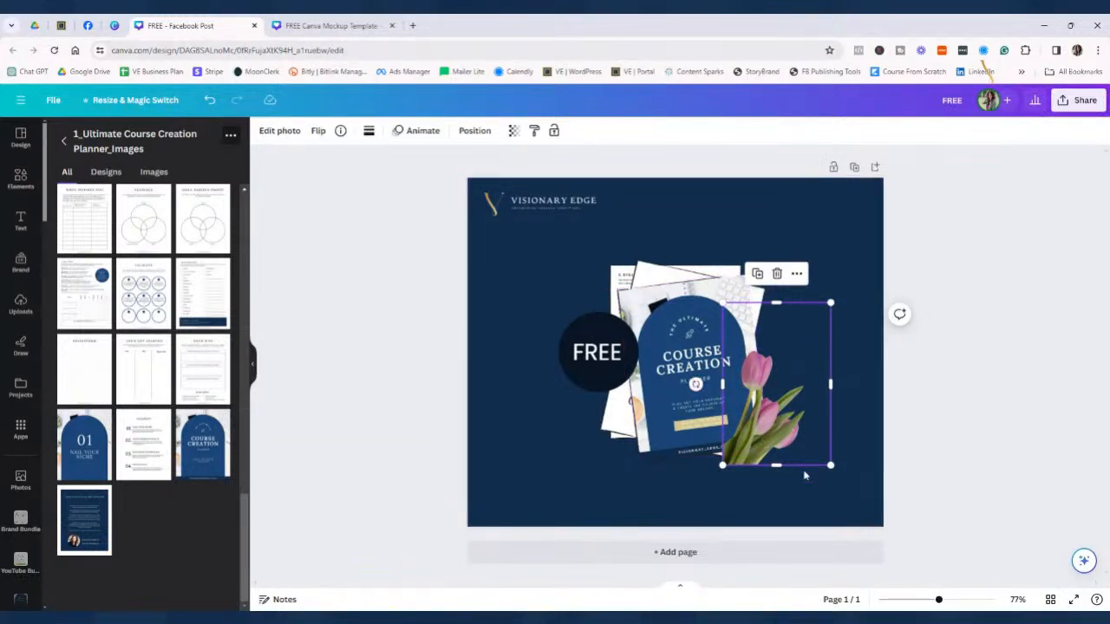
drag(696, 383, 689, 374)
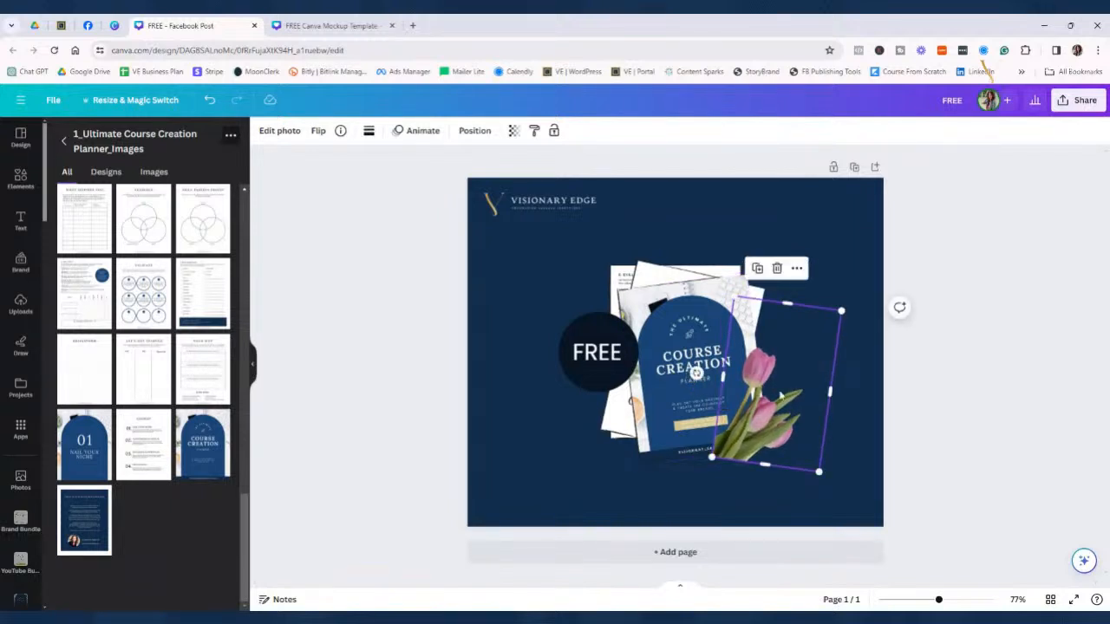
drag(781, 395, 777, 402)
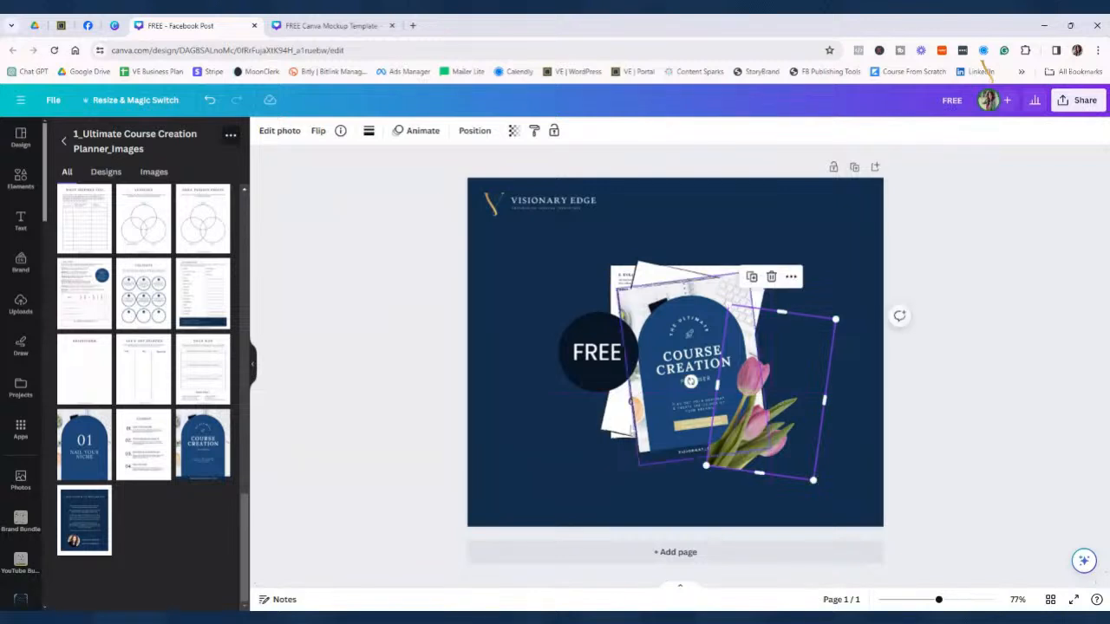
click(413, 394)
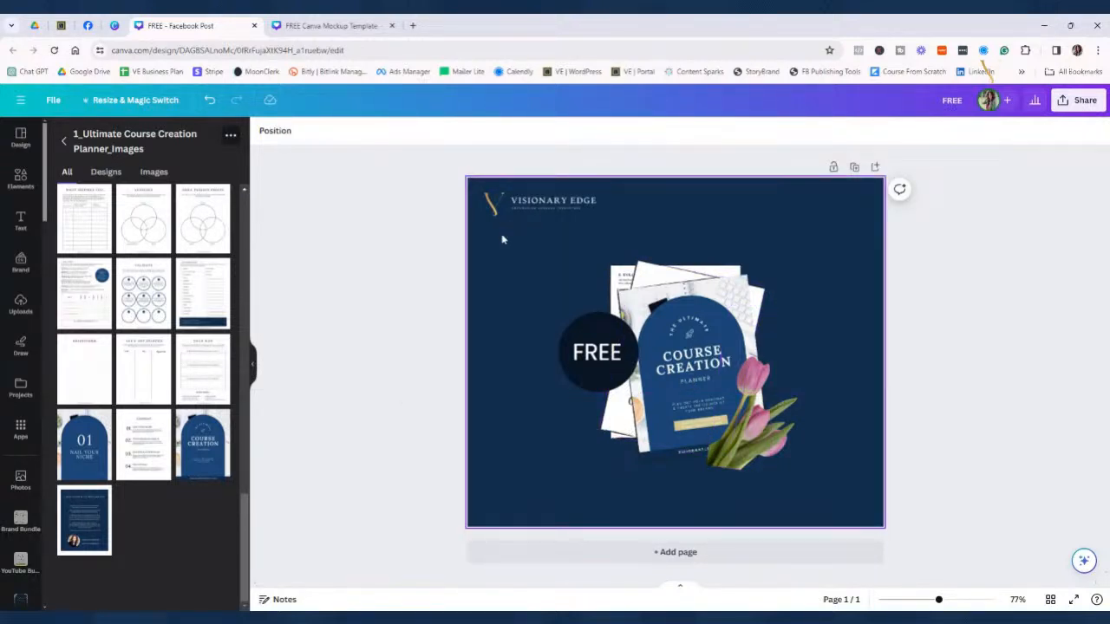
Select the page stack, FREE badge and tulips together, enlarge them slightly and centre them on the page
mouse_move(407, 250)
mouse_down()
mouse_move(805, 250)
mouse_move(859, 442)
mouse_move(856, 501)
mouse_up()
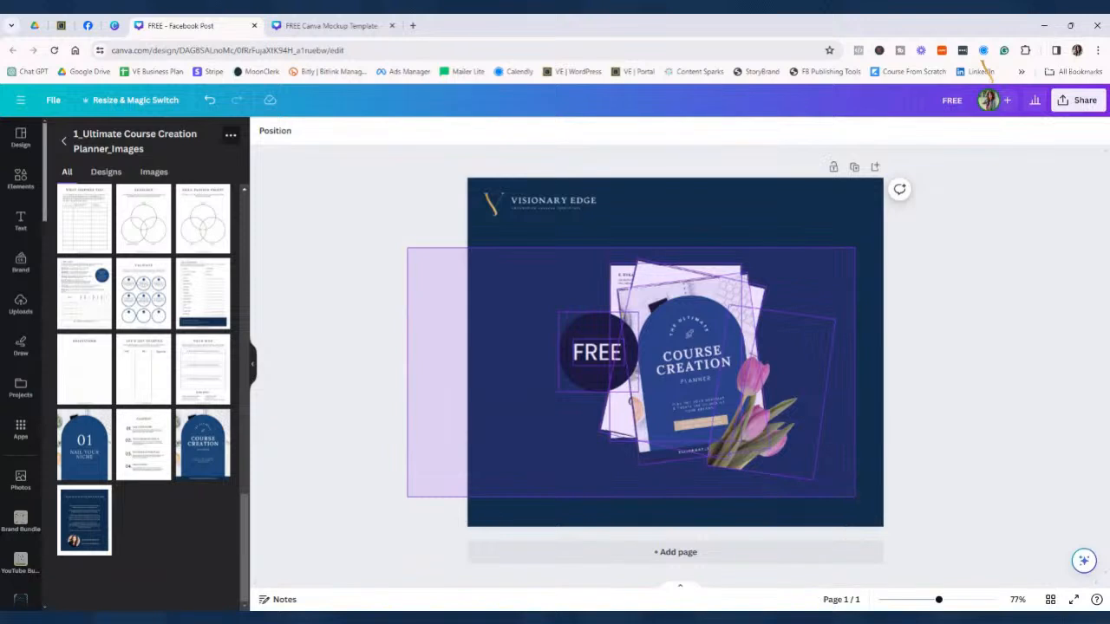
drag(856, 501, 856, 501)
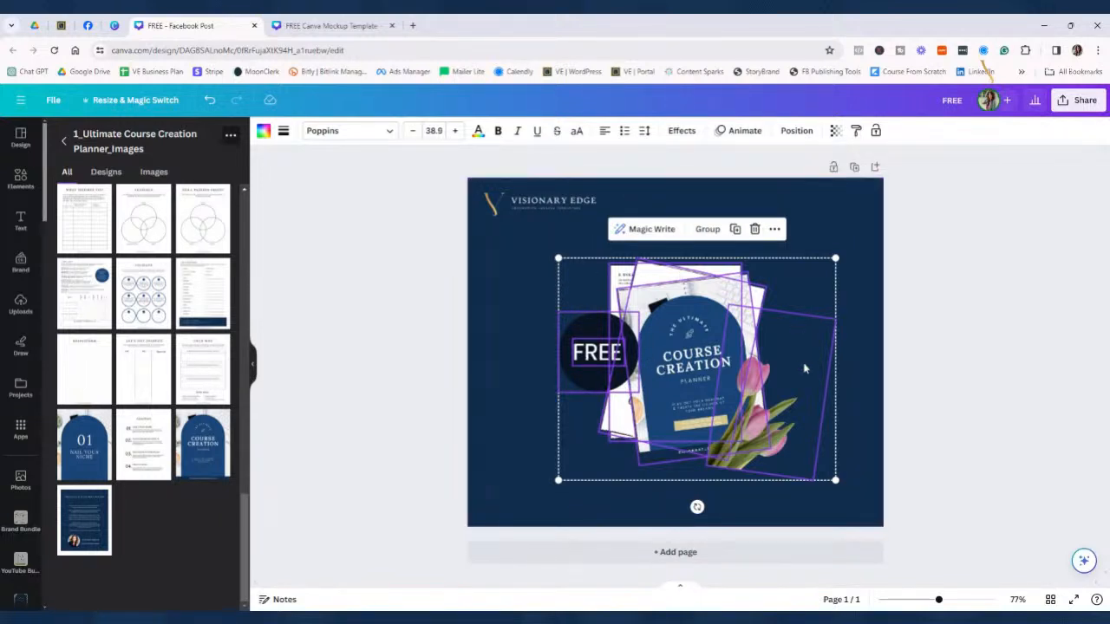
drag(716, 382, 694, 379)
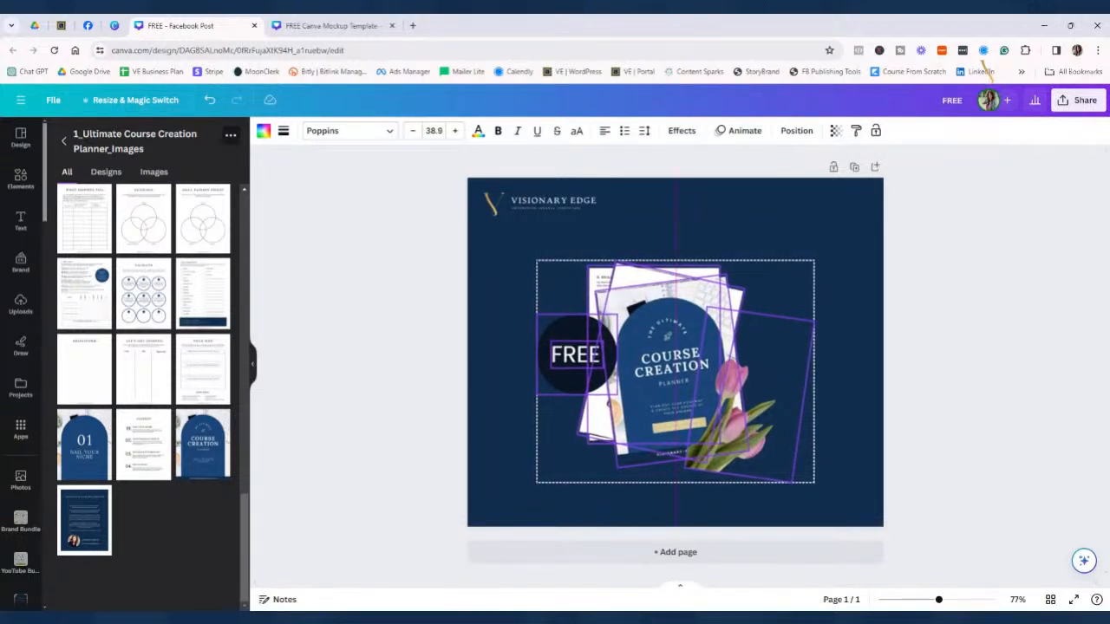
drag(695, 380, 697, 381)
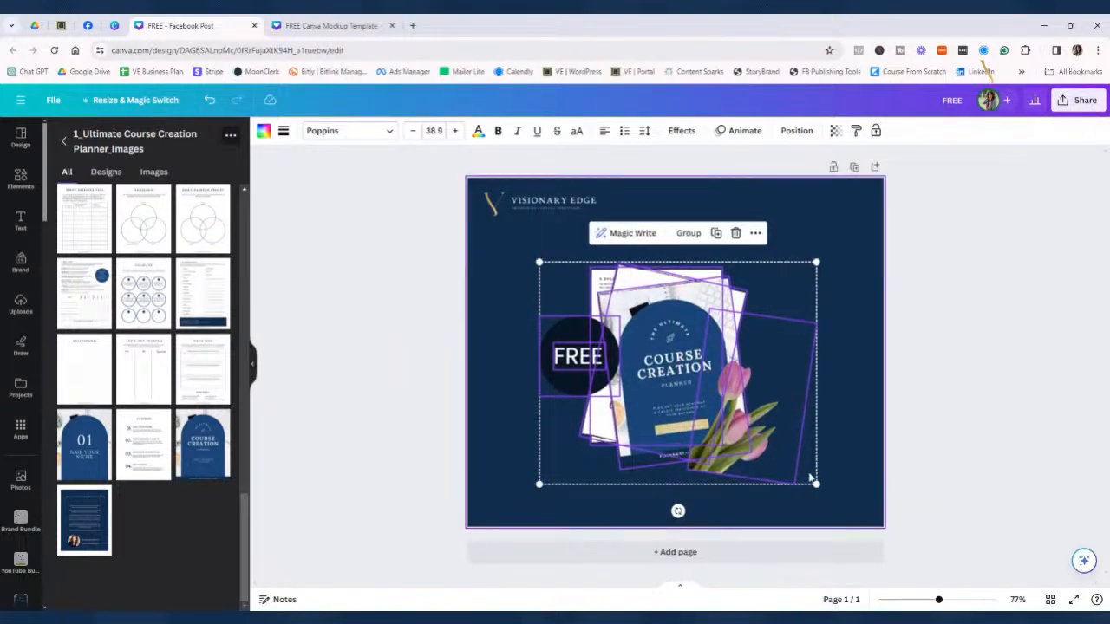
mouse_move(816, 483)
mouse_down()
mouse_move(793, 462)
mouse_move(820, 485)
mouse_up()
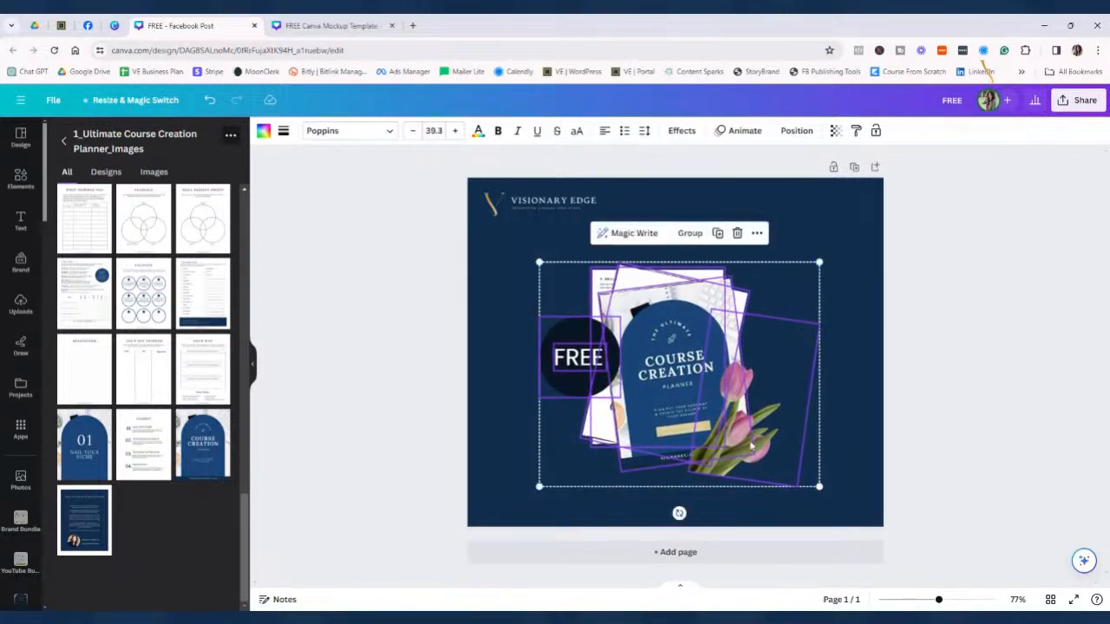
mouse_move(706, 408)
mouse_down()
mouse_move(711, 382)
mouse_move(705, 395)
mouse_up()
click(985, 404)
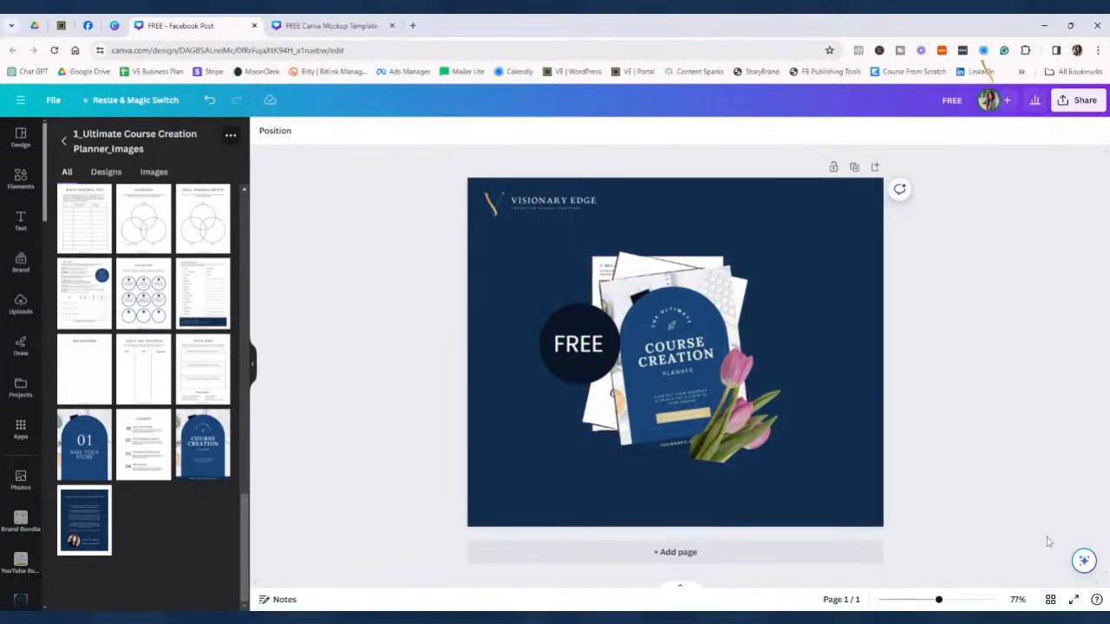
Preview the finished mockup in full screen and duplicate its page twice
click(1074, 599)
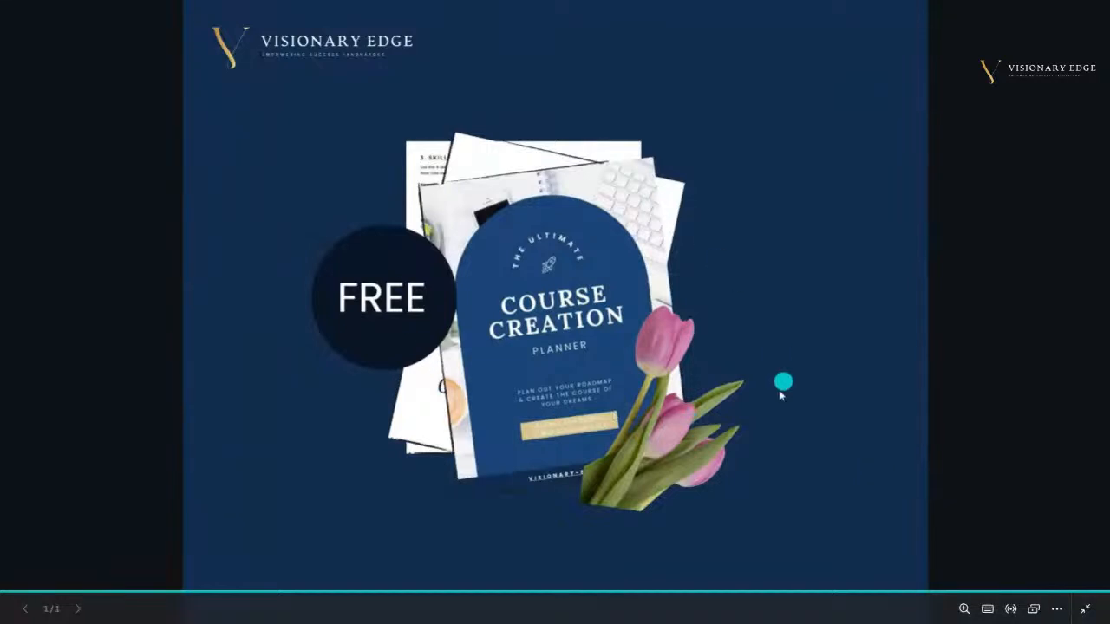
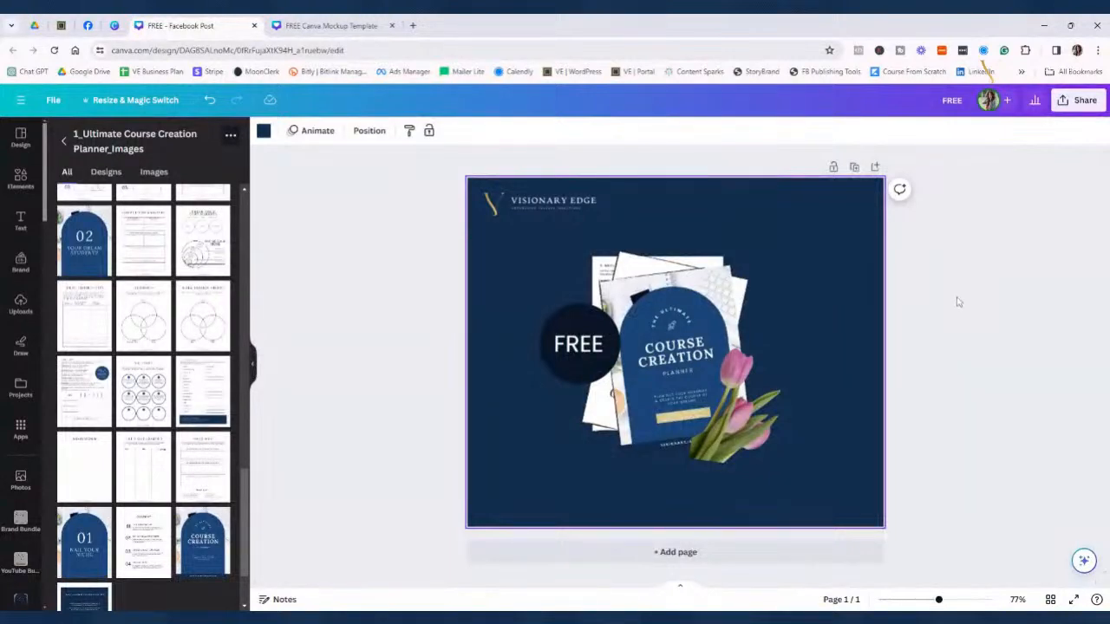
click(854, 167)
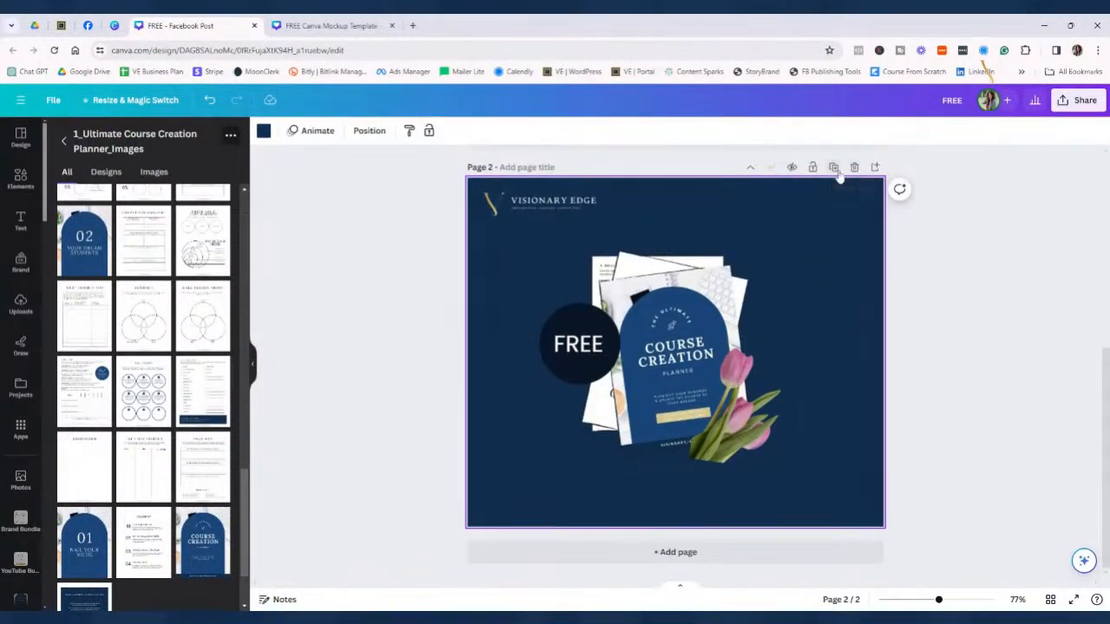
click(833, 167)
Review the background and FREE badge colour variations on the three pages of the FREE Canva Mockup Template design
click(333, 26)
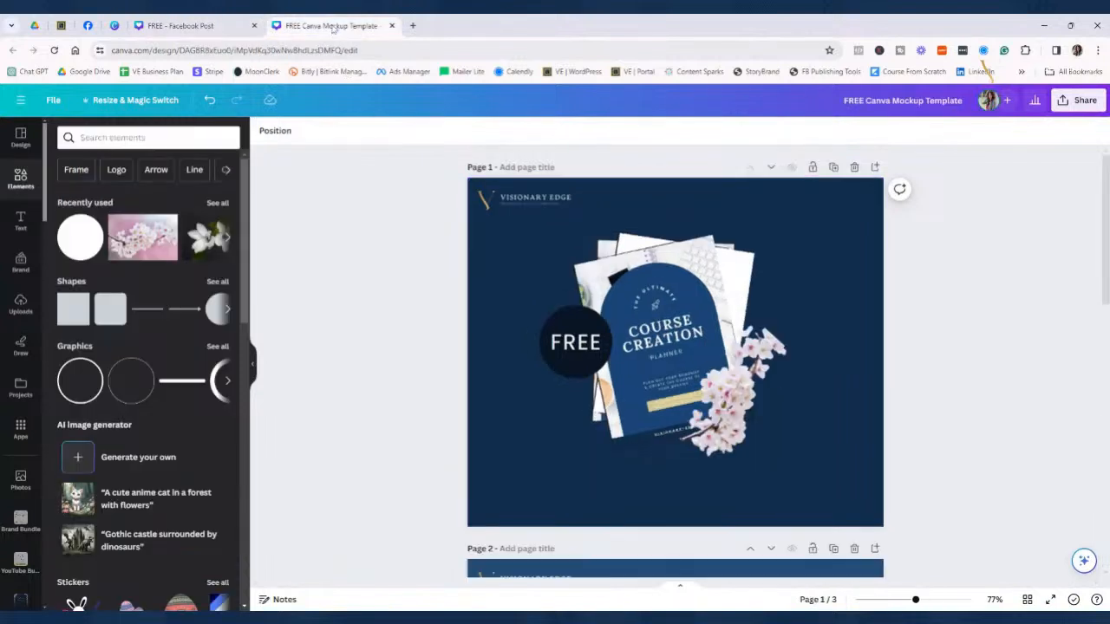
scroll(457, 340, down, 6)
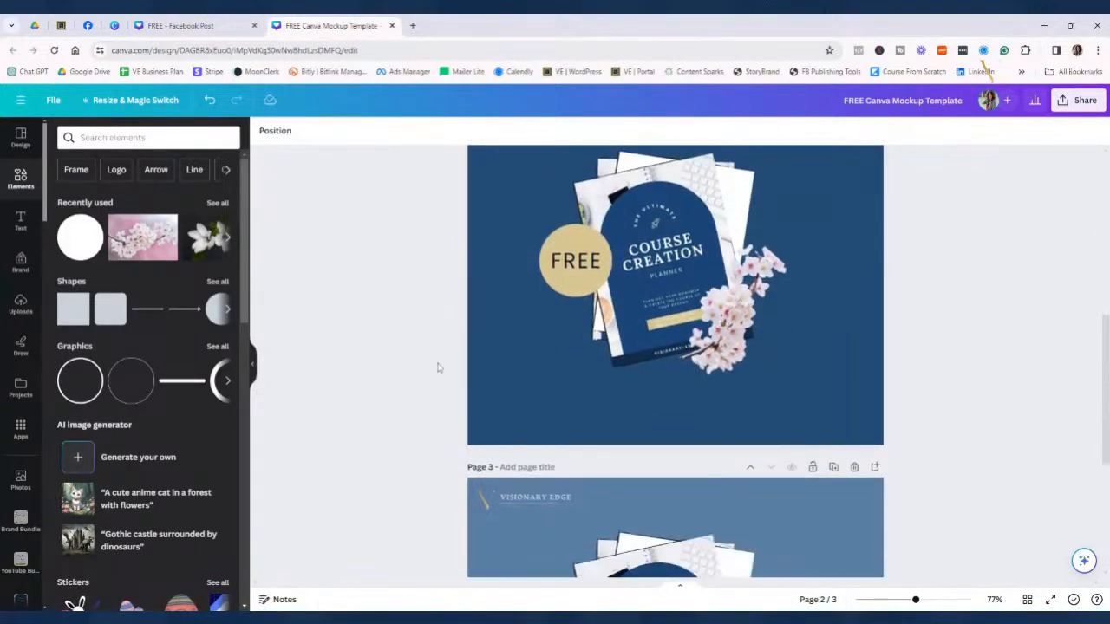
scroll(441, 371, down, 2)
scroll(443, 375, down, 2)
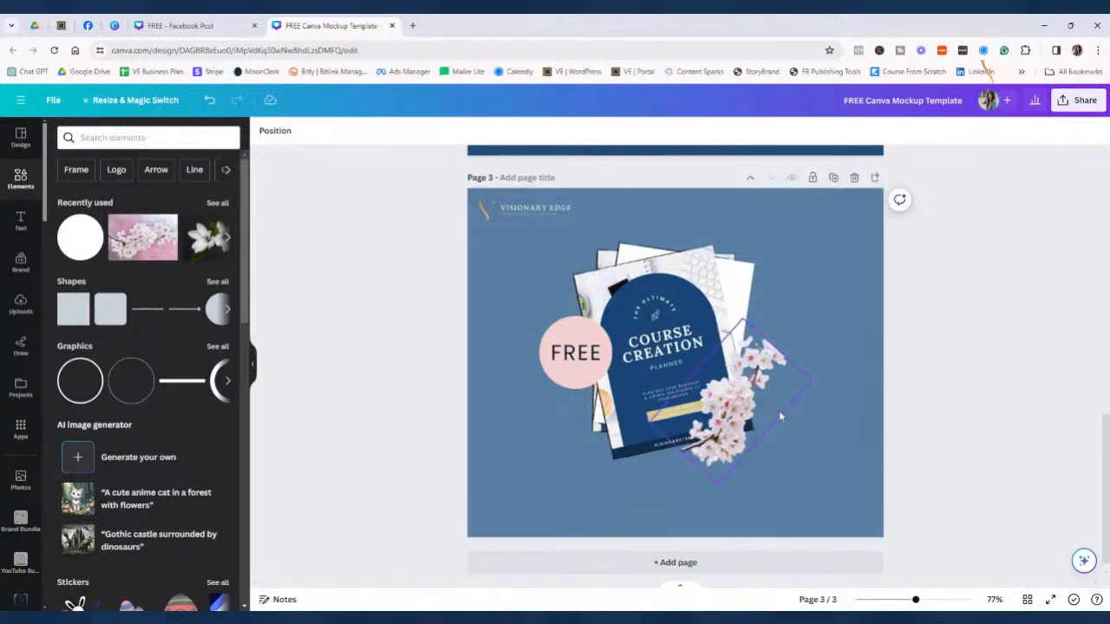
scroll(640, 308, up, 2)
scroll(640, 308, up, 10)
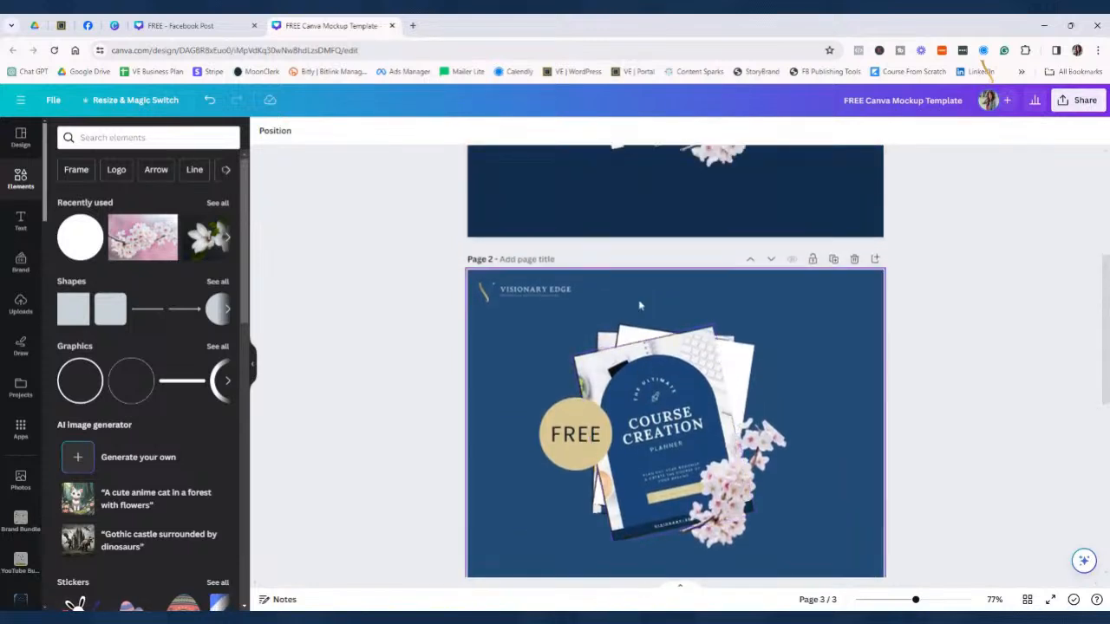
scroll(612, 332, up, 1)
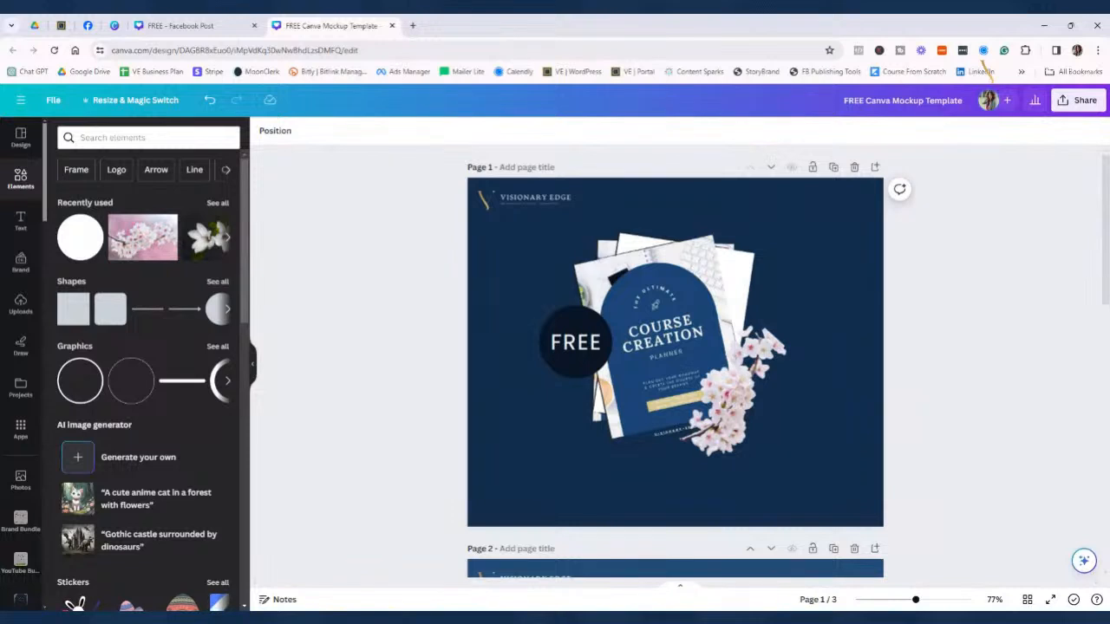
Search the elements library for "coffee cup" and limit the results to graphics
click(113, 137)
text(co)
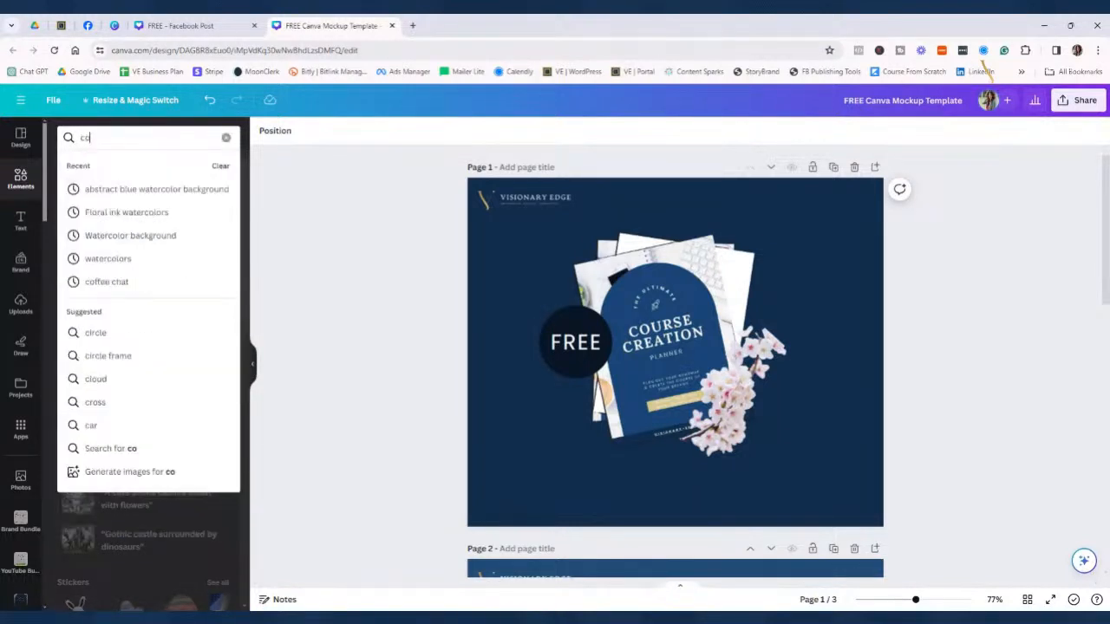
text(ffee)
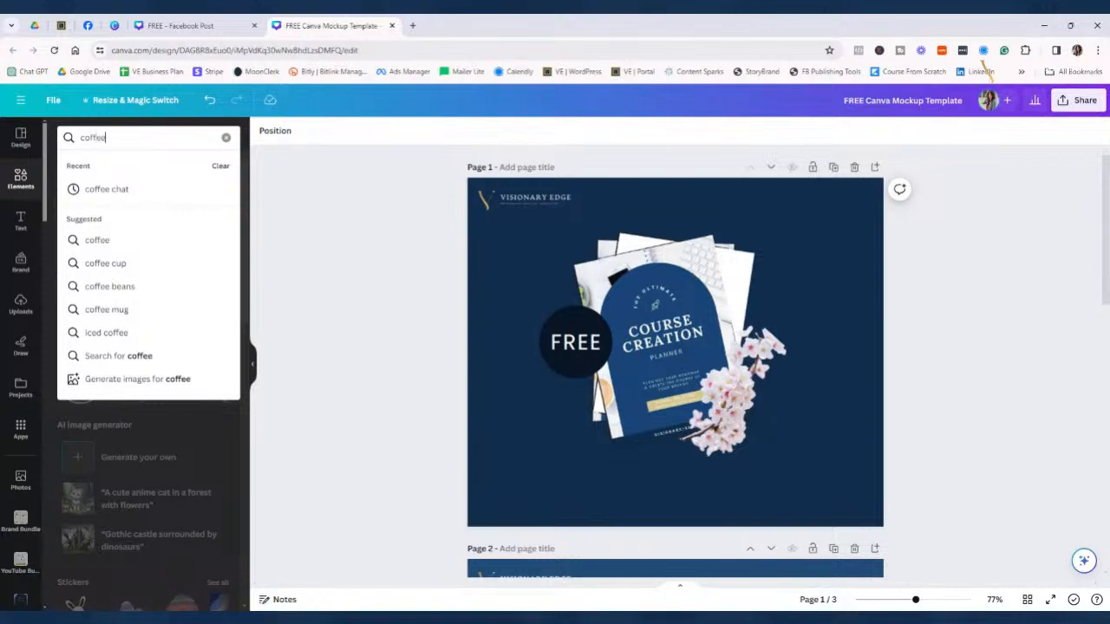
text( cup)
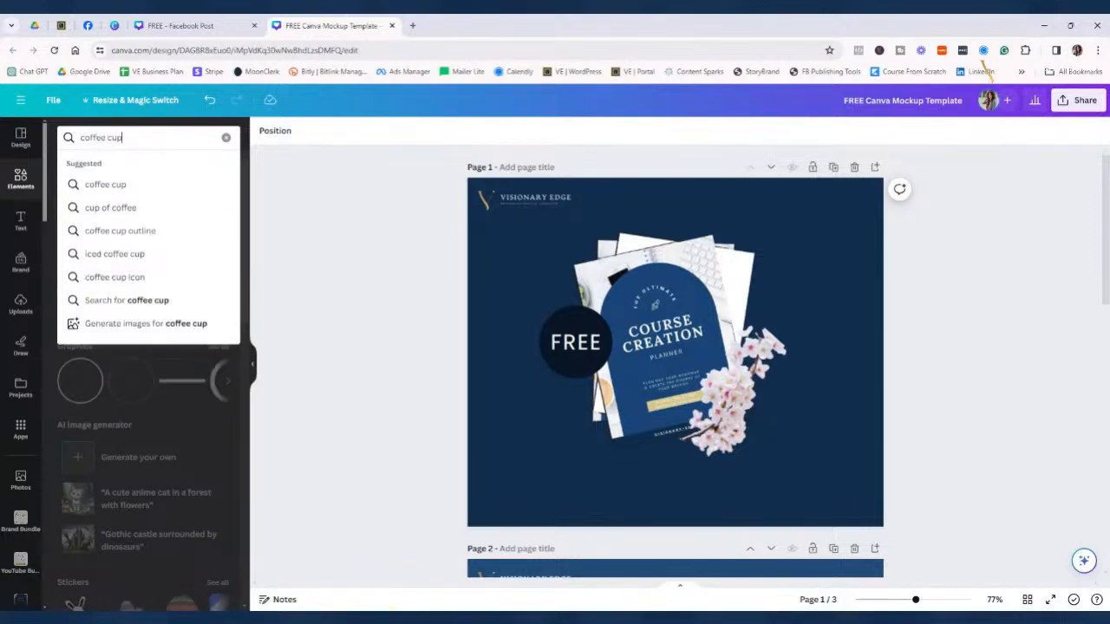
key(Return)
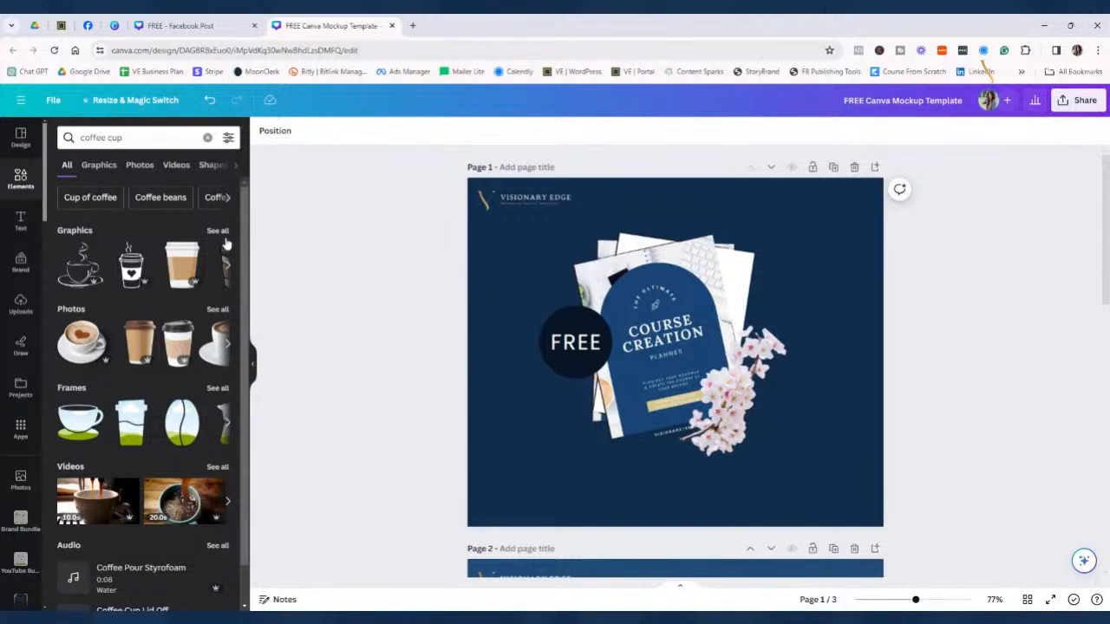
click(101, 166)
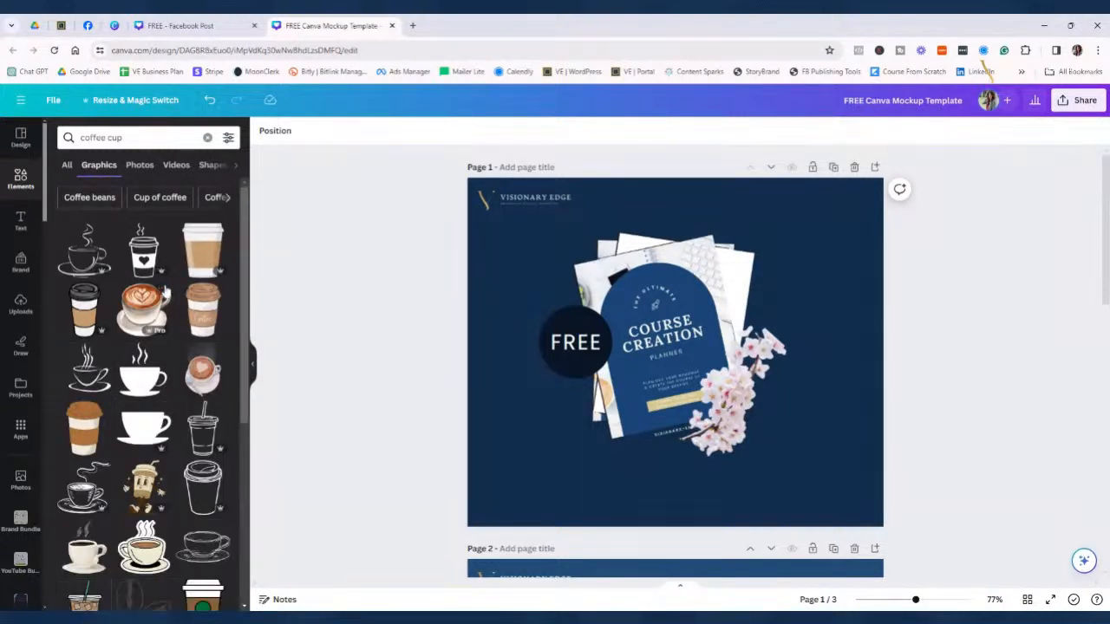
Try adding the latte cup graphic with leaf-shaped foam art to page 1 of the template, and undo it
click(138, 312)
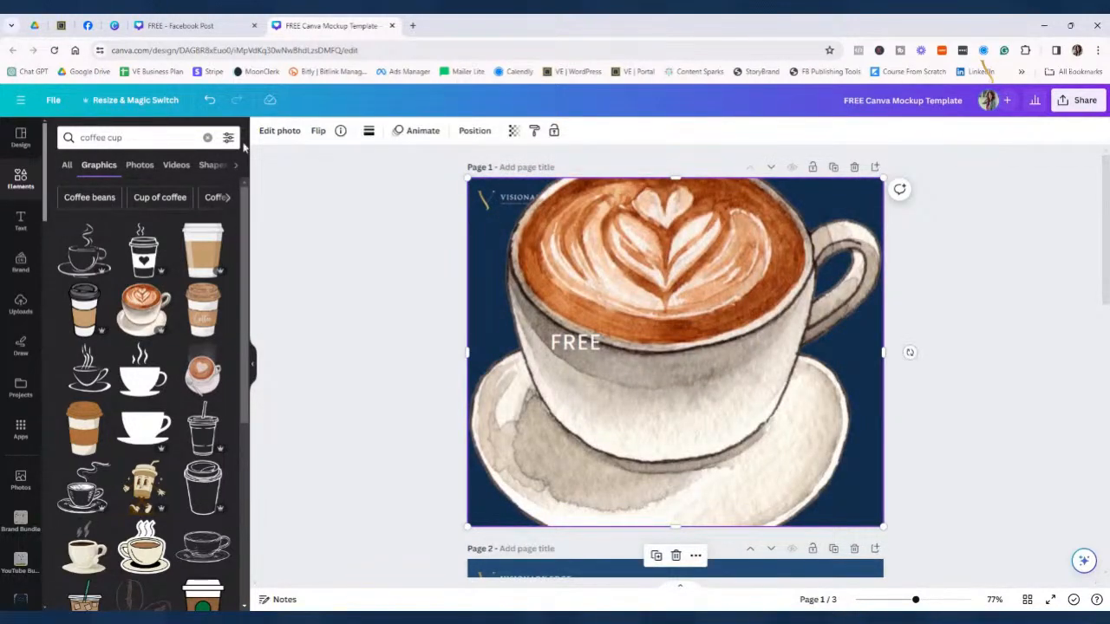
click(210, 101)
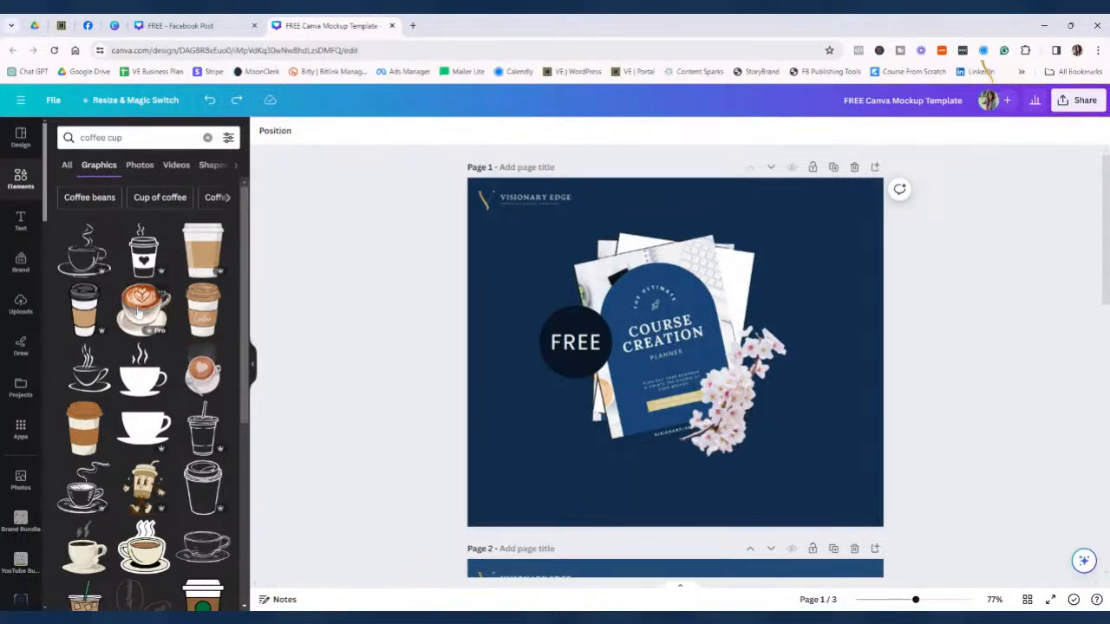
Try adding the coffee cup graphic with the heart-shaped foam to page 1 and adjusting its crop, and undo it
drag(208, 373, 484, 397)
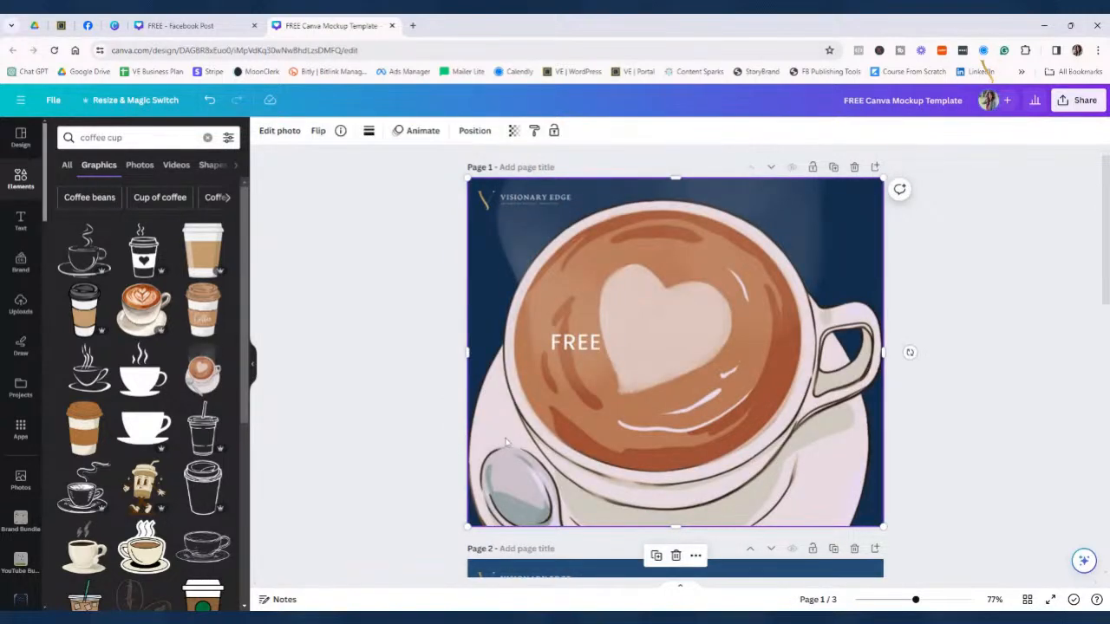
double_click(506, 442)
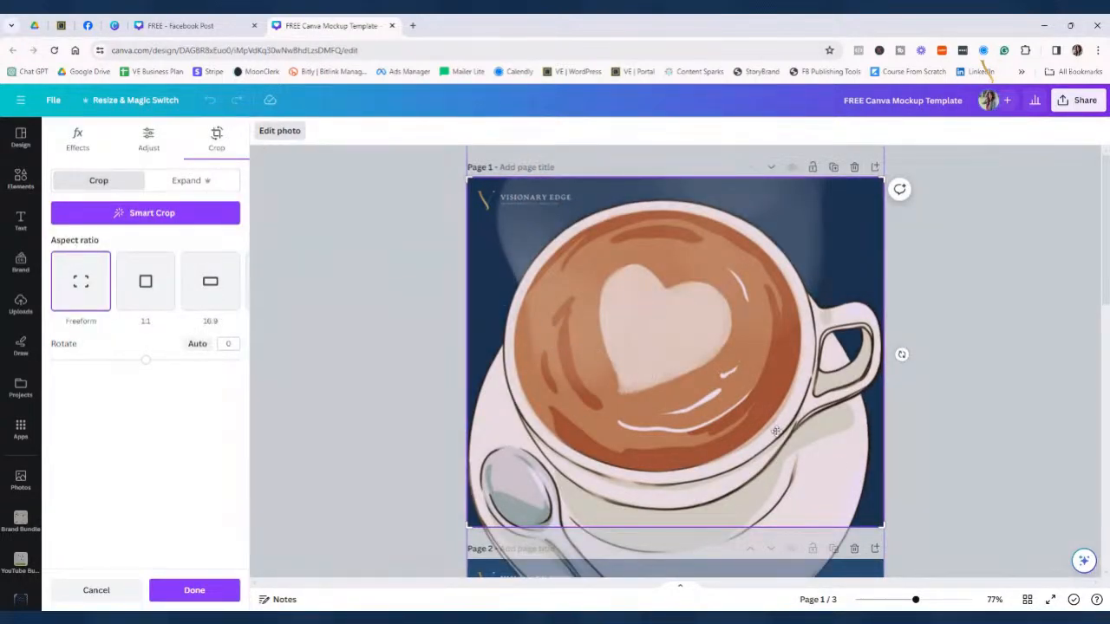
scroll(743, 442, down, 3)
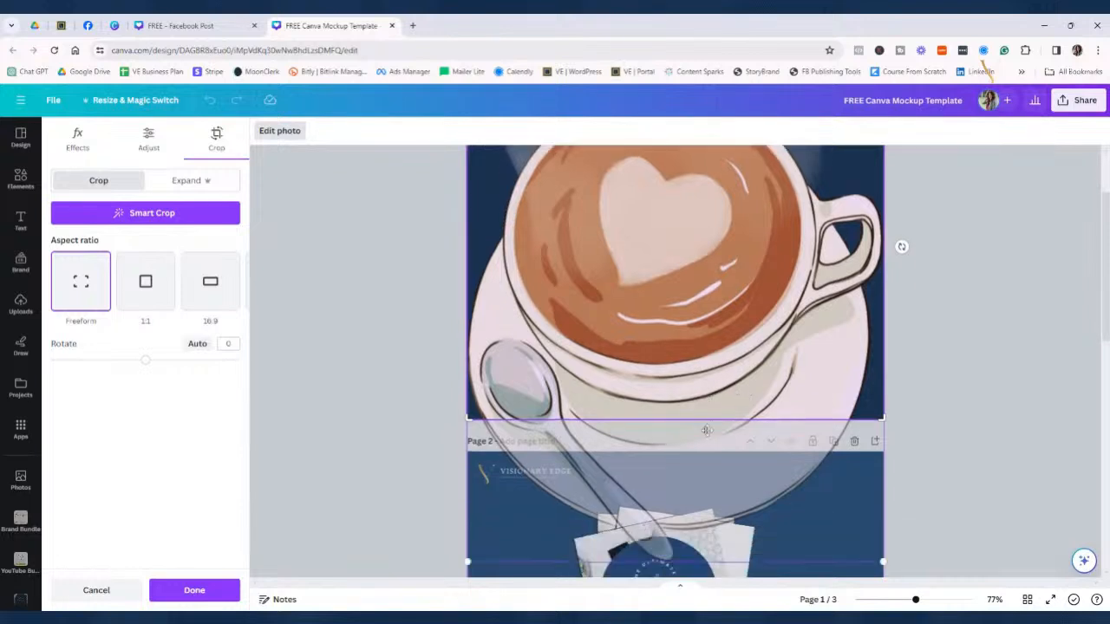
drag(467, 499, 472, 481)
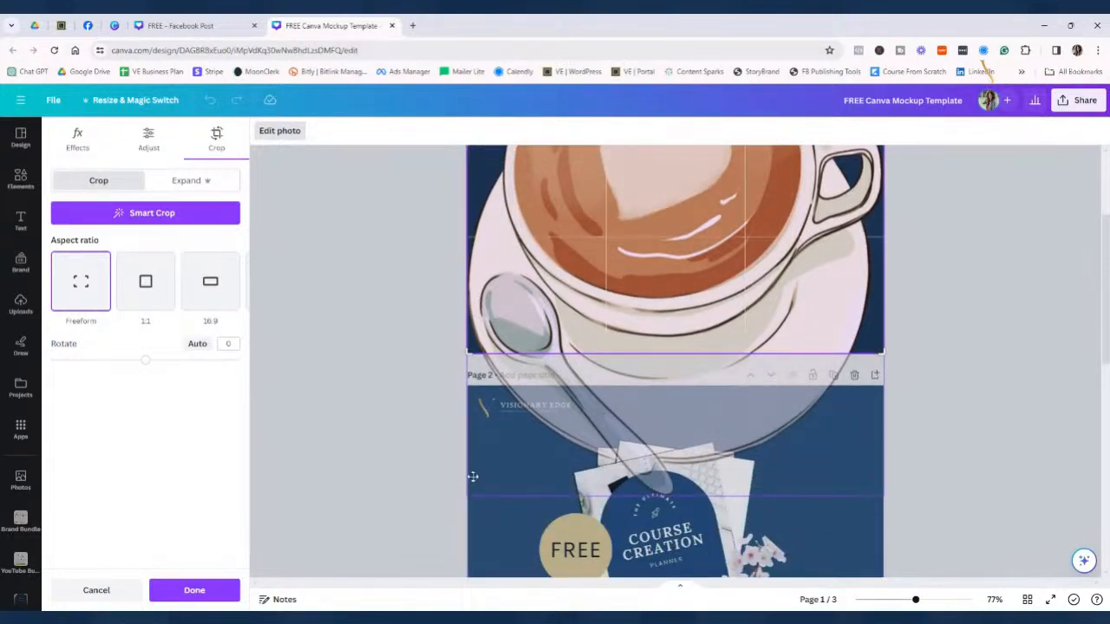
drag(521, 423, 523, 429)
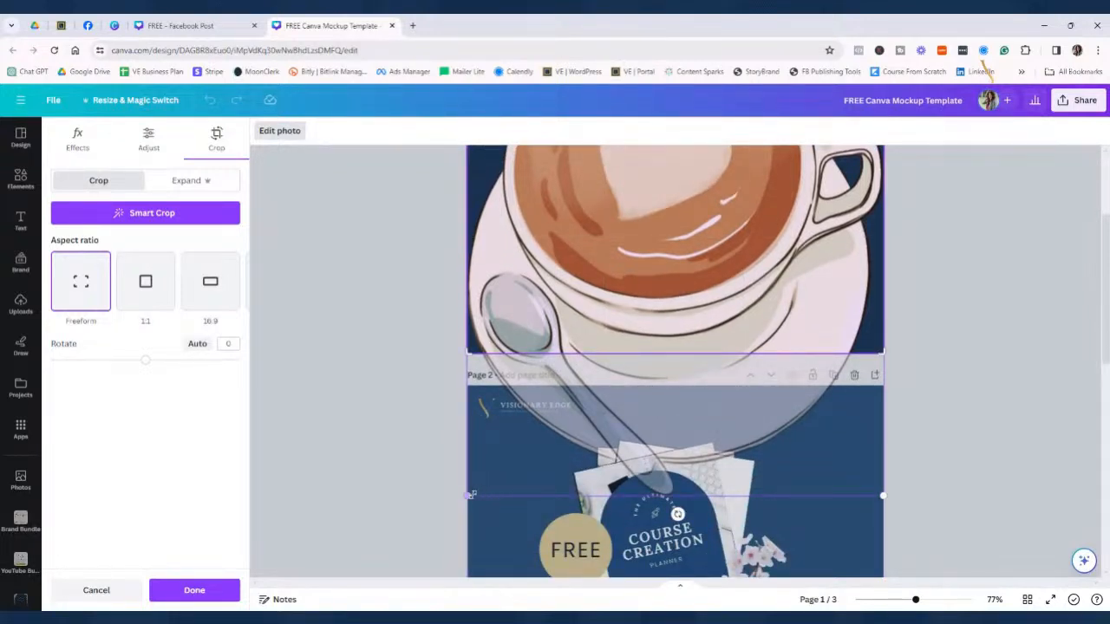
scroll(416, 361, up, 3)
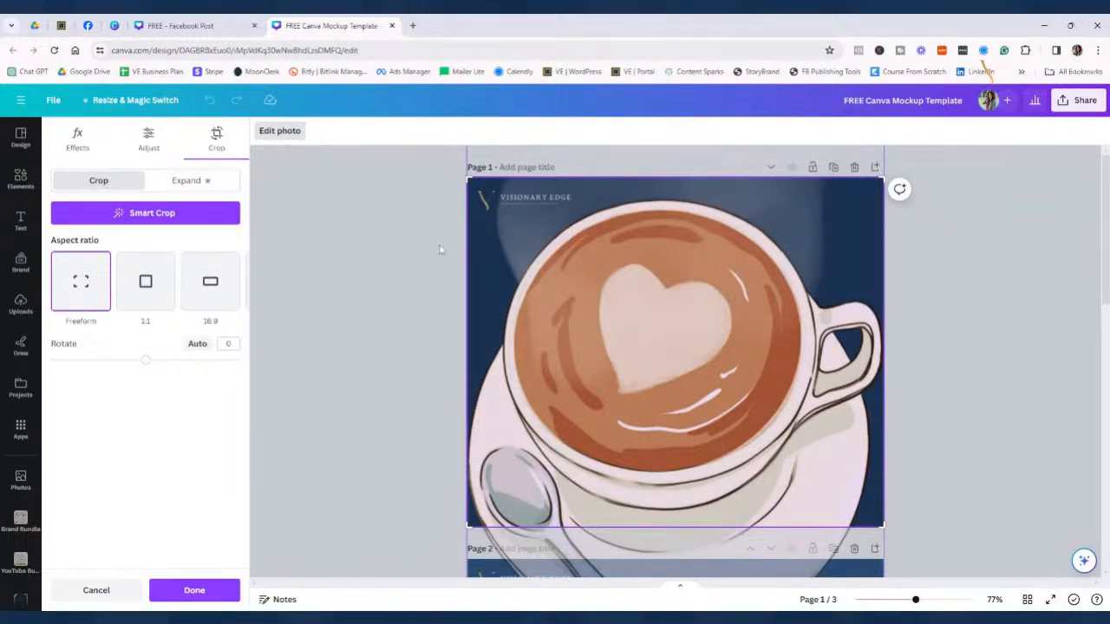
click(286, 228)
click(208, 101)
scroll(152, 490, down, 3)
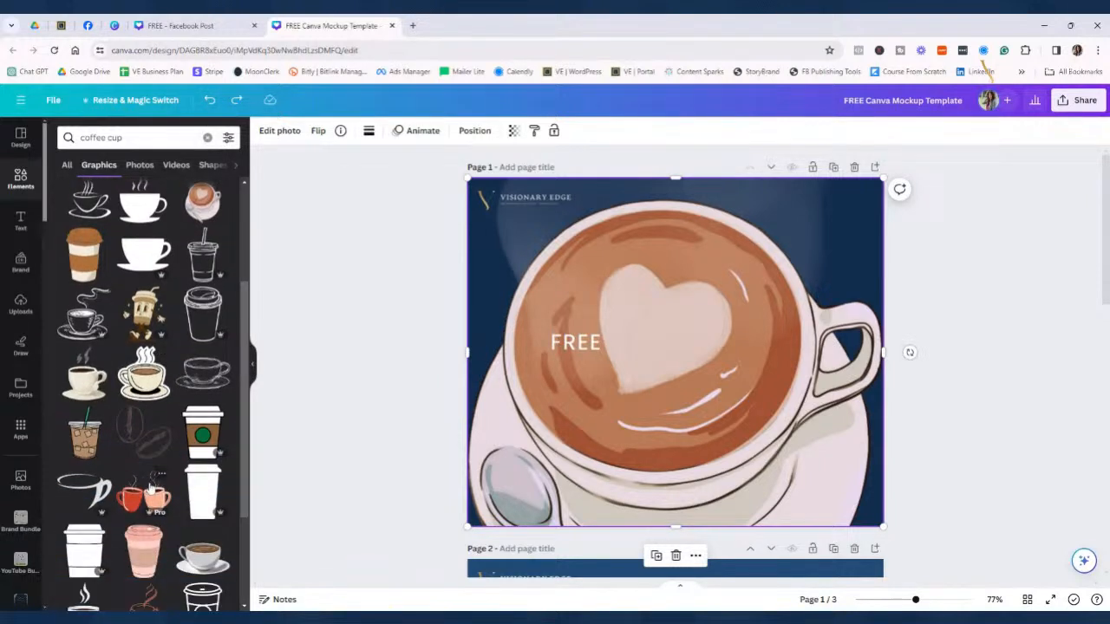
scroll(152, 489, down, 2)
drag(100, 560, 224, 208)
click(209, 100)
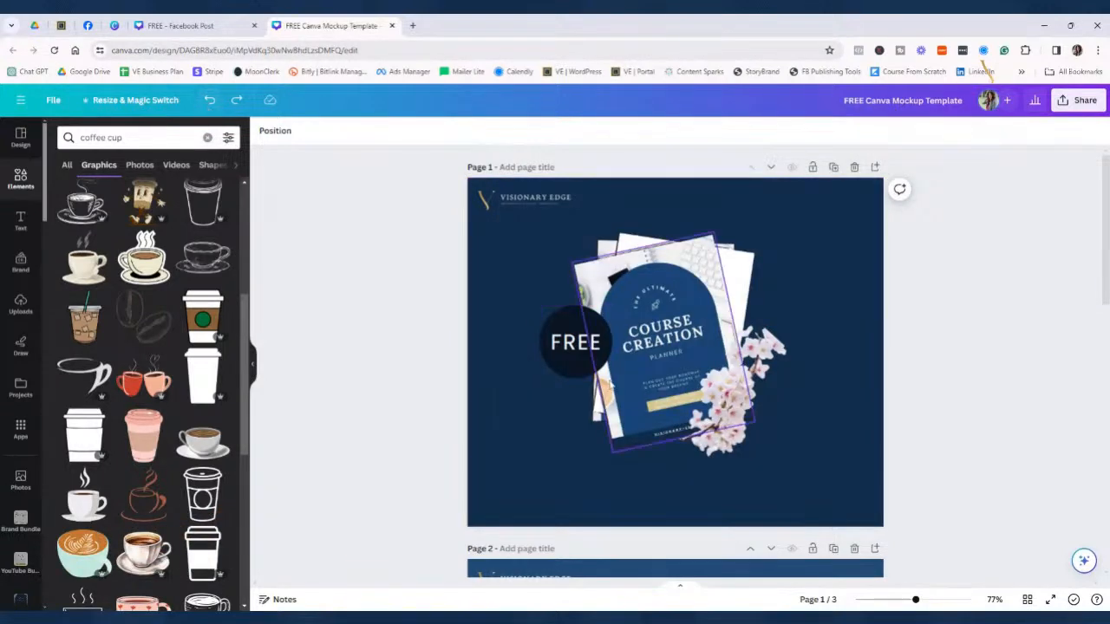
Browse the coffee cup graphics for a cup that suits the planner mockup
click(562, 441)
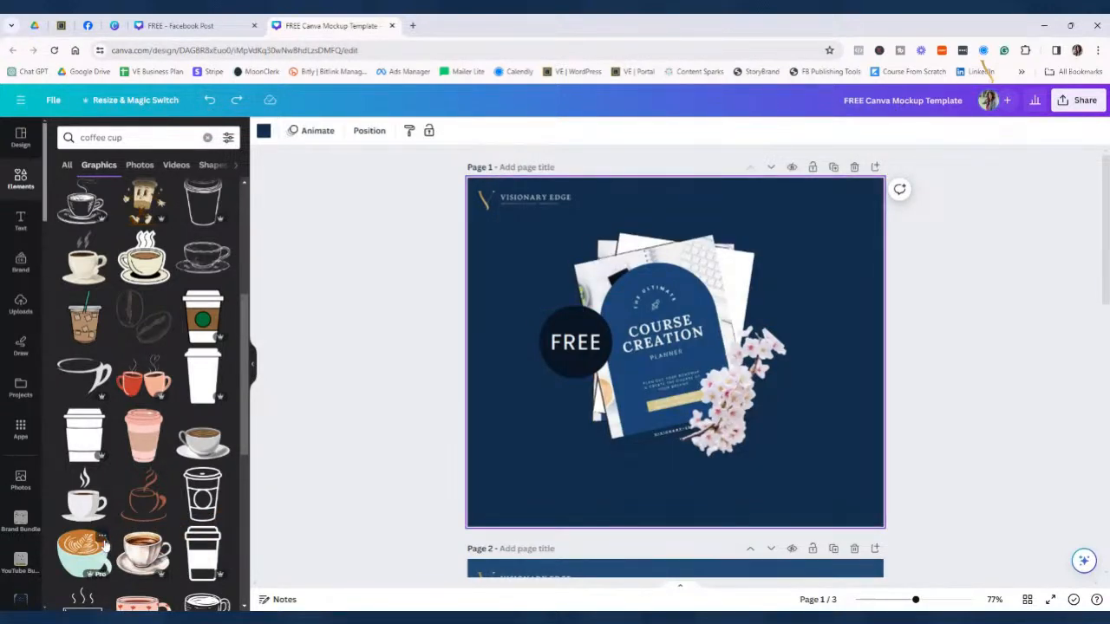
scroll(86, 501, down, 3)
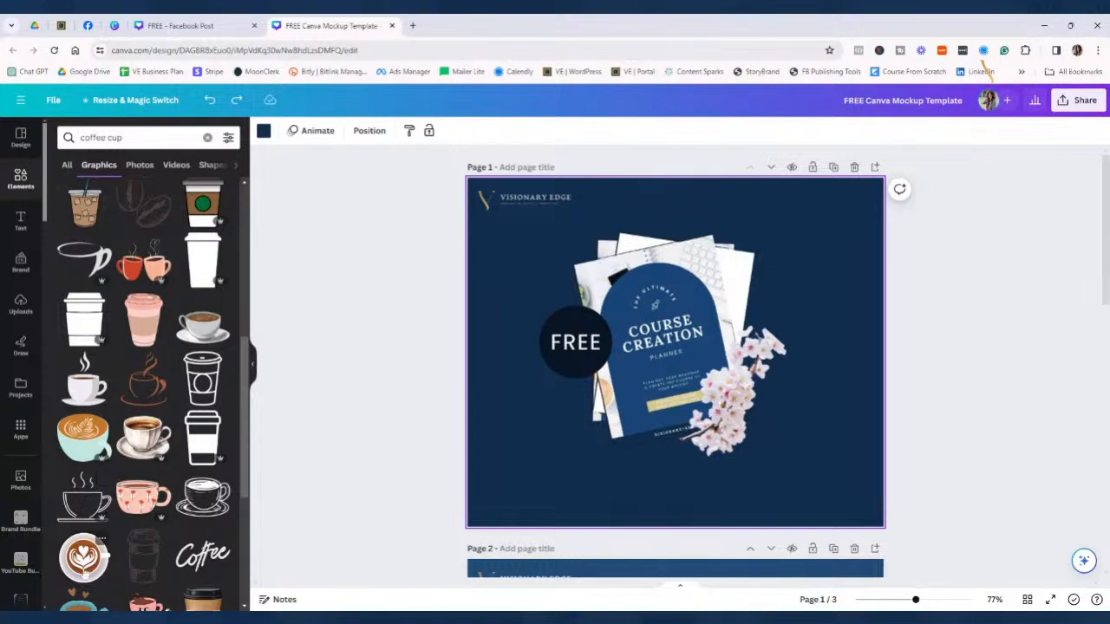
scroll(98, 540, down, 3)
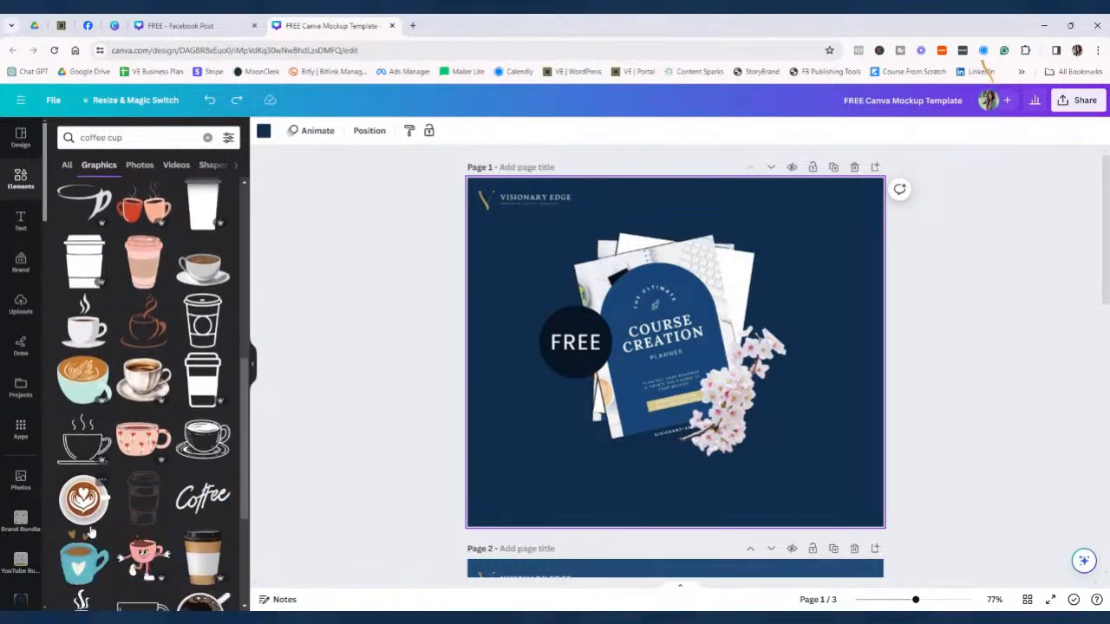
scroll(98, 533, down, 3)
scroll(102, 520, up, 5)
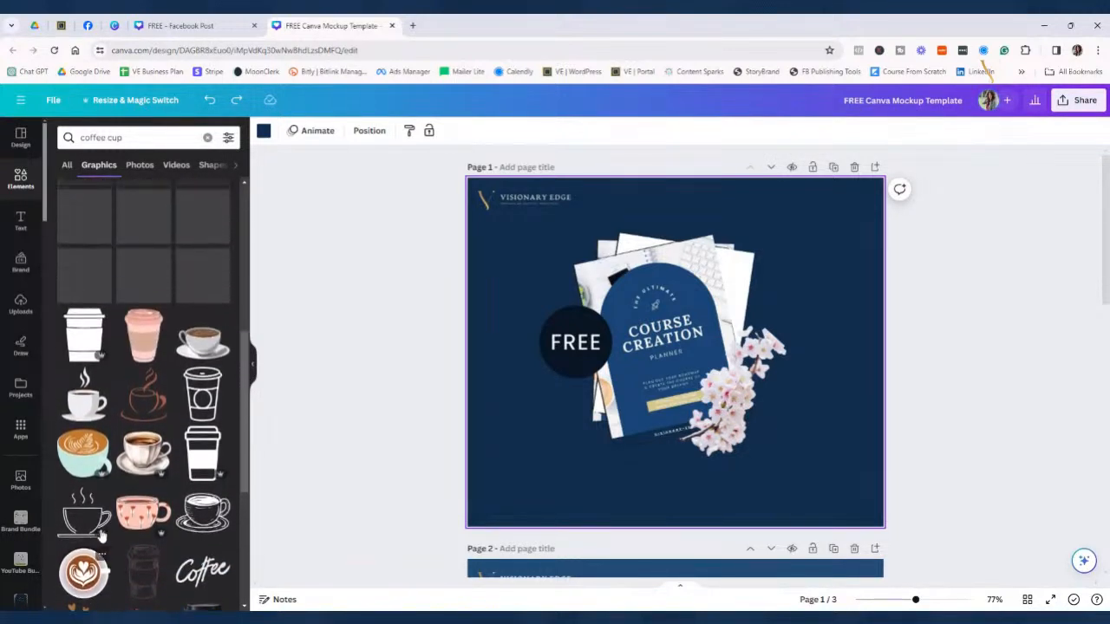
scroll(100, 511, up, 4)
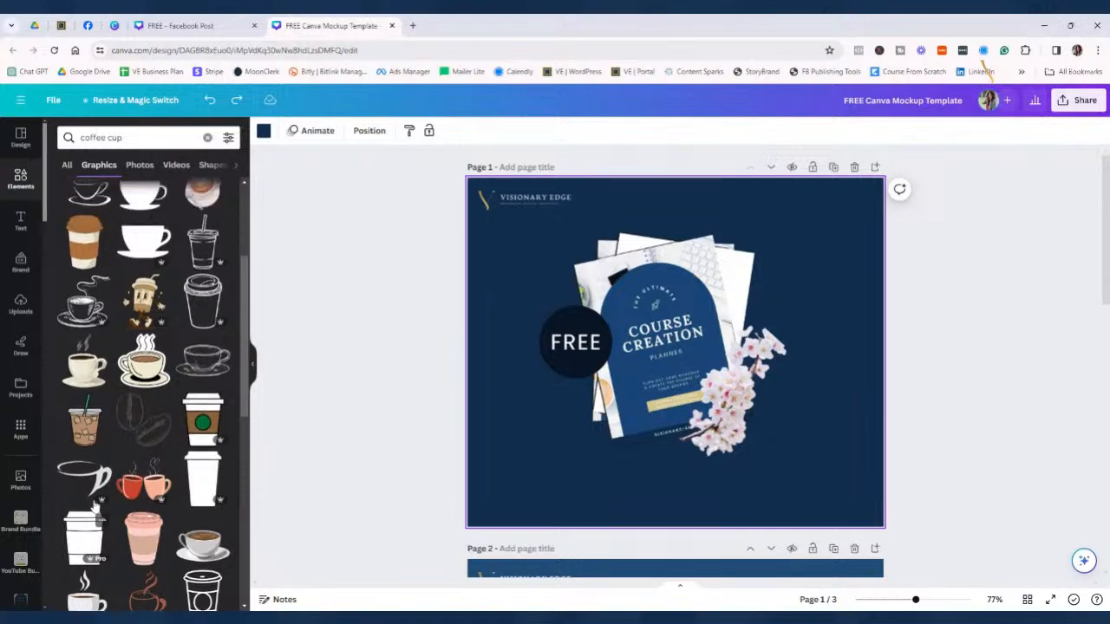
scroll(96, 507, up, 3)
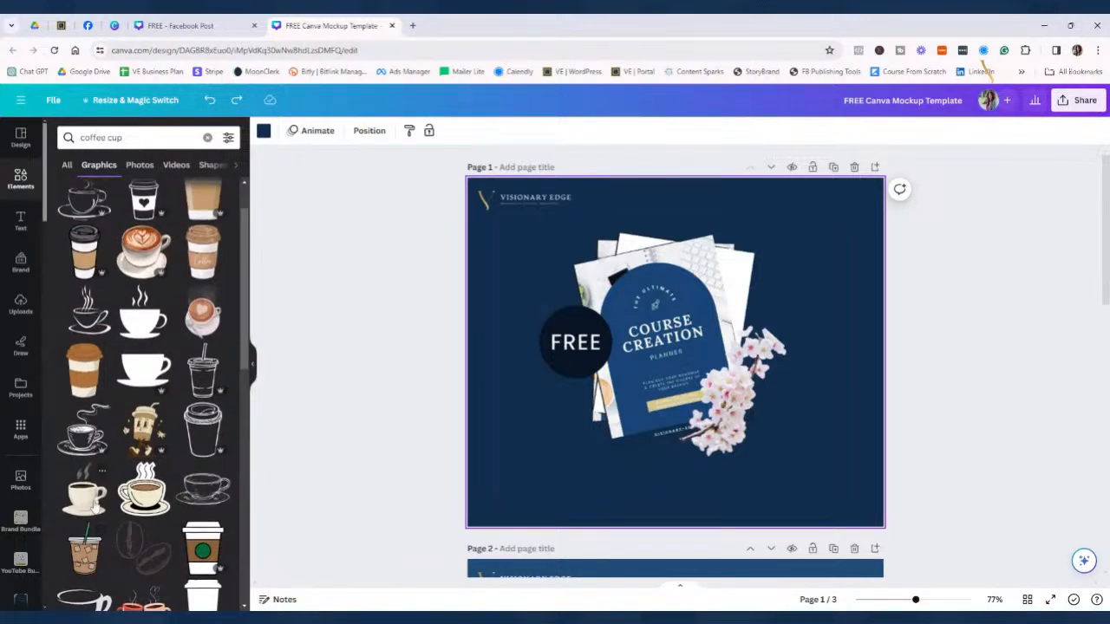
Try placing the latte cup graphic with leaf-shaped foam art on page 1, check its crop, and undo the placement
drag(143, 312, 463, 453)
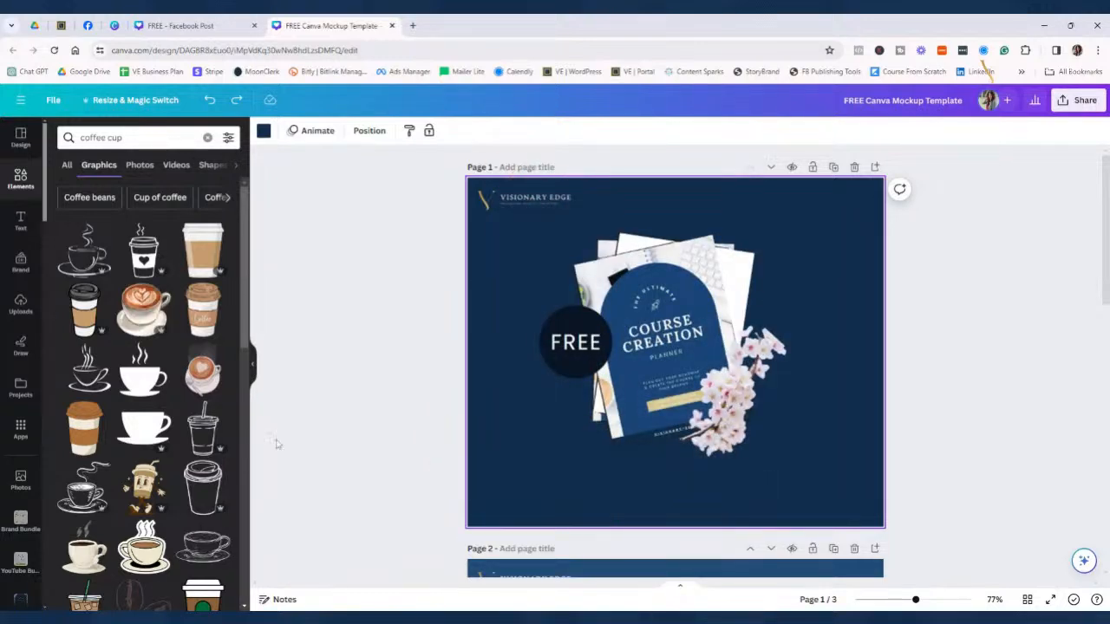
mouse_move(152, 304)
mouse_down()
mouse_move(380, 361)
mouse_move(507, 177)
mouse_move(728, 390)
mouse_move(916, 546)
mouse_move(929, 532)
mouse_move(295, 421)
mouse_move(156, 328)
mouse_move(467, 414)
mouse_move(494, 408)
mouse_move(469, 420)
mouse_move(482, 416)
mouse_move(234, 386)
mouse_up()
drag(147, 301, 529, 434)
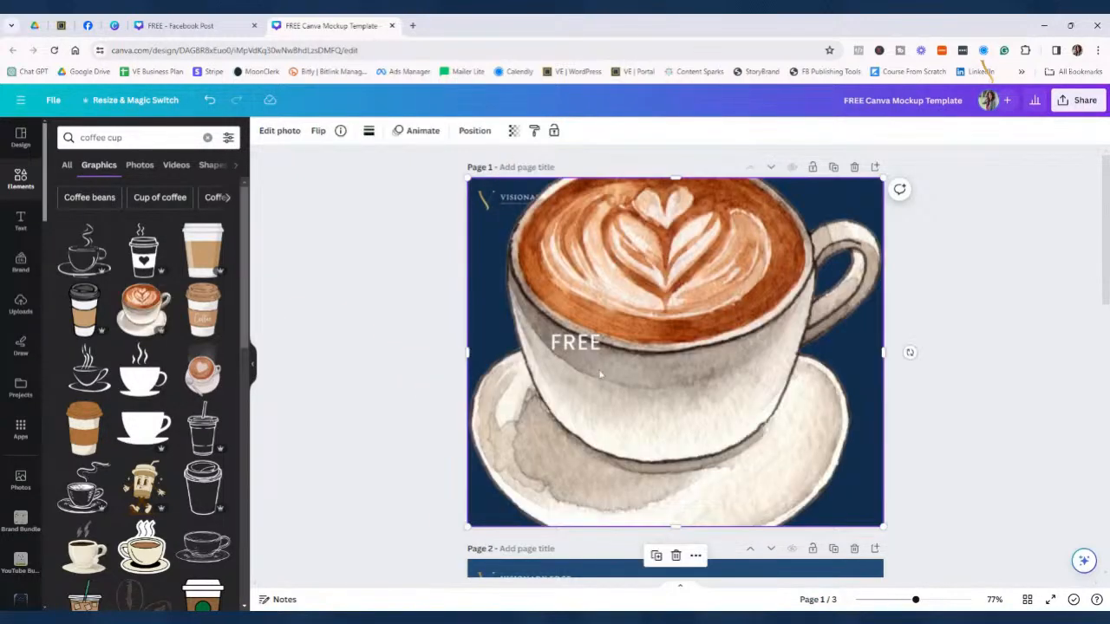
double_click(683, 343)
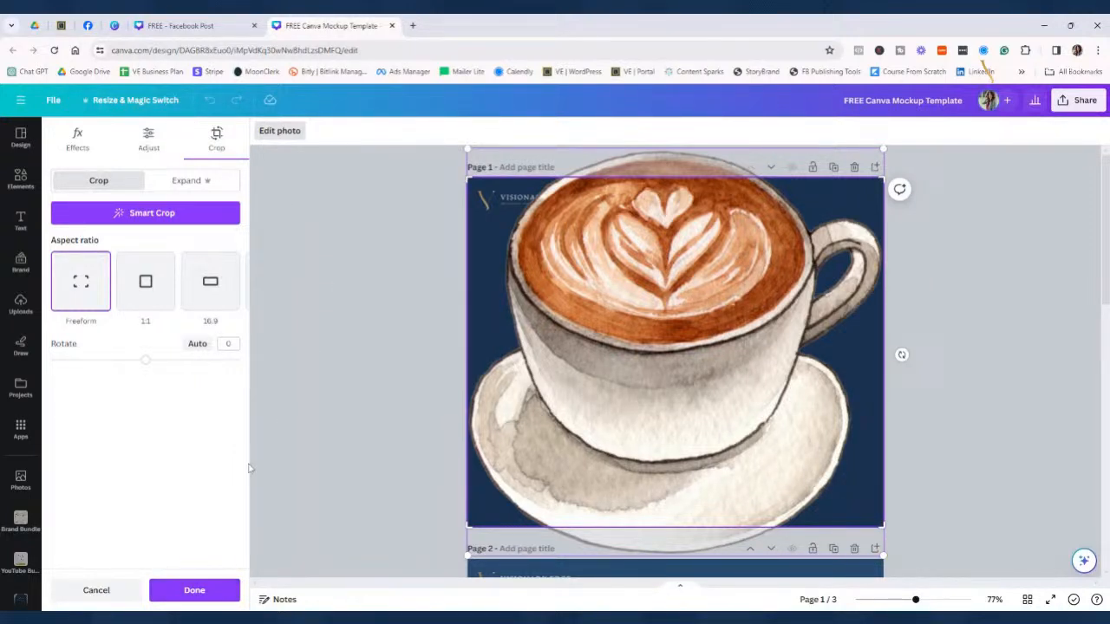
click(190, 592)
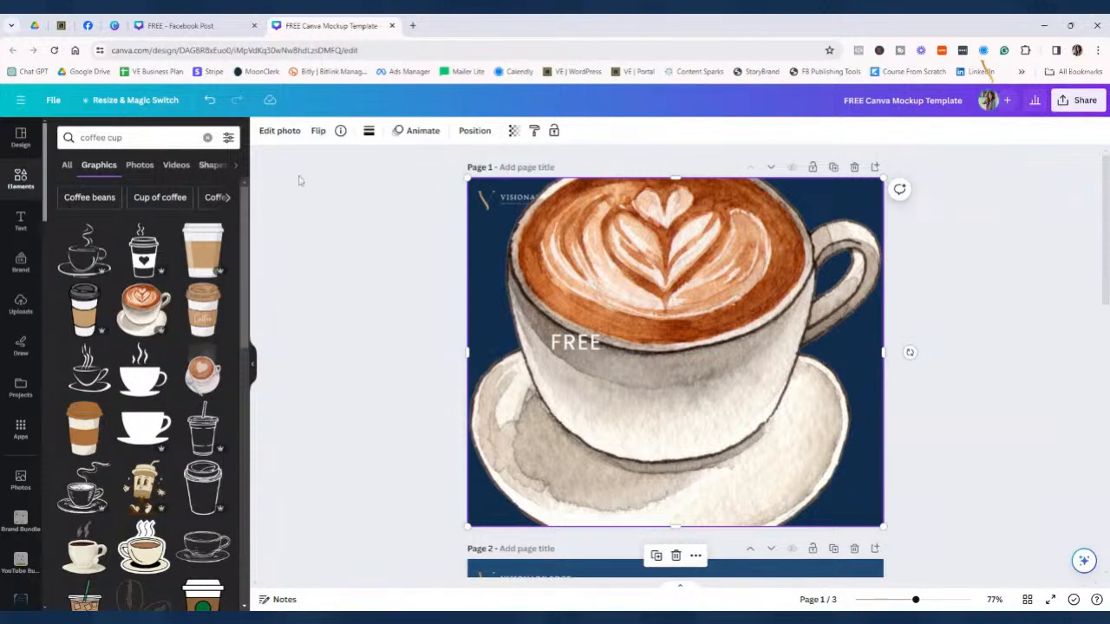
click(209, 100)
click(15, 184)
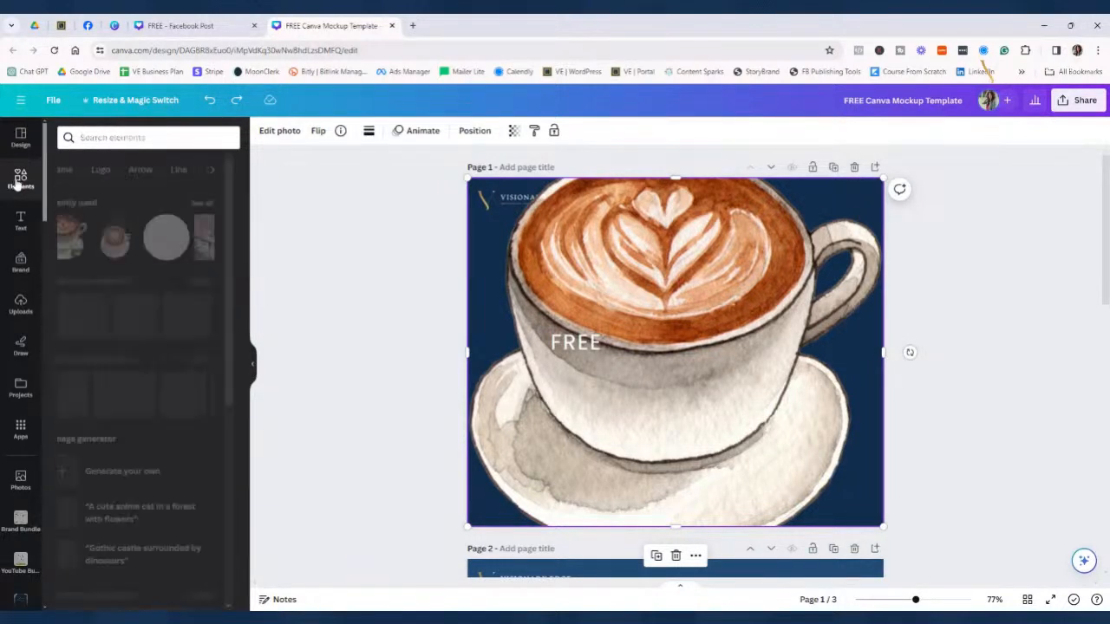
click(208, 99)
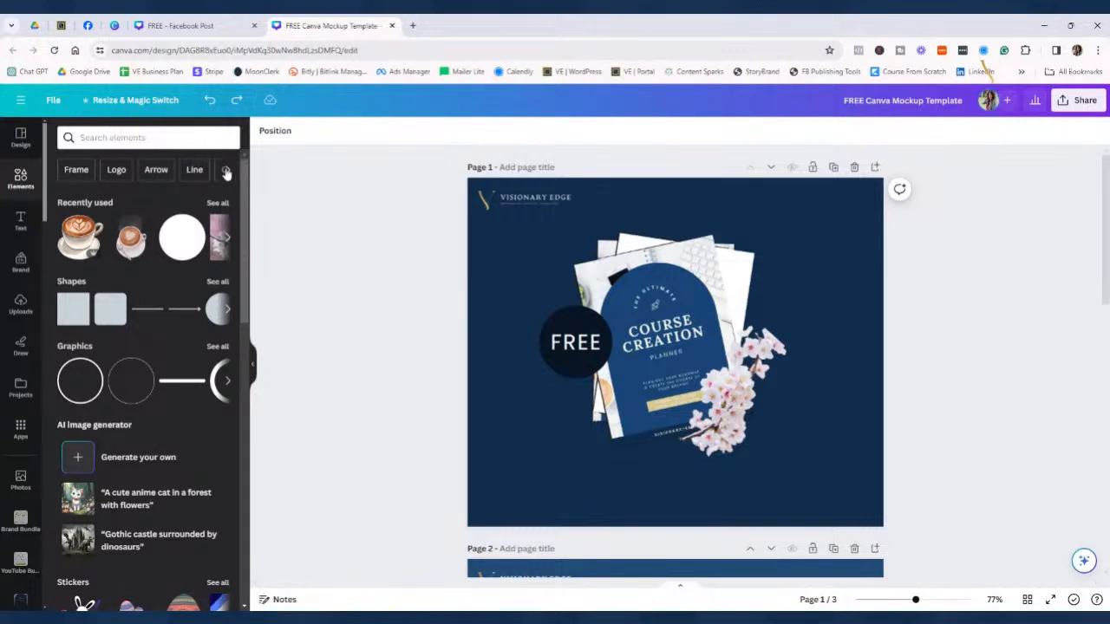
Search the elements library for "coffee cup" graphics again and try out the leaf-foam latte cup on page 1
click(91, 139)
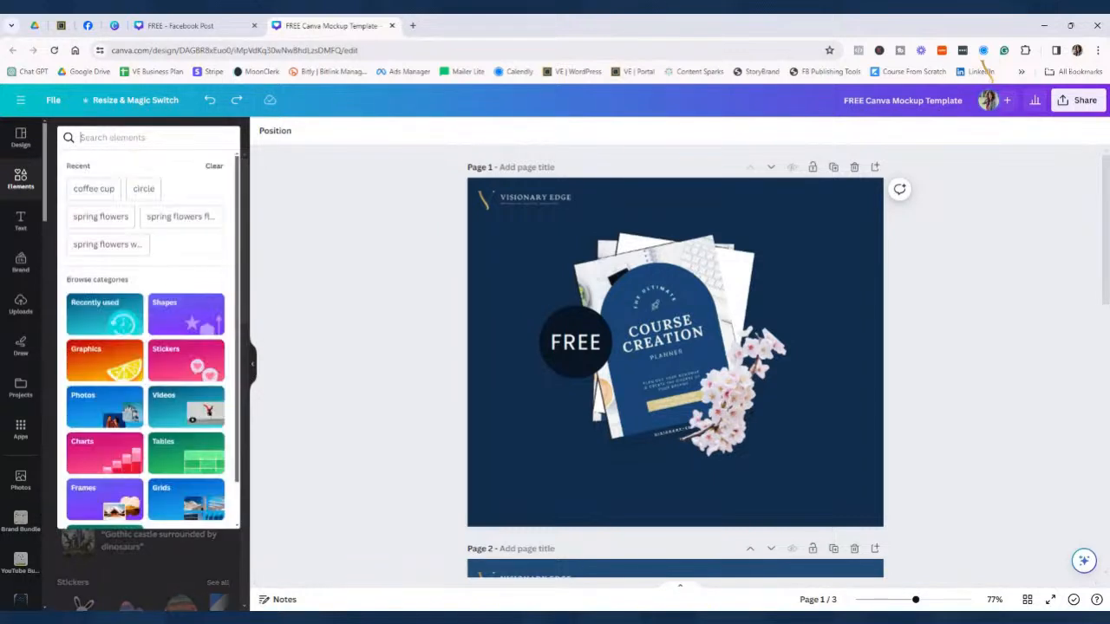
click(94, 190)
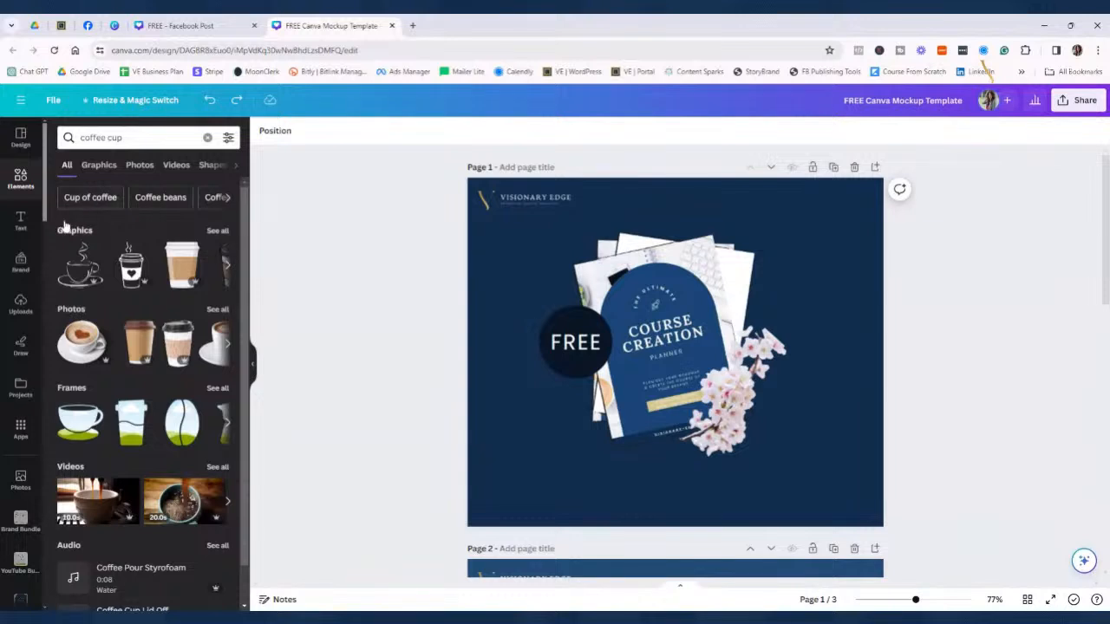
click(97, 165)
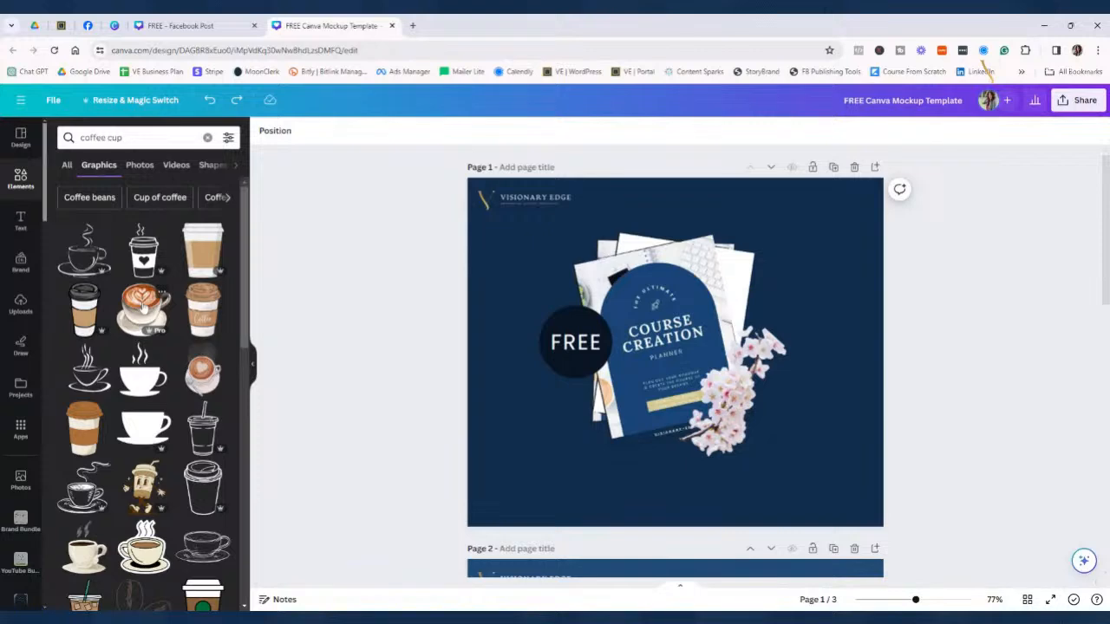
drag(143, 303, 633, 486)
drag(538, 437, 98, 368)
Filter the coffee cup graphics by price to show only Free items
click(228, 137)
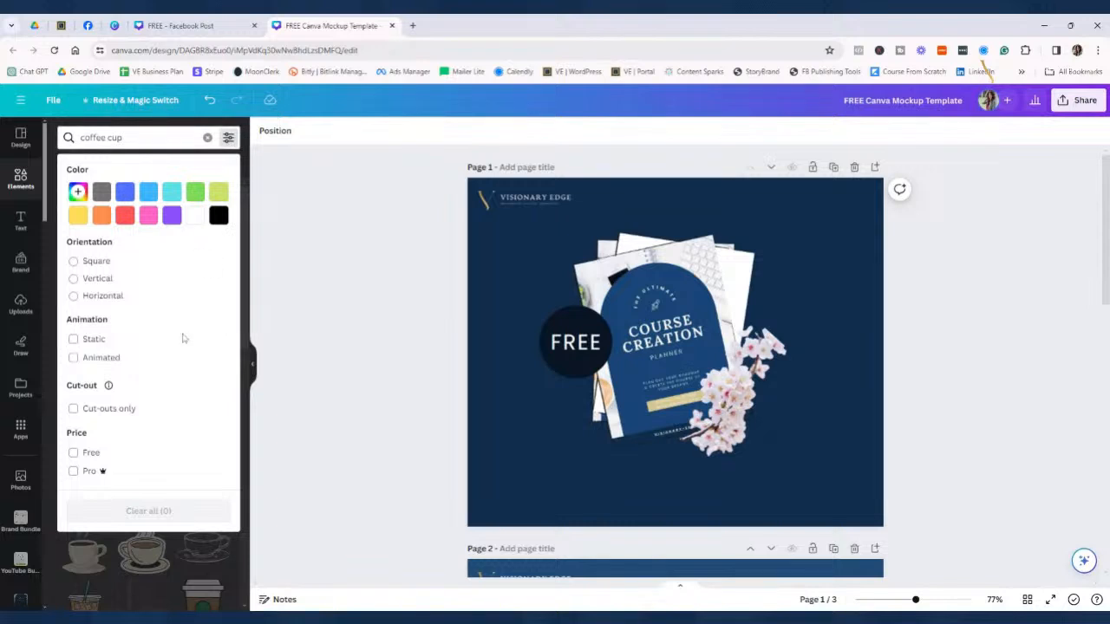
click(74, 452)
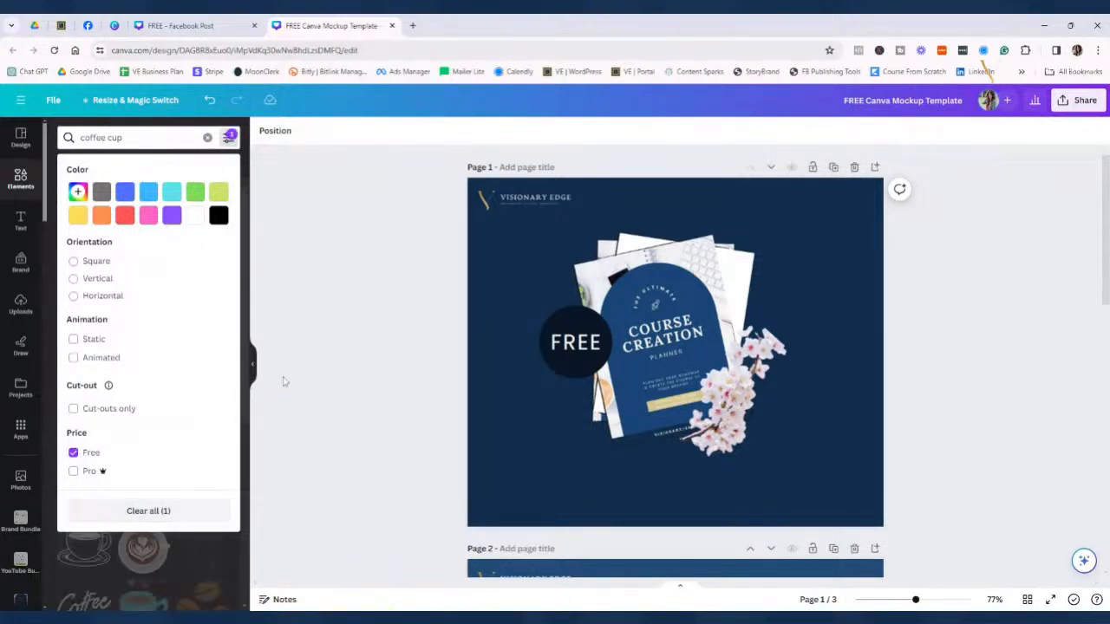
click(267, 328)
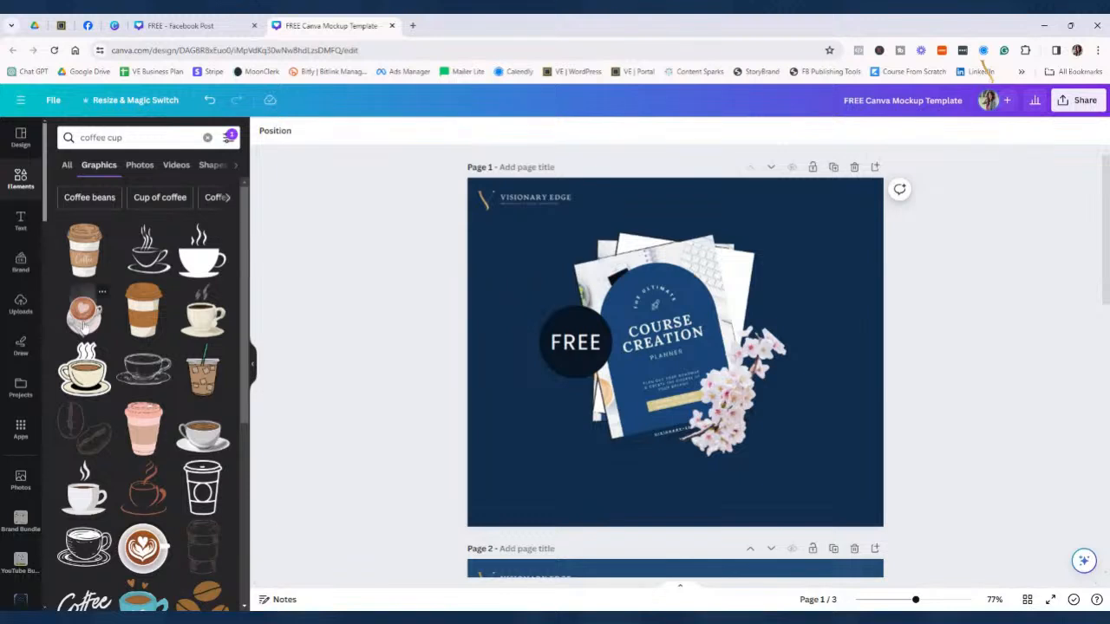
Add the heart-foam coffee cup to page 1 and shrink it to about 91 by 138 px below the FREE badge
drag(100, 328, 575, 423)
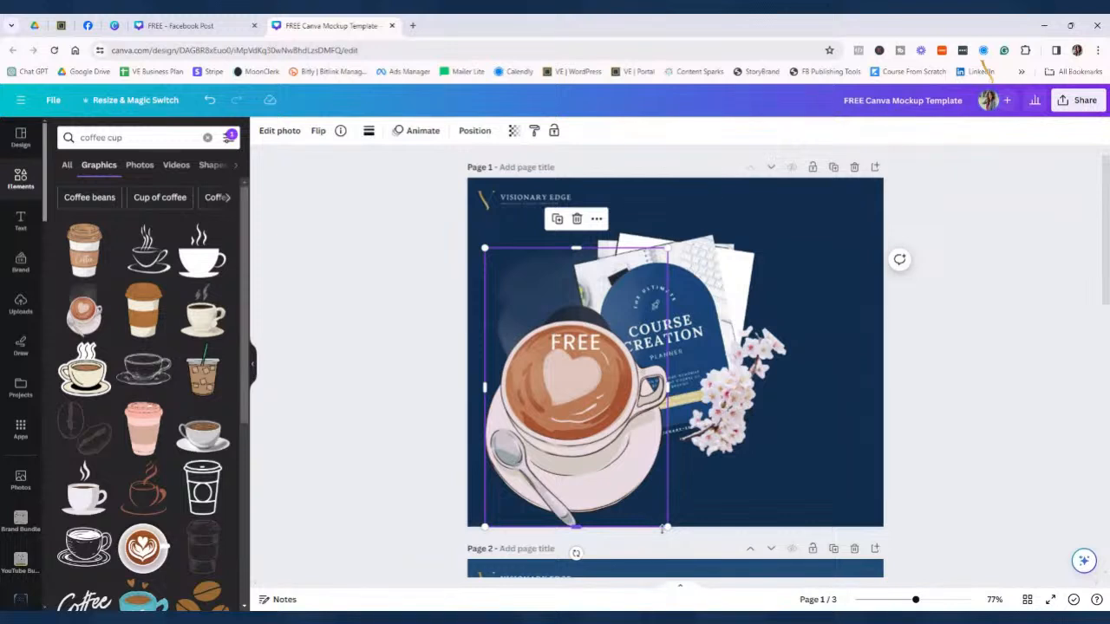
drag(667, 526, 571, 430)
click(381, 441)
click(380, 437)
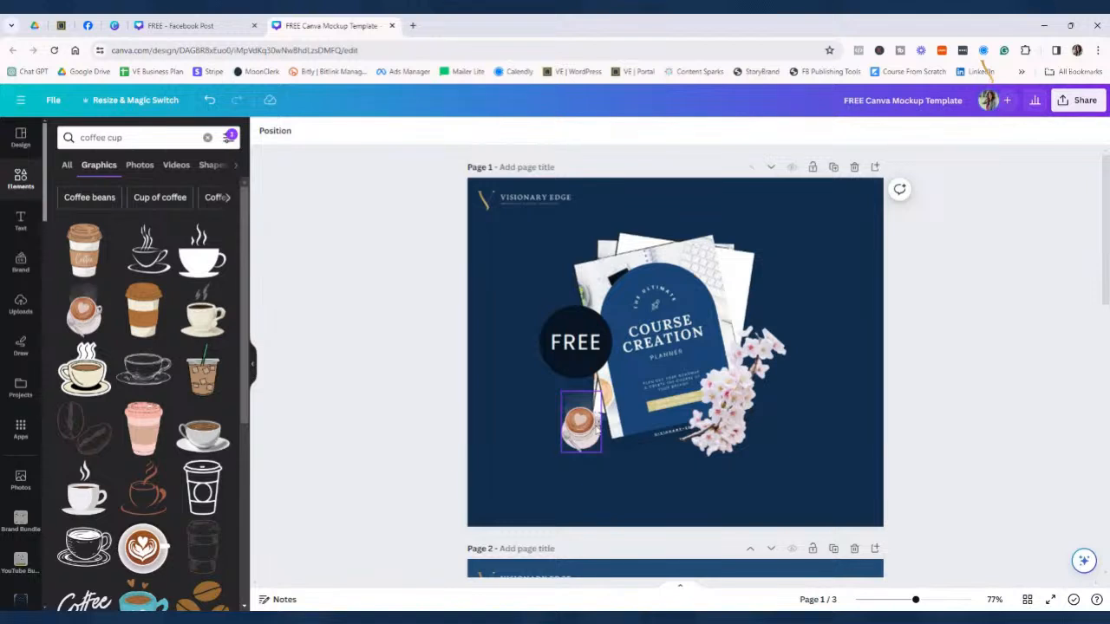
Send the coffee cup backward one layer and nudge it slightly up toward the FREE badge
click(582, 430)
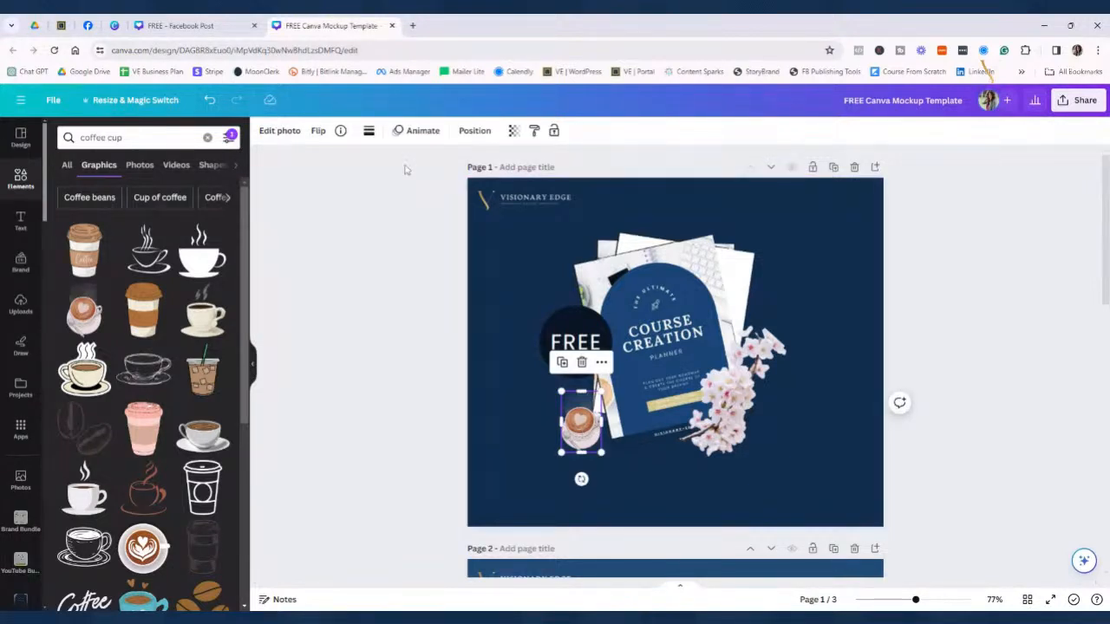
click(475, 131)
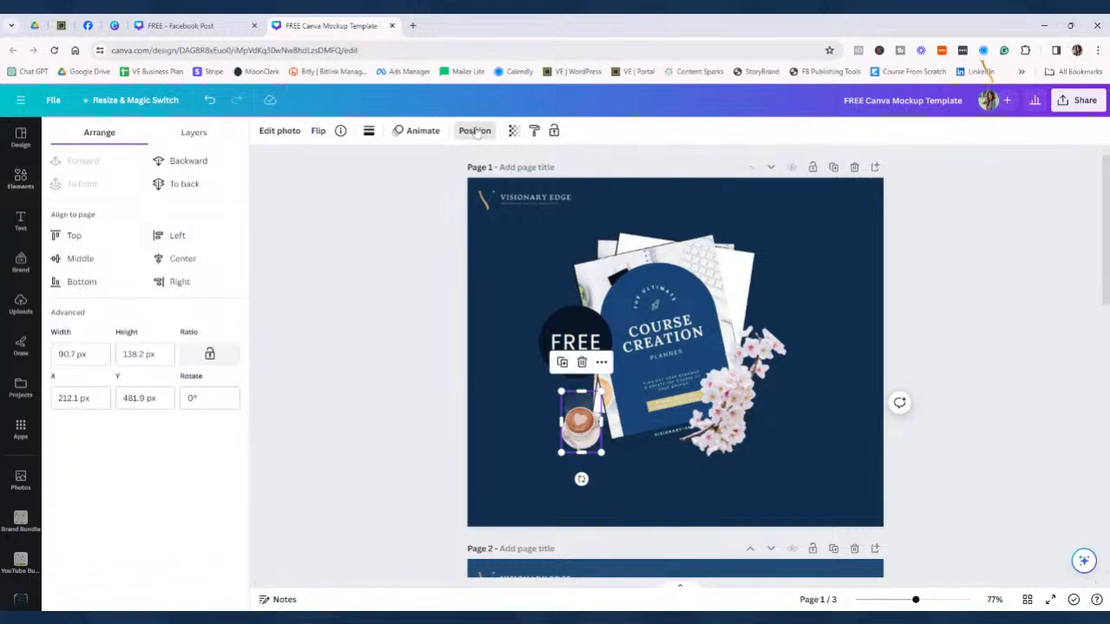
click(169, 164)
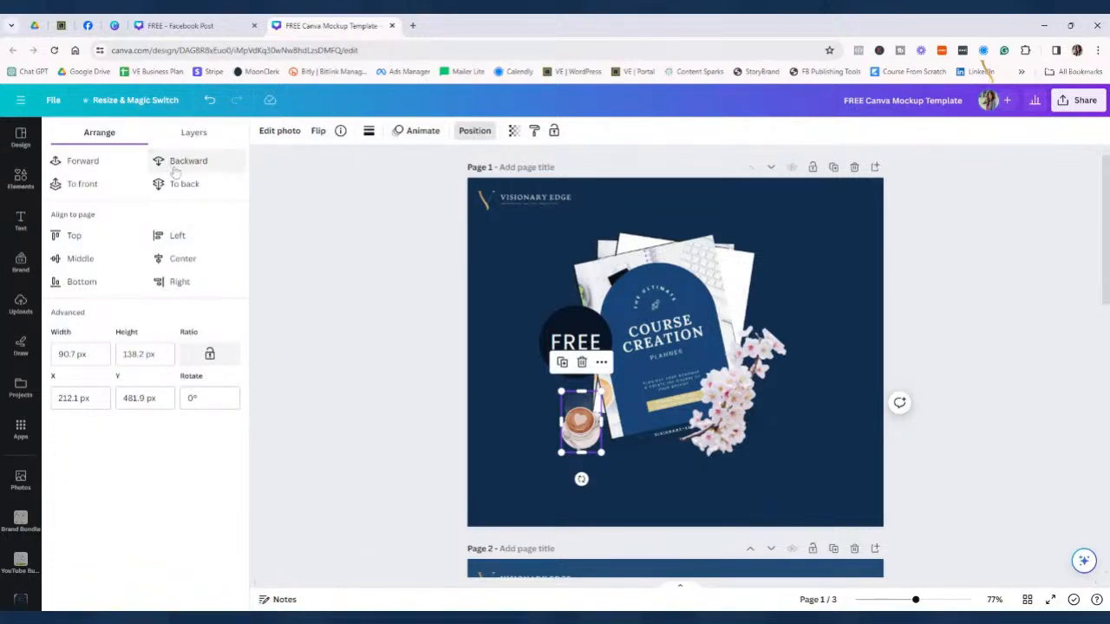
click(398, 398)
click(423, 437)
mouse_move(562, 434)
mouse_down()
mouse_move(587, 423)
mouse_move(573, 422)
mouse_up()
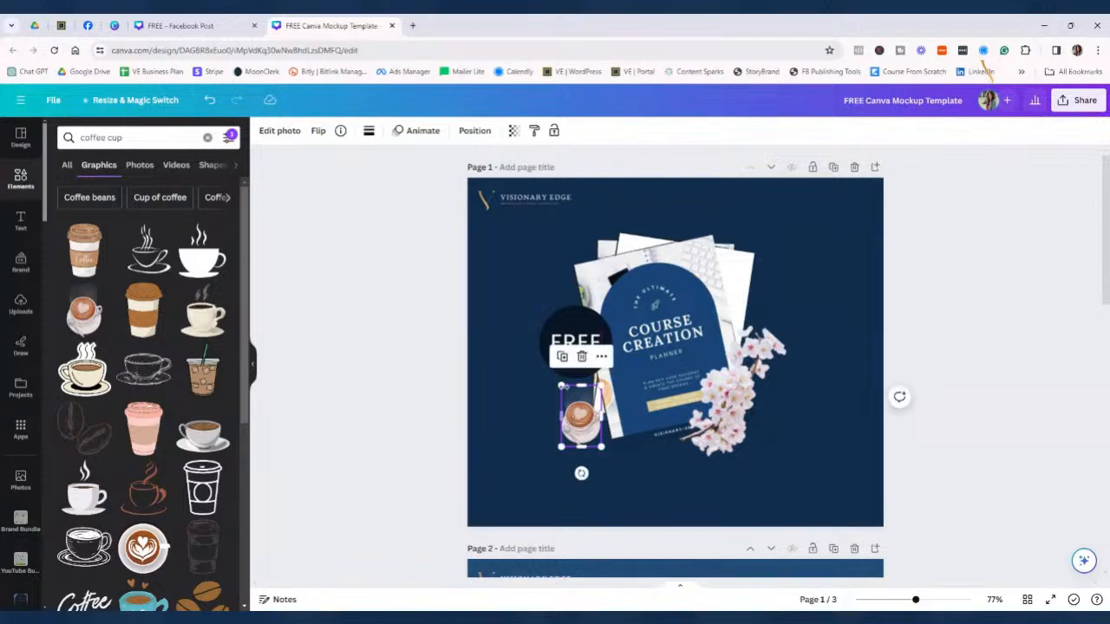
Send the dark circle of the FREE badge backward in the layer order, behind the planner cover
click(571, 319)
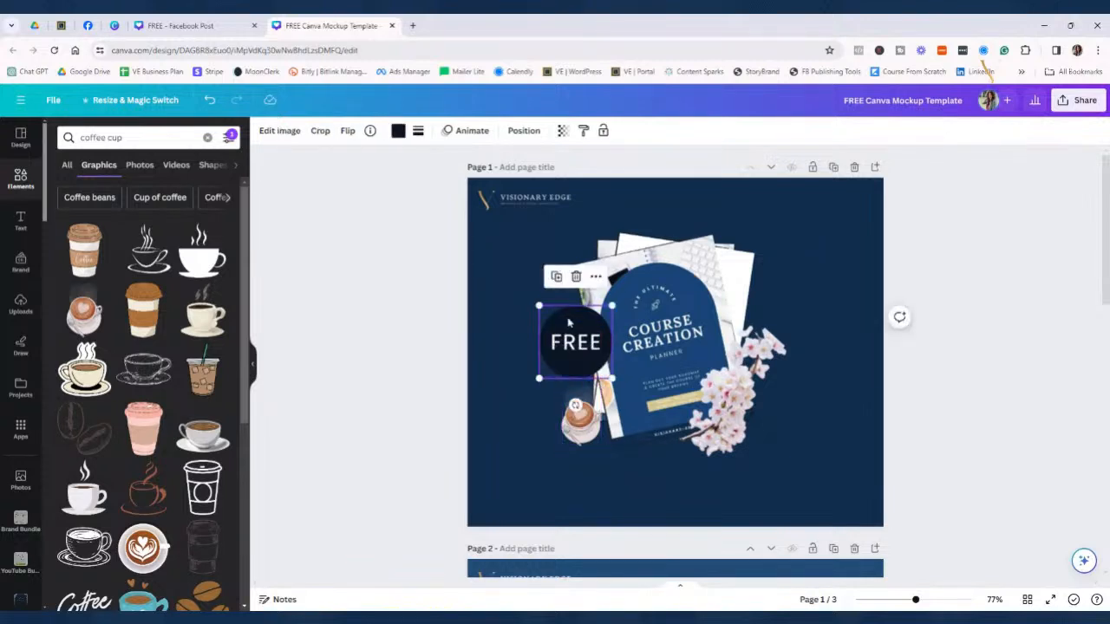
click(523, 134)
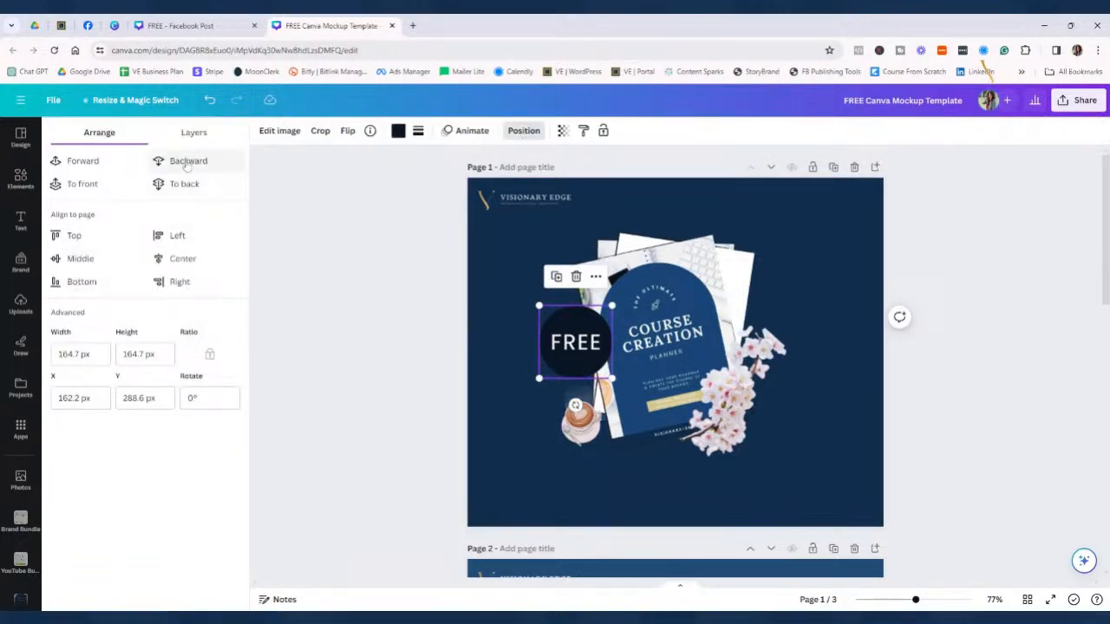
click(184, 162)
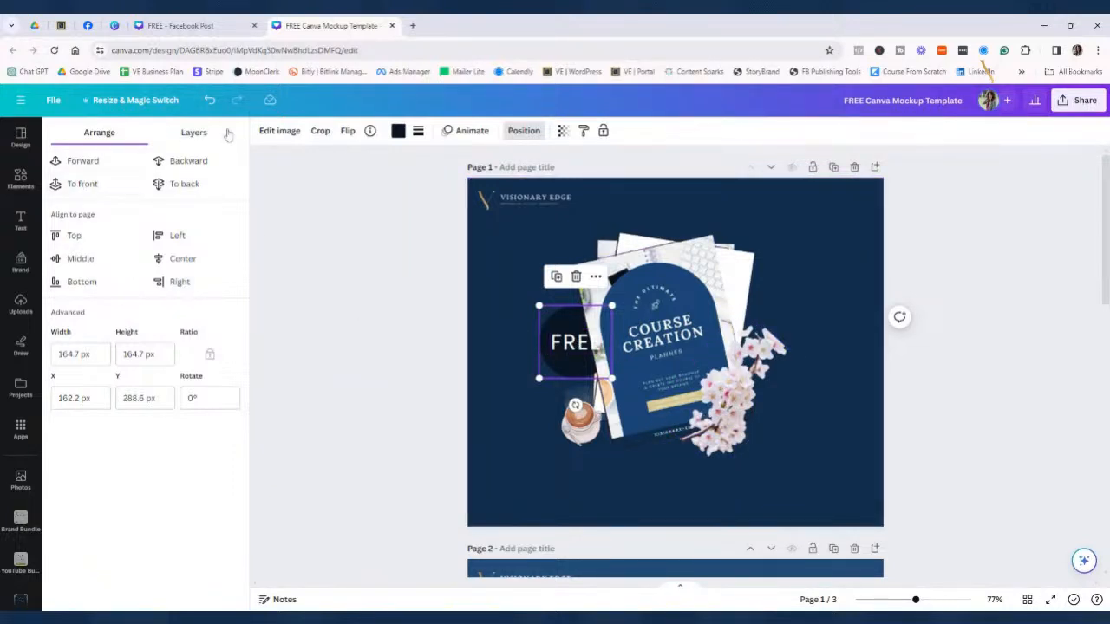
Undo the FREE badge circle's last layer change and move the coffee cup slightly down and away from the planner
click(209, 100)
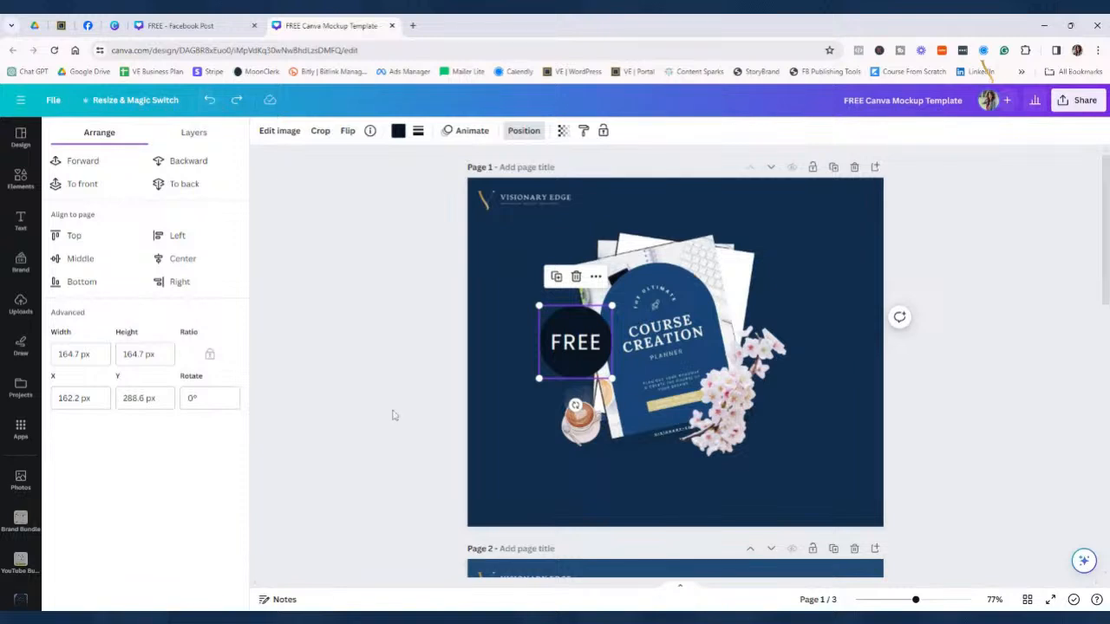
click(394, 415)
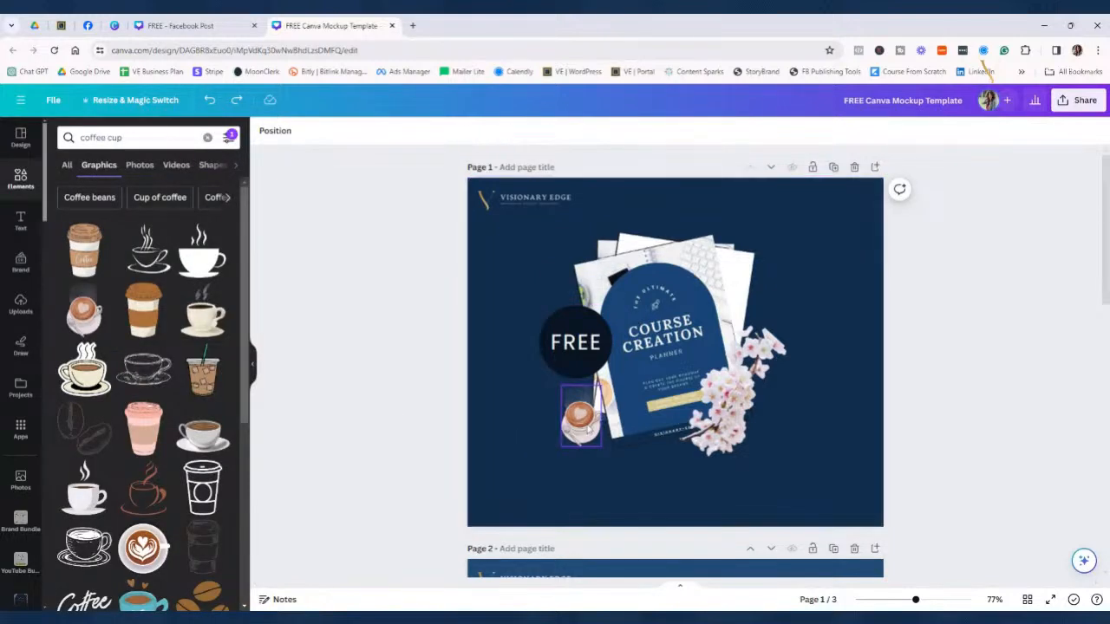
click(588, 427)
drag(587, 426, 579, 426)
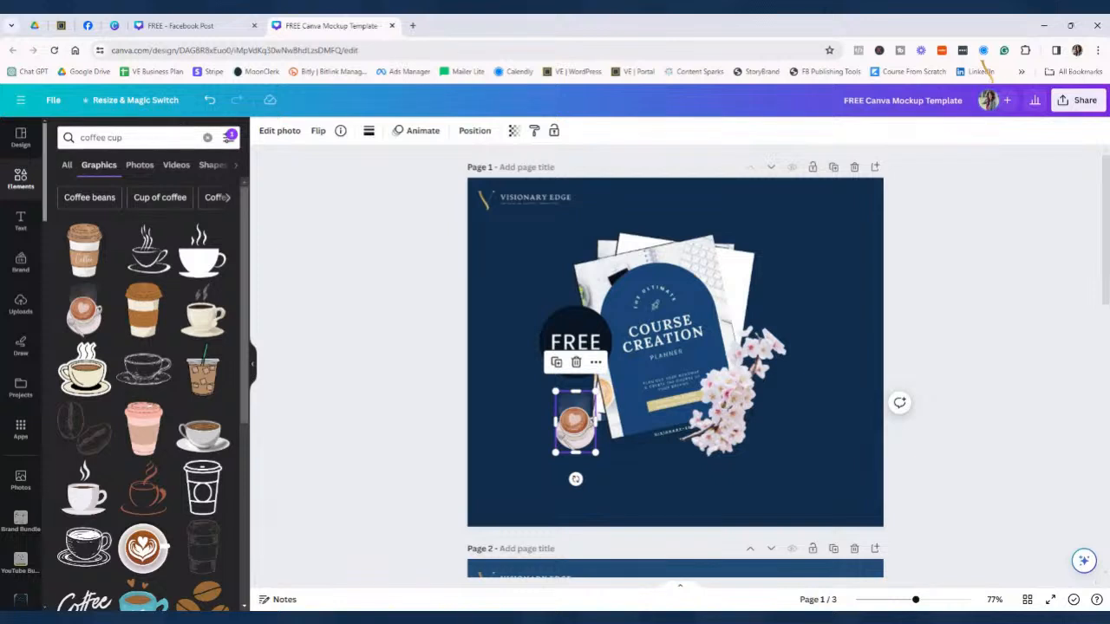
click(375, 337)
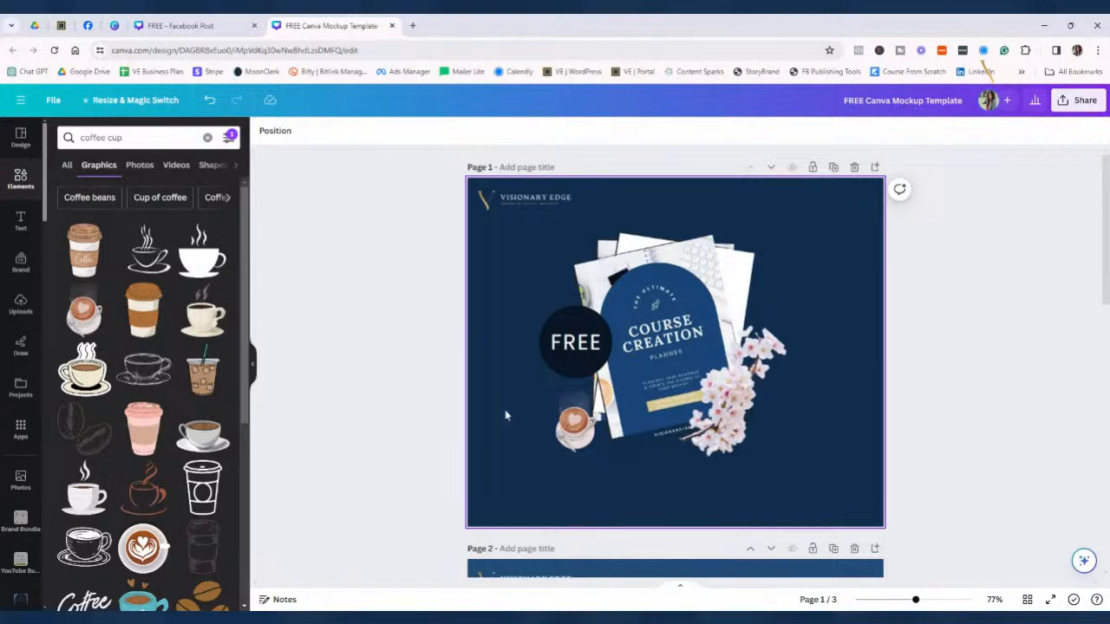
Switch to the "FREE - Facebook Post" design and look through its three mockup pages, ending at page 2
scroll(373, 383, down, 2)
scroll(368, 385, up, 2)
click(201, 27)
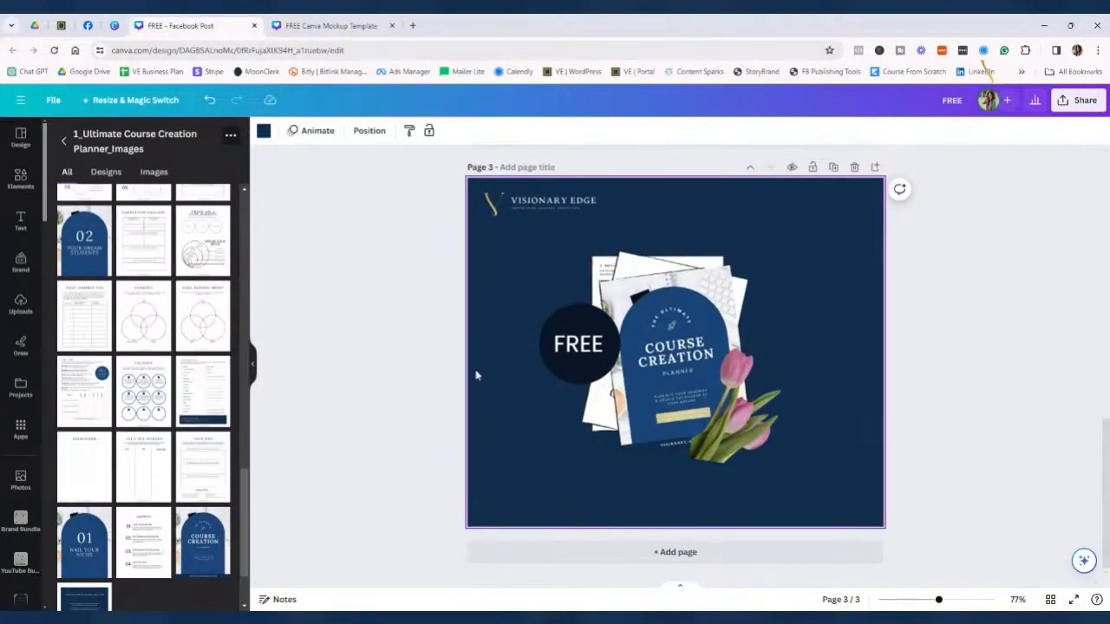
scroll(584, 508, up, 1)
scroll(546, 483, down, 4)
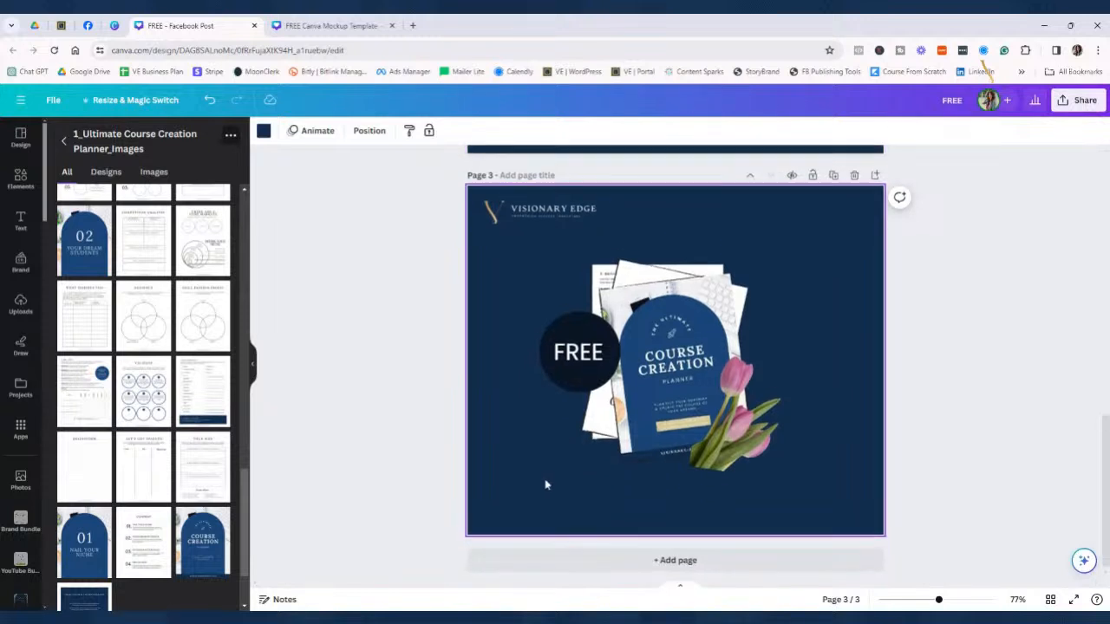
scroll(523, 392, up, 3)
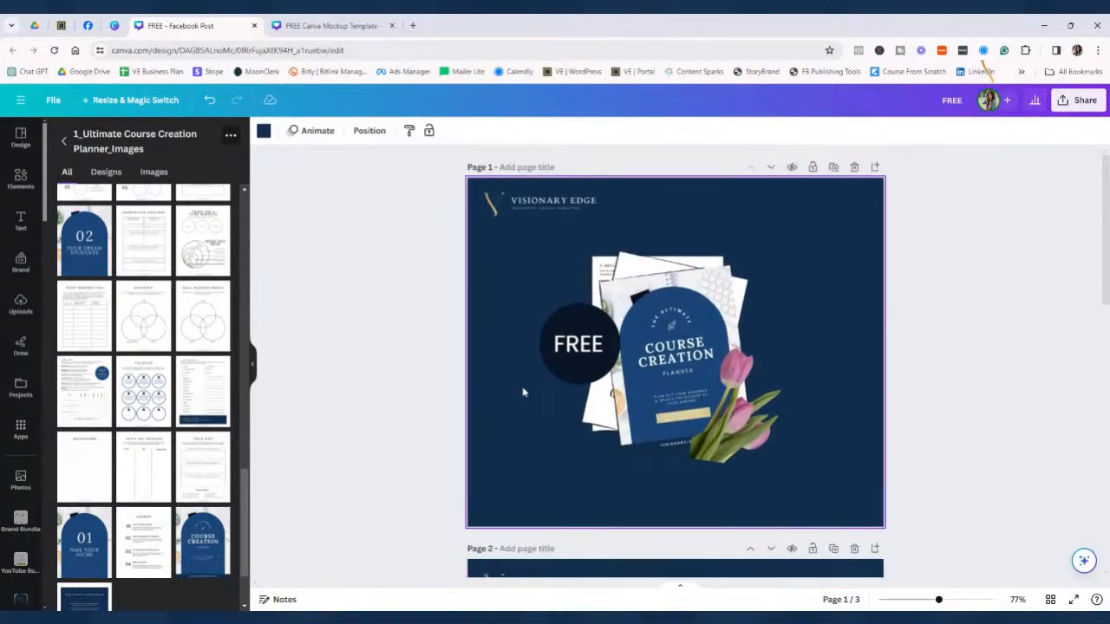
scroll(516, 423, down, 3)
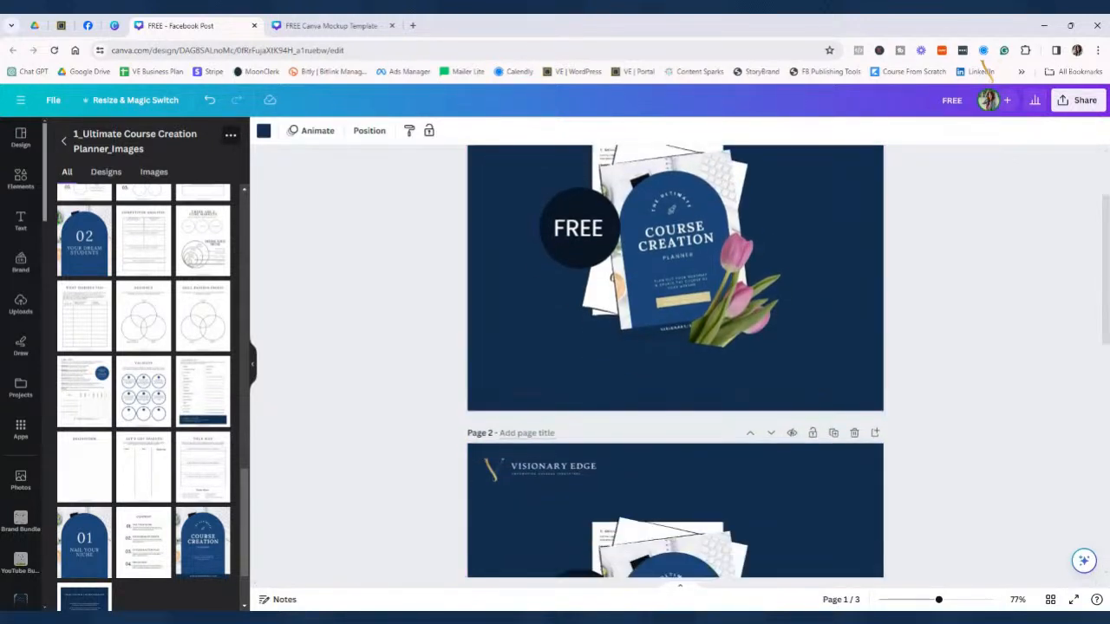
scroll(517, 236, down, 2)
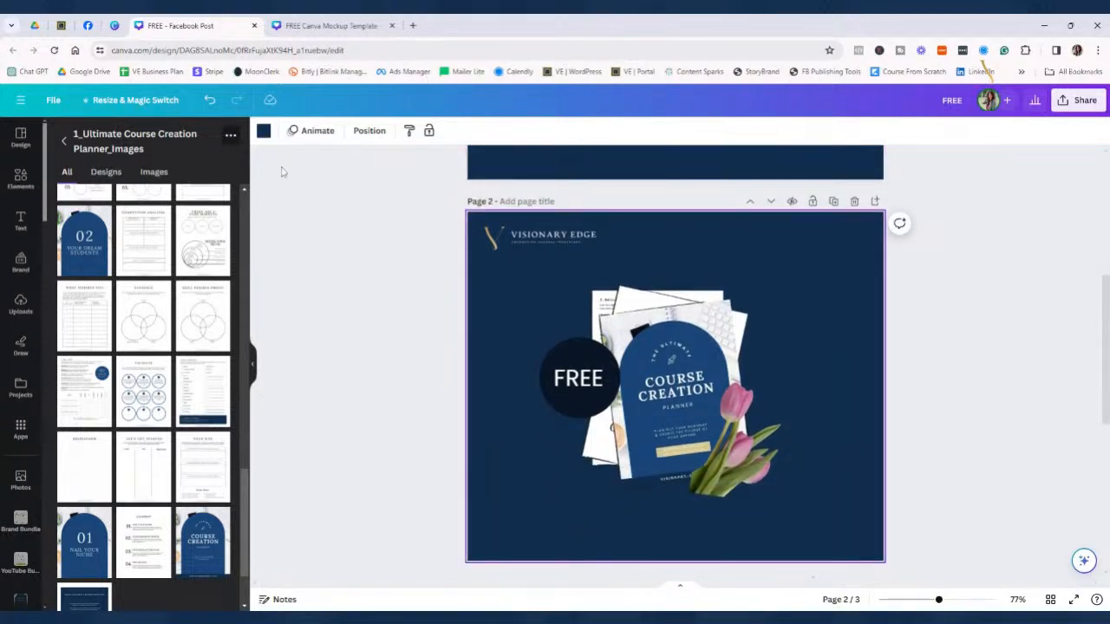
Shuffle the Visionary Edge brand colours on page 2 until the background is medium blue with a near-black FREE badge
click(23, 274)
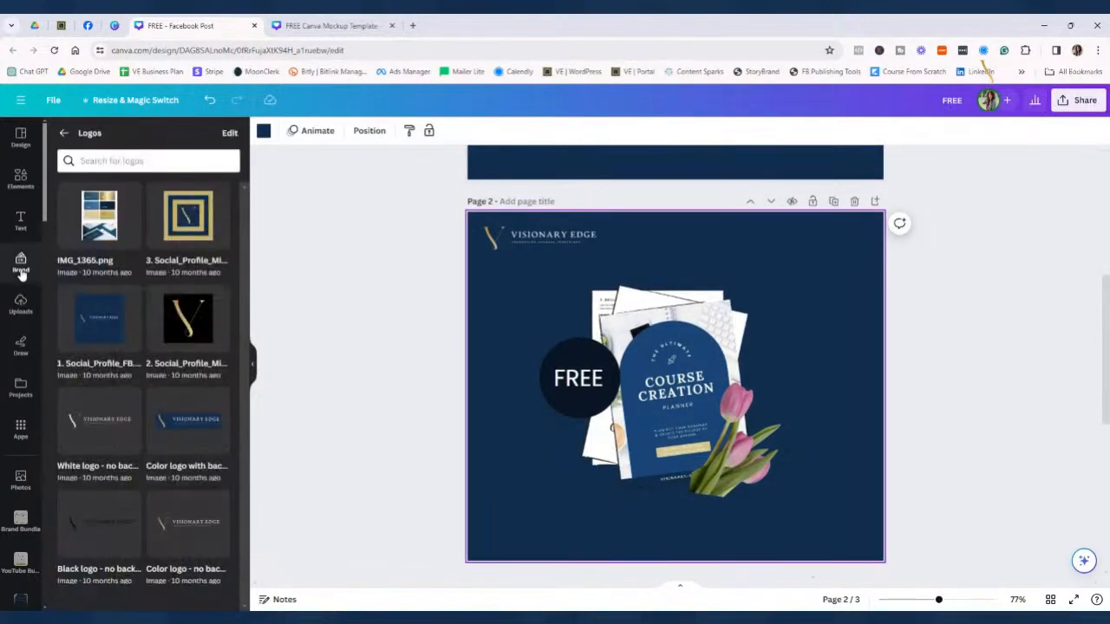
click(64, 133)
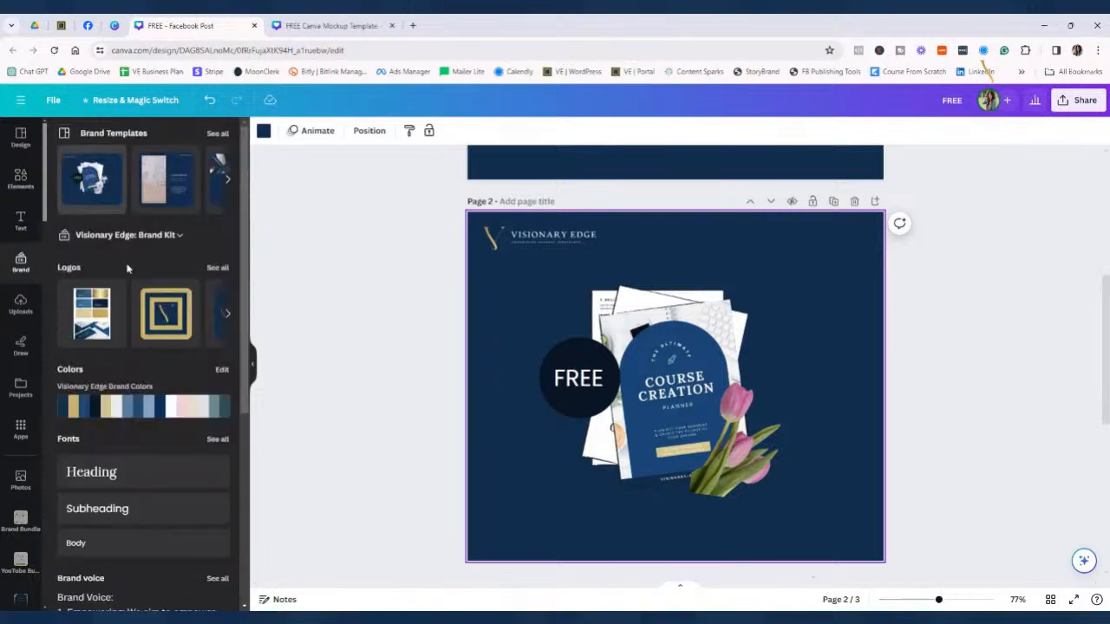
click(130, 409)
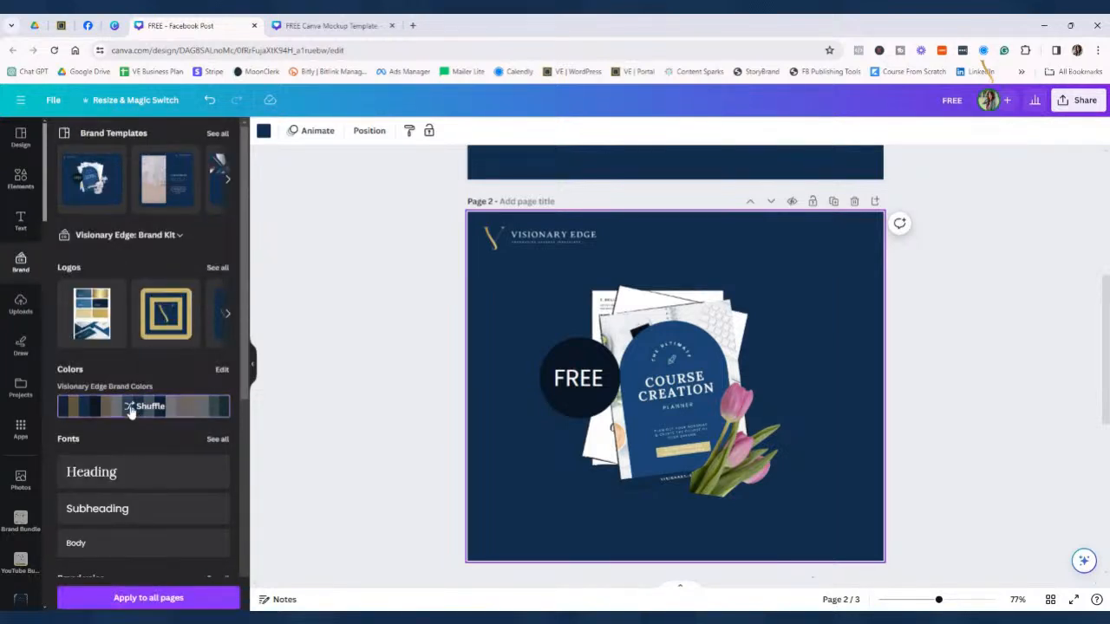
click(130, 409)
click(130, 409)
click(130, 409)
click(130, 409)
click(130, 410)
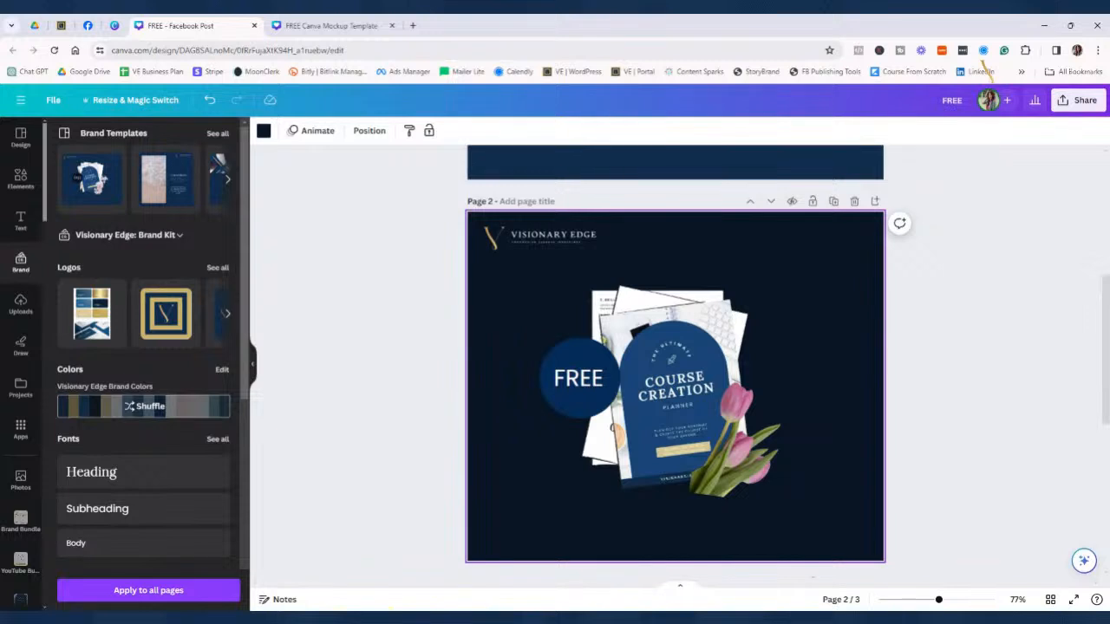
click(140, 407)
click(141, 408)
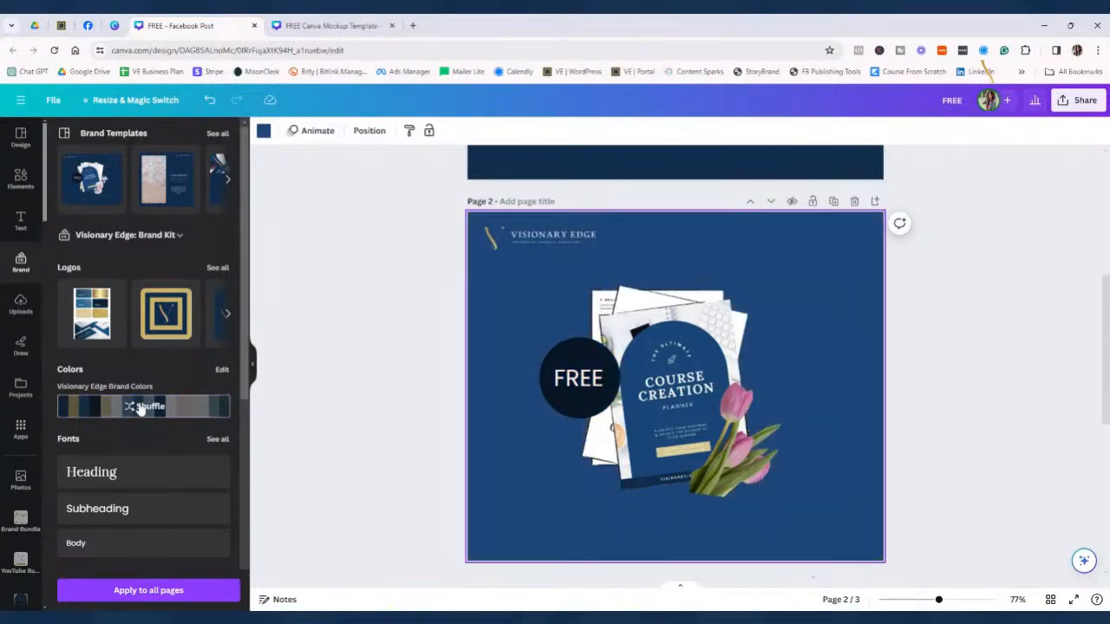
Recolour the FREE badge circle on page 2 with the light pink brand colour
scroll(538, 364, up, 4)
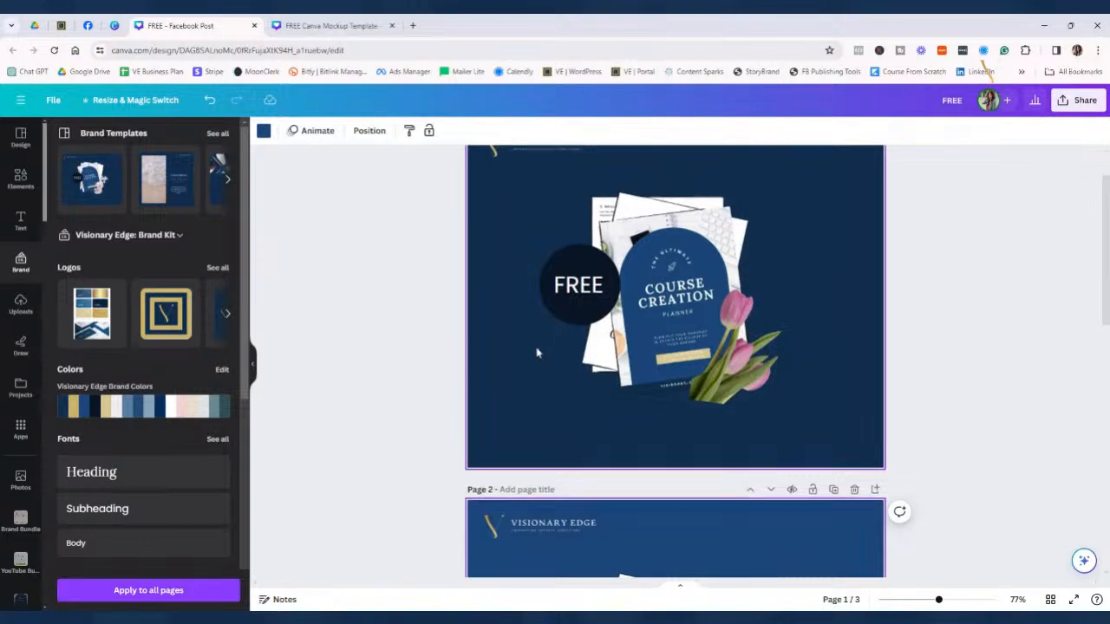
scroll(536, 351, down, 3)
click(578, 420)
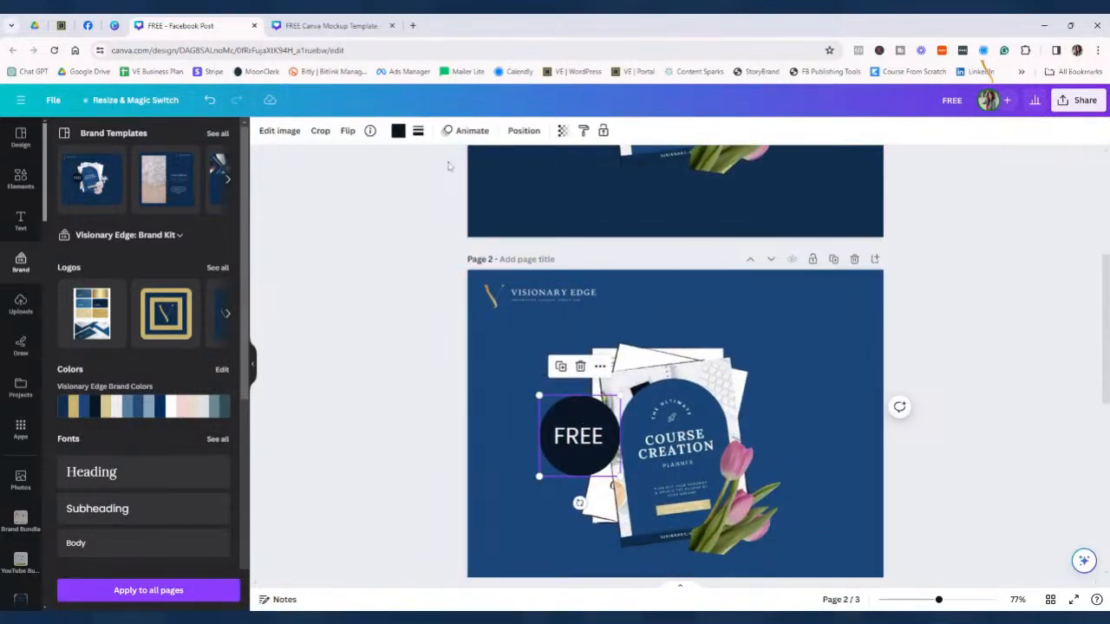
click(398, 130)
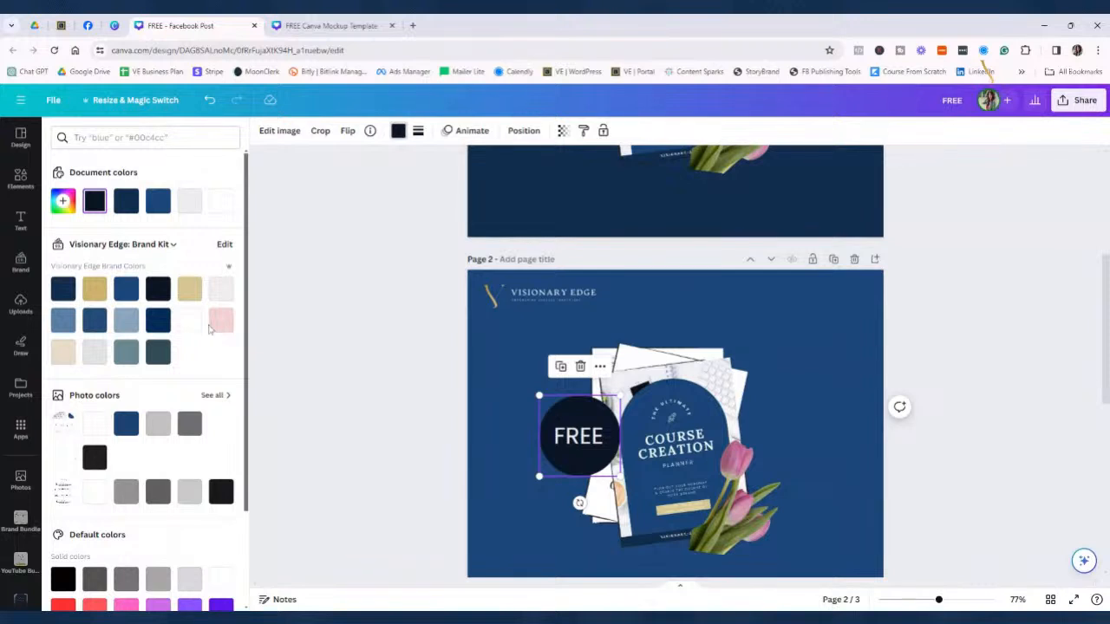
click(220, 320)
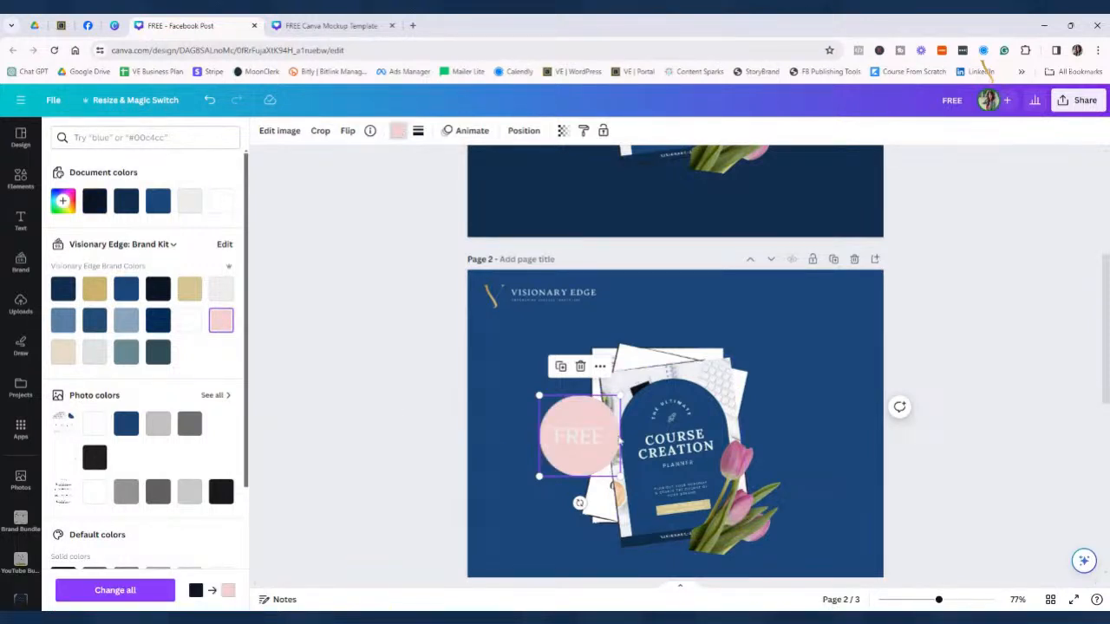
Change the FREE text on page 2's pink badge to the near-black brand colour
click(573, 439)
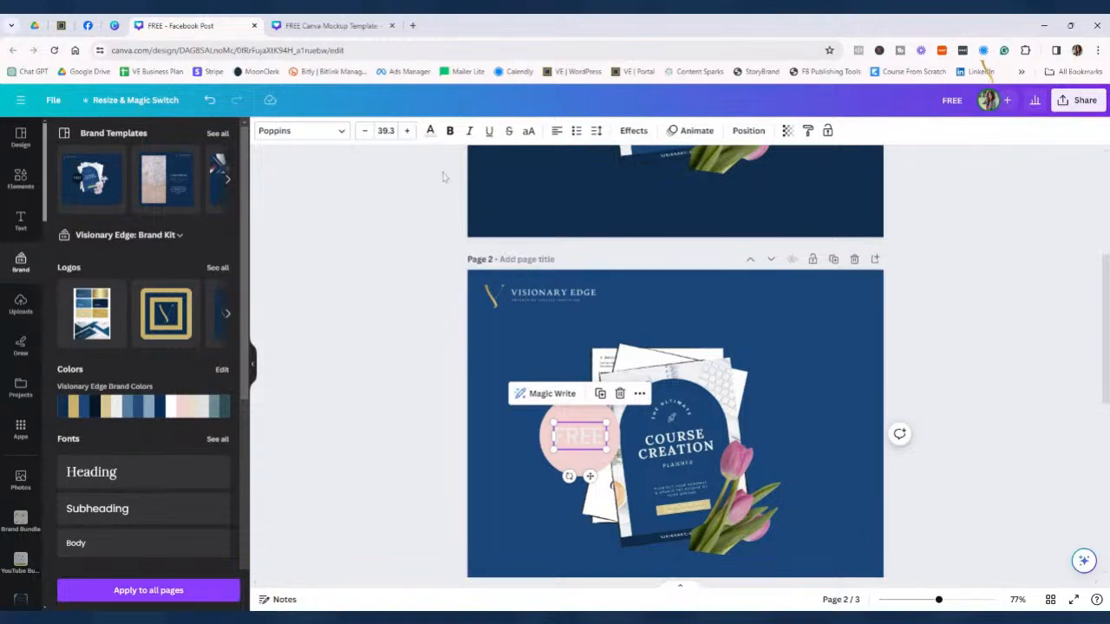
click(430, 132)
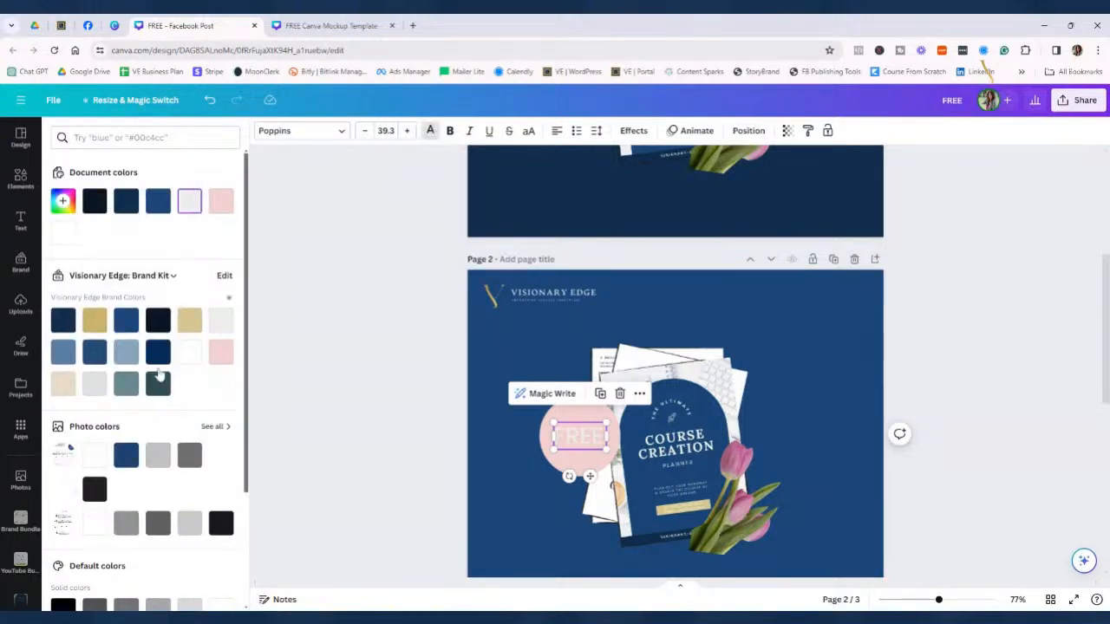
click(158, 320)
click(328, 371)
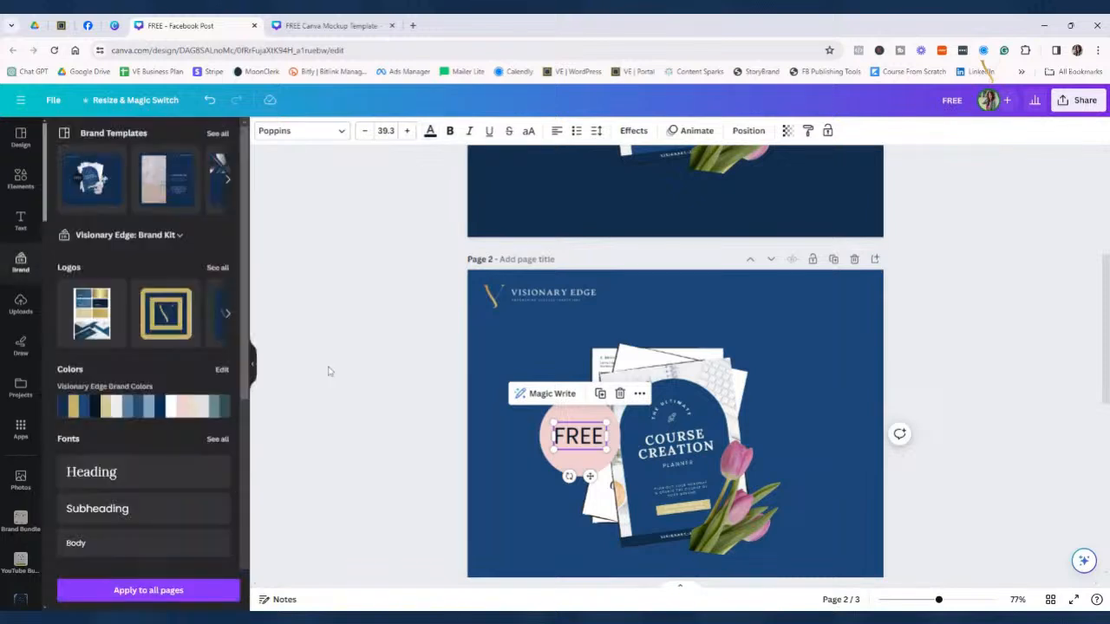
click(345, 388)
Try bold formatting at font size 38.3 on page 2's FREE text and undo both changes
scroll(339, 441, down, 3)
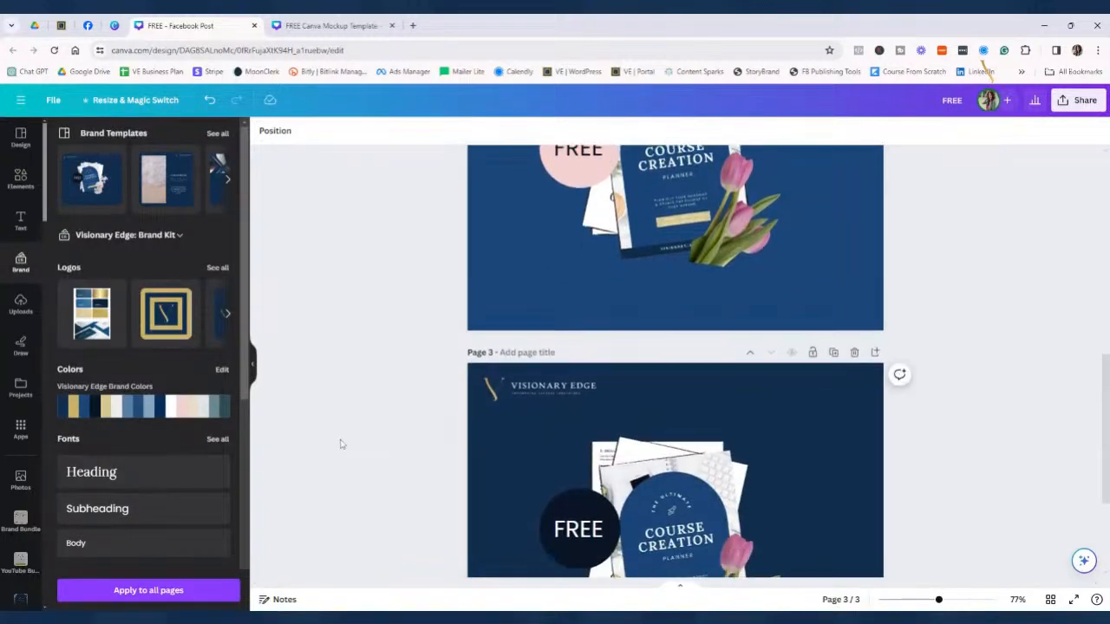
scroll(413, 408, up, 2)
click(581, 319)
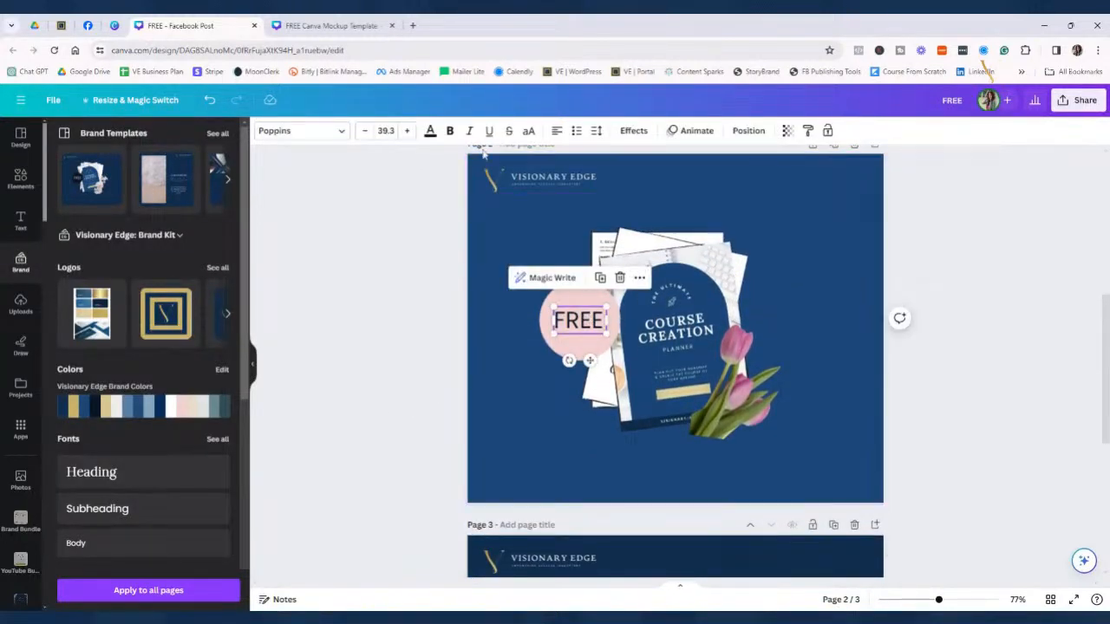
click(450, 130)
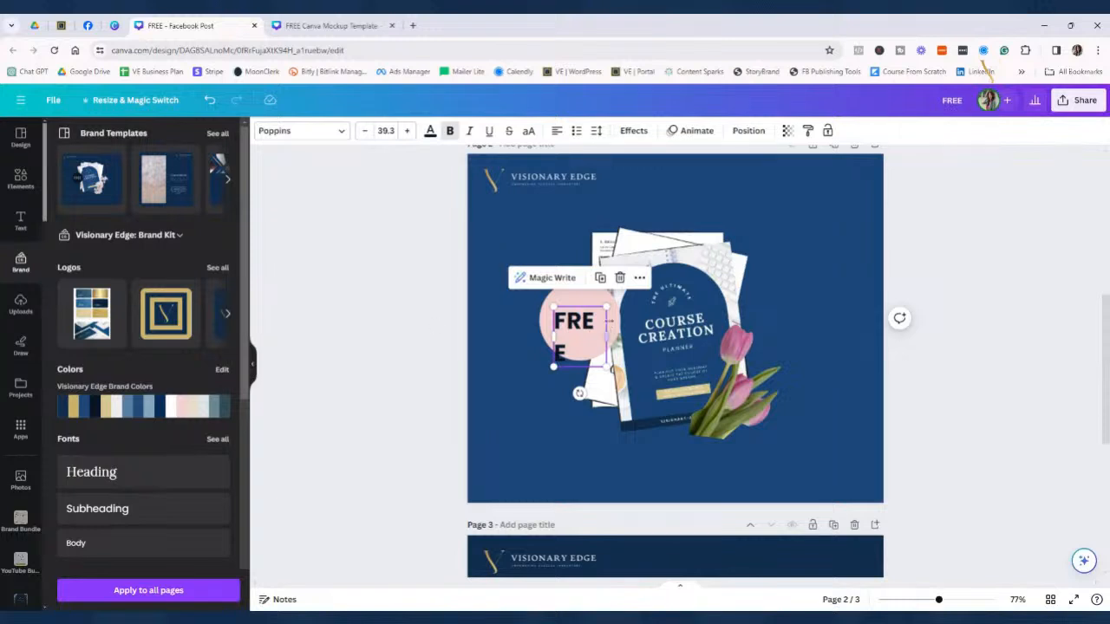
click(363, 131)
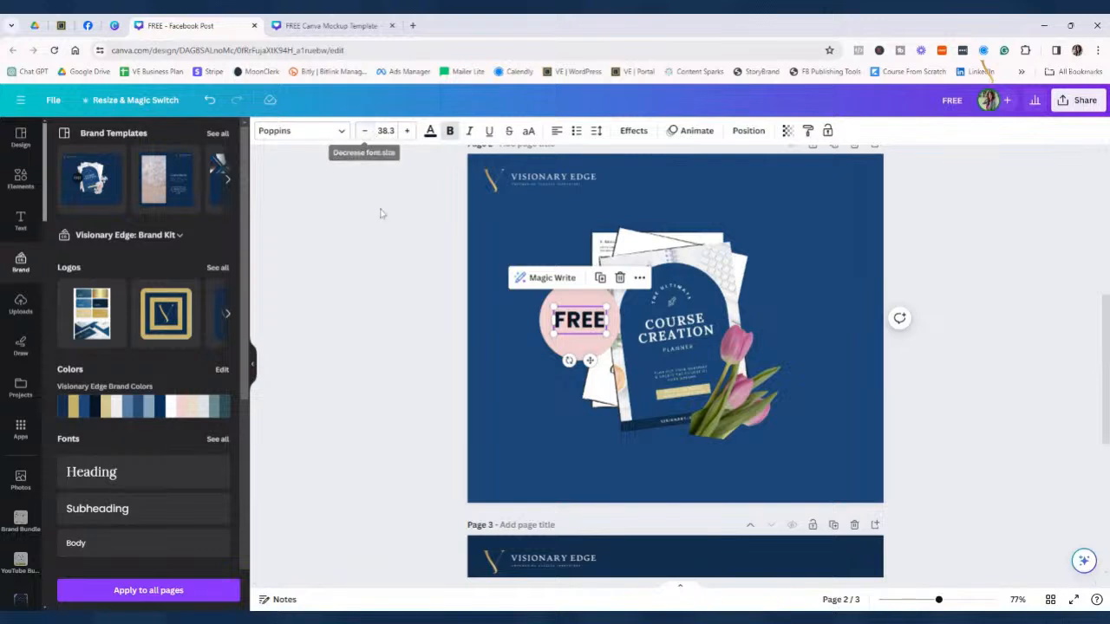
click(209, 100)
click(209, 99)
click(399, 438)
Try a light grey background on page 3 and settle on the medium blue from the photo colours
scroll(386, 462, down, 4)
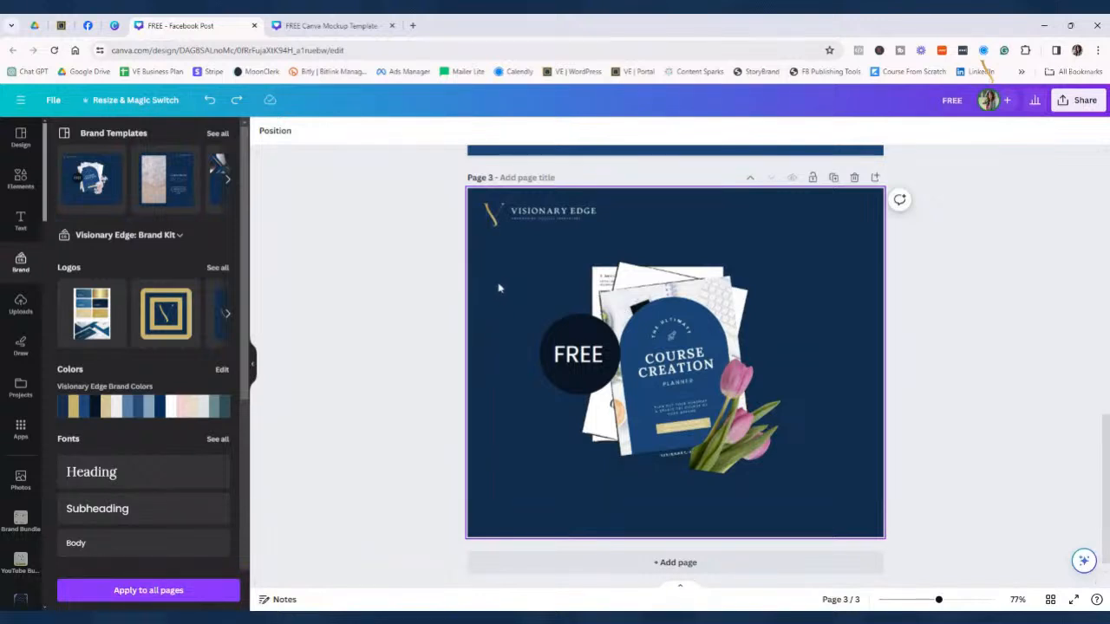
click(496, 289)
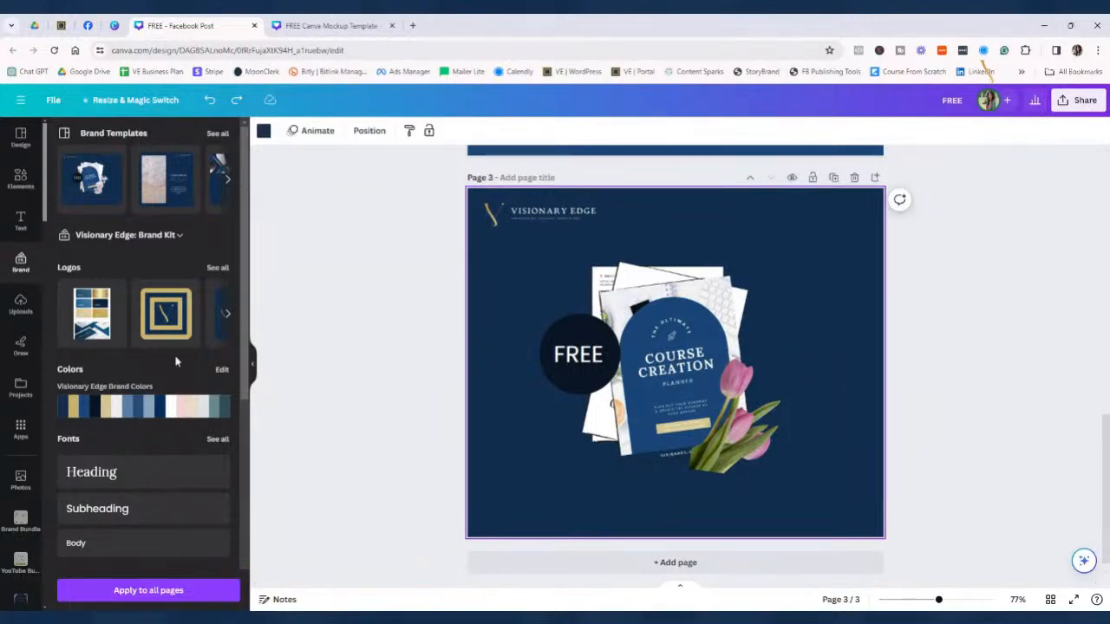
click(264, 131)
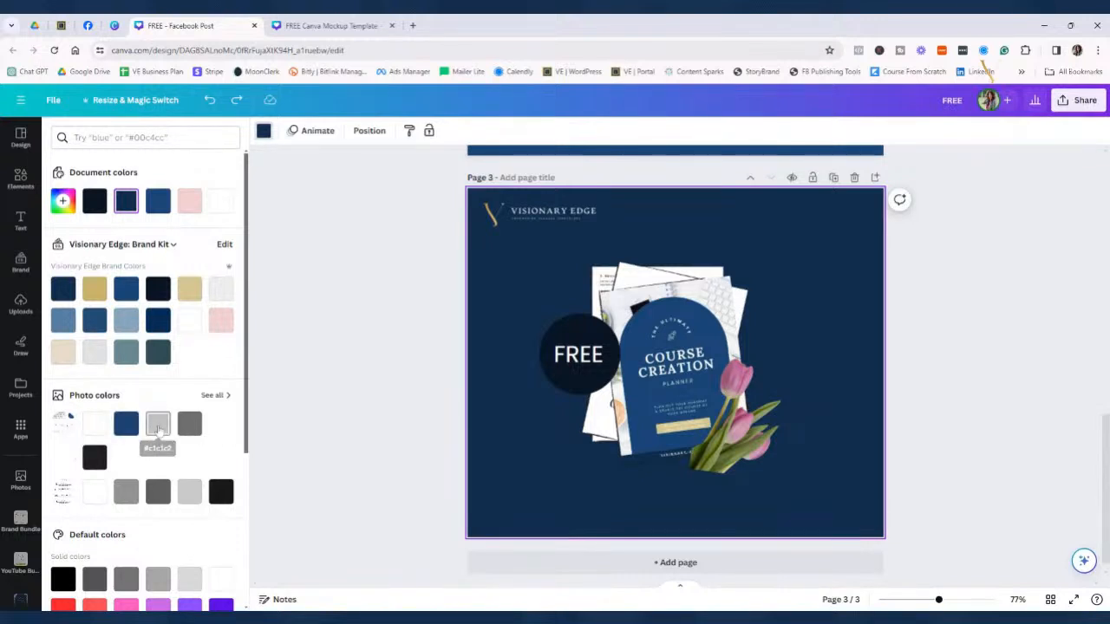
click(158, 424)
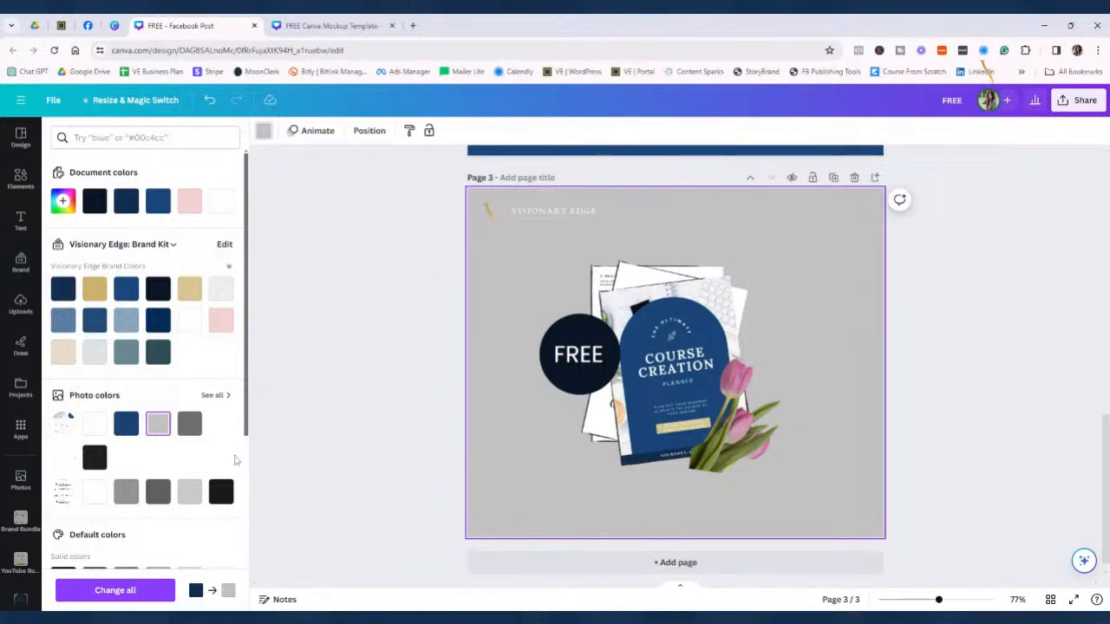
click(129, 427)
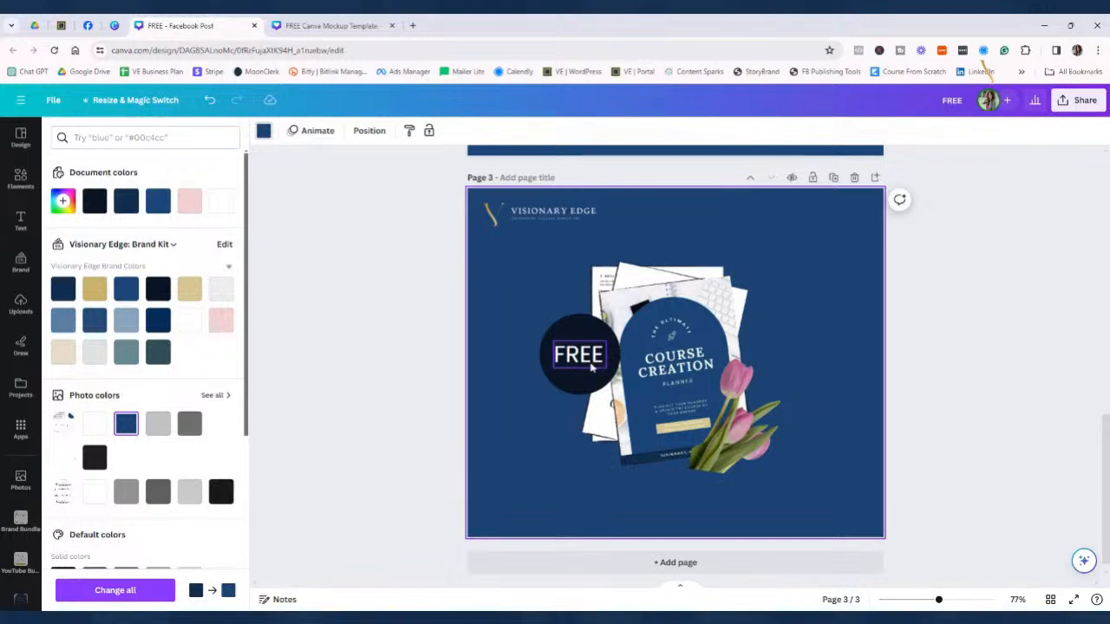
Recolour page 3's FREE badge circle light gold (#d8c691) and its text with the near-black brand colour
click(584, 329)
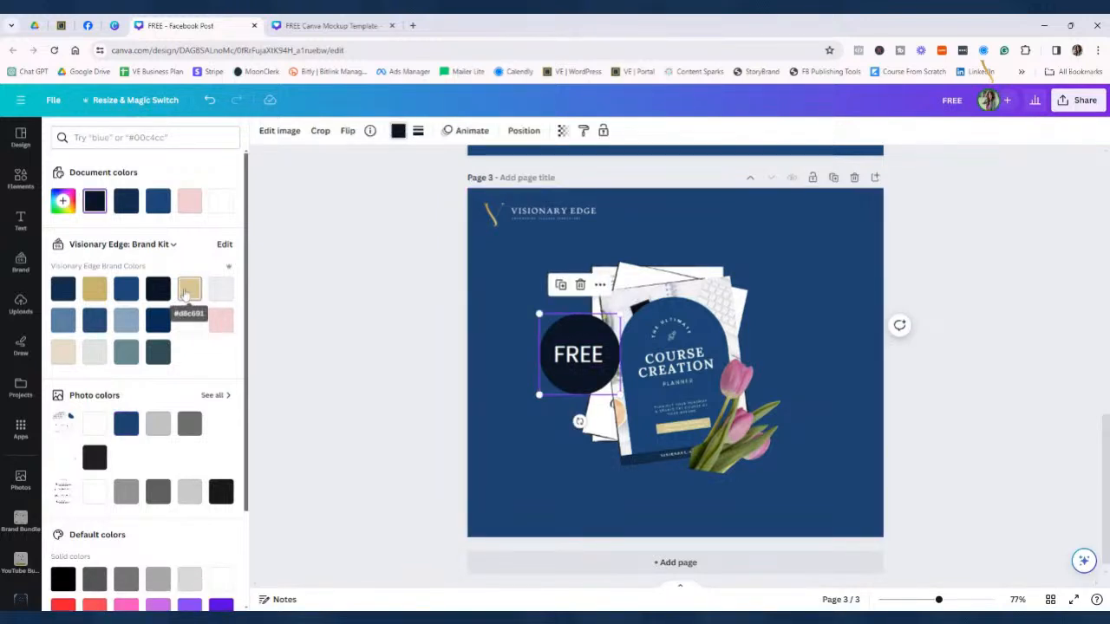
click(189, 288)
click(585, 360)
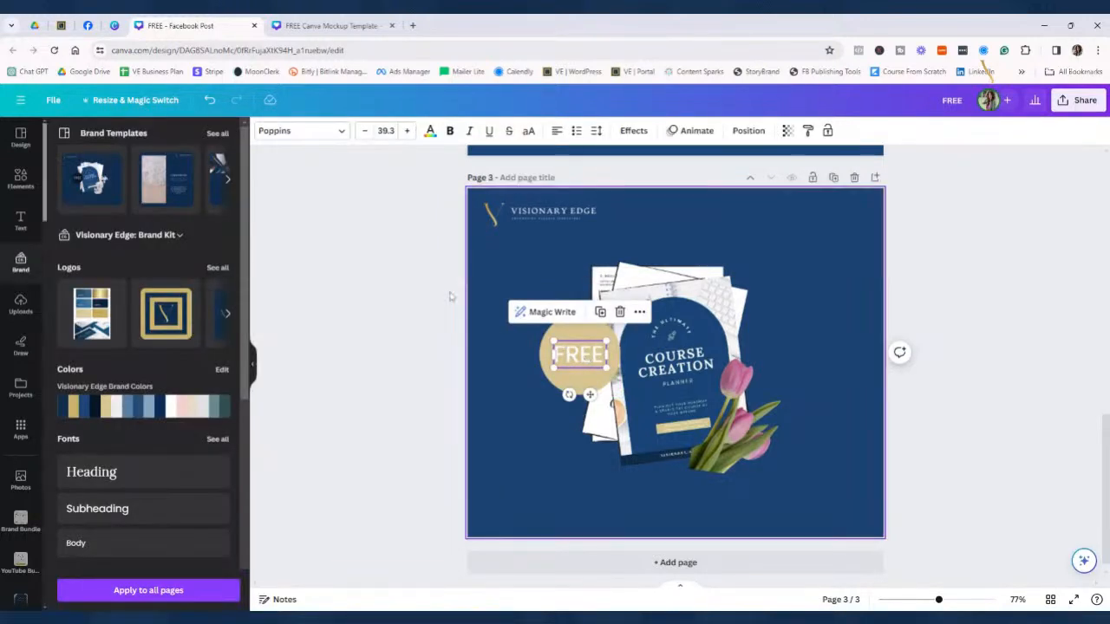
click(430, 130)
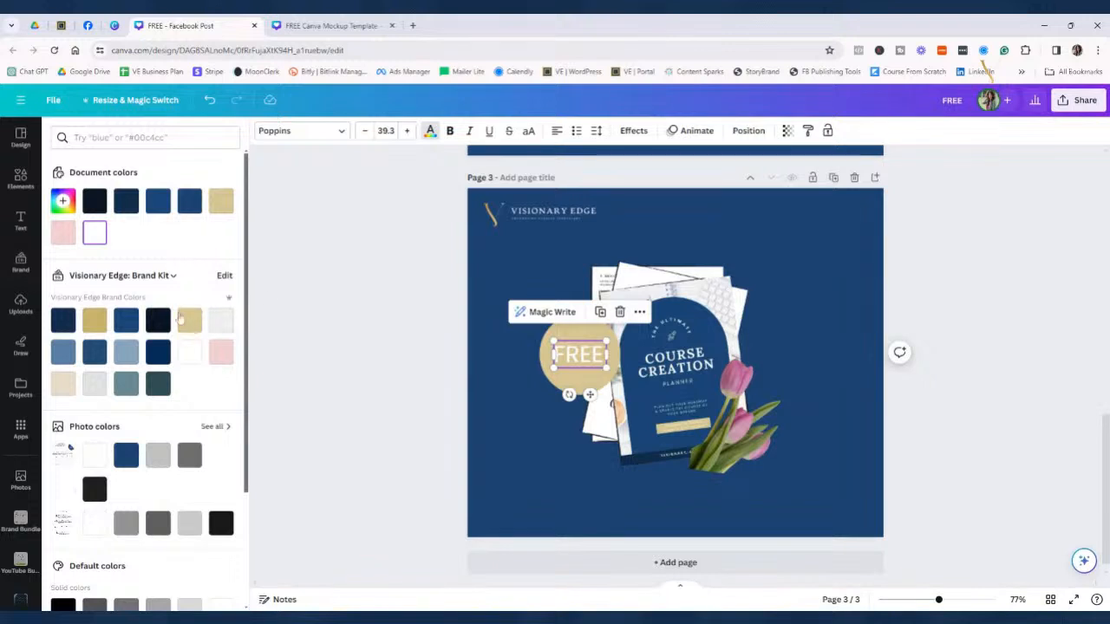
click(158, 320)
click(364, 328)
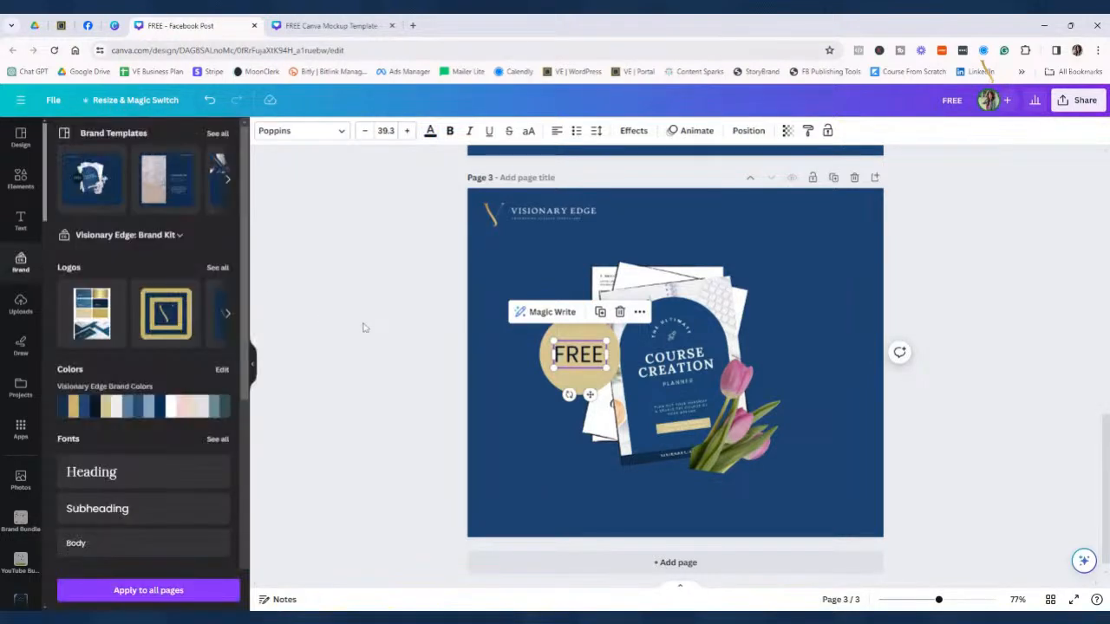
click(356, 343)
Rotate the tulips on page 3 slightly clockwise and move them up over the planner's lower right corner
double_click(714, 467)
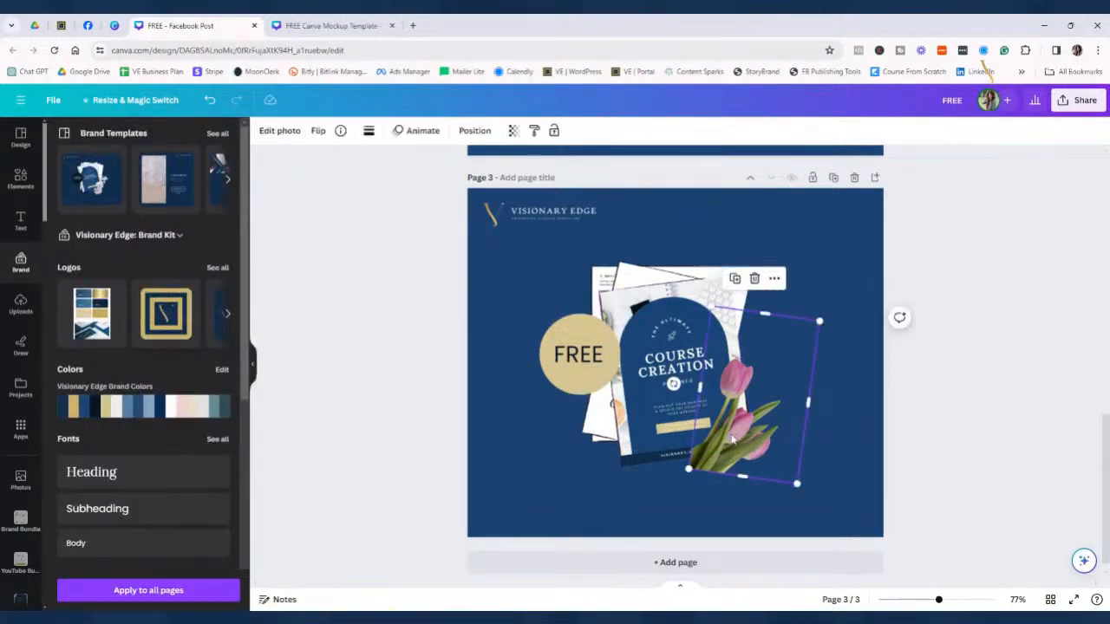
double_click(717, 450)
double_click(700, 467)
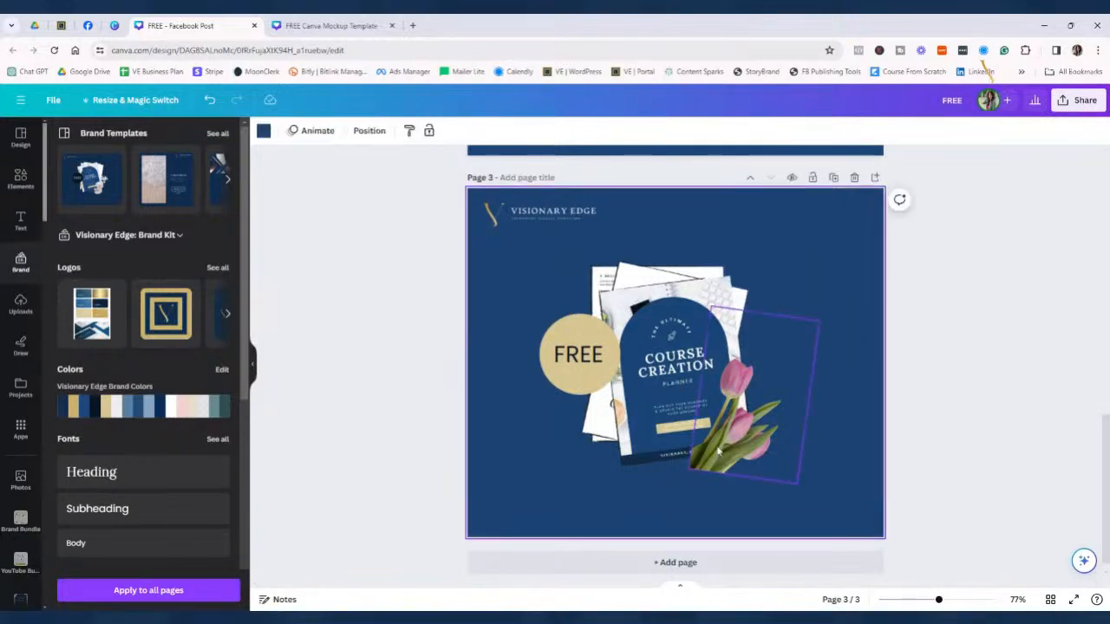
double_click(696, 473)
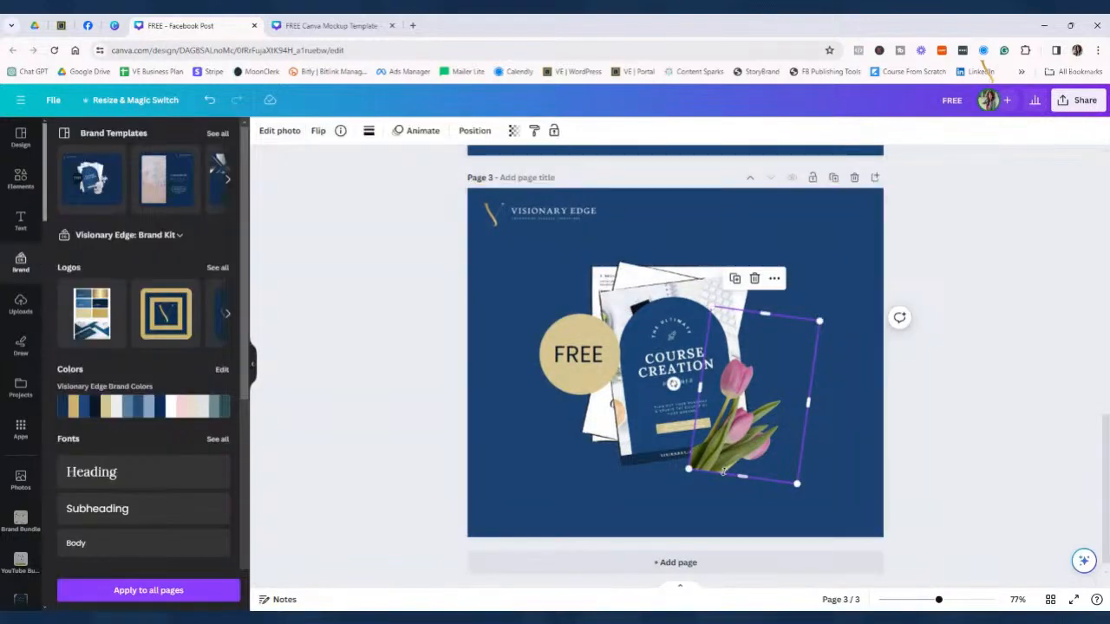
click(969, 408)
click(730, 446)
drag(672, 383, 664, 359)
drag(749, 429, 751, 421)
click(1014, 395)
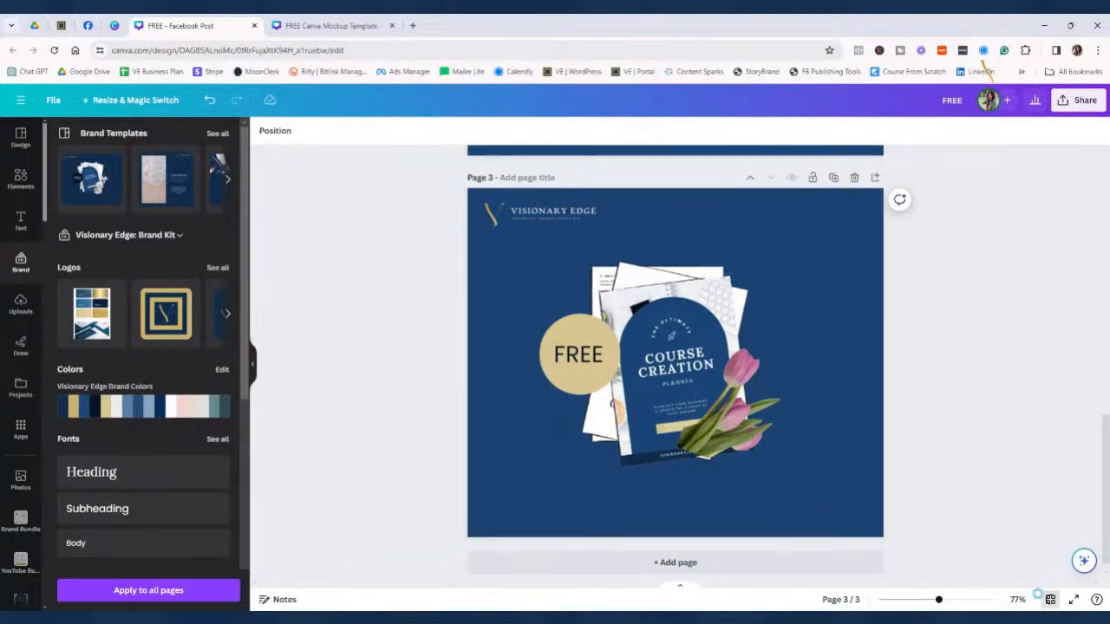
Review all three pages in grid view, then open the download options from page 1
click(1050, 599)
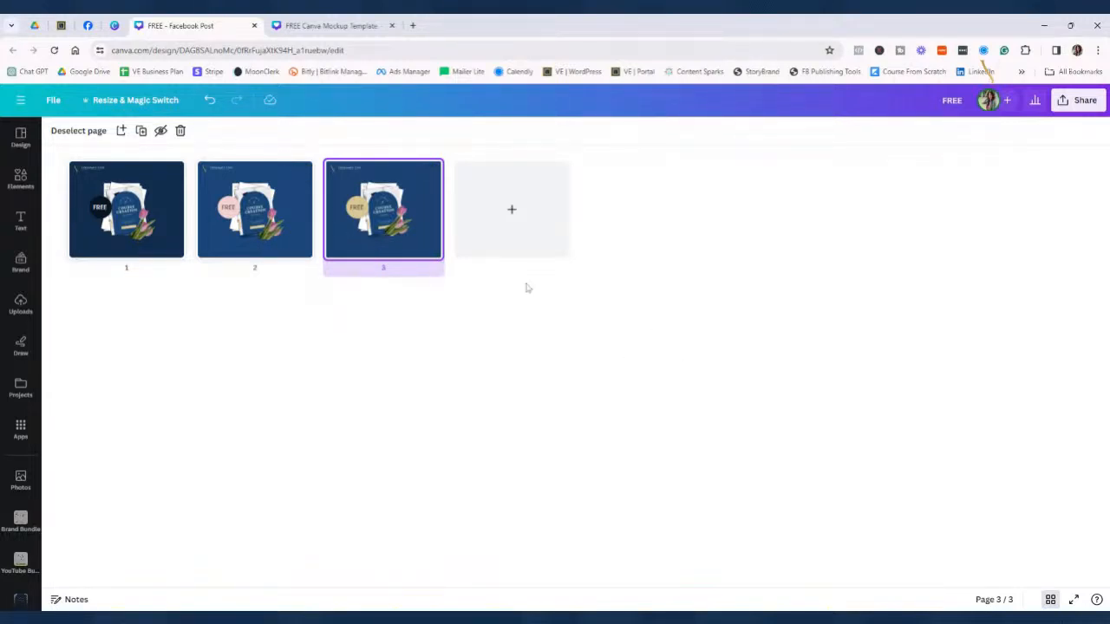
double_click(150, 249)
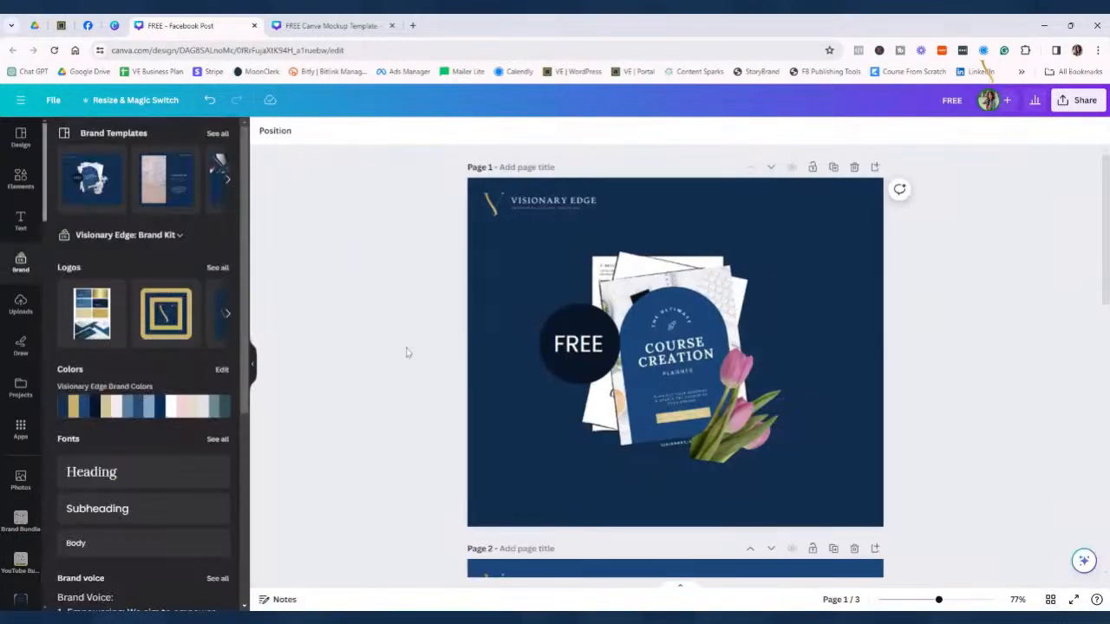
click(1068, 102)
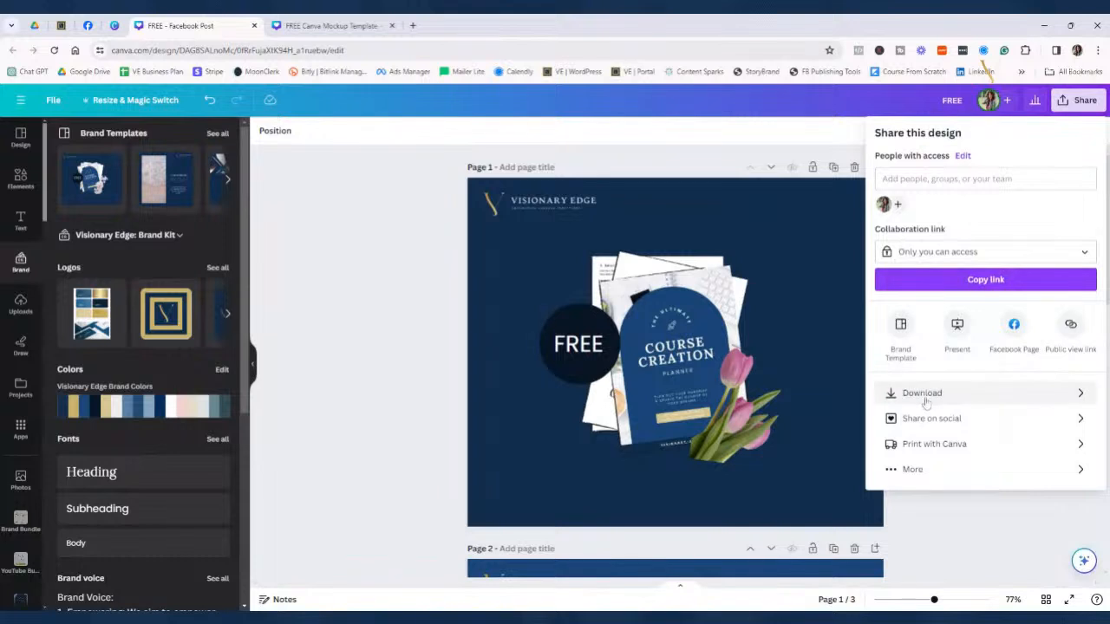
click(926, 399)
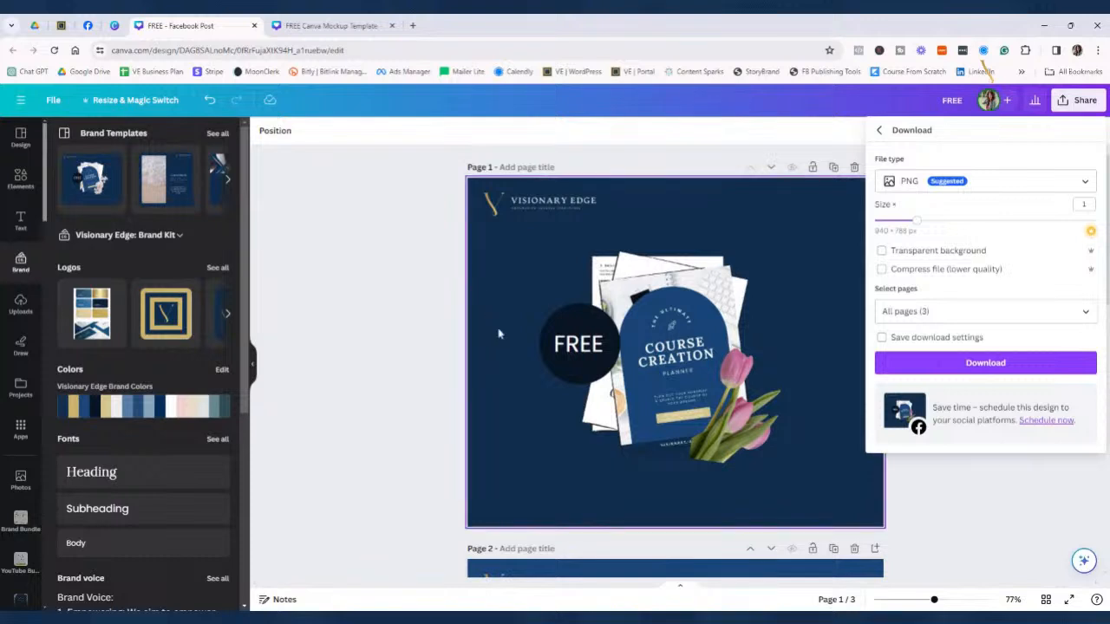
Switch to the Visionary Edge membership site and open its course catalogue to view the course graphics
click(60, 25)
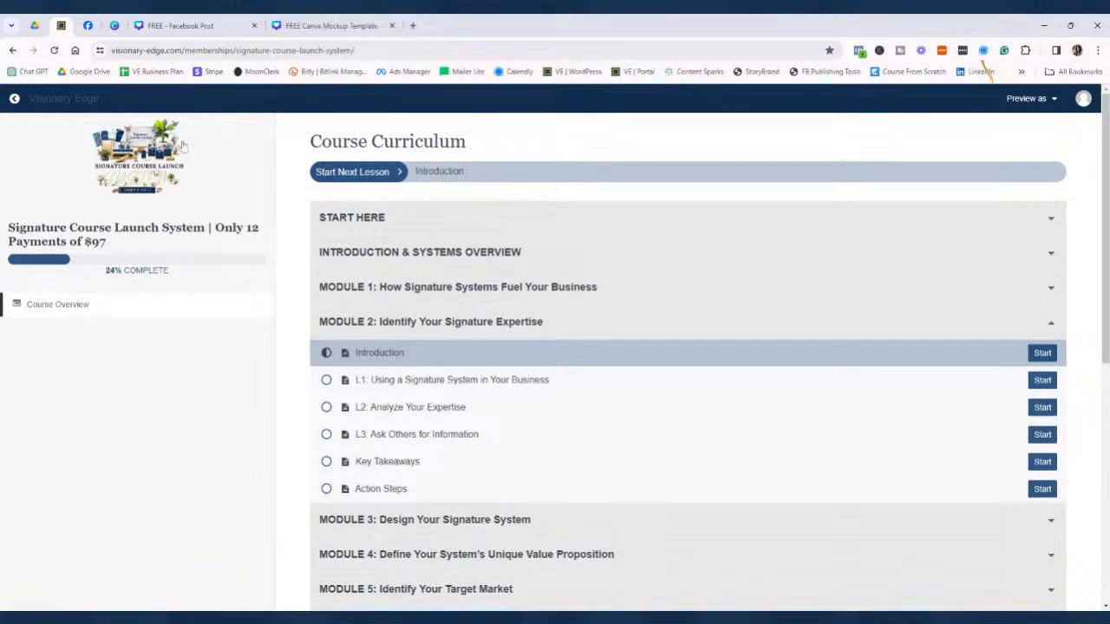
click(16, 99)
click(18, 99)
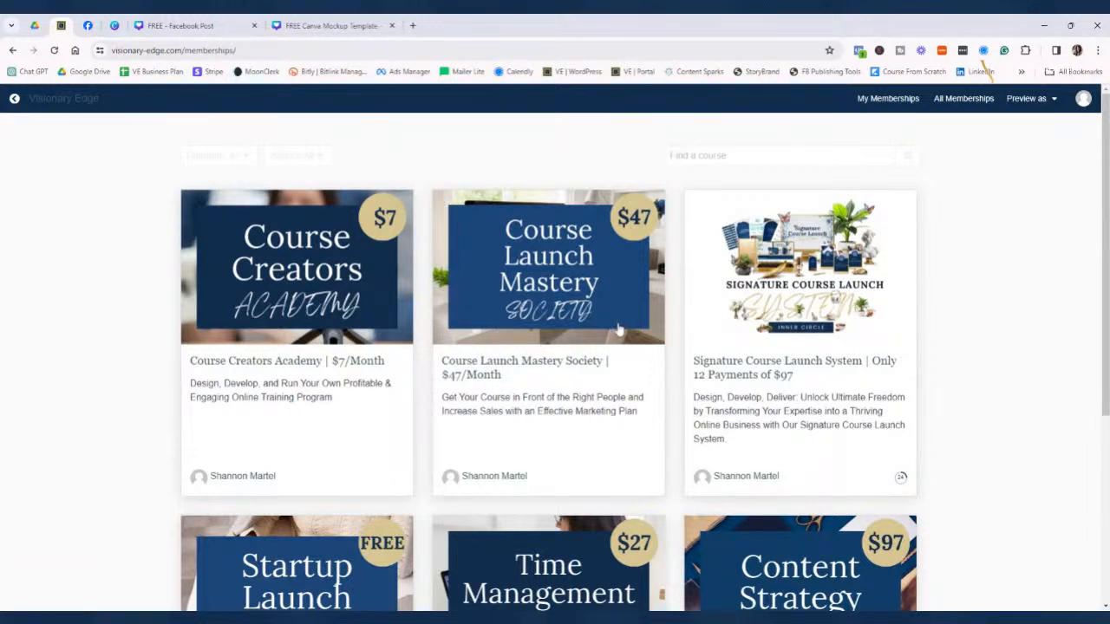
Switch to the FREE Canva Mockup Template design and examine the file types available for download
click(329, 26)
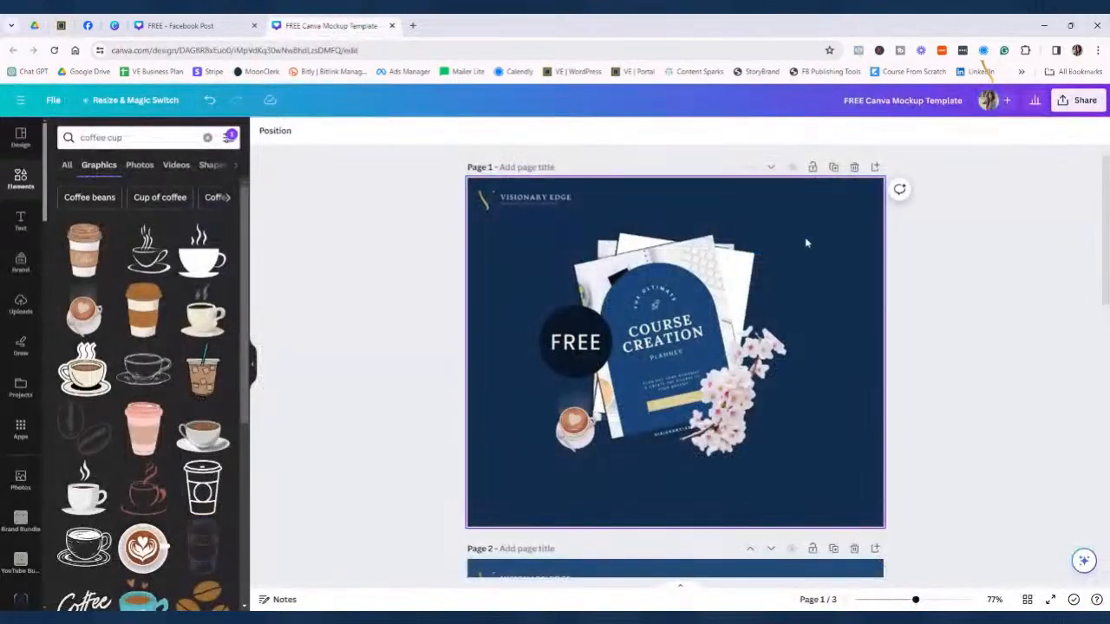
click(1077, 99)
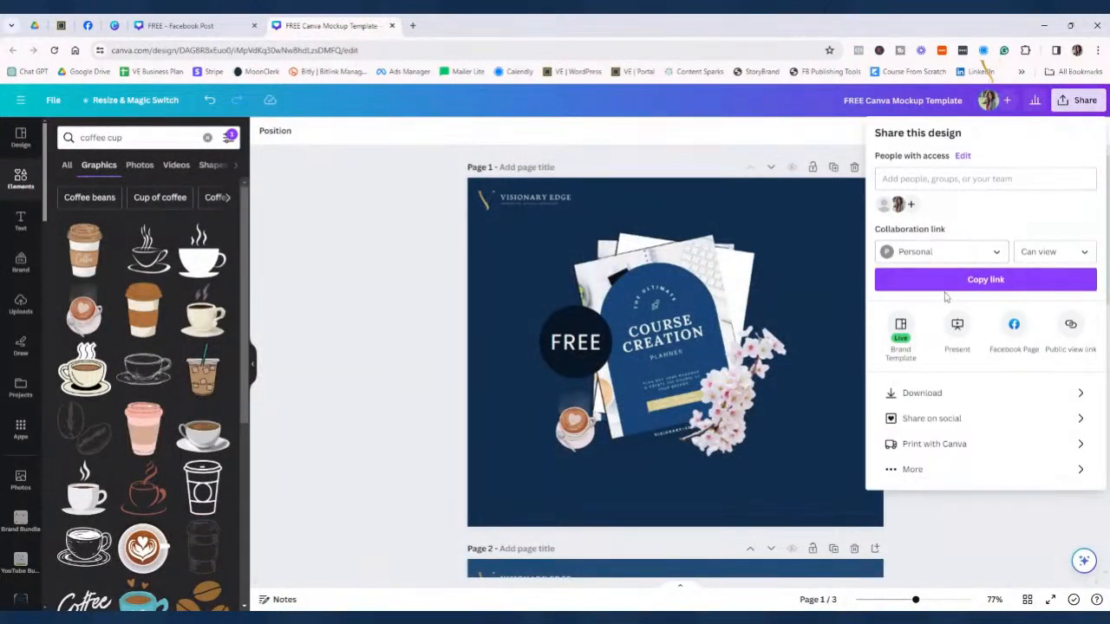
click(932, 392)
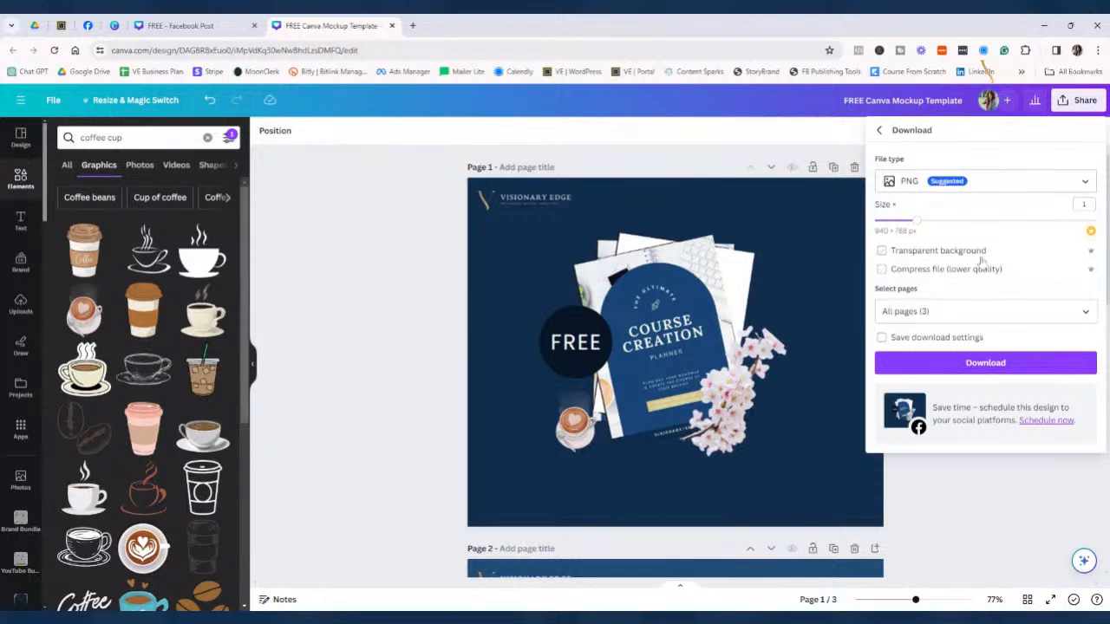
click(1071, 183)
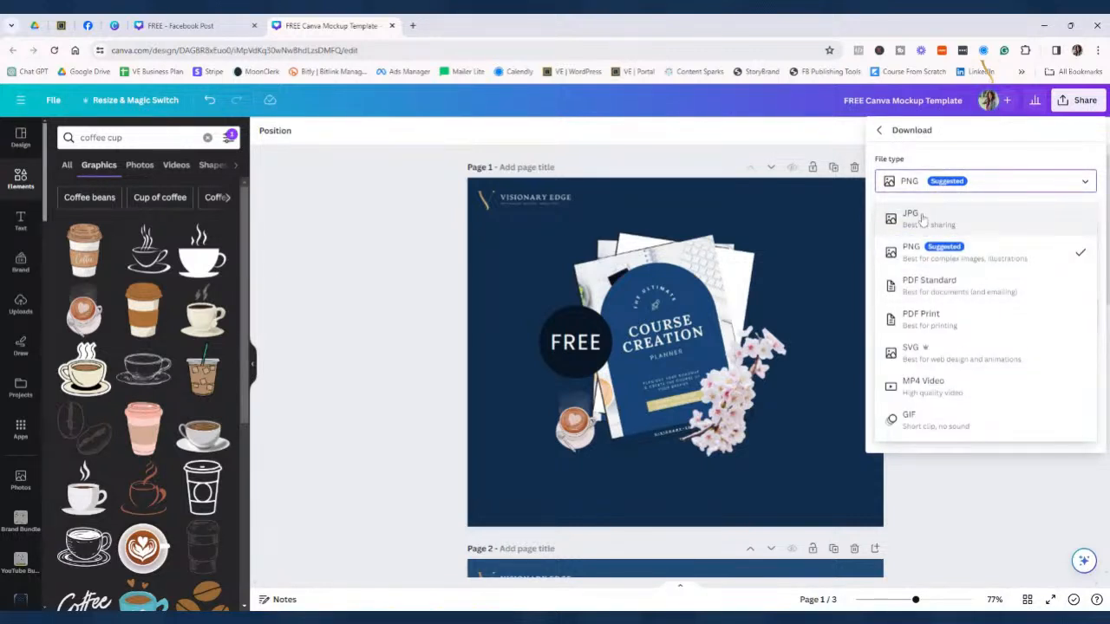
click(989, 503)
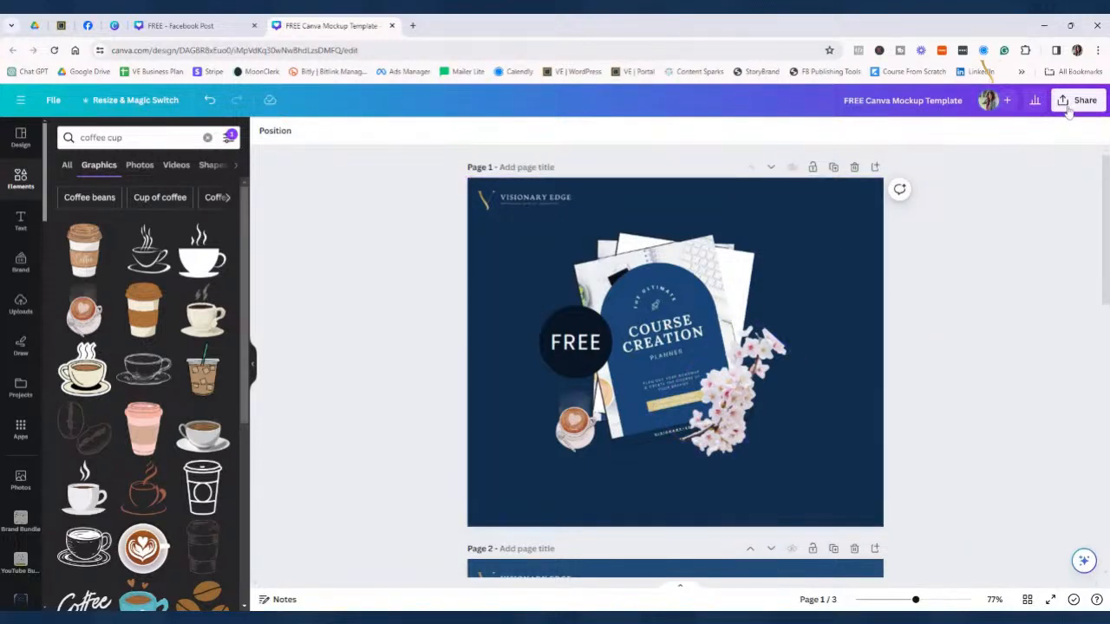
Delete the coffee cup graphic from page 1 of the mockup template
click(574, 424)
click(576, 362)
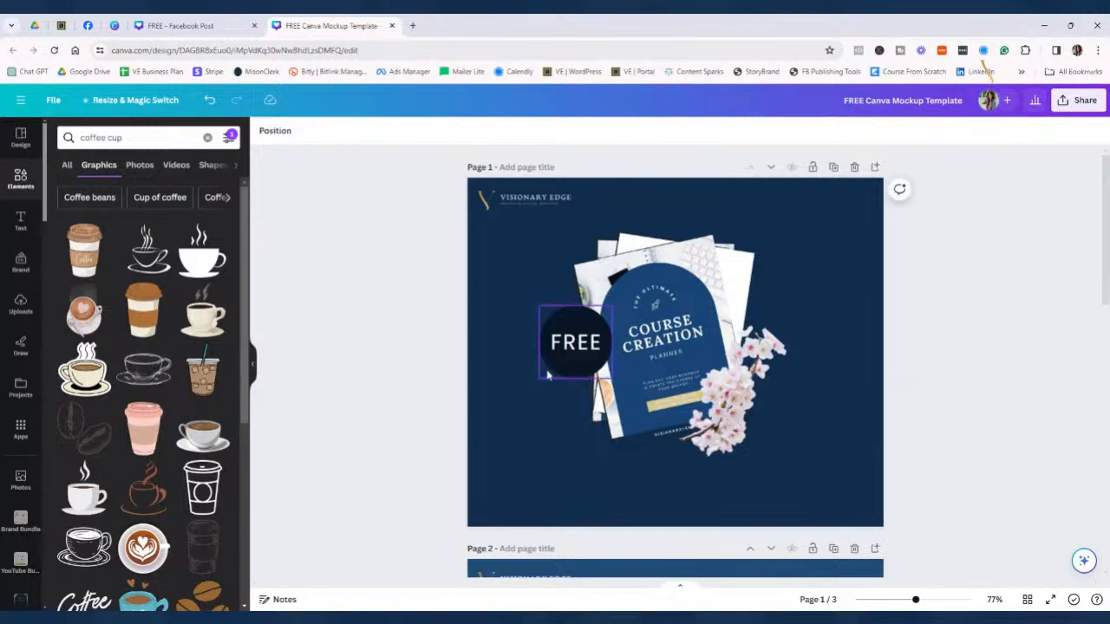
Publish the design as a brand template in the Your Projects folder and copy its share link
click(1078, 101)
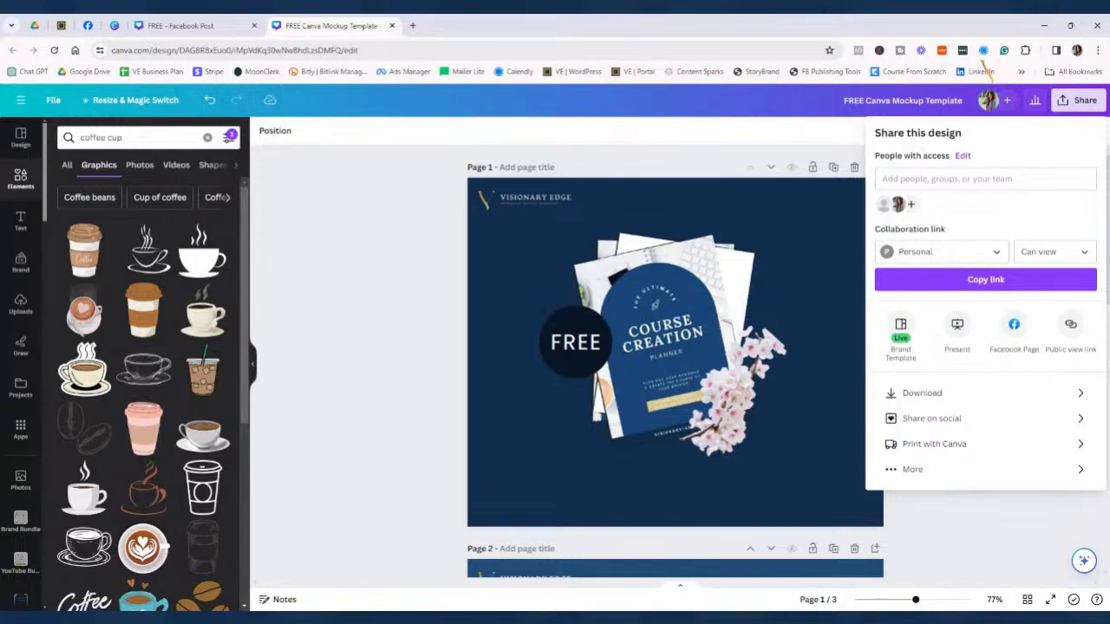
click(900, 334)
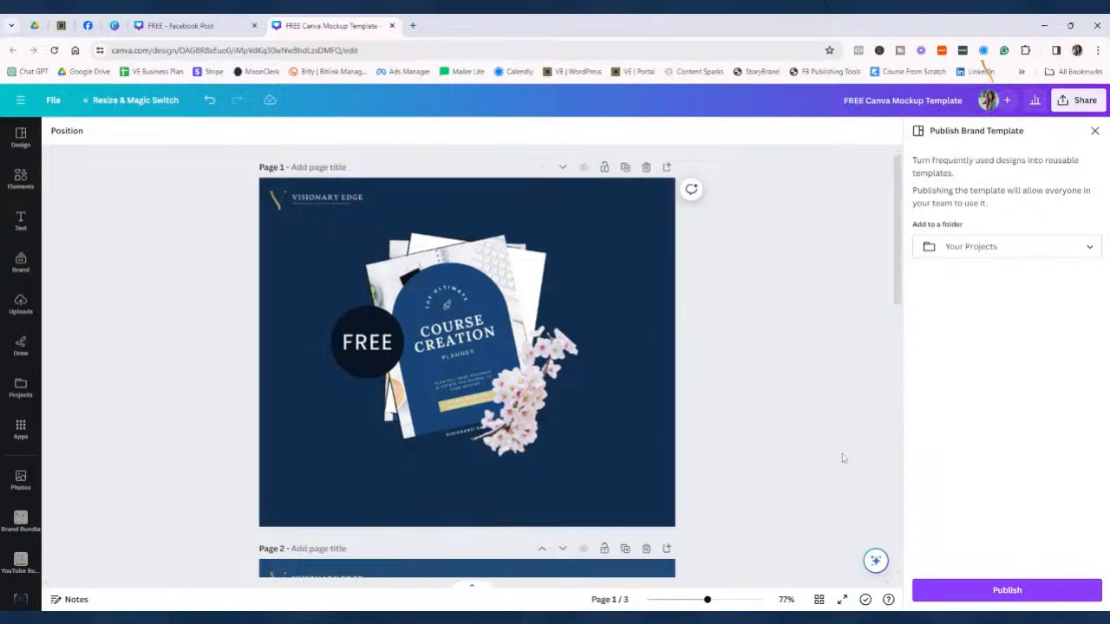
click(1006, 591)
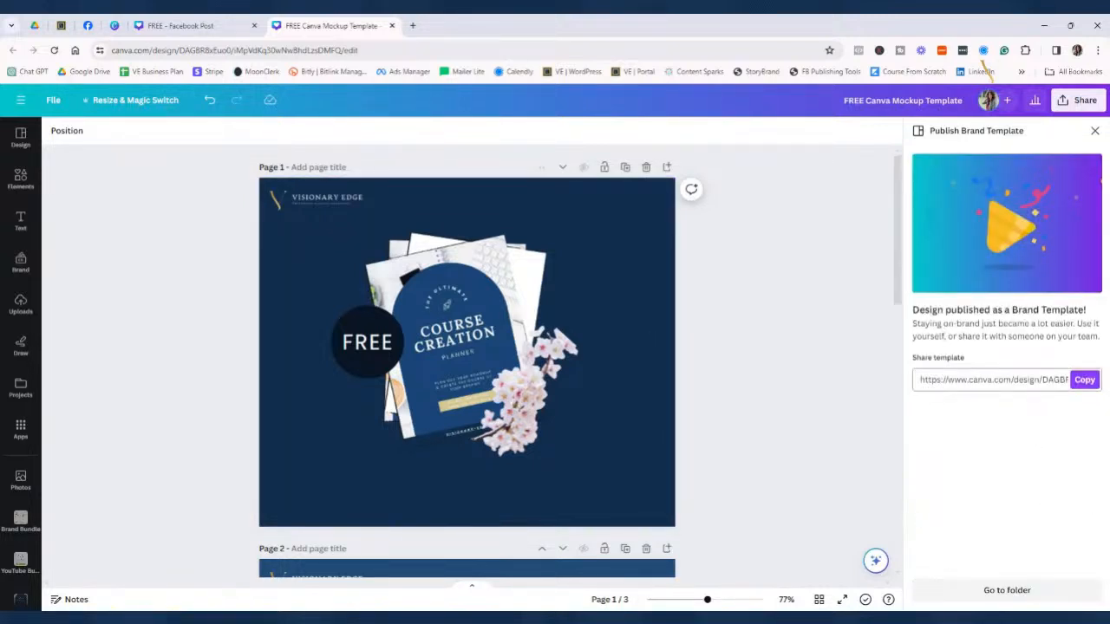
click(1083, 381)
Return to the FREE Facebook Post design and add a new page after page 3
click(179, 25)
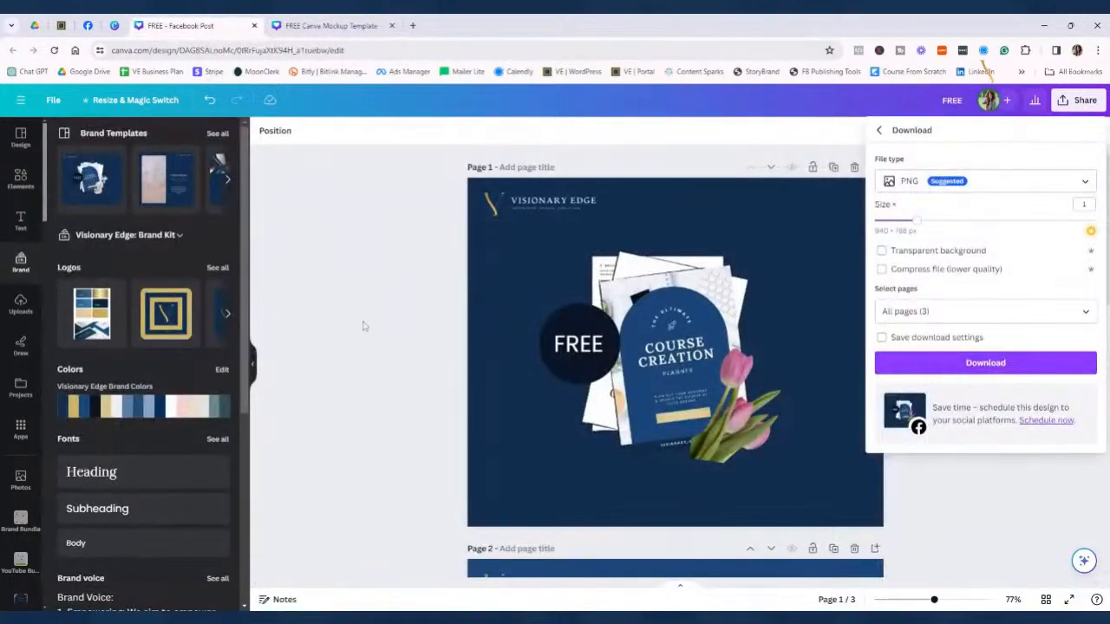
click(364, 327)
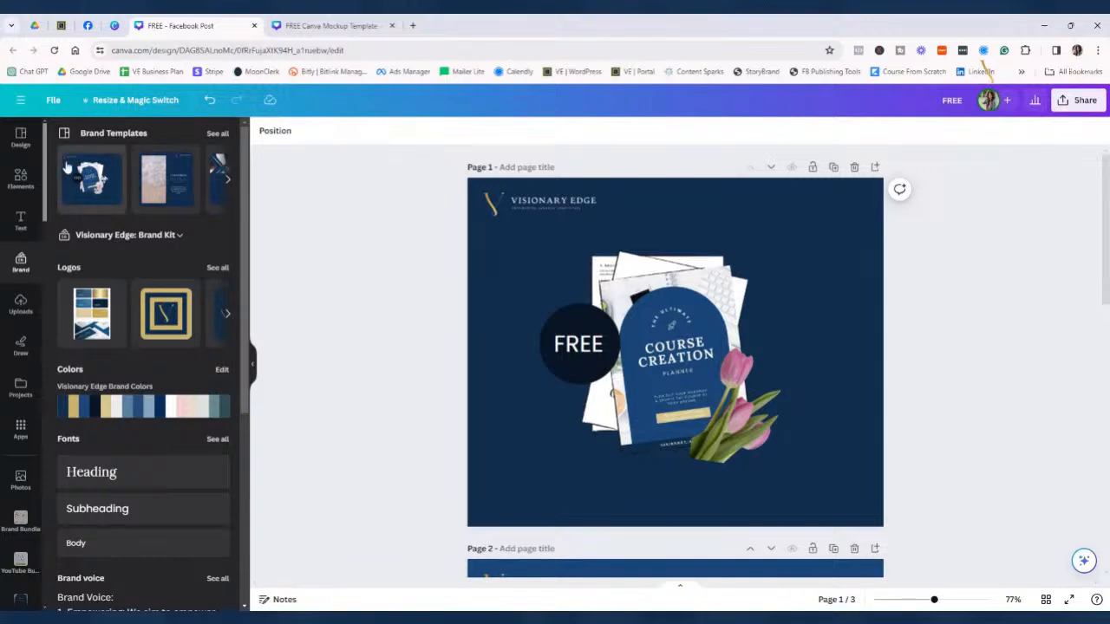
scroll(484, 403, down, 10)
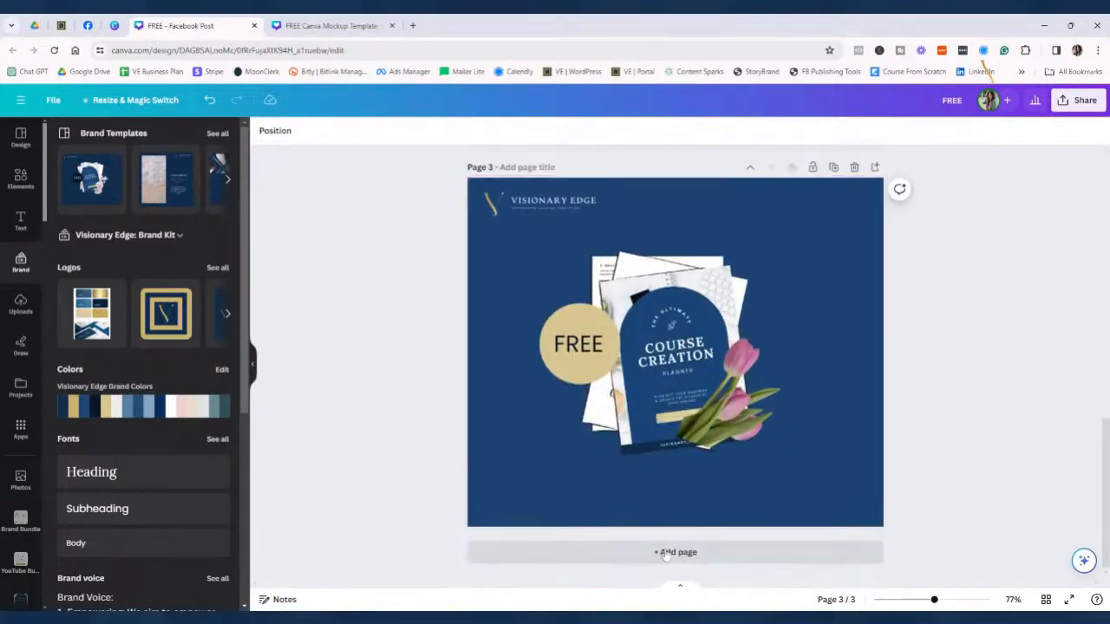
click(590, 553)
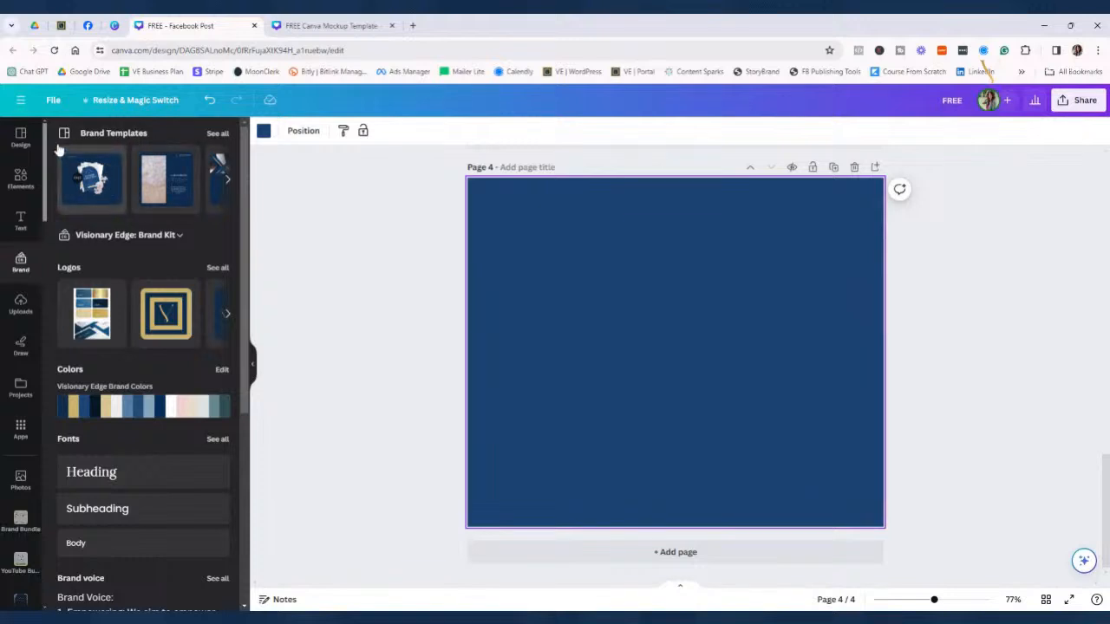
Search the design templates for "planner mockup"
click(22, 141)
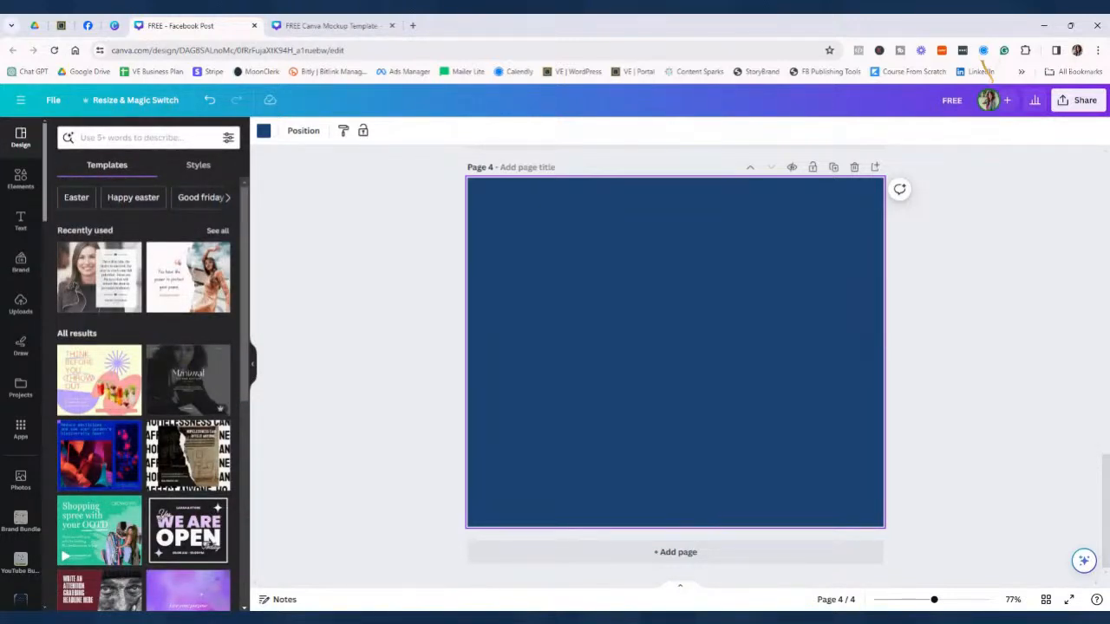
click(139, 137)
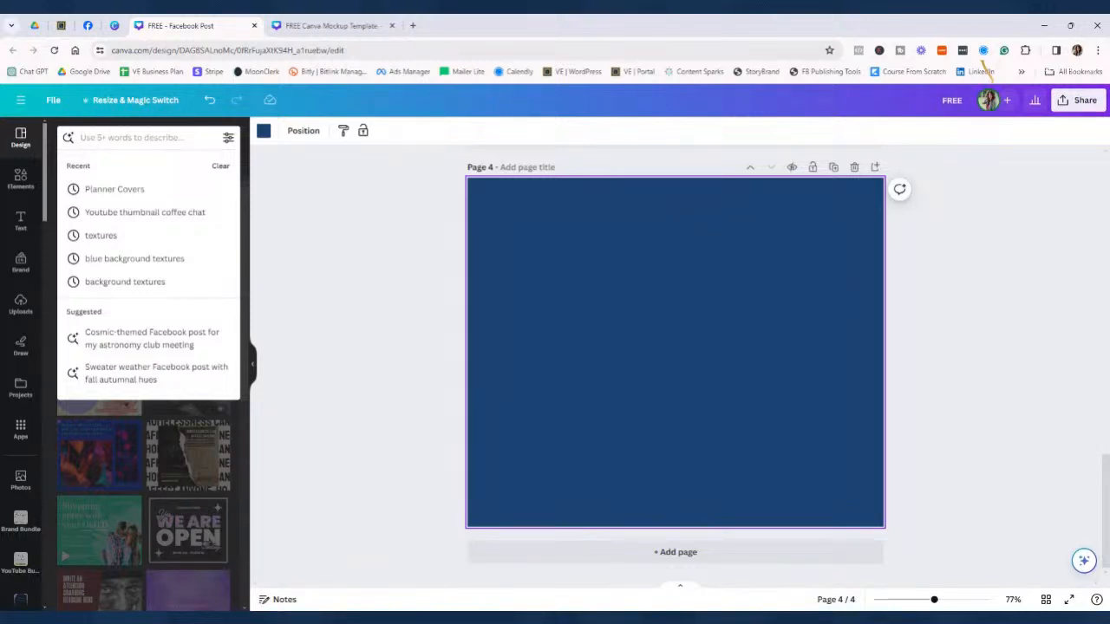
text(pla)
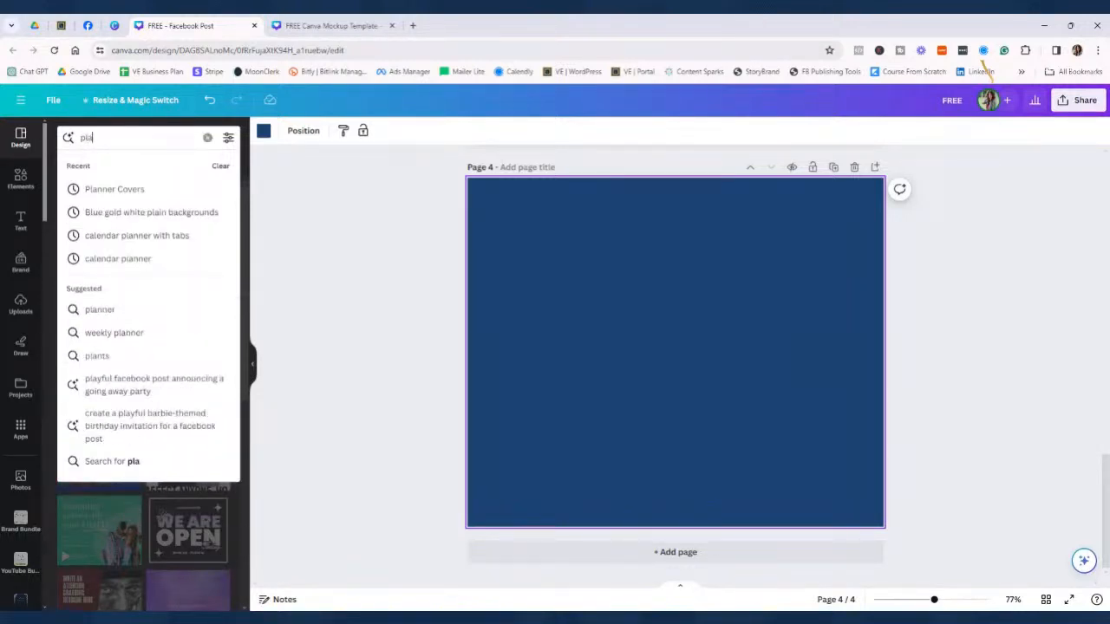
text(nner moc)
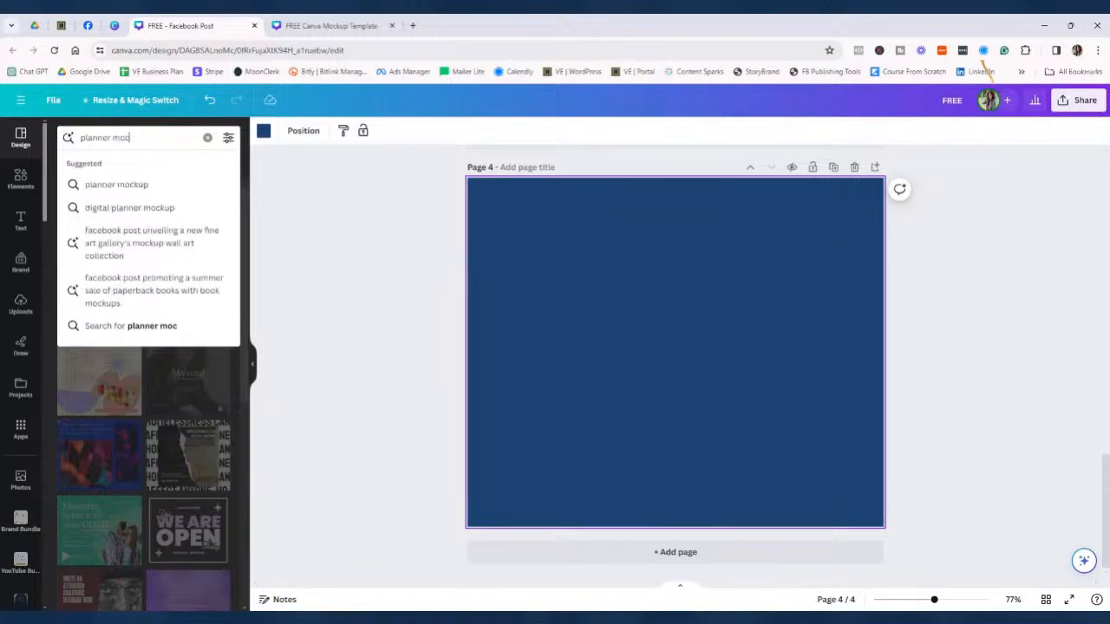
text(kup)
key(Return)
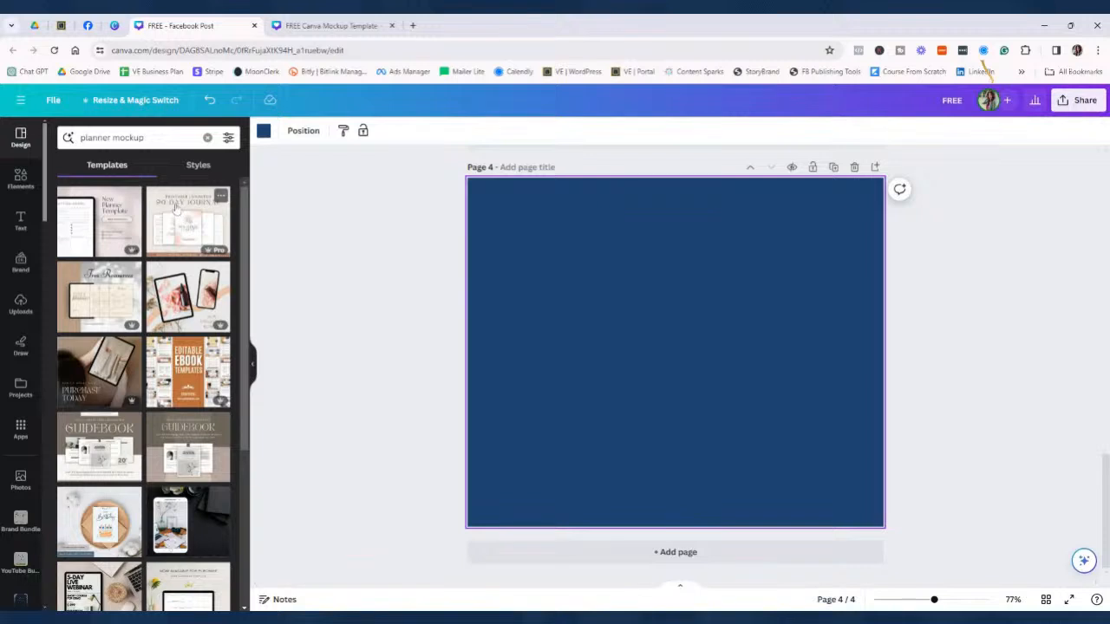
Apply the Freebie Alert template to page 4 and inspect its device mockup
scroll(122, 459, down, 5)
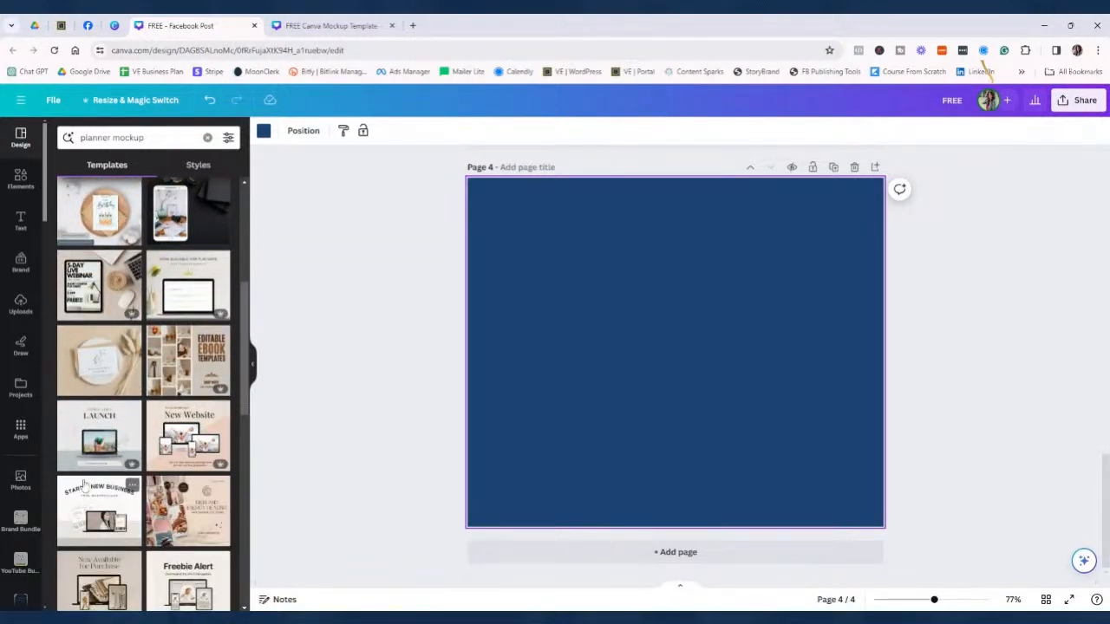
scroll(85, 486, down, 2)
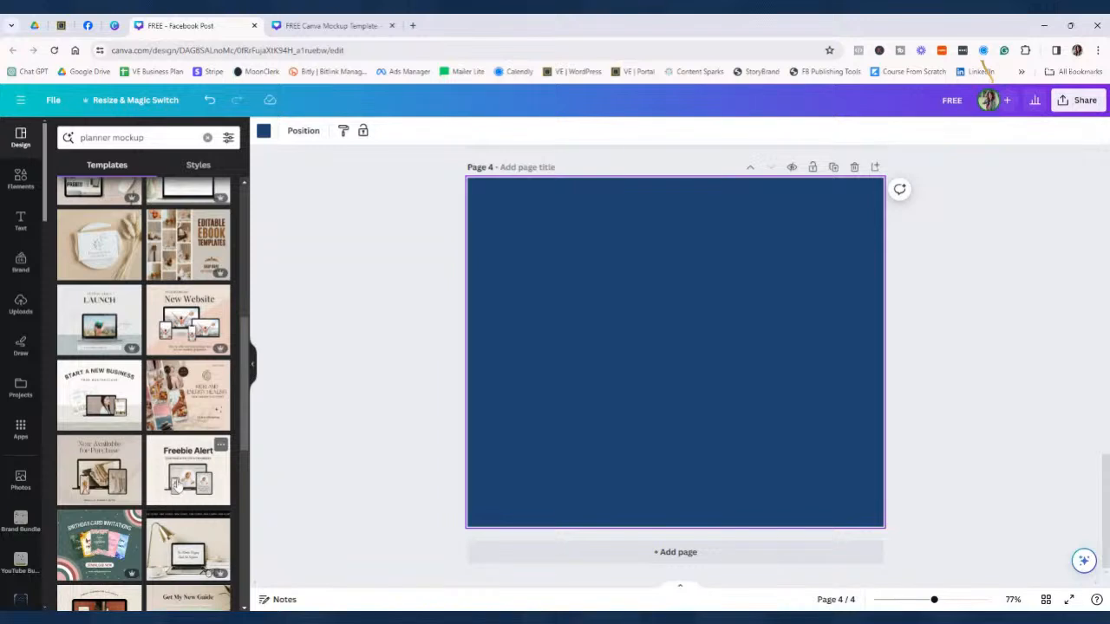
click(182, 485)
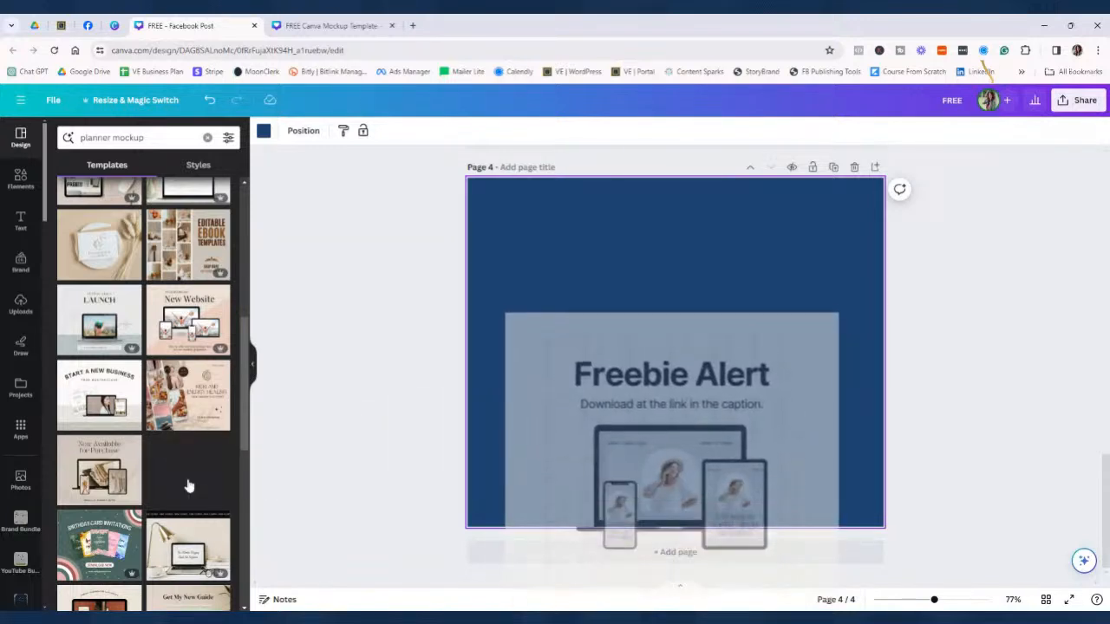
drag(189, 485, 486, 225)
drag(534, 279, 173, 461)
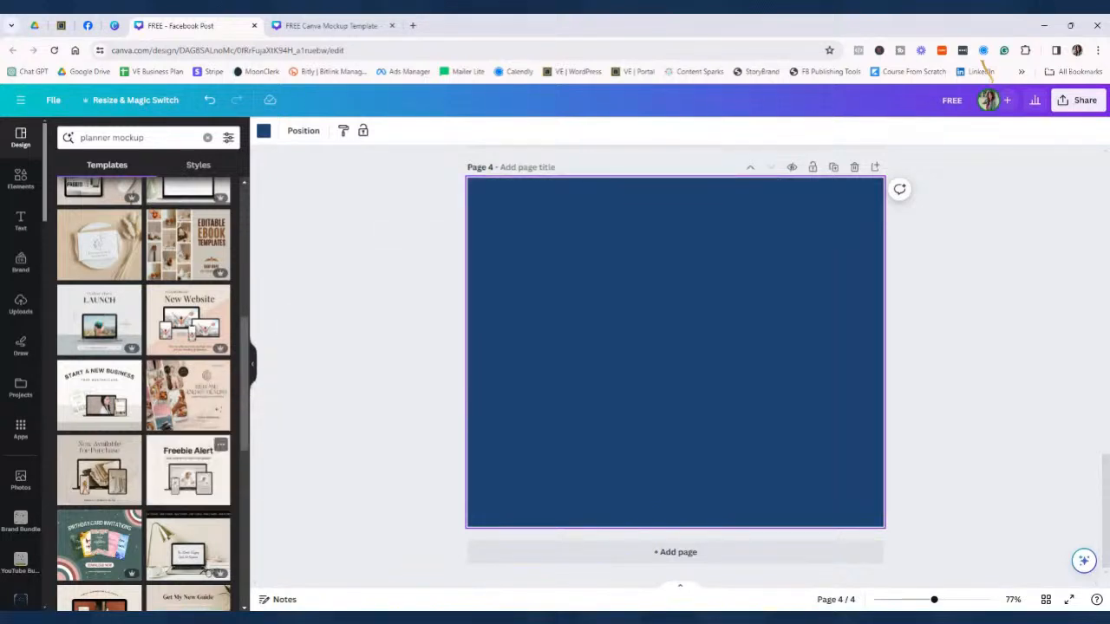
click(189, 477)
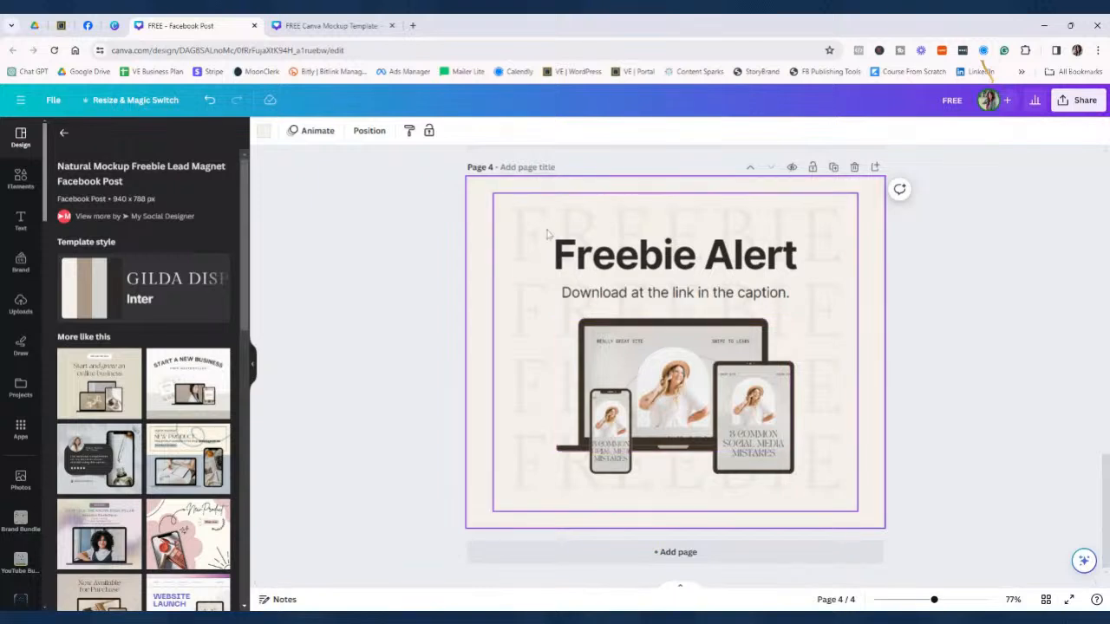
click(667, 382)
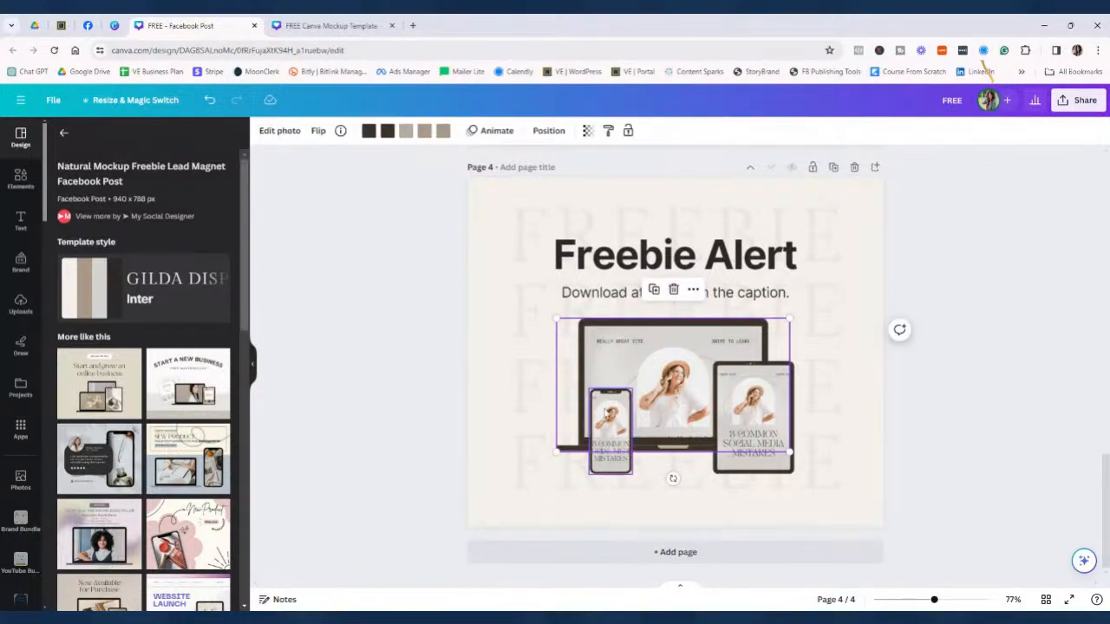
scroll(503, 408, up, 5)
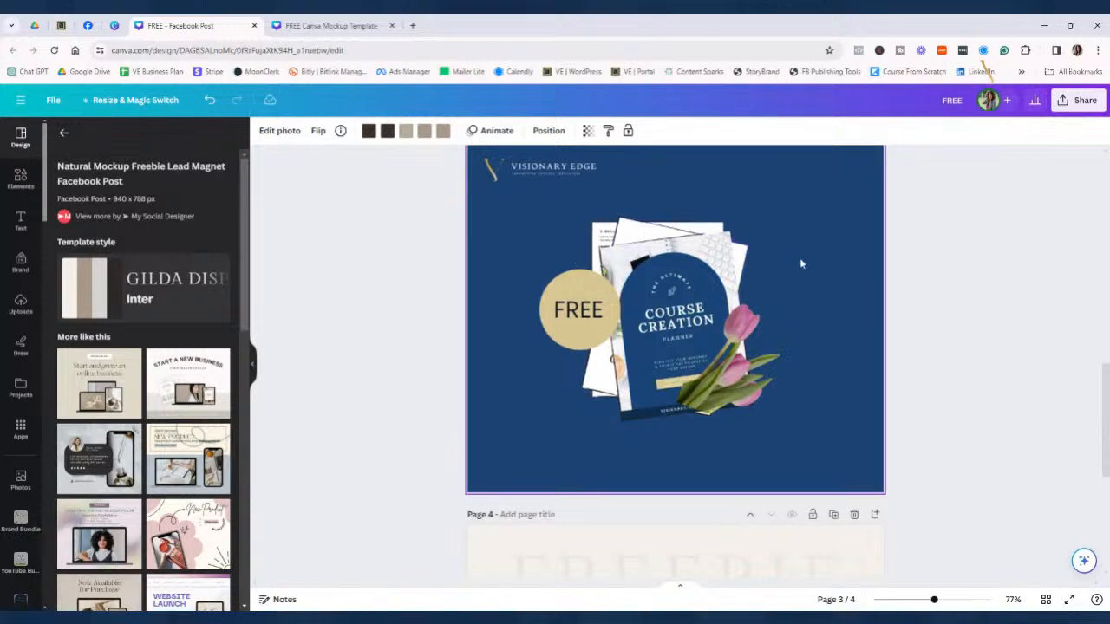
Delete the placeholder images from the laptop, phone and tablet frames on page 4, keeping the frames
scroll(535, 364, down, 5)
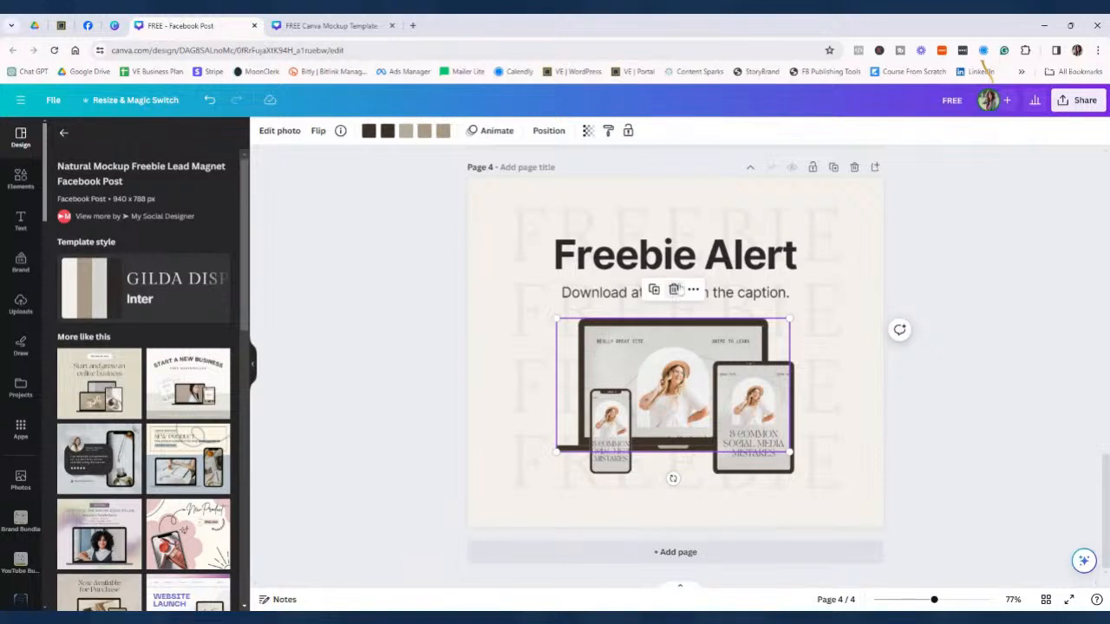
click(673, 291)
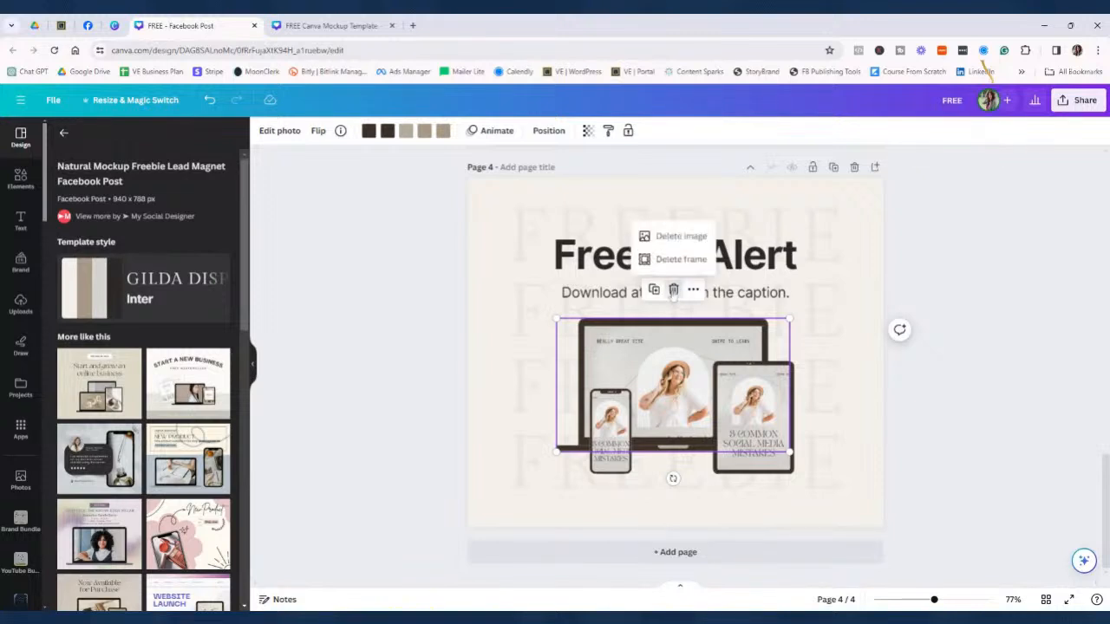
click(680, 236)
click(617, 420)
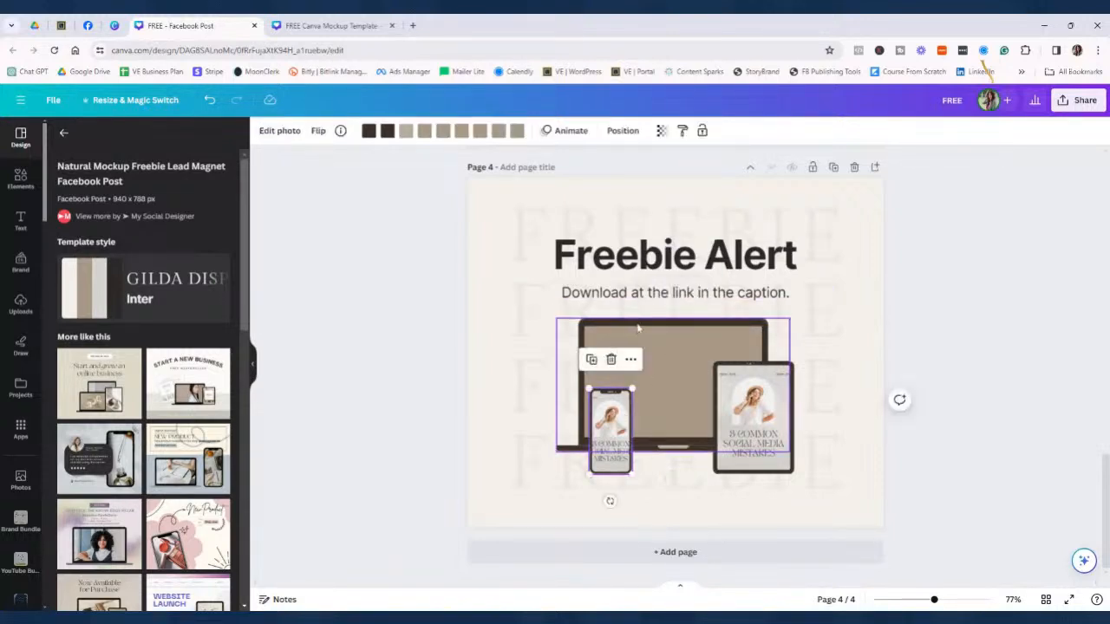
click(611, 360)
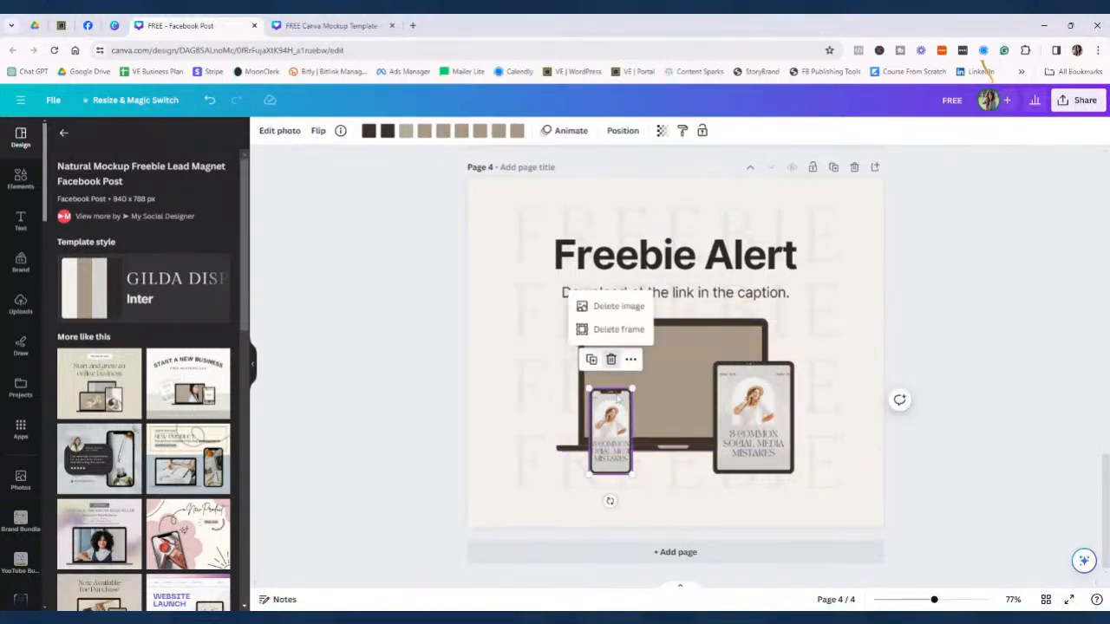
click(611, 306)
click(728, 411)
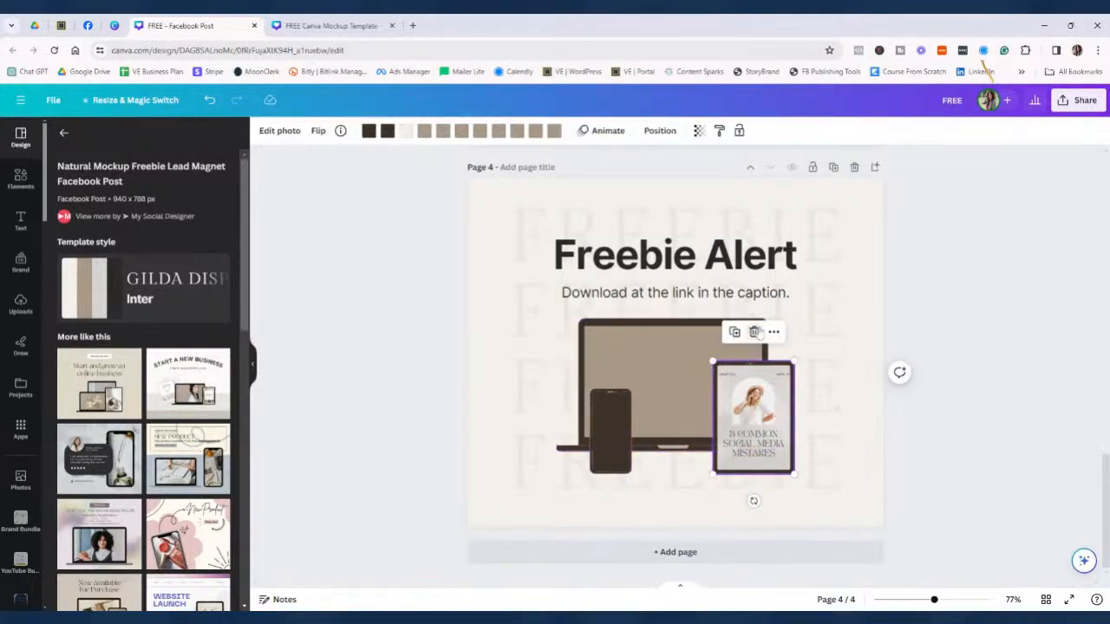
click(757, 334)
click(747, 280)
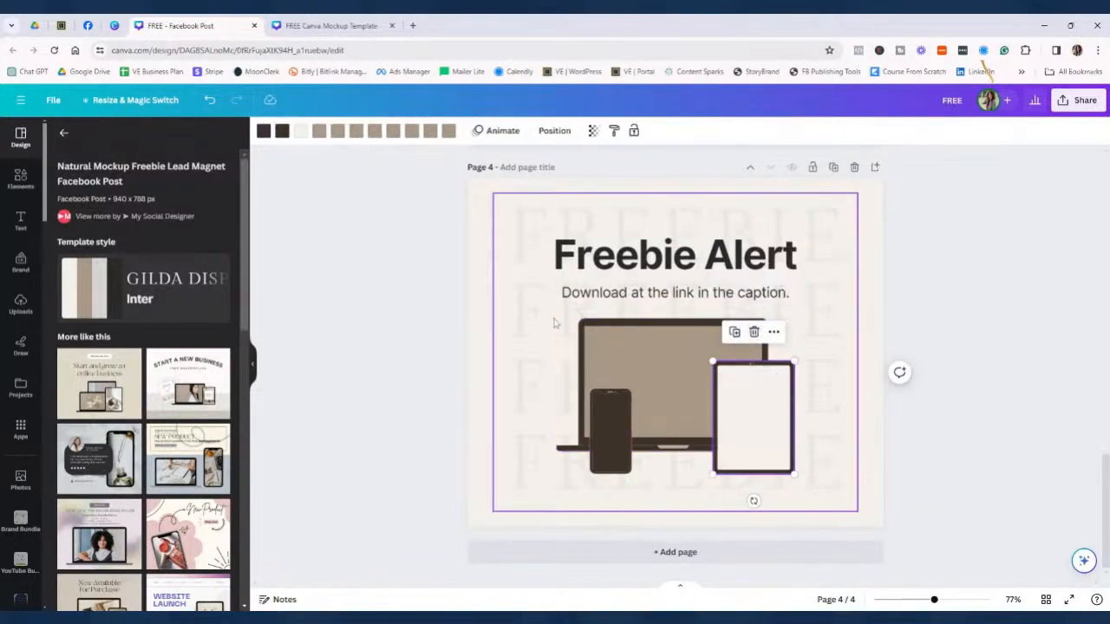
Fill the laptop screen frame with the uploaded course creation planner image with ivy leaves and coffee cup
click(20, 302)
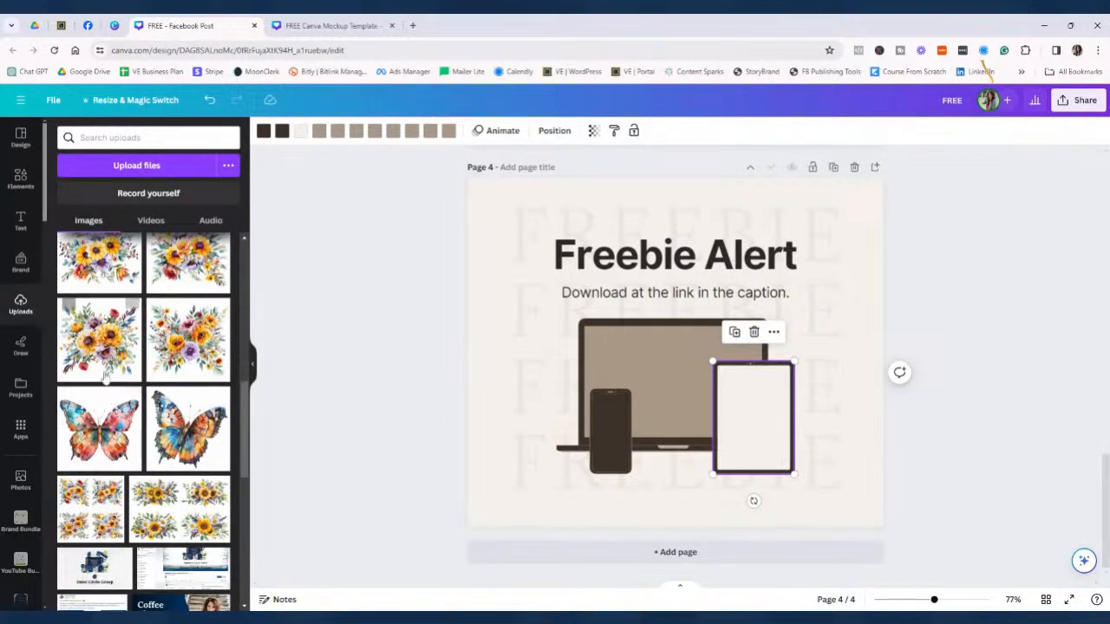
scroll(109, 407, down, 5)
scroll(104, 418, down, 10)
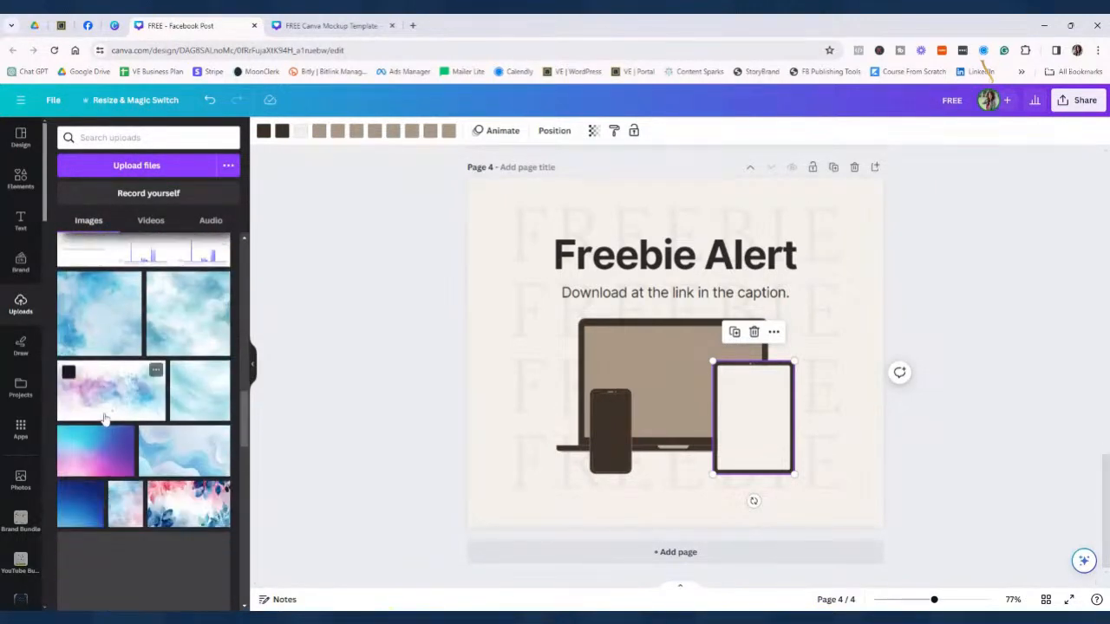
scroll(111, 421, down, 10)
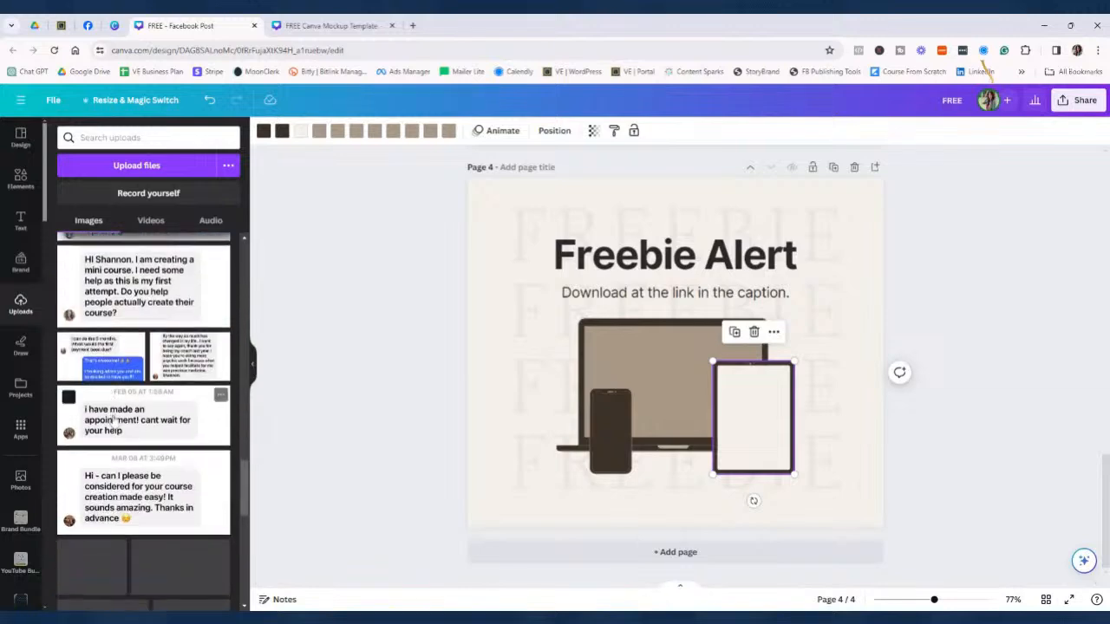
scroll(113, 459, down, 6)
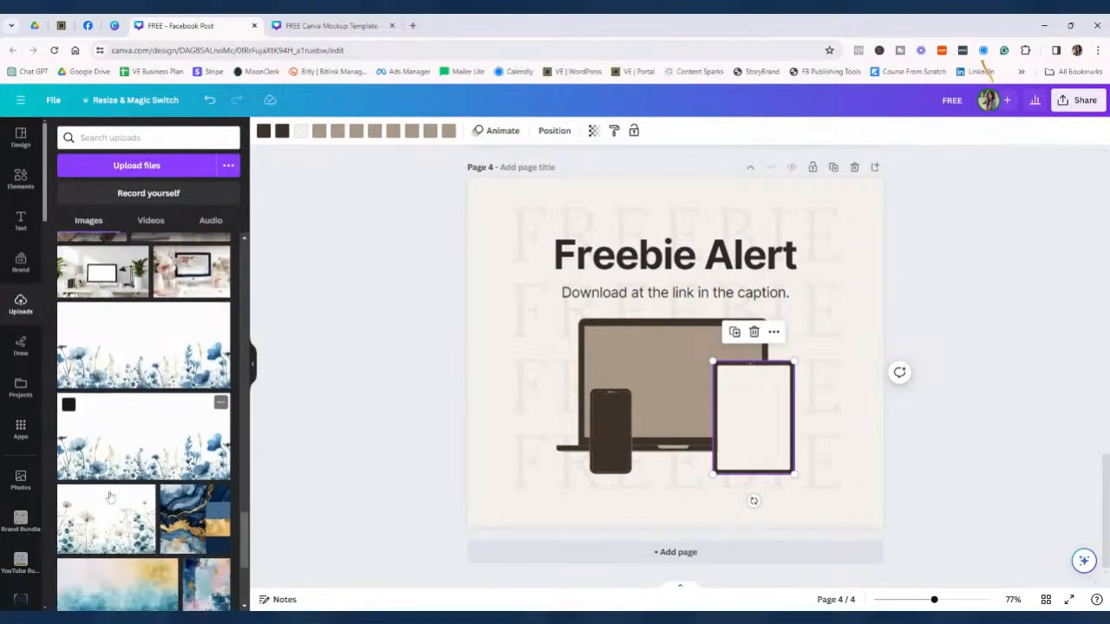
scroll(113, 476, down, 3)
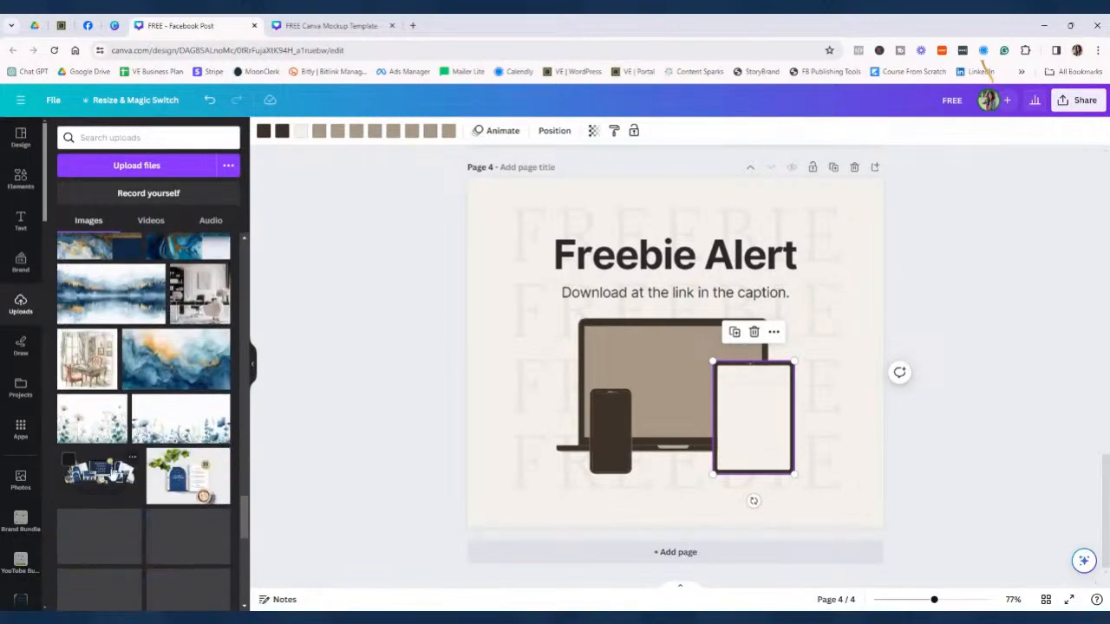
drag(197, 483, 625, 364)
click(399, 427)
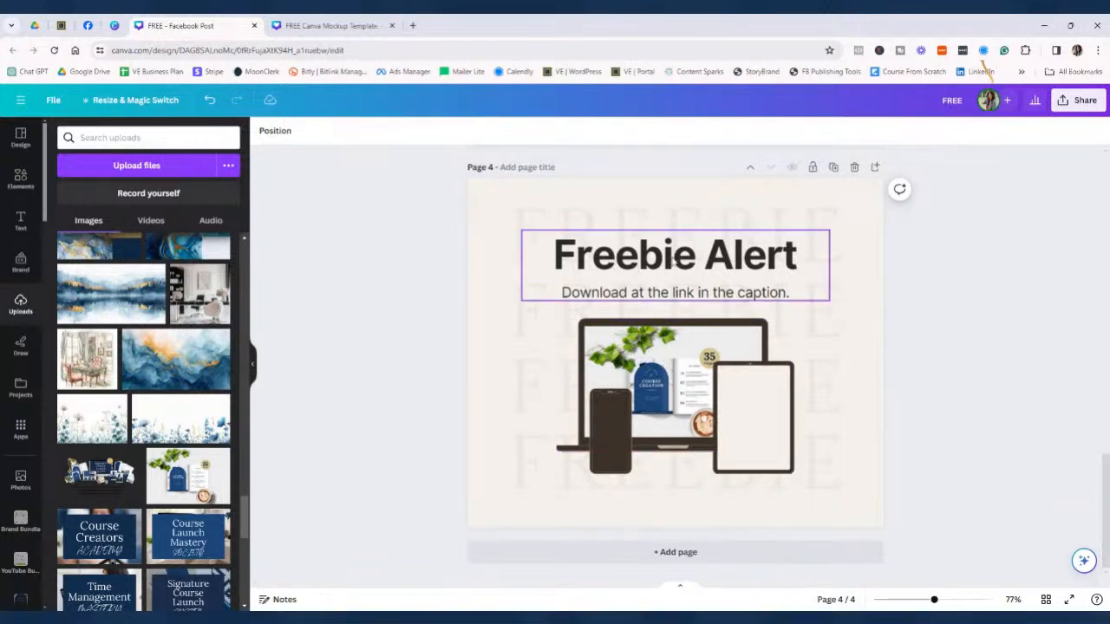
Set page 4's background to the dark navy brand color and recolor the repeated FREEBIE background text white
click(490, 495)
click(264, 131)
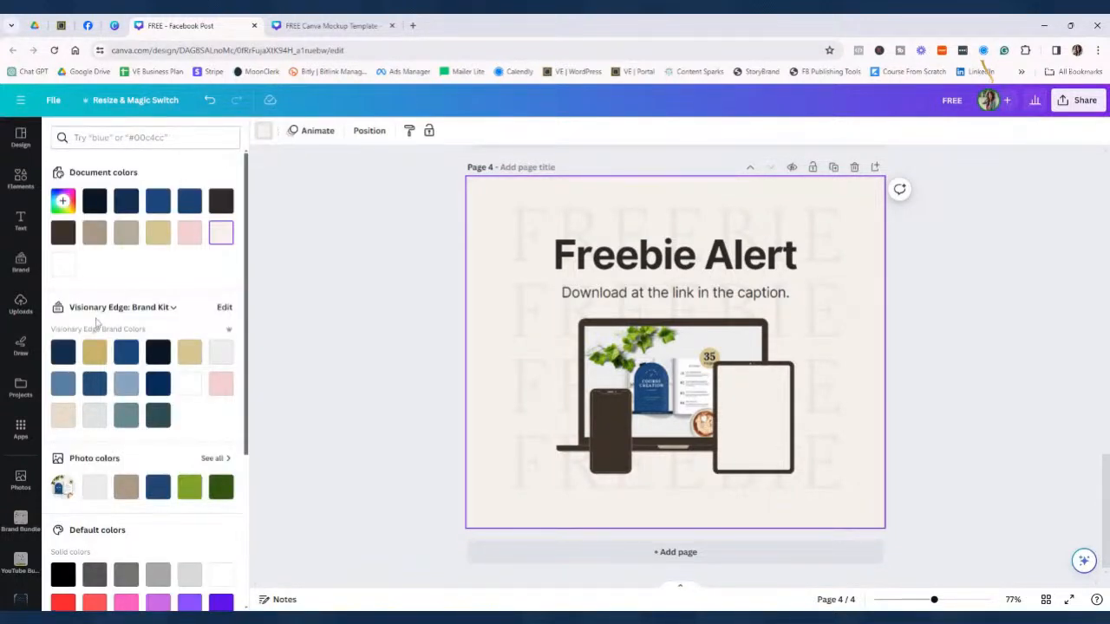
click(64, 352)
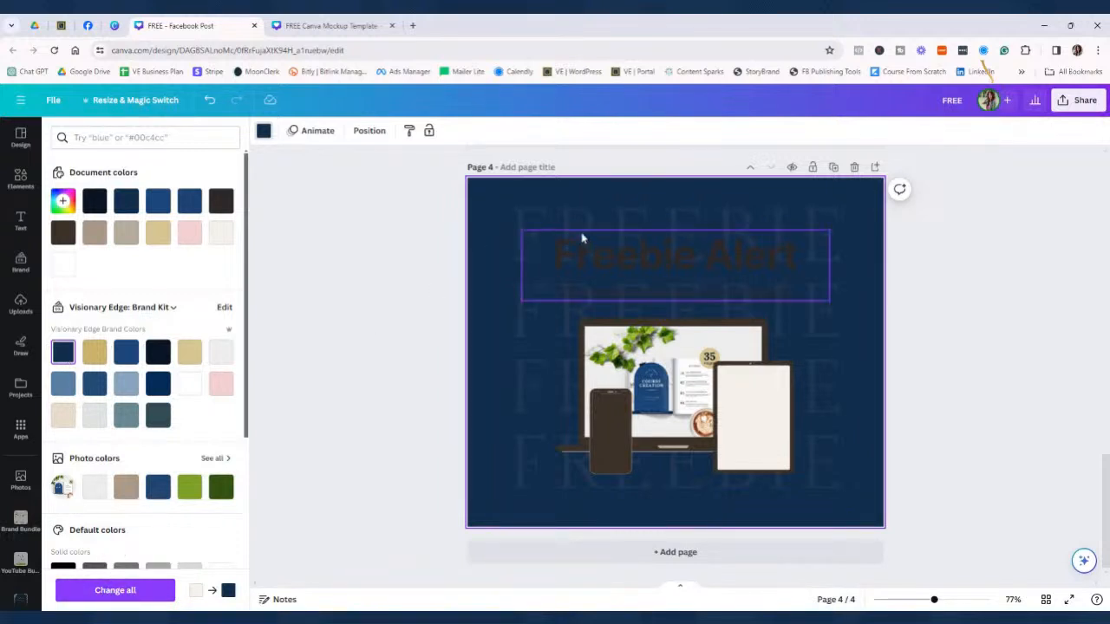
click(516, 225)
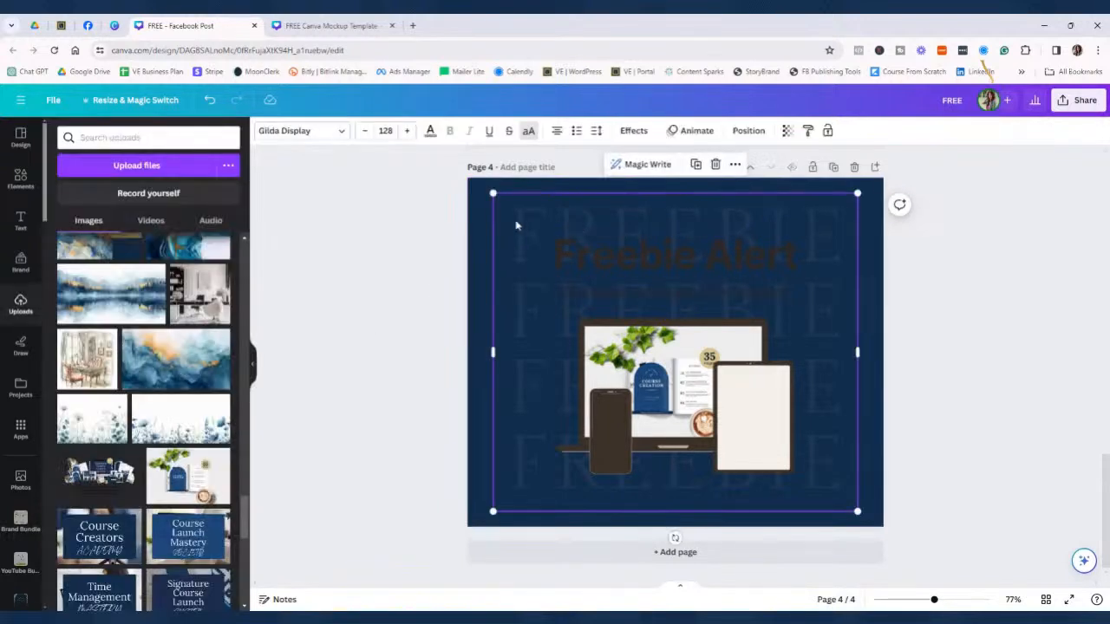
click(429, 130)
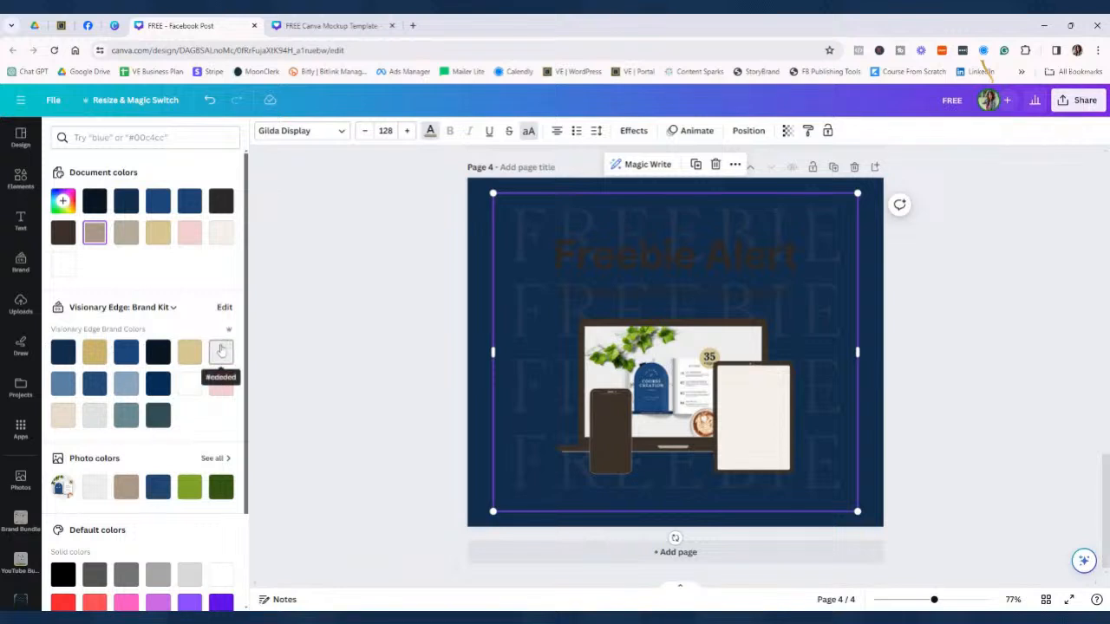
click(189, 383)
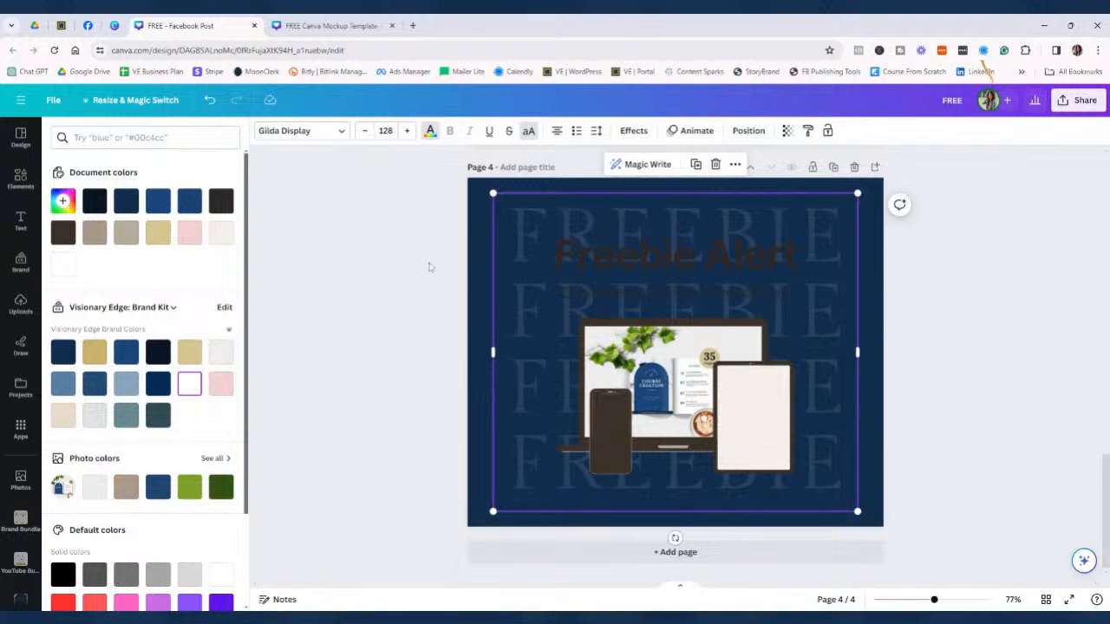
Recolor the Freebie Alert heading on page 4 to the brand kit's white
click(586, 255)
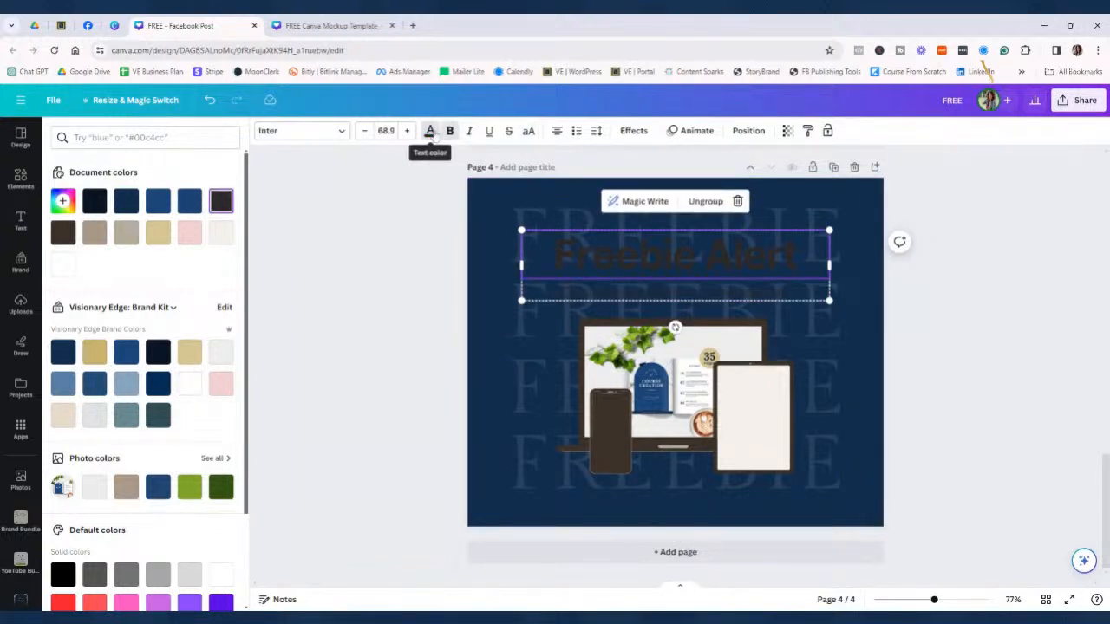
click(430, 131)
click(429, 130)
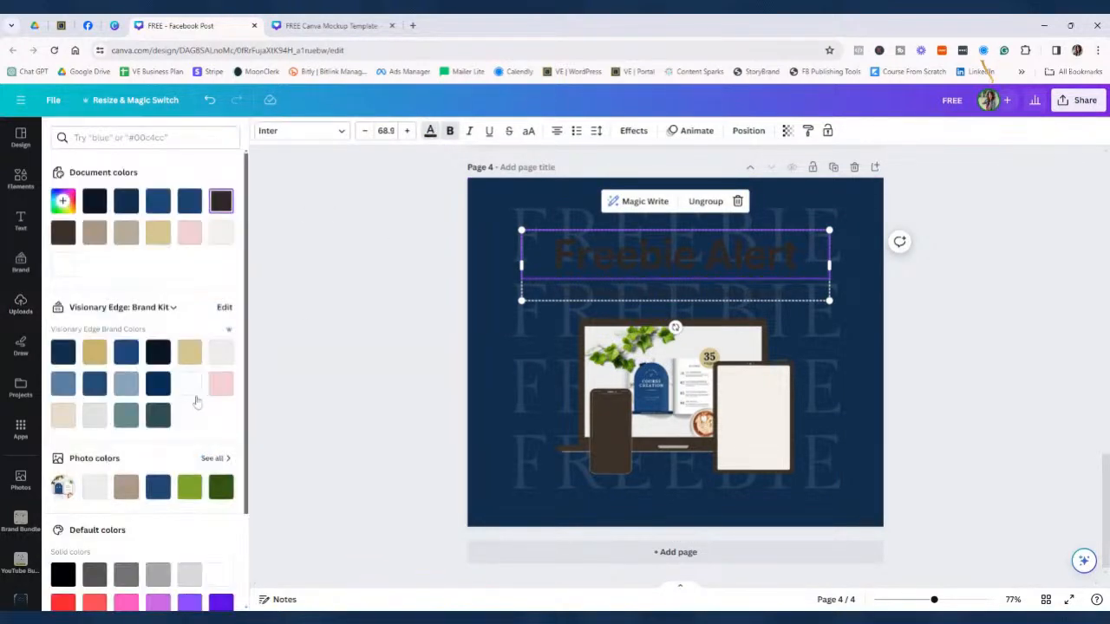
click(193, 384)
click(425, 399)
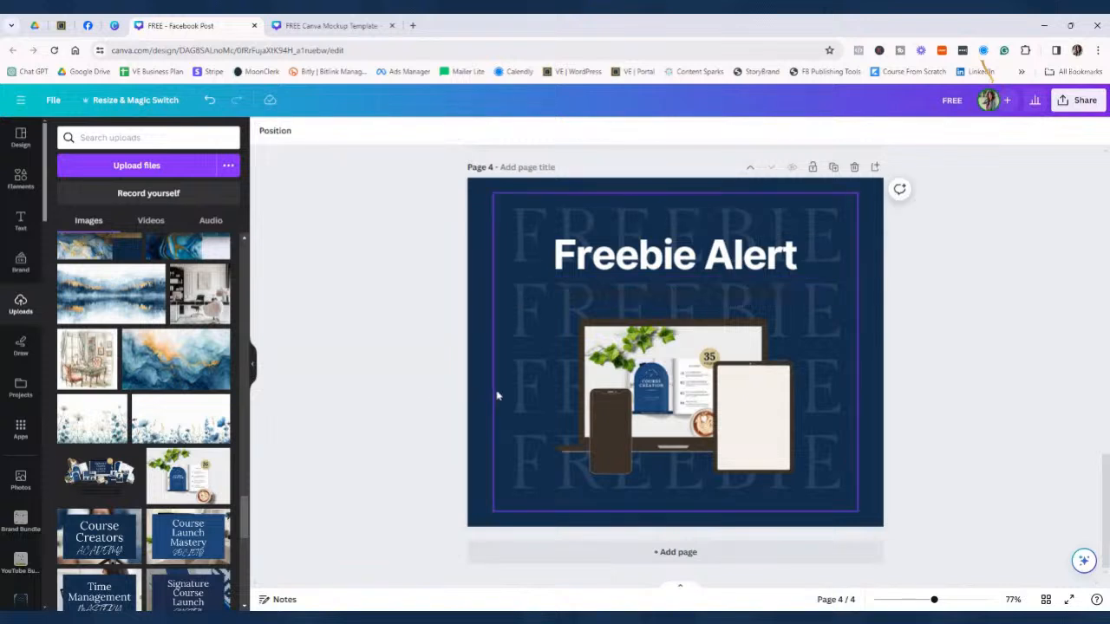
Place the uploaded Entry Level funnel image in the tablet frame and reposition its crop to center the funnel
click(548, 395)
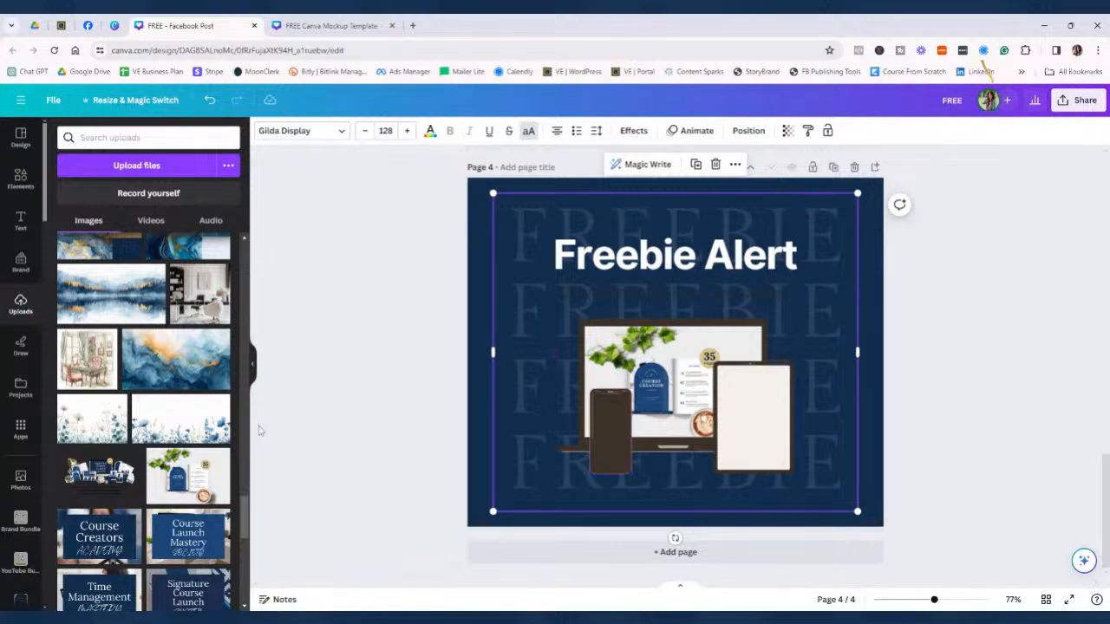
scroll(183, 457, down, 3)
scroll(182, 457, down, 2)
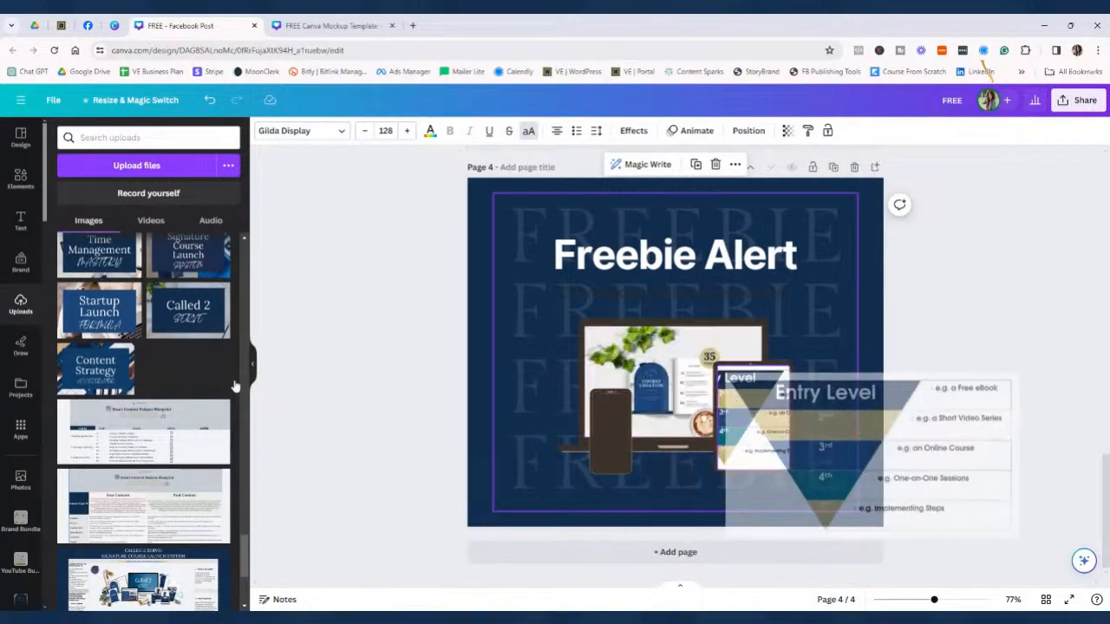
drag(752, 408, 753, 409)
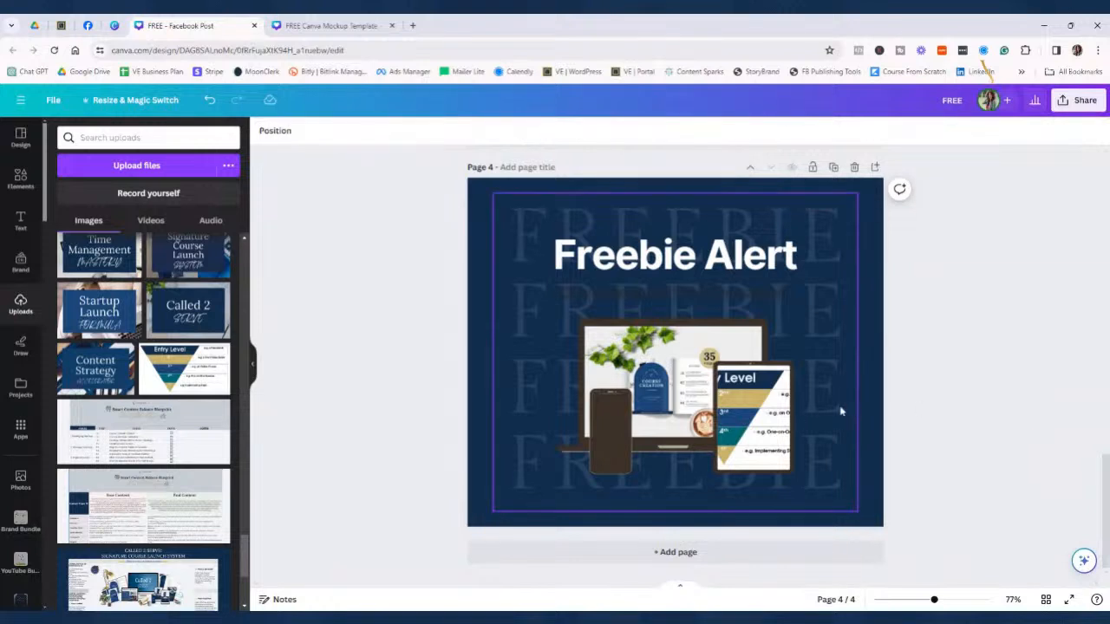
double_click(770, 415)
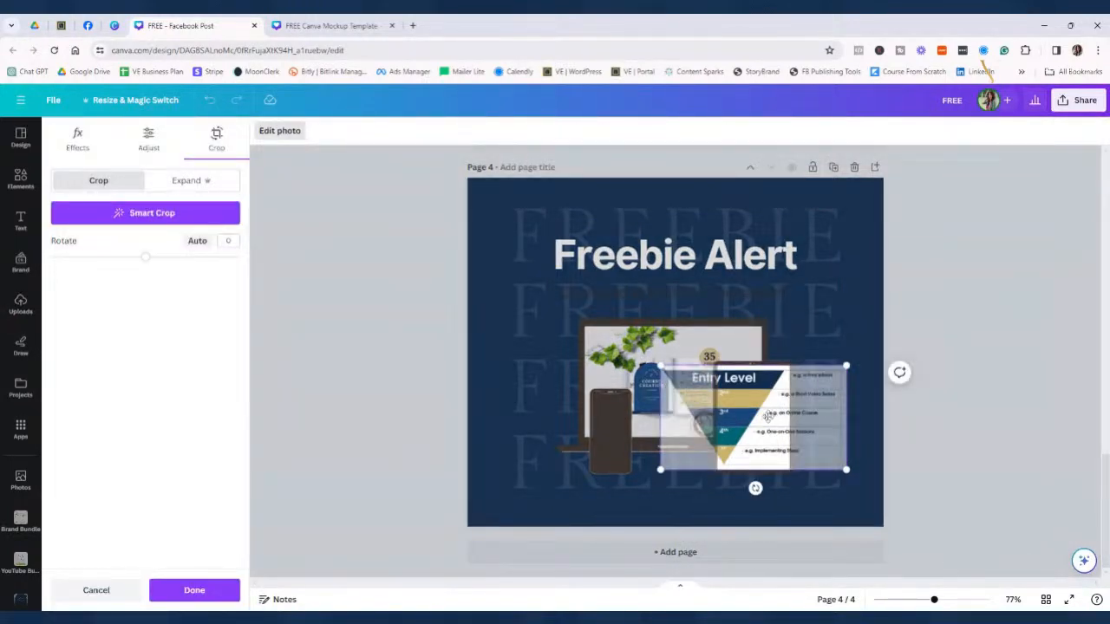
click(1029, 401)
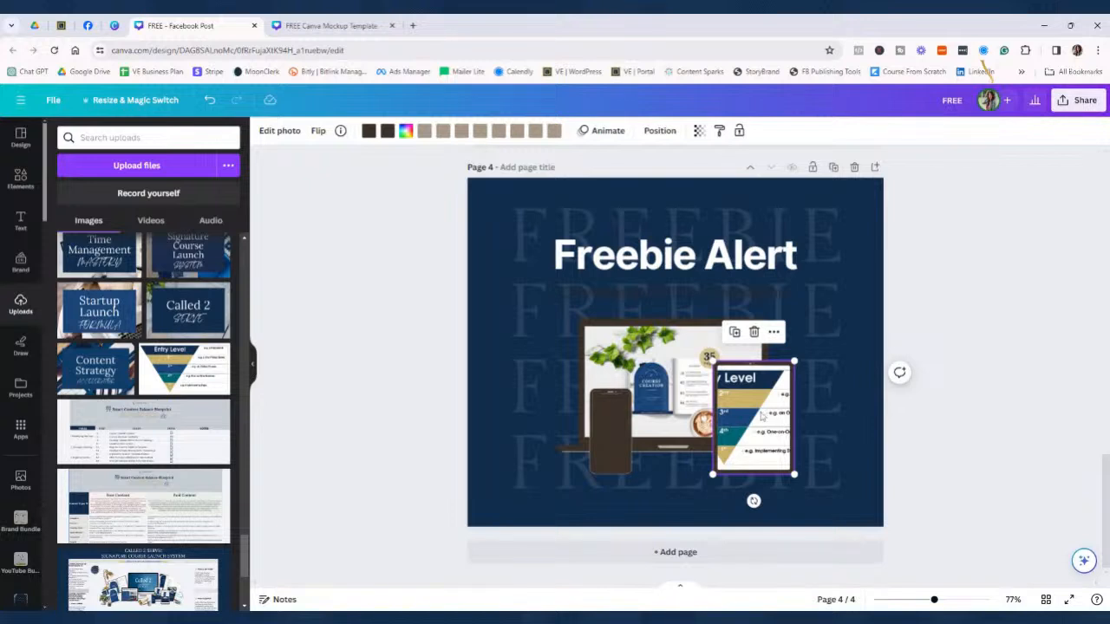
double_click(761, 417)
drag(761, 417, 787, 410)
click(951, 398)
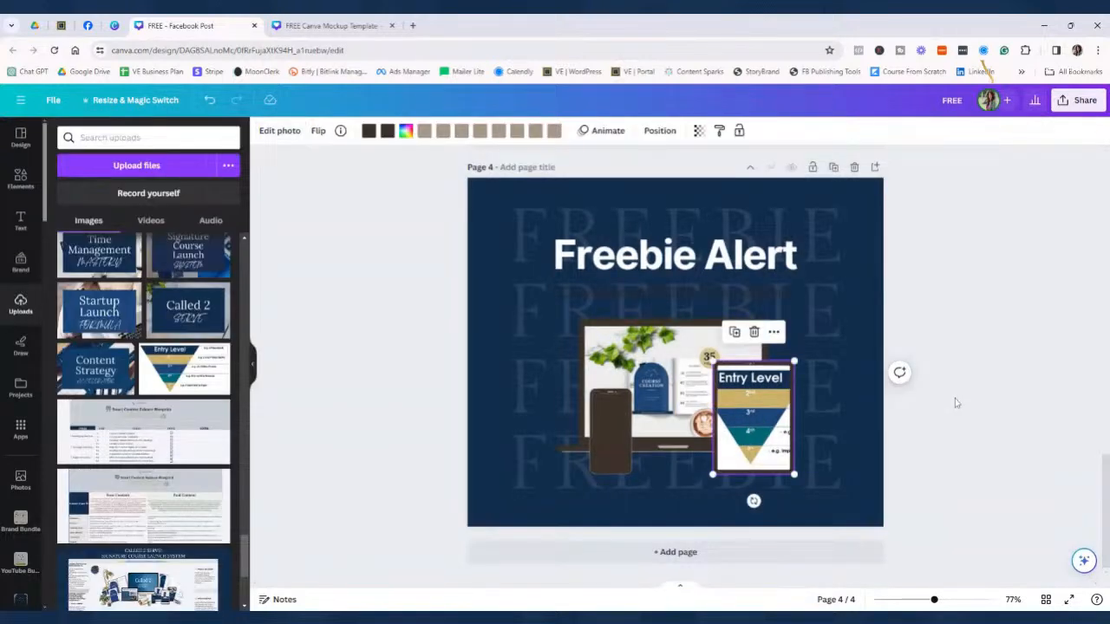
click(956, 402)
Fill the phone screen frame with the uploaded navy Define phase image
scroll(145, 433, down, 3)
scroll(146, 449, down, 1)
drag(98, 550, 611, 438)
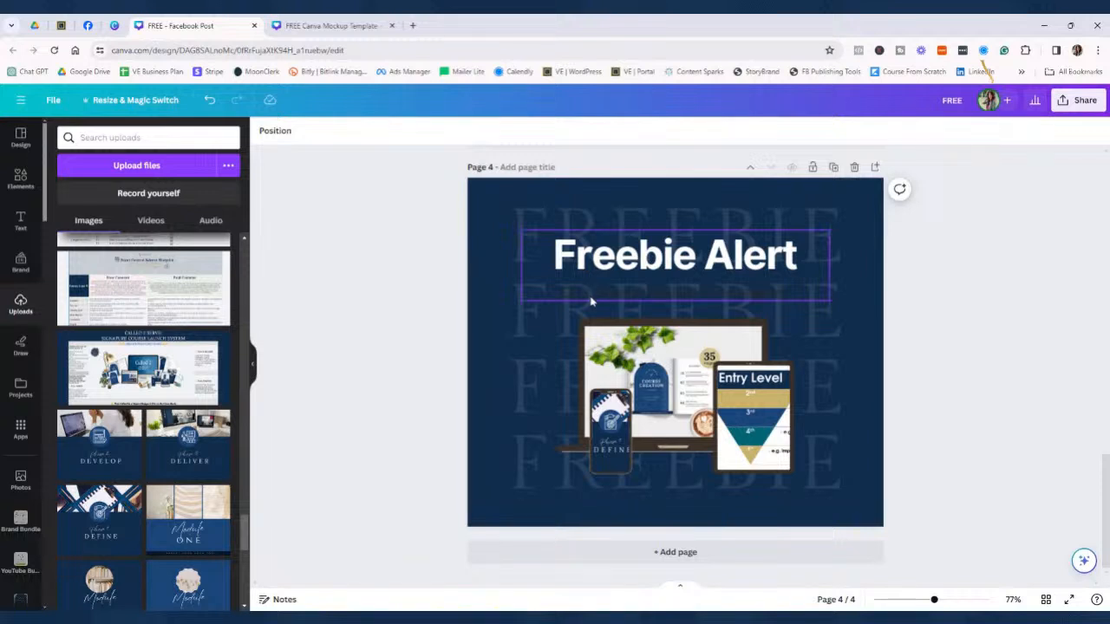
Recolor the "Download at the link in the caption." line white and apply that color change to all pages
click(613, 267)
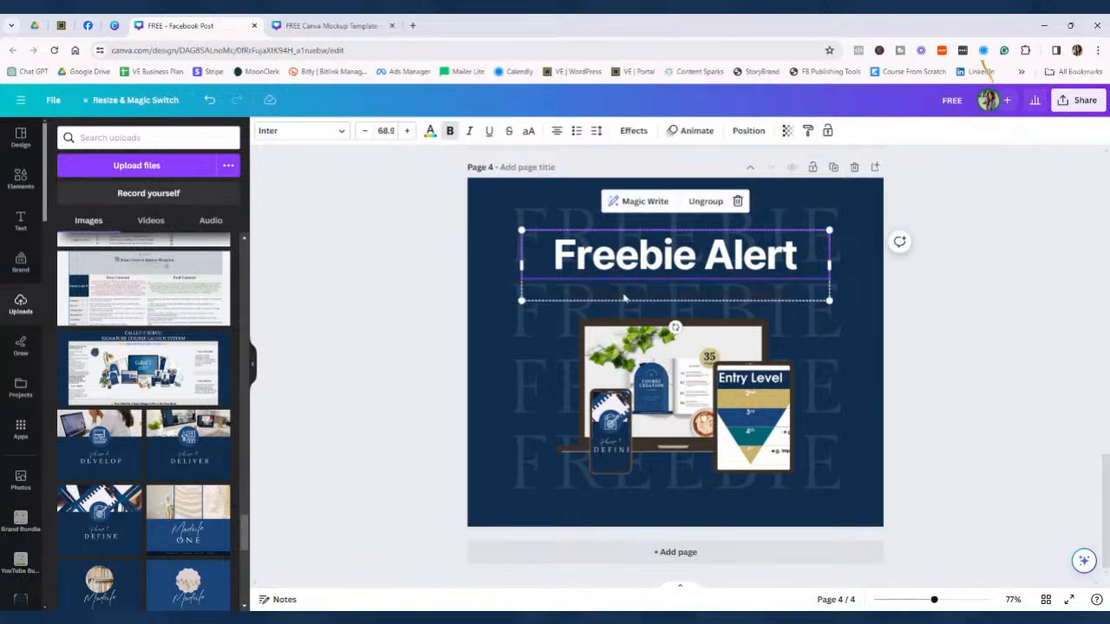
click(587, 298)
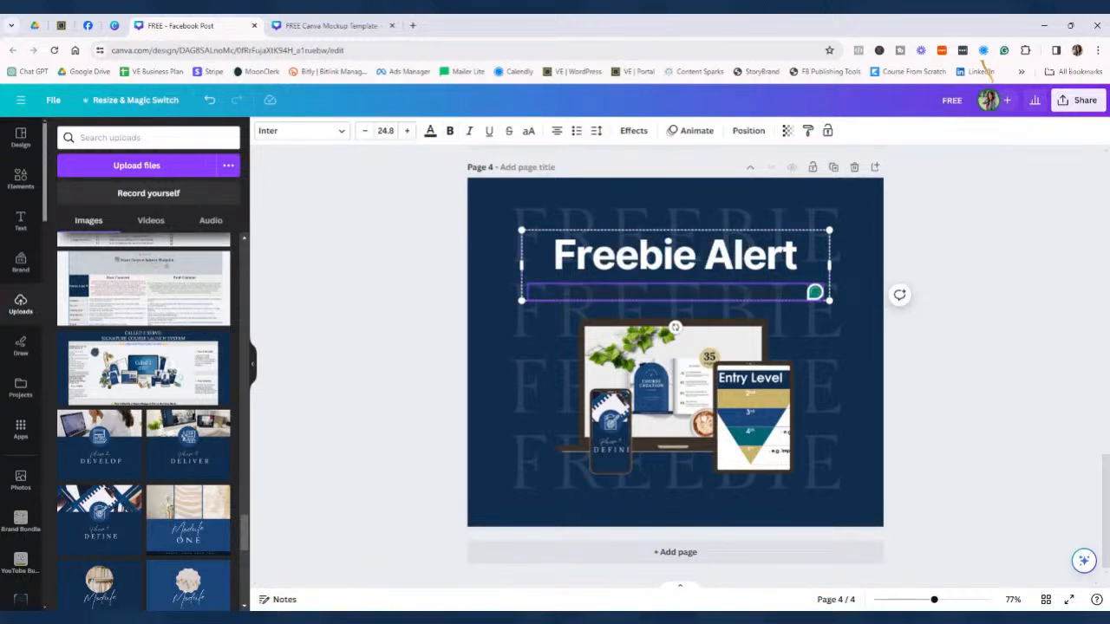
click(430, 130)
click(189, 351)
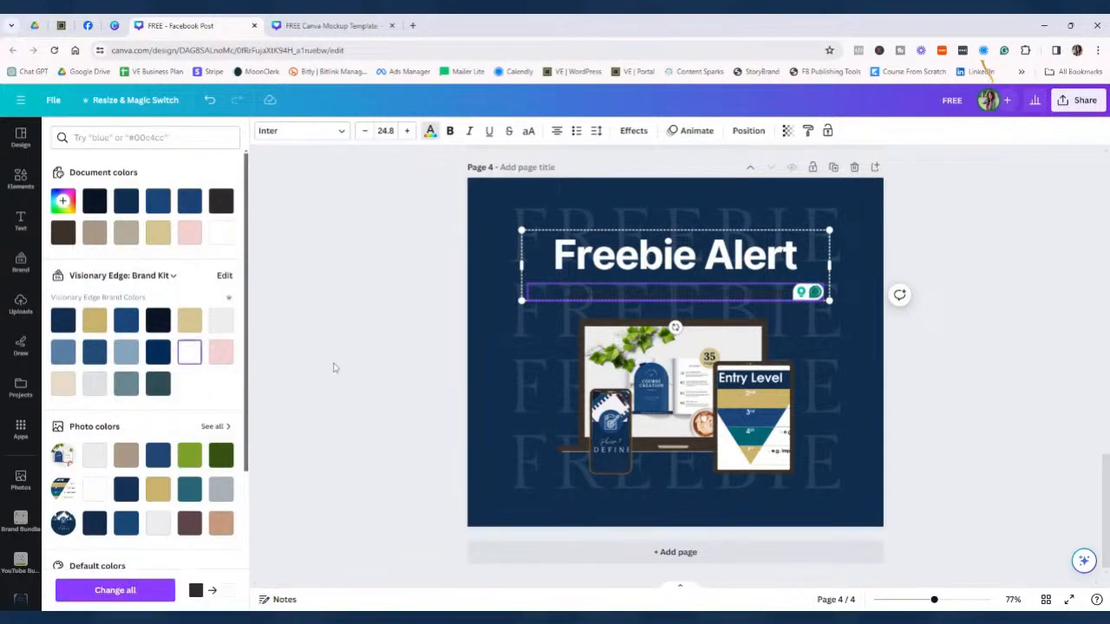
click(104, 590)
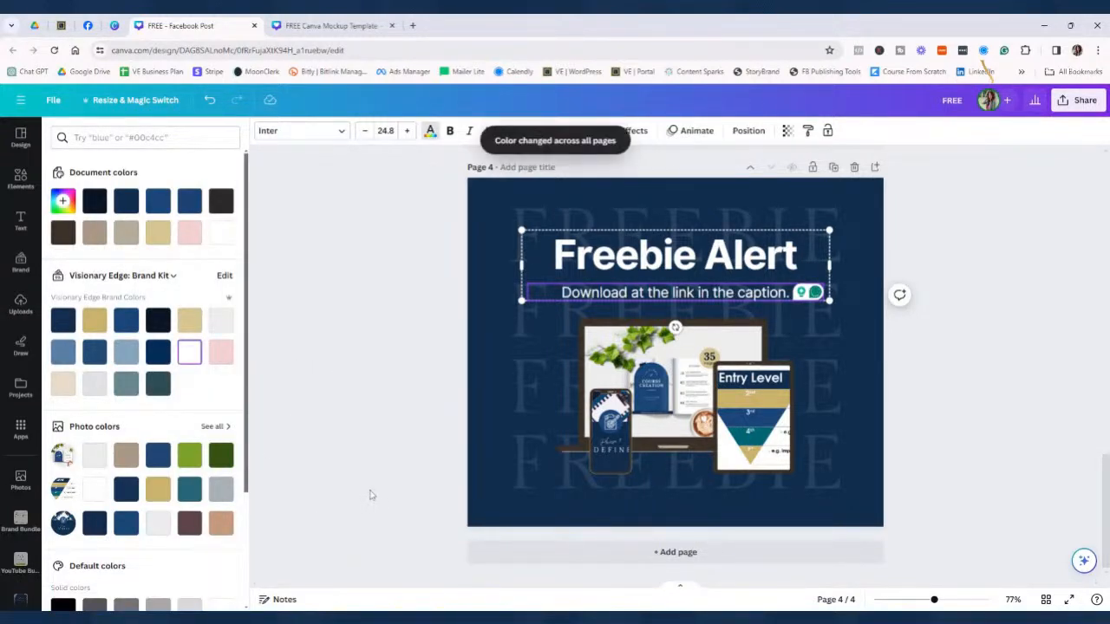
click(385, 492)
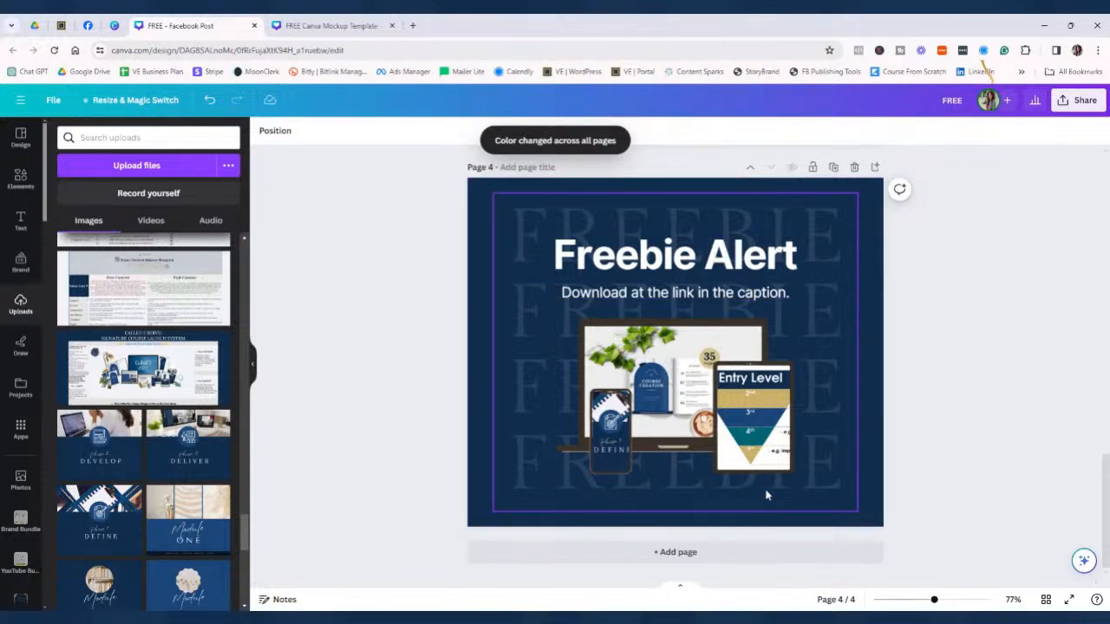
Delete the Freebie Alert page from the design and return to page 1
click(854, 167)
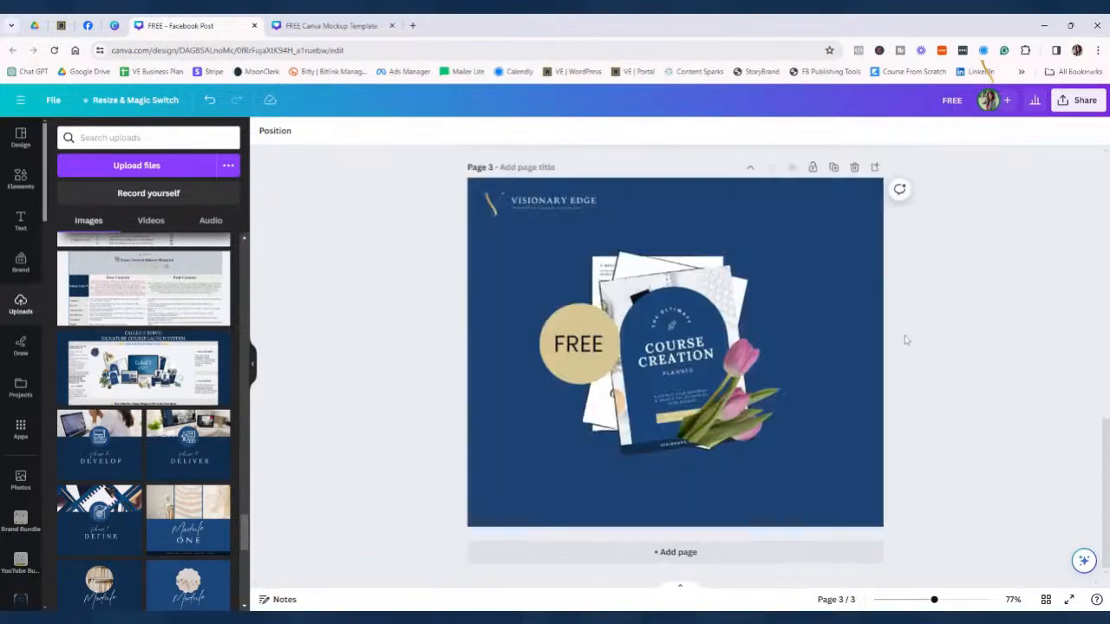
scroll(470, 378, up, 3)
scroll(473, 379, up, 2)
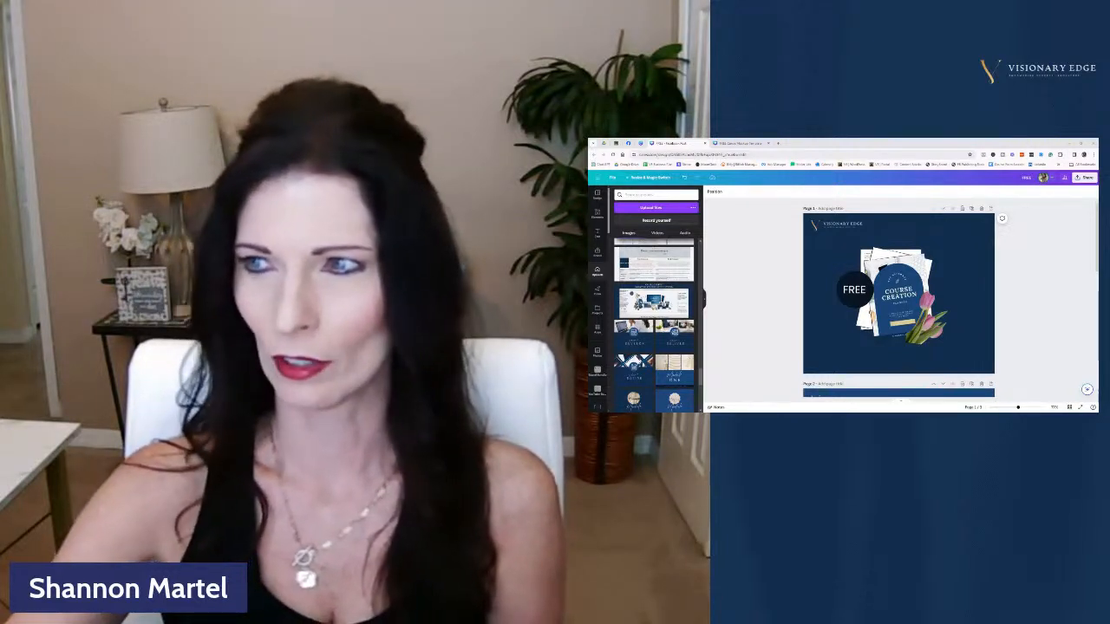
Rotate the Course Creation planner cover on page 1 slightly and deselect it
click(882, 281)
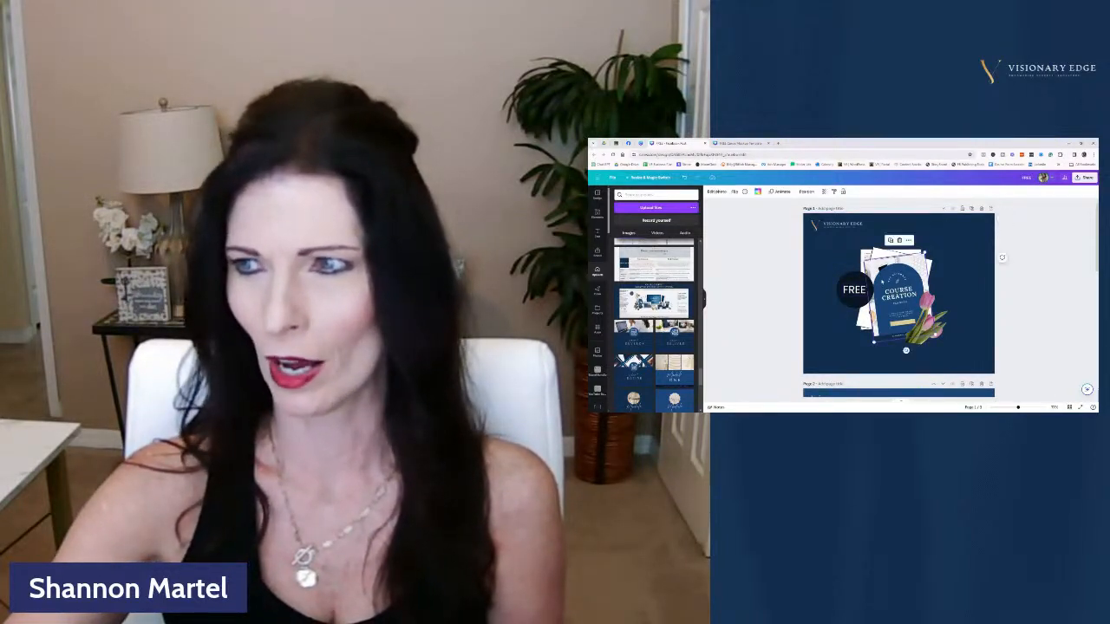
mouse_move(906, 350)
mouse_down()
mouse_move(921, 347)
mouse_move(910, 350)
mouse_up()
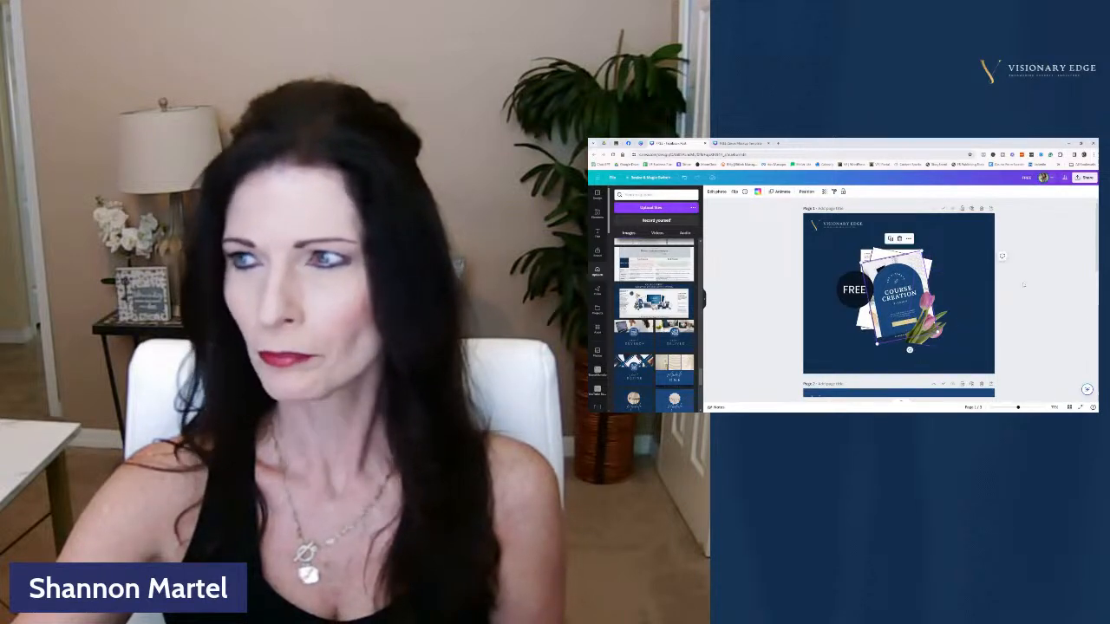
click(1035, 276)
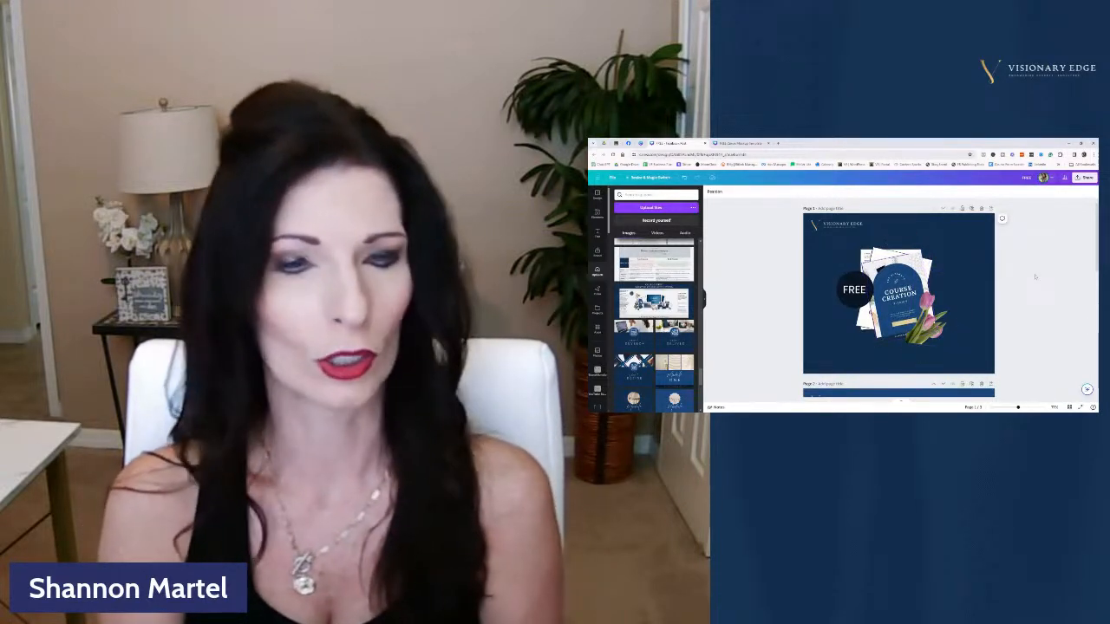